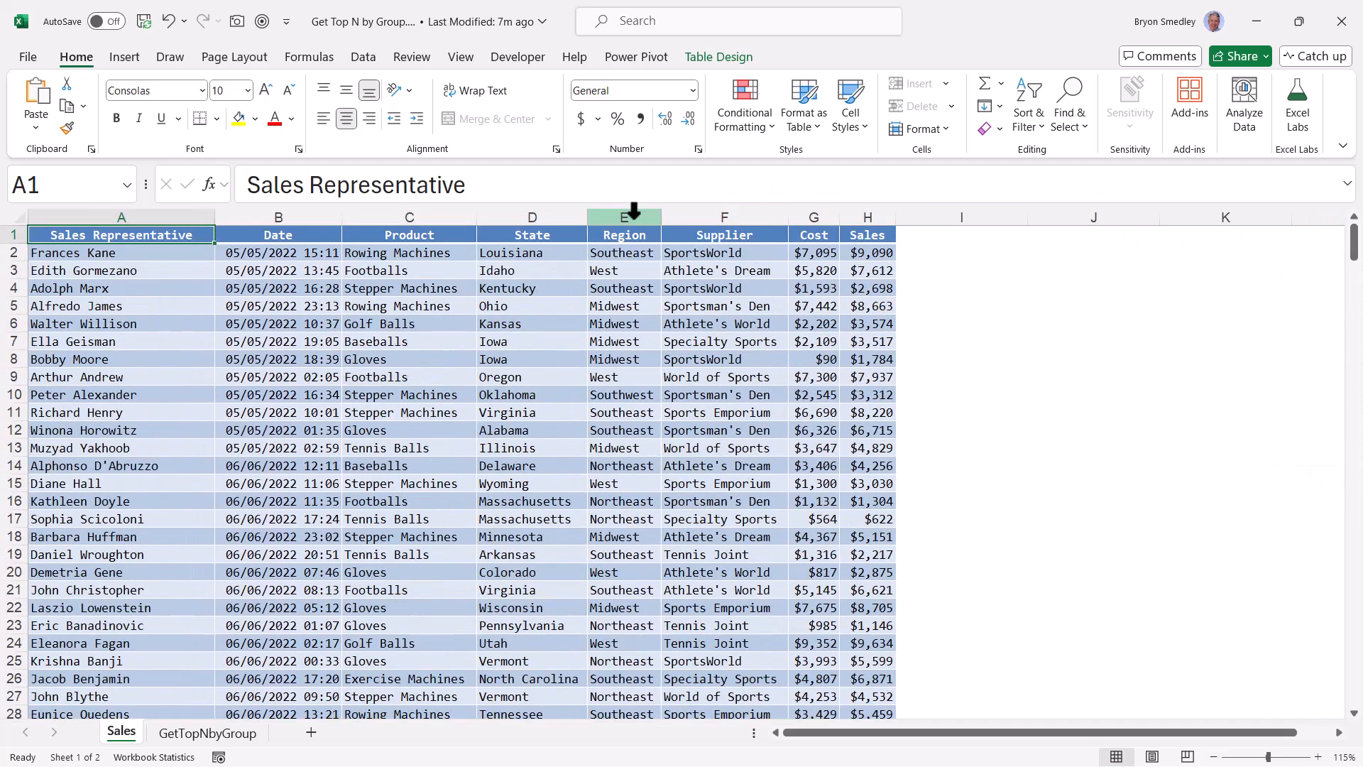
Step: Examine the Region values, Sales amounts and individual records in the sales table on the Sales sheet
click(629, 213)
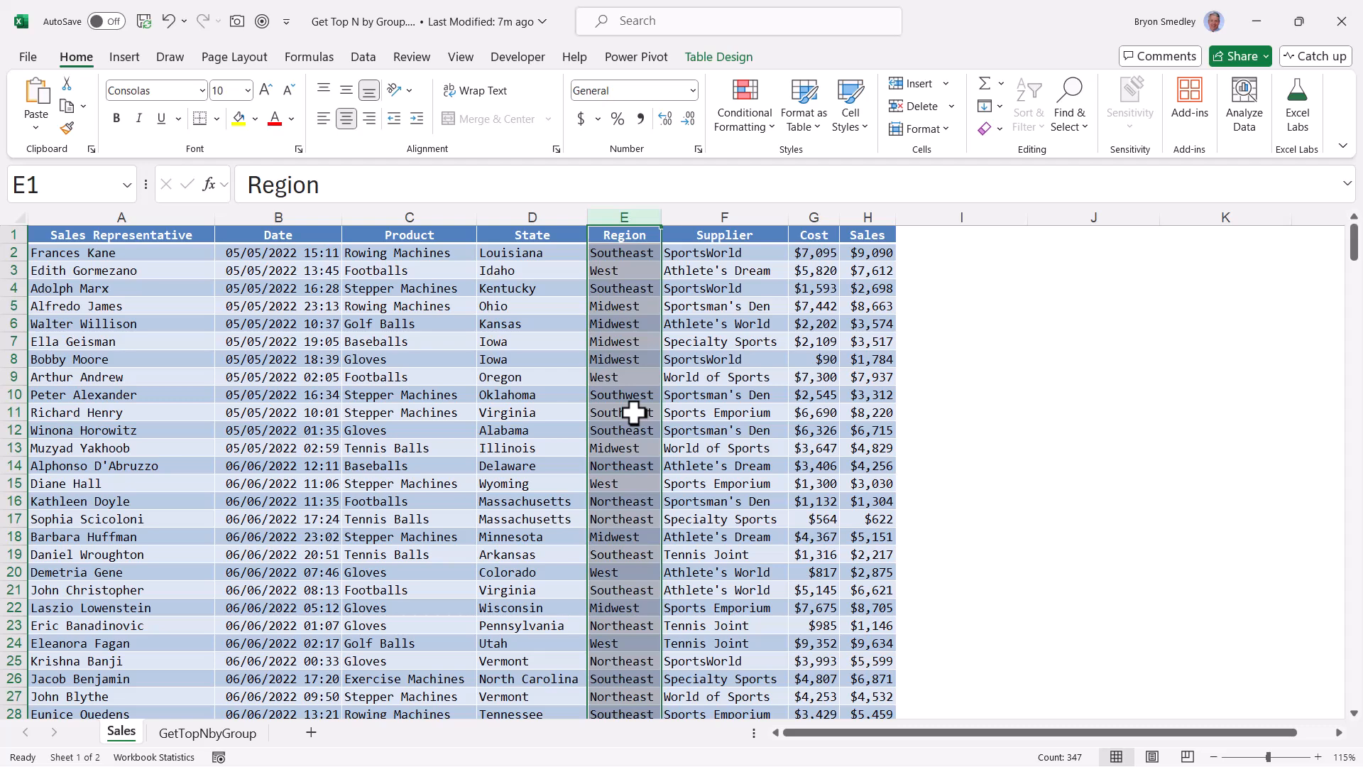
click(646, 257)
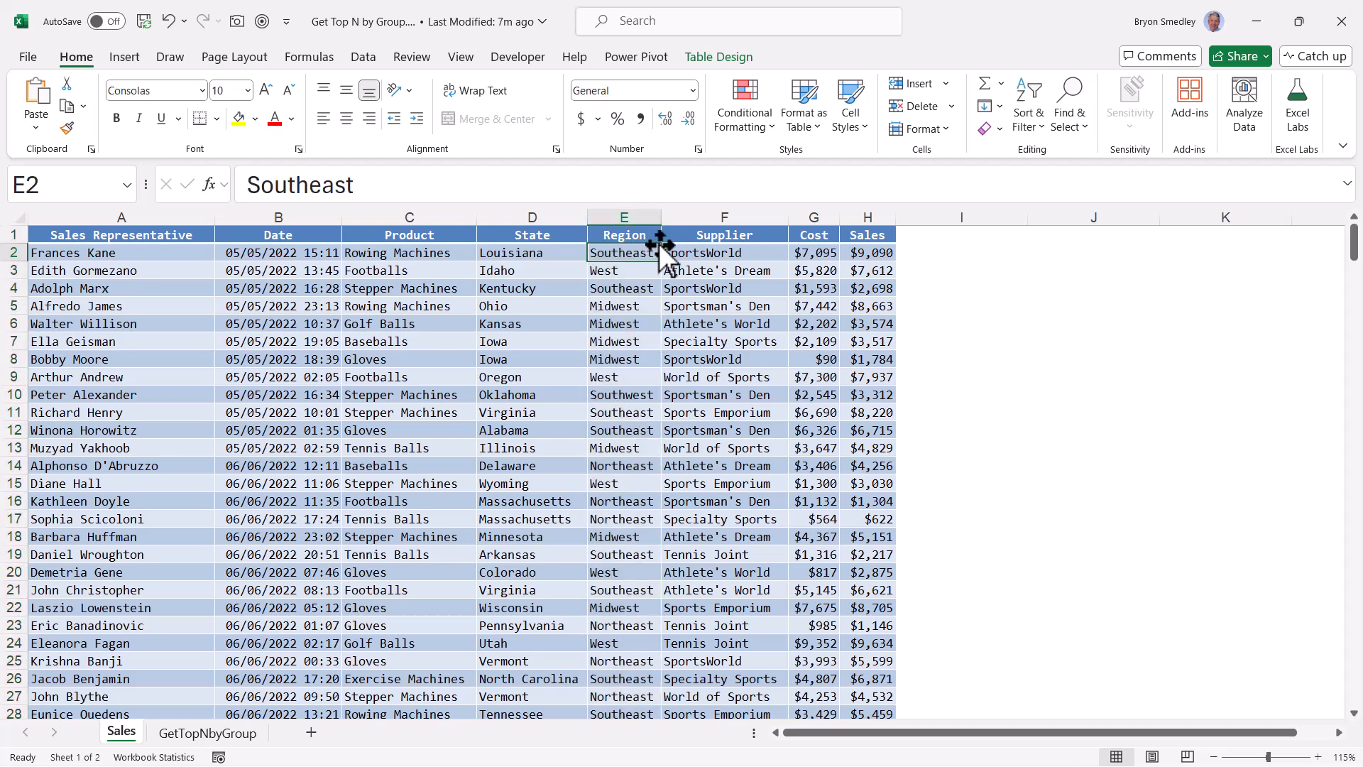
click(644, 271)
click(637, 307)
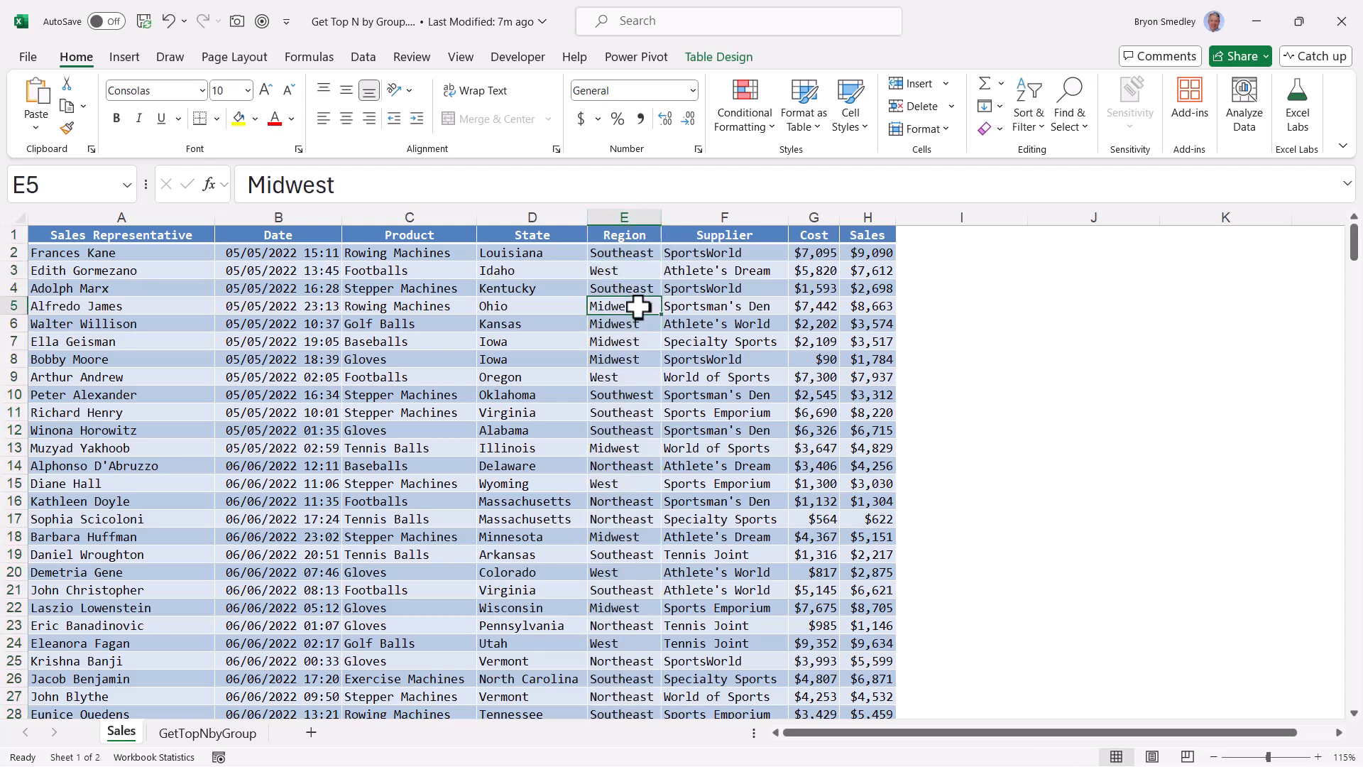
click(635, 380)
click(628, 466)
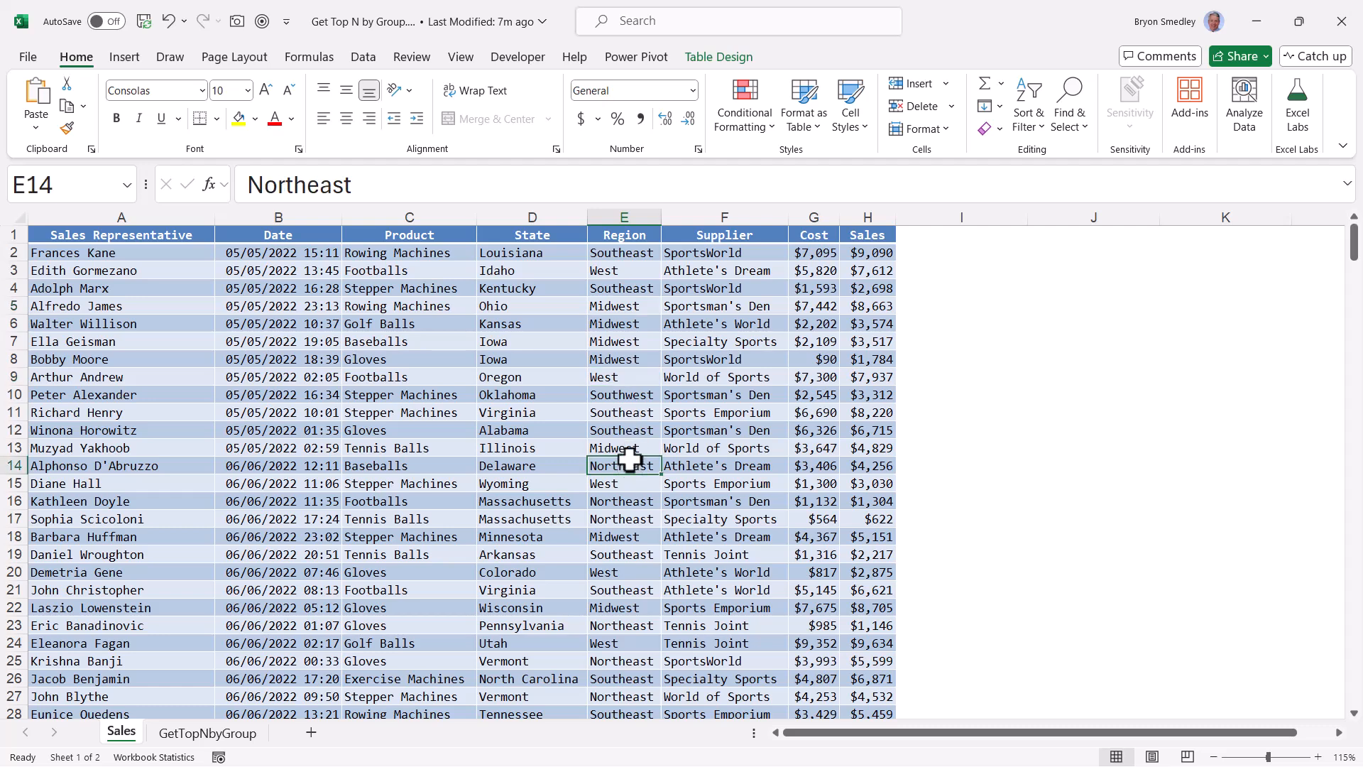
drag(624, 254, 628, 572)
drag(867, 253, 867, 517)
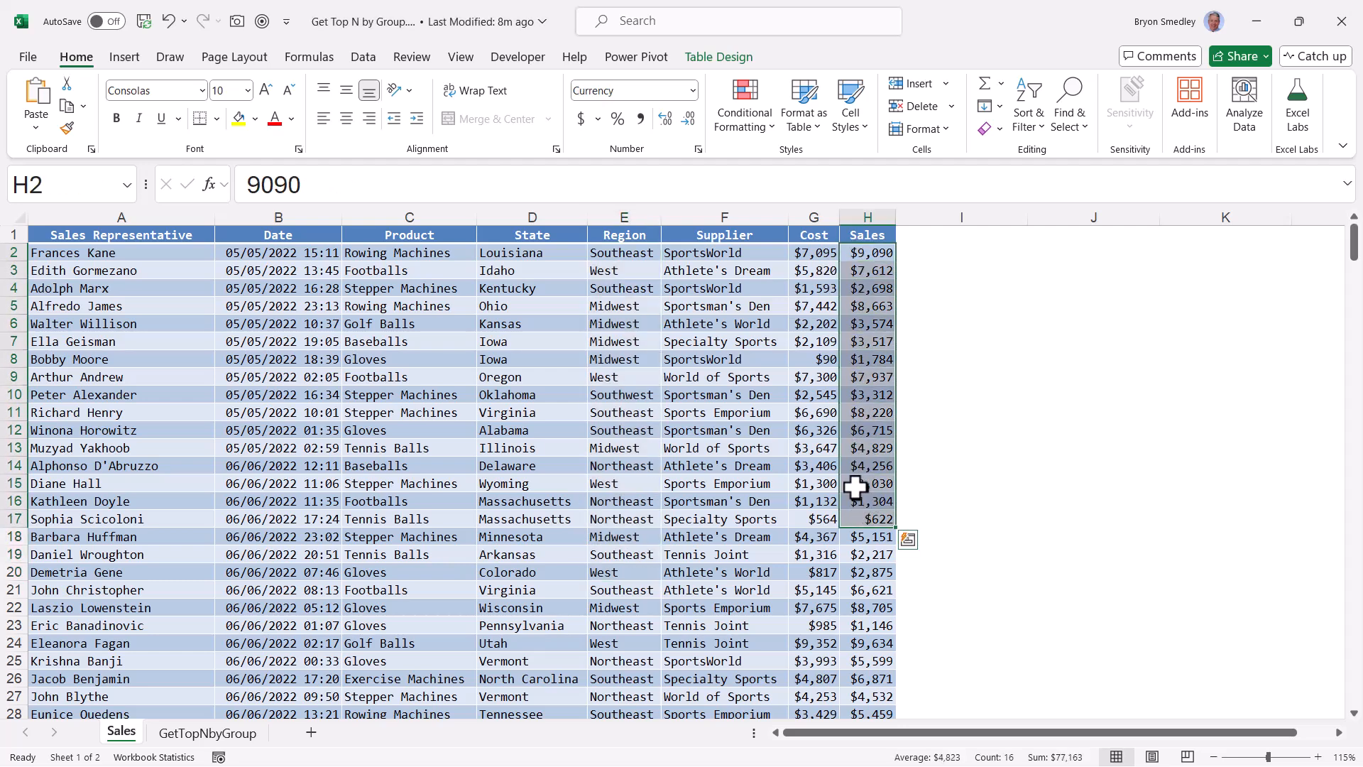
drag(126, 268, 851, 292)
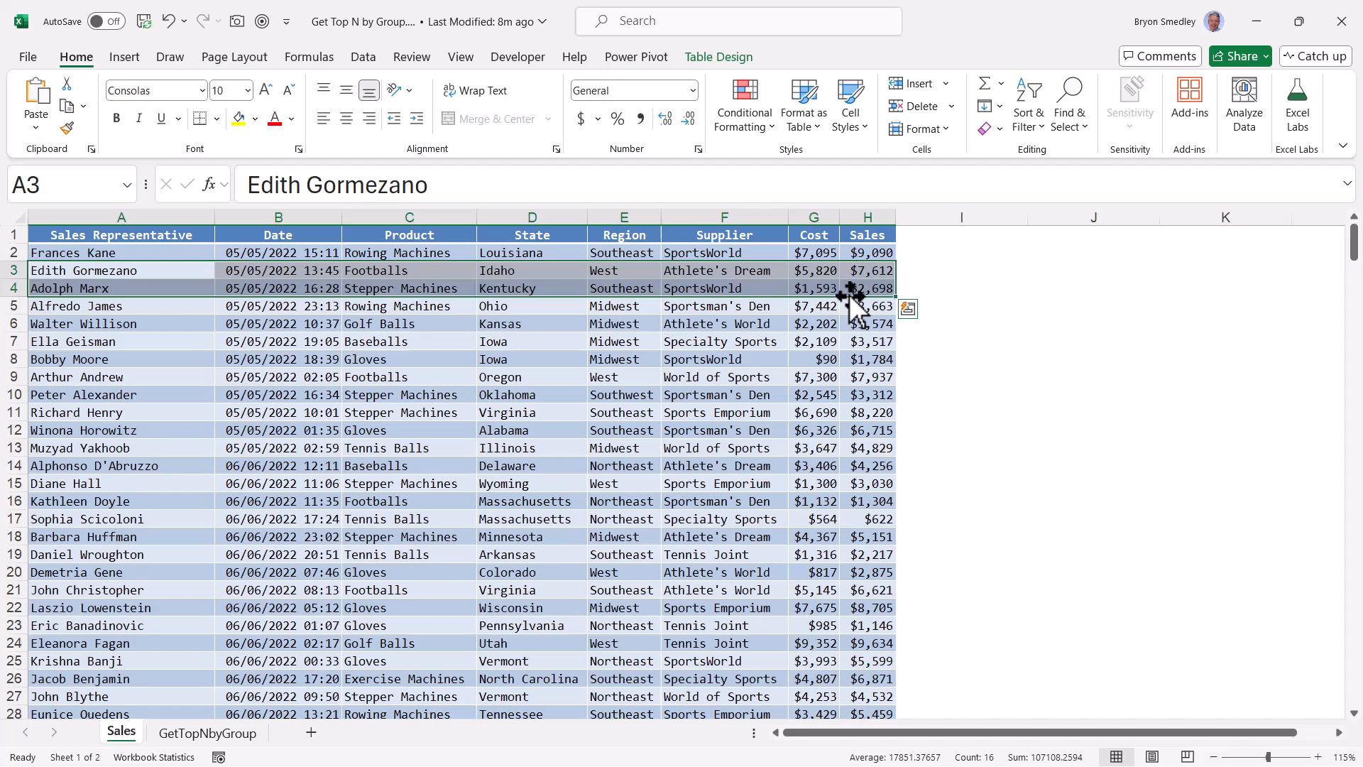
click(813, 234)
mouse_move(1354, 239)
mouse_down()
mouse_move(1356, 341)
mouse_move(1356, 245)
mouse_up()
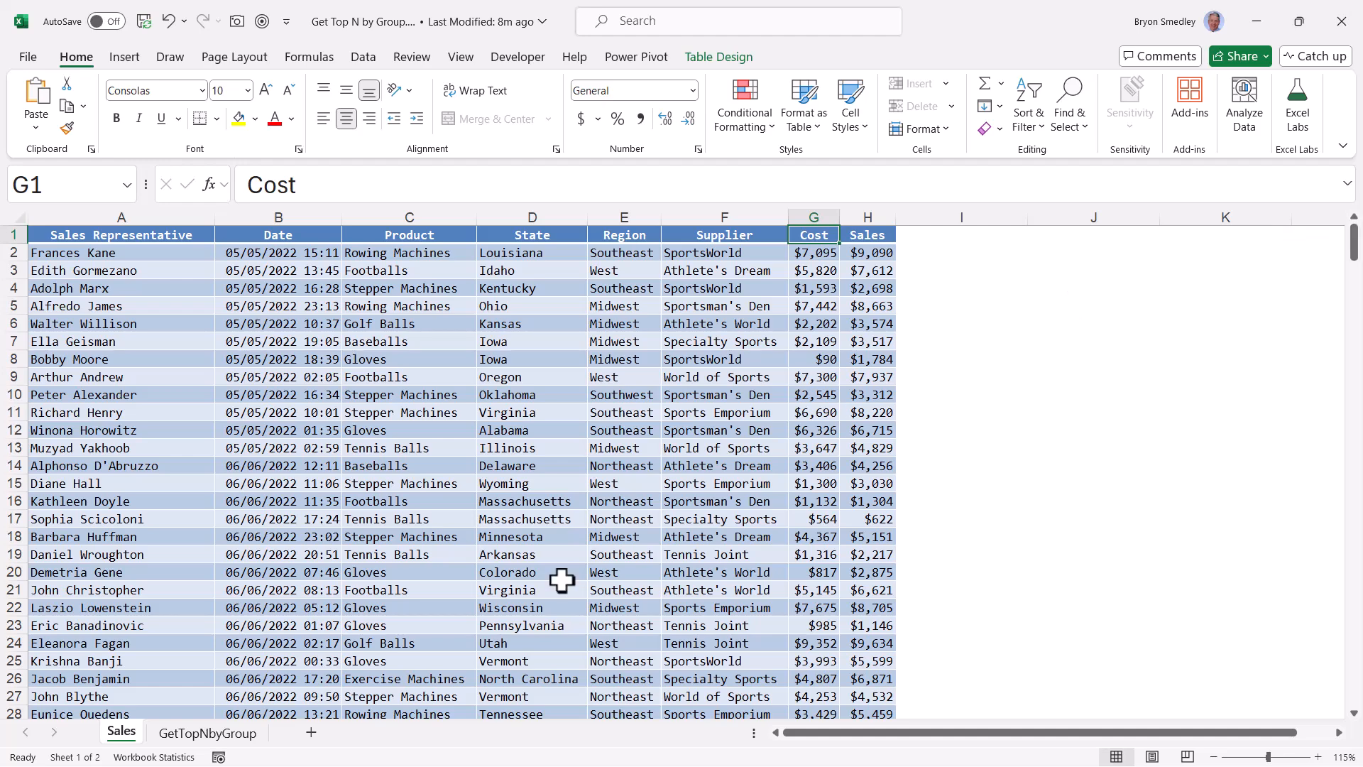
Step: Review the GetTopNbyGroup sheet, checking the five records listed per region and their Sales amounts
click(206, 734)
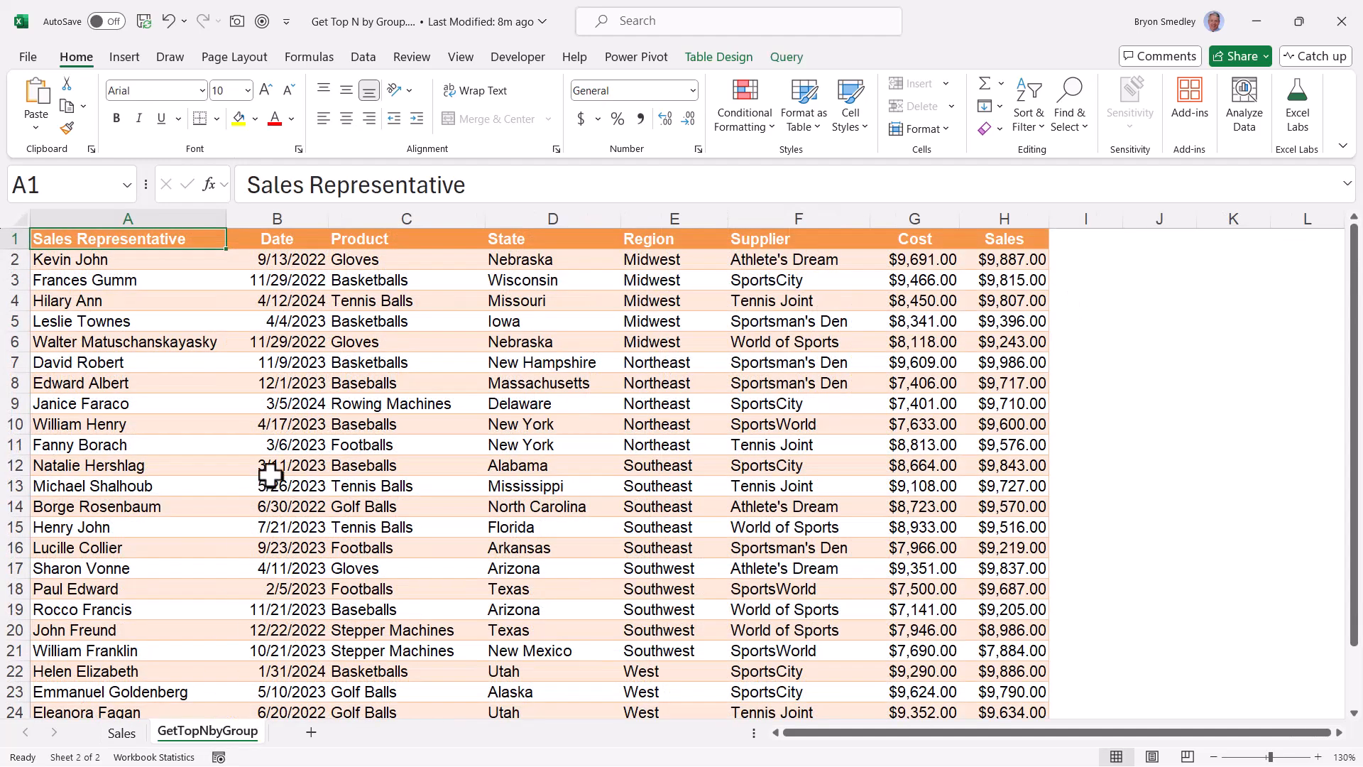
drag(14, 260, 7, 651)
scroll(69, 490, down, 1)
scroll(68, 490, down, 2)
drag(10, 548, 20, 623)
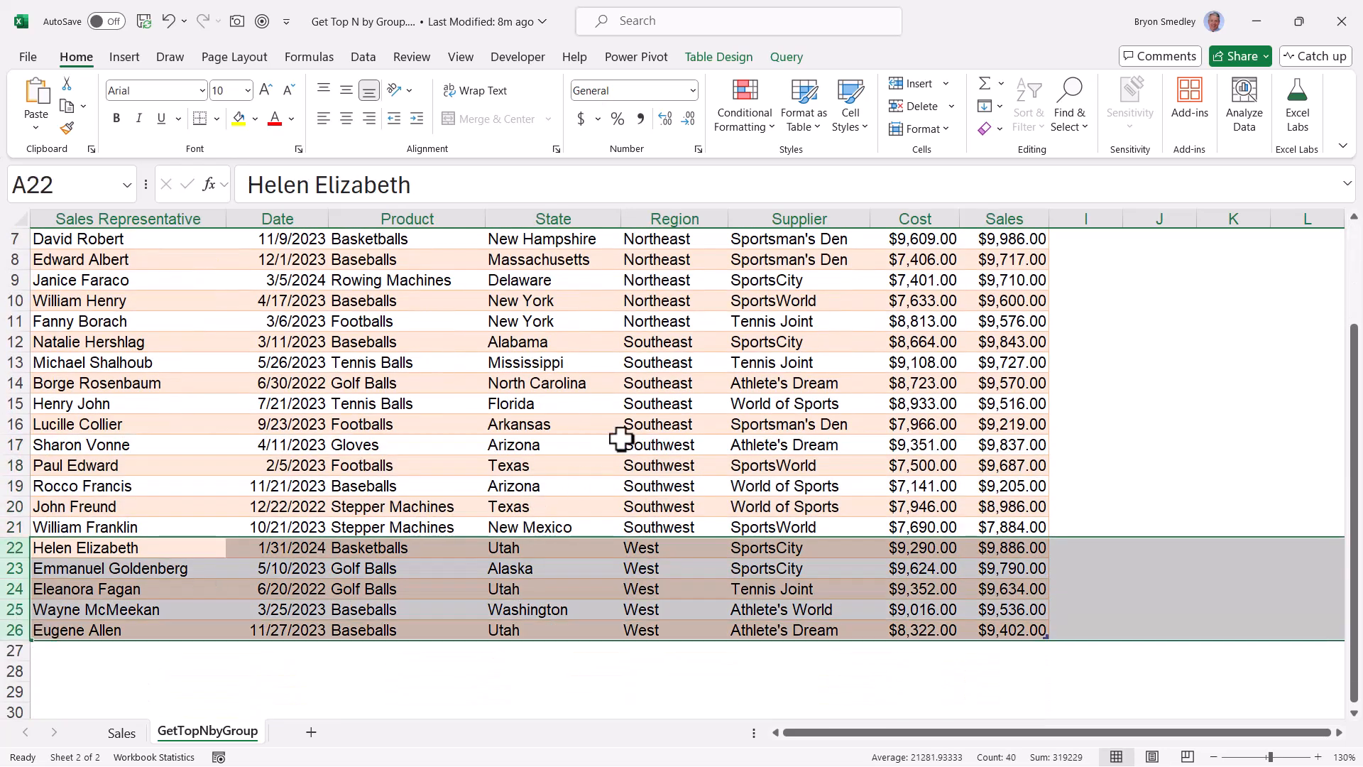
scroll(693, 325, up, 2)
click(693, 259)
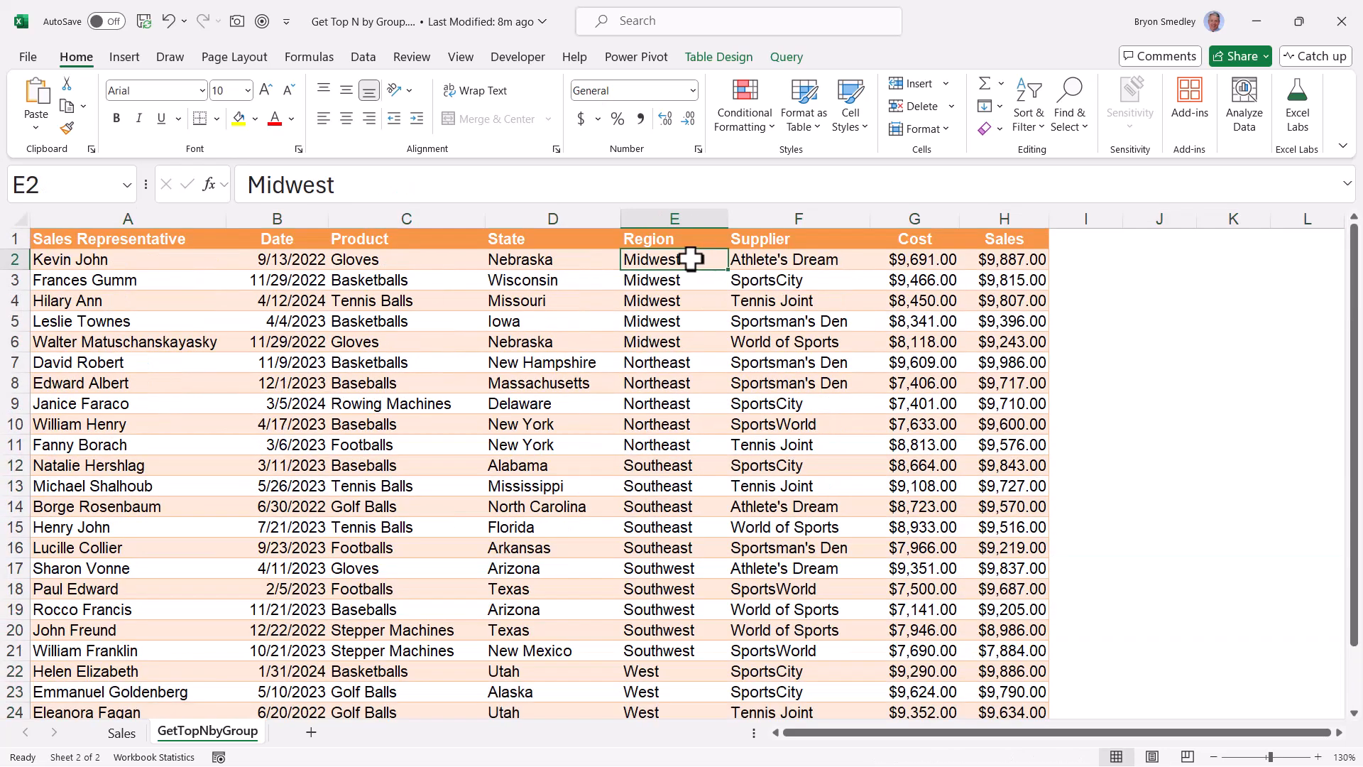
drag(683, 259, 982, 345)
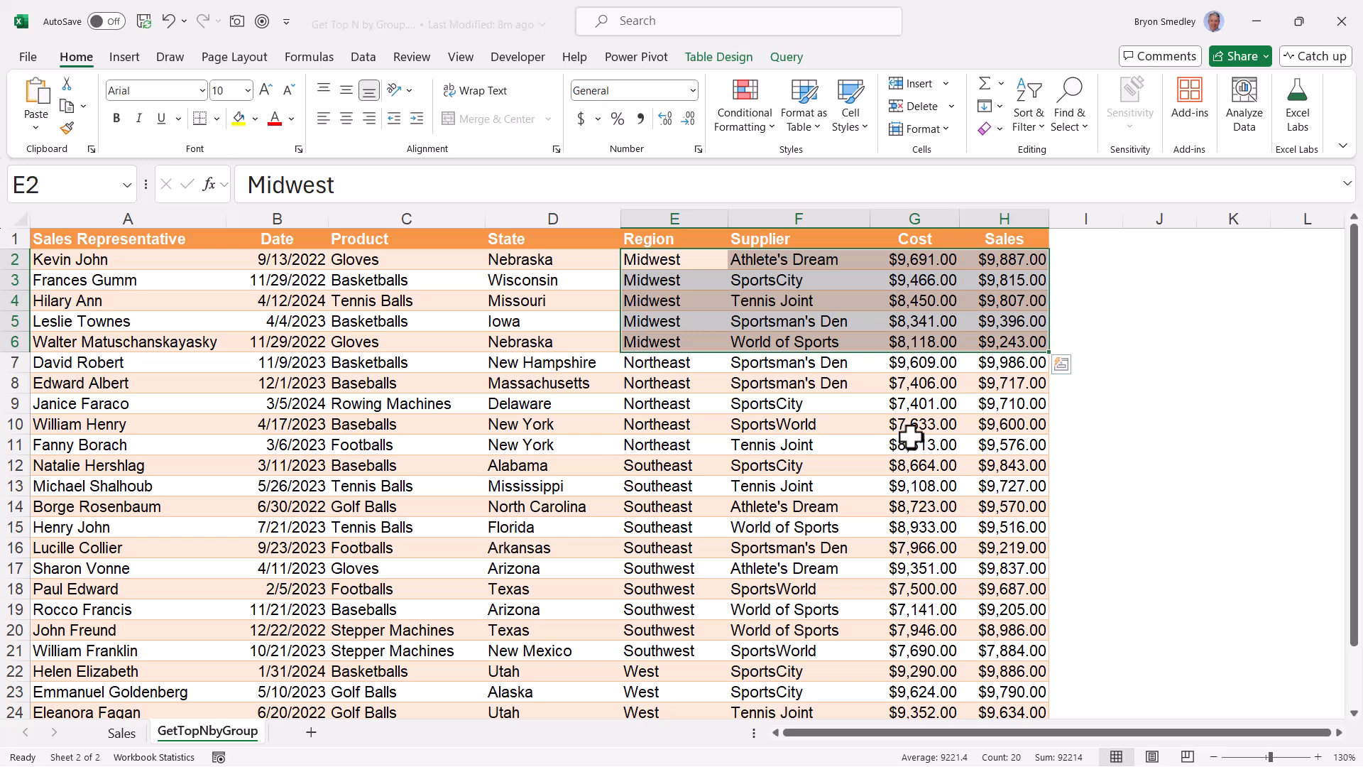
click(590, 390)
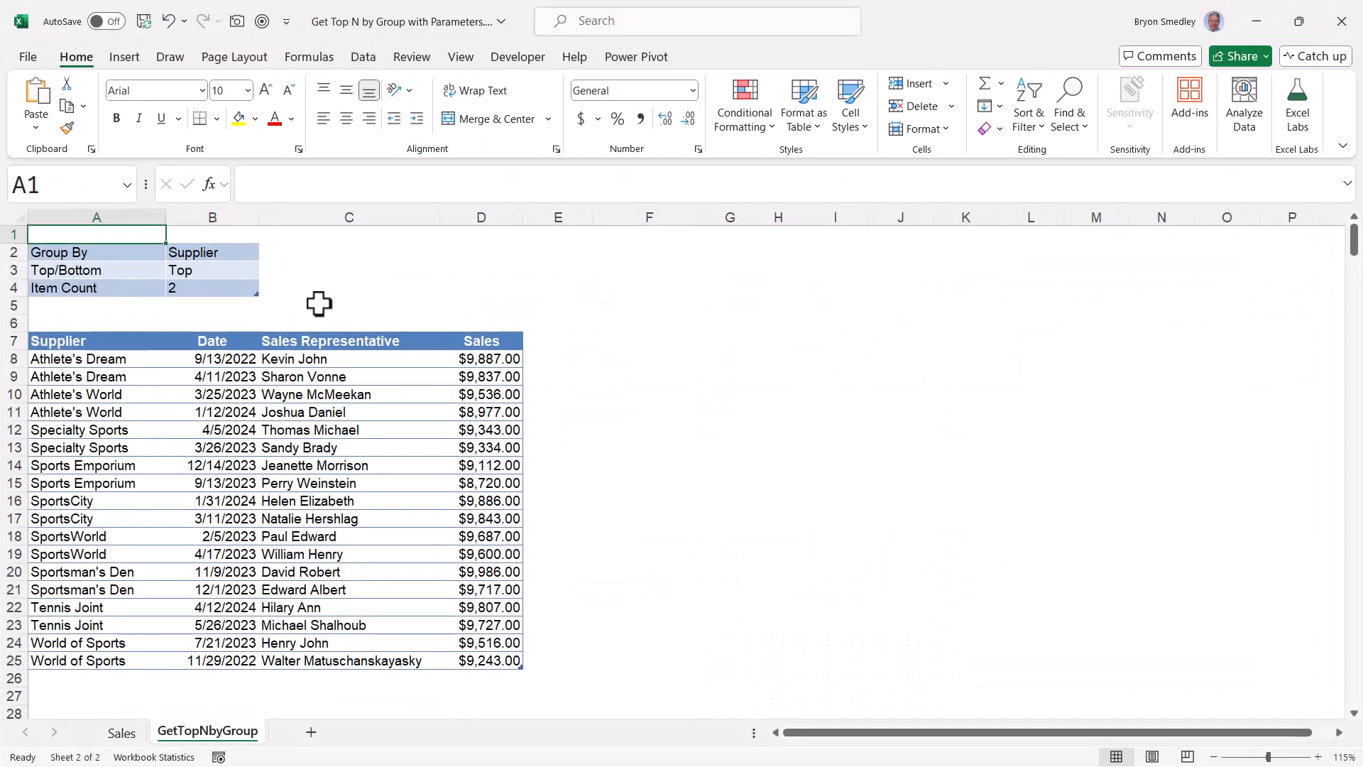
Step: Set the Group By parameter to Region in the parameter table
click(238, 253)
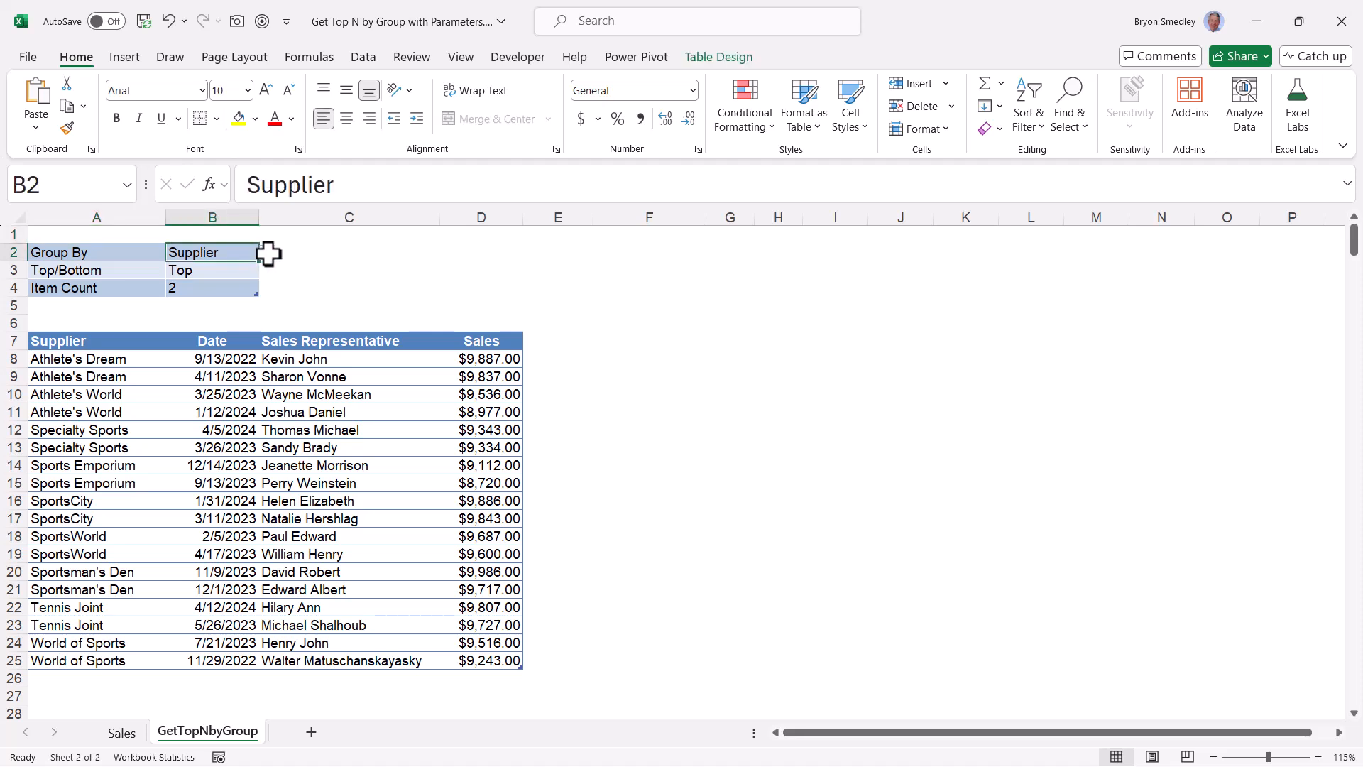
click(267, 254)
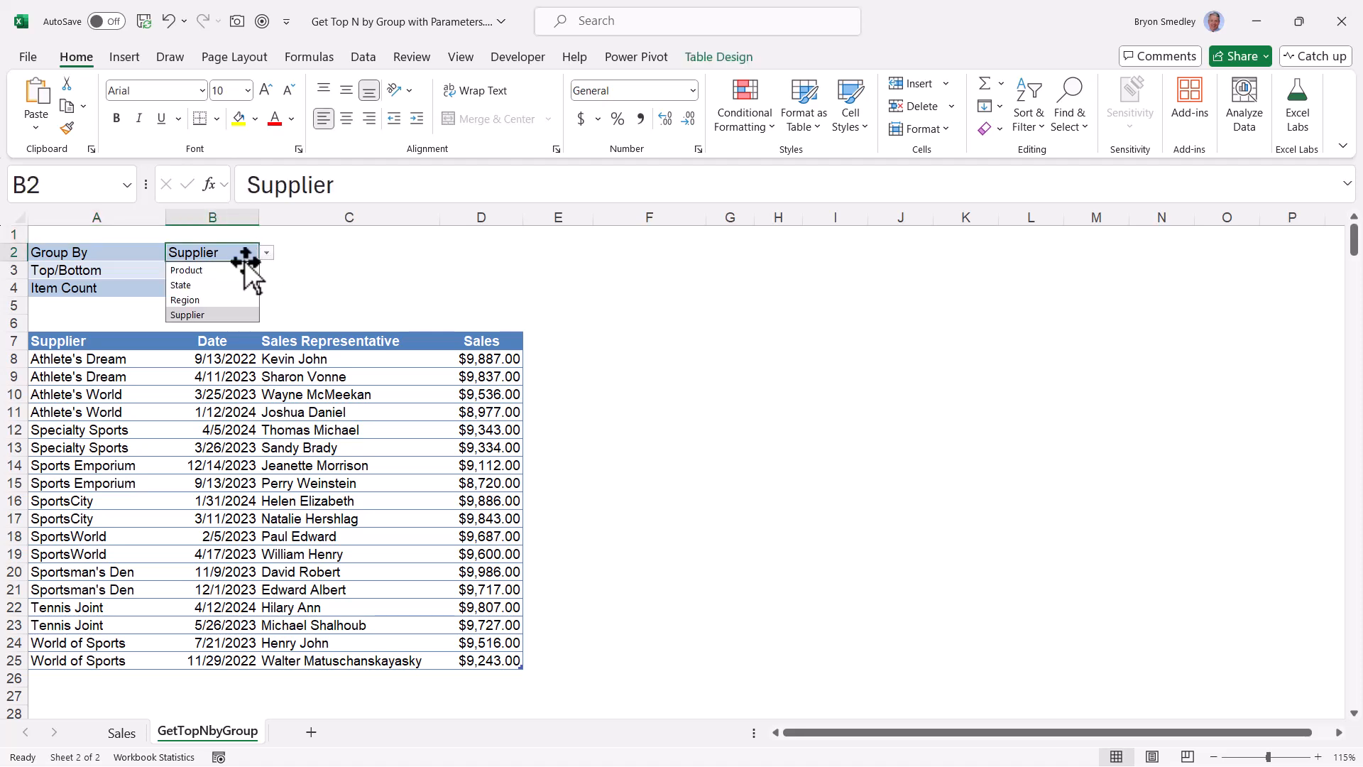
click(206, 301)
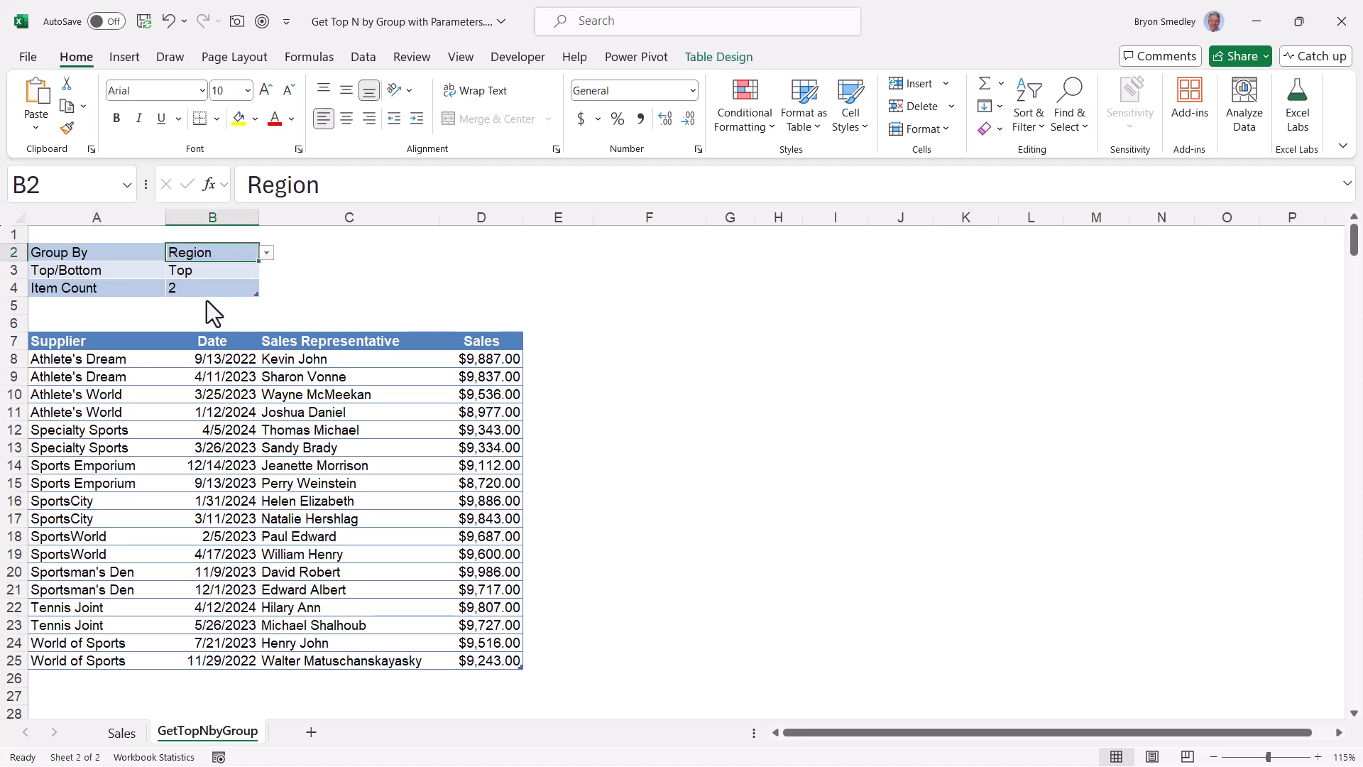
Step: Try Bottom for the Top/Bottom parameter and return it to Top
click(248, 270)
click(266, 270)
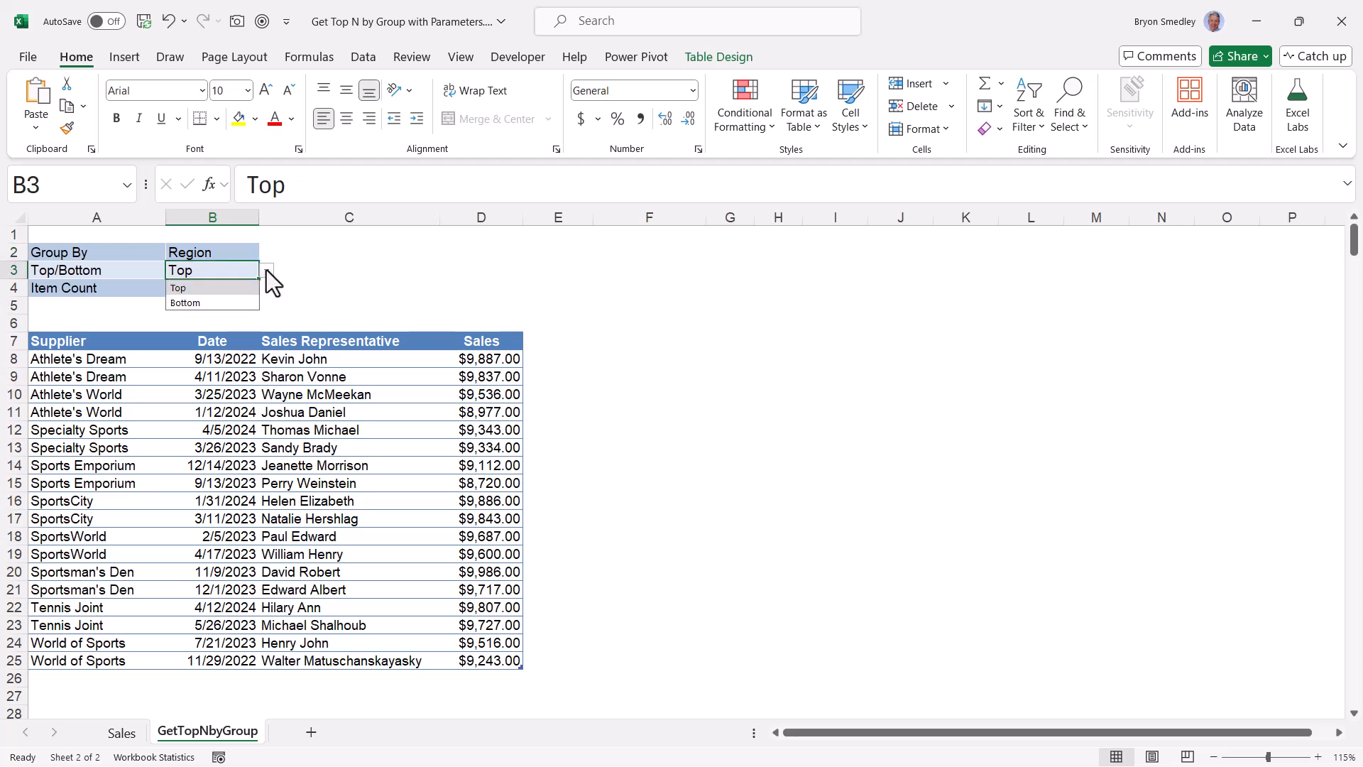
click(248, 297)
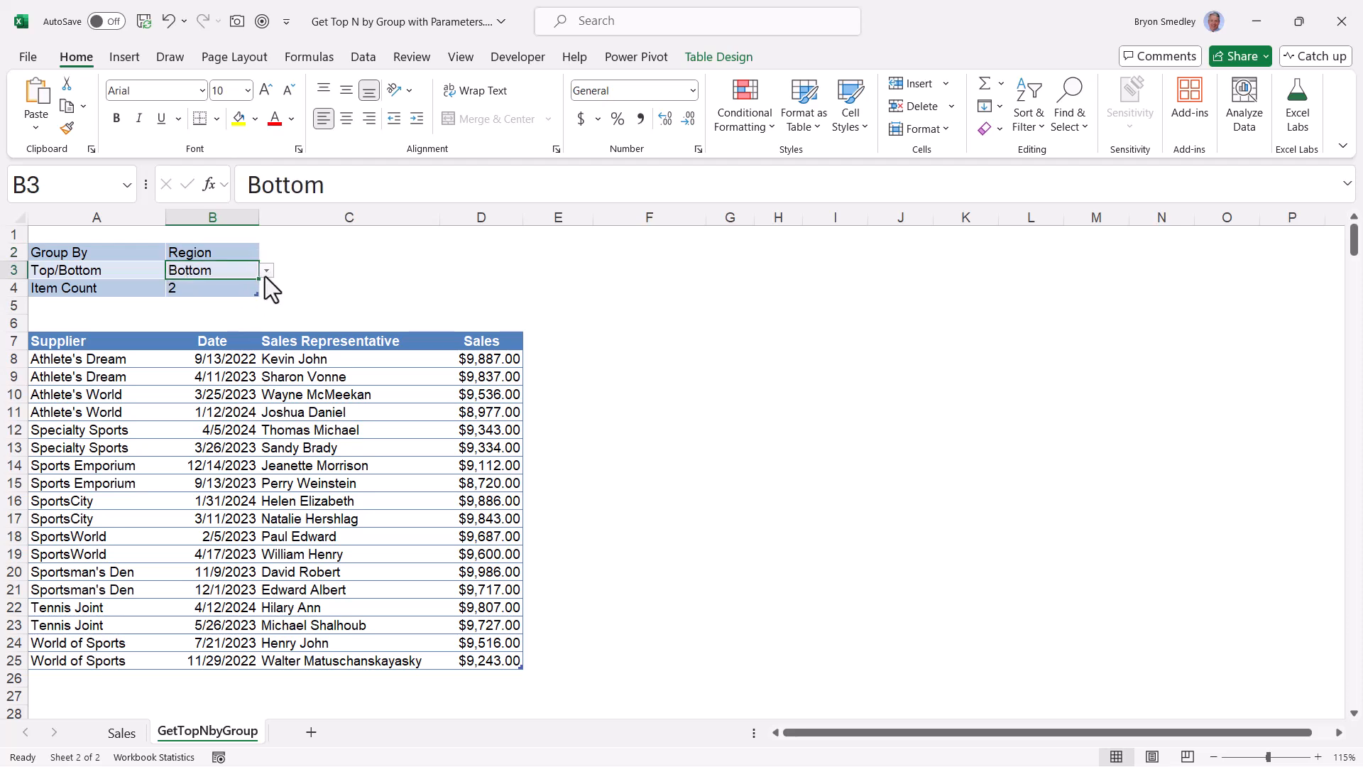
click(266, 272)
click(238, 285)
Step: Set the Item Count parameter to 50
click(226, 292)
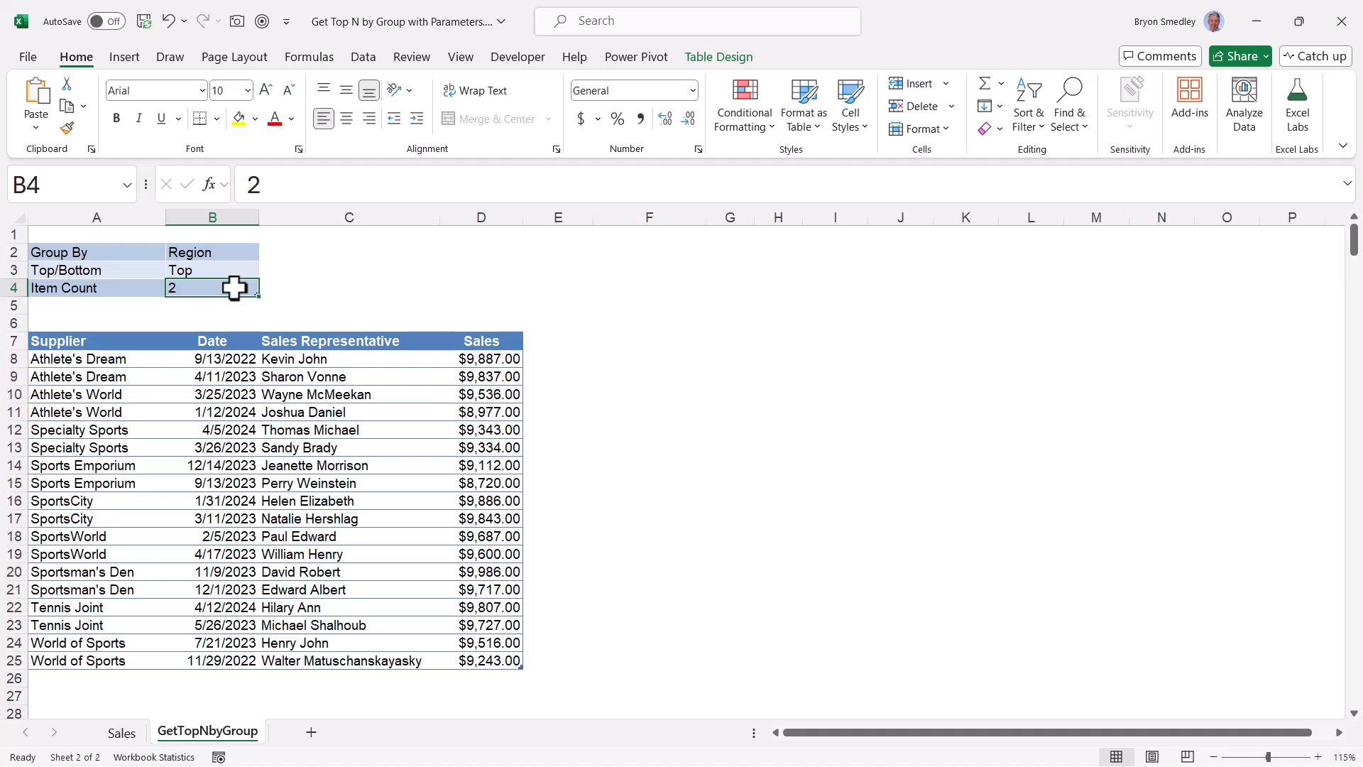
text(50)
key(Return)
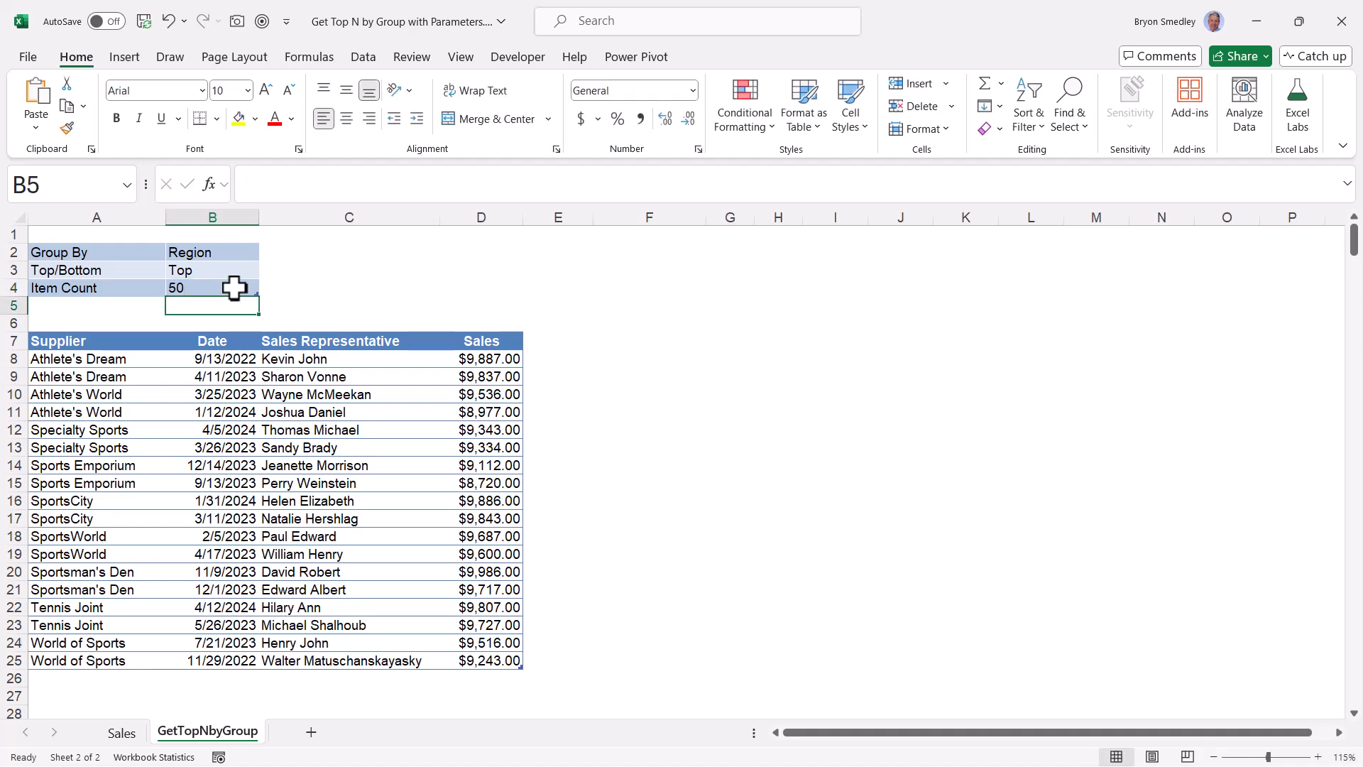
Step: Set the Item Count parameter to 3 and refresh the results table
click(234, 288)
text(3)
key(Return)
right_click(285, 393)
click(342, 301)
Step: Examine the Region groups, dates and Sales values in the refreshed results and the available Group By choices
click(130, 345)
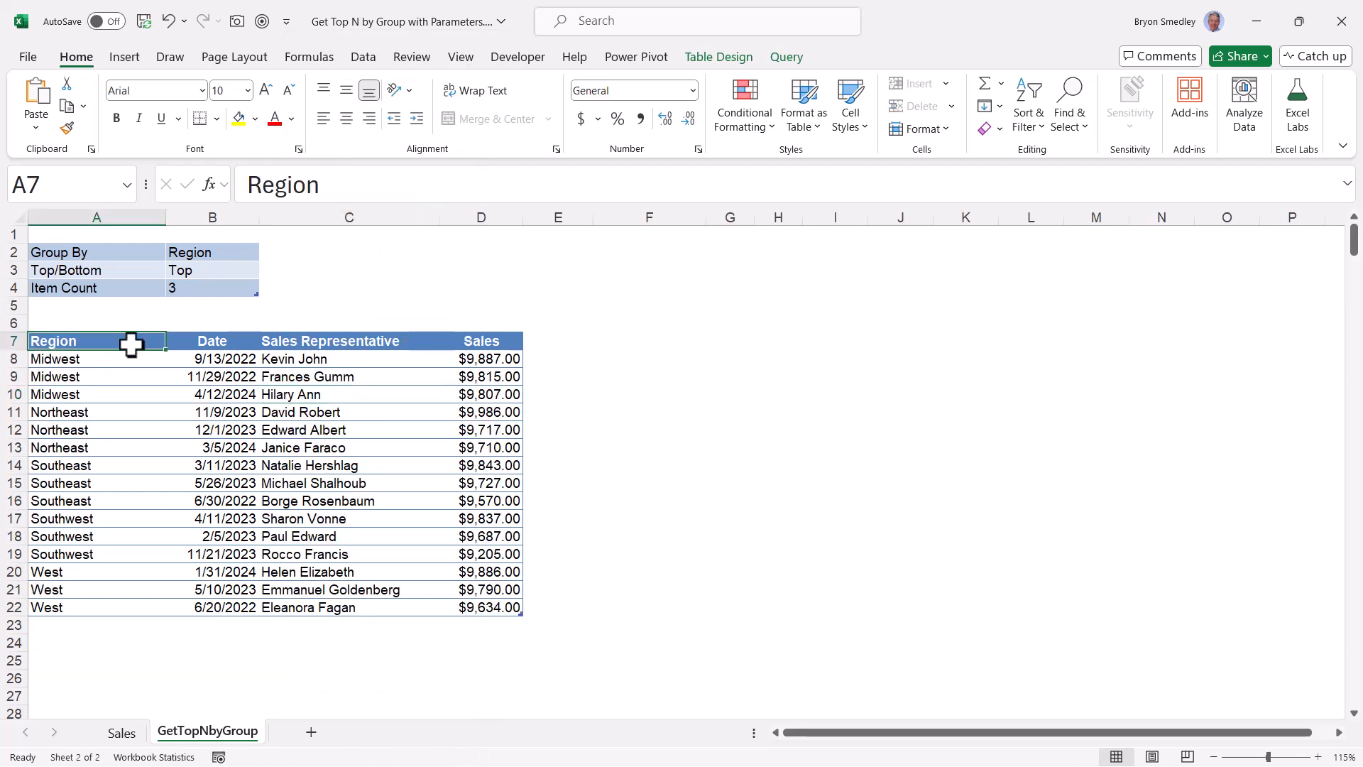
drag(131, 345, 121, 607)
drag(489, 343, 472, 589)
click(224, 363)
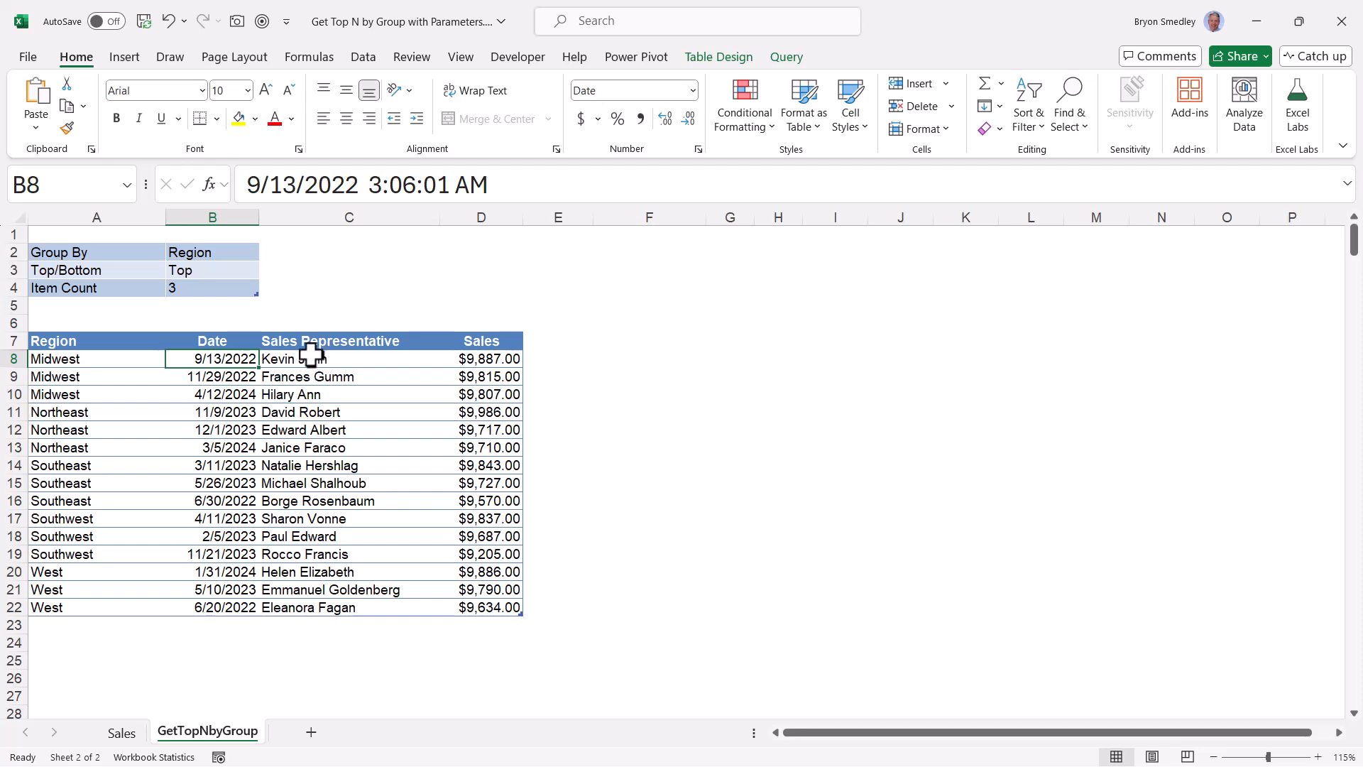
click(242, 254)
click(267, 253)
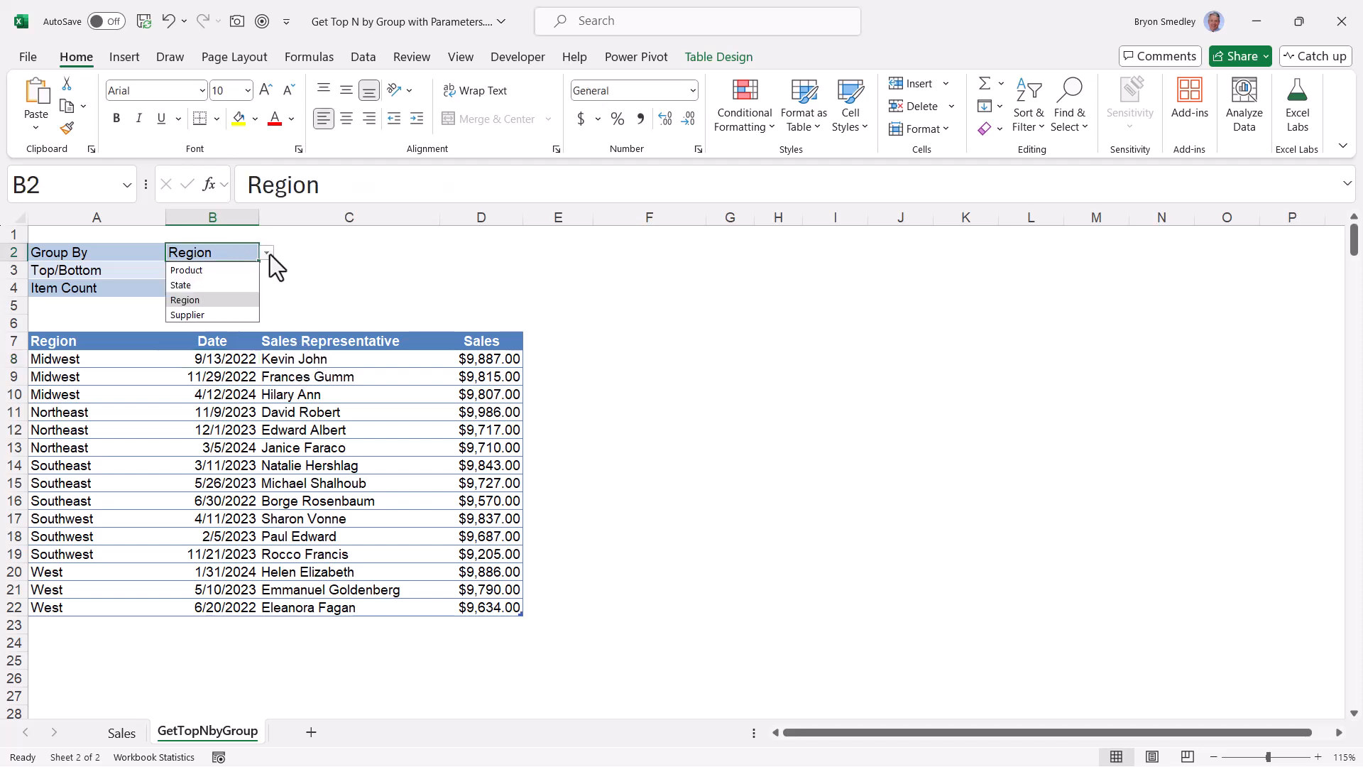
drag(113, 339, 79, 625)
Step: Change the Group By parameter to State, refresh the results table and review its State and Sales columns
click(242, 254)
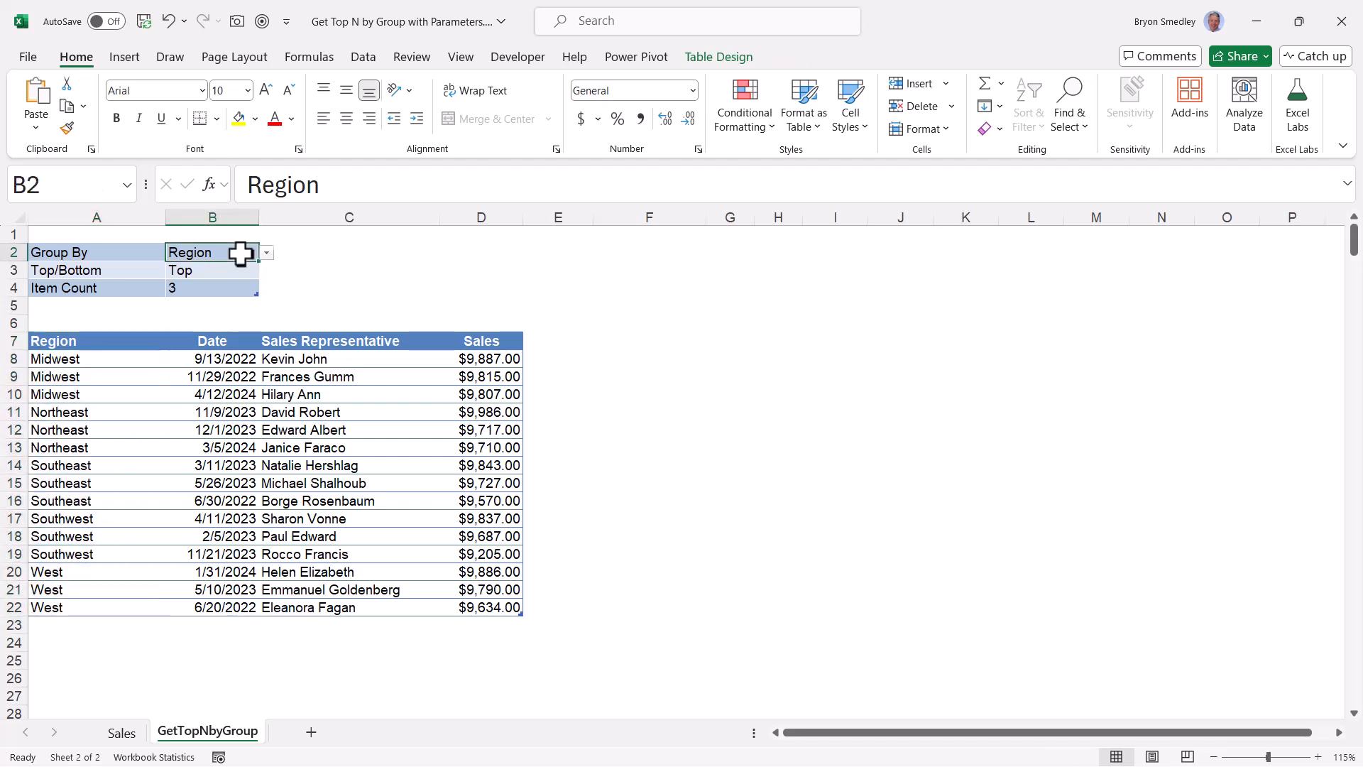
click(267, 253)
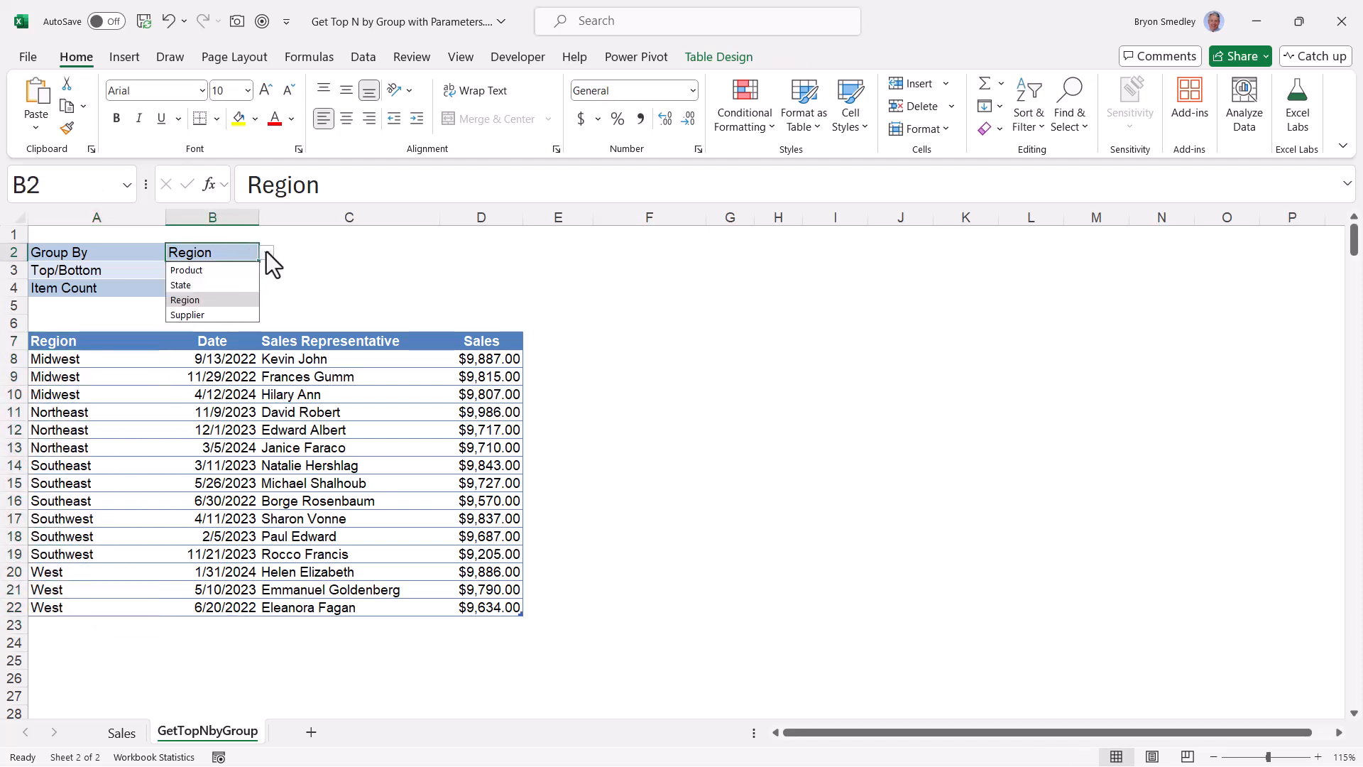
click(227, 284)
right_click(236, 394)
click(259, 299)
drag(121, 346, 85, 639)
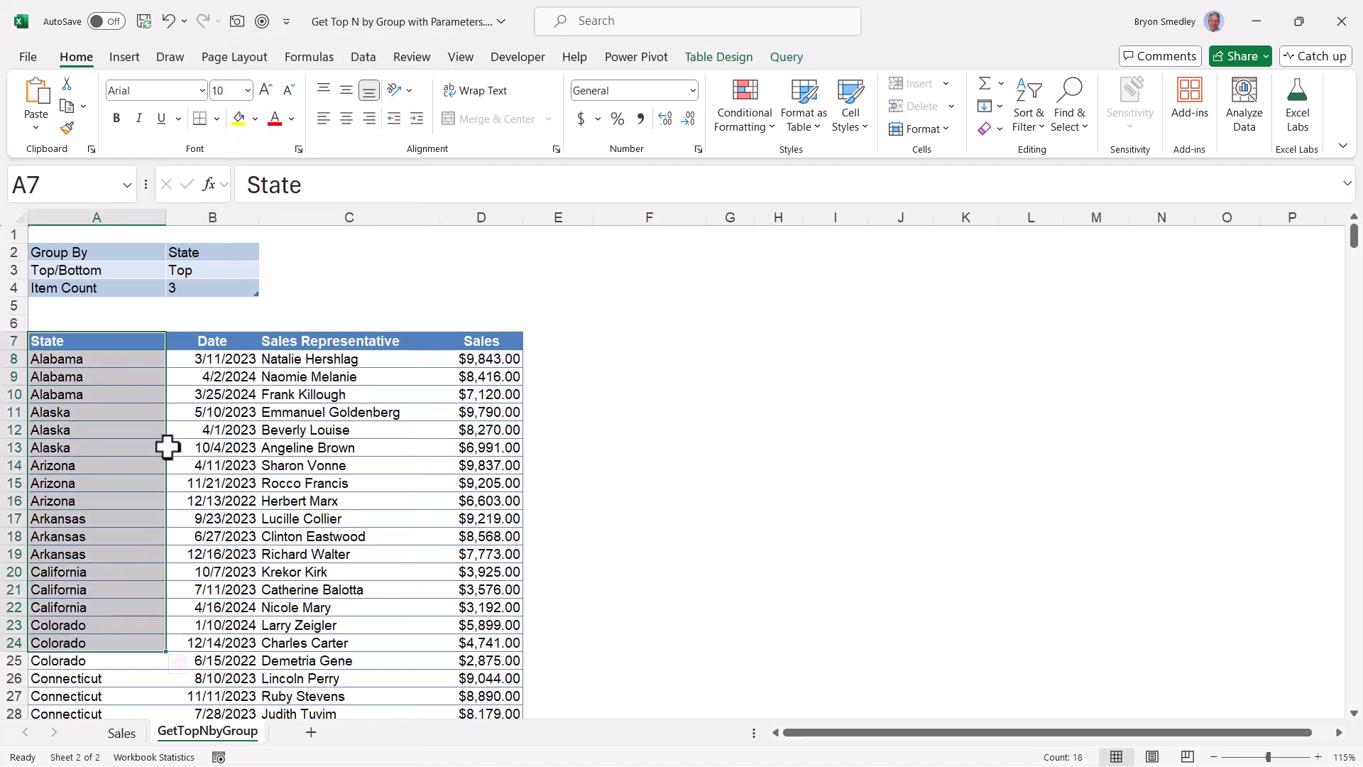
drag(478, 344, 472, 542)
click(473, 455)
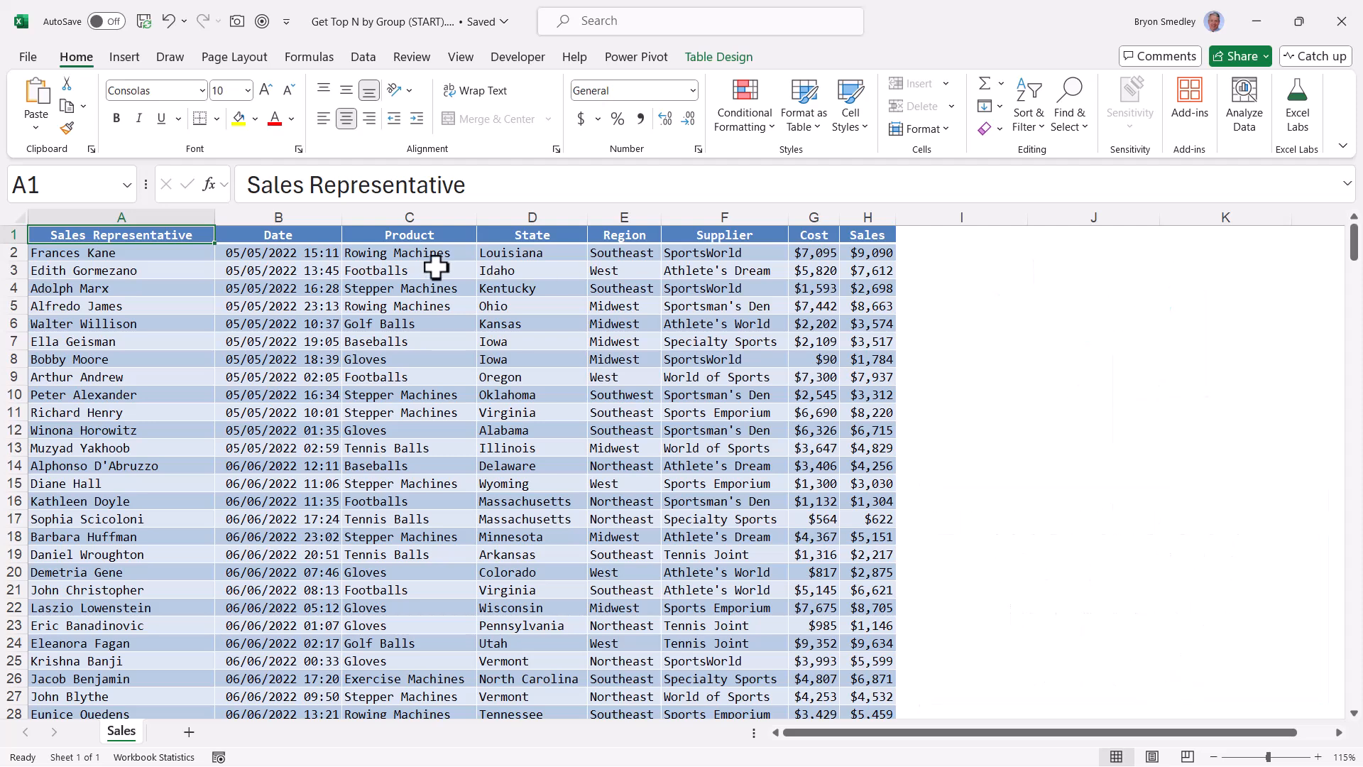
Step: Check the sales table's name in the START workbook and load the table into Power Query
click(720, 55)
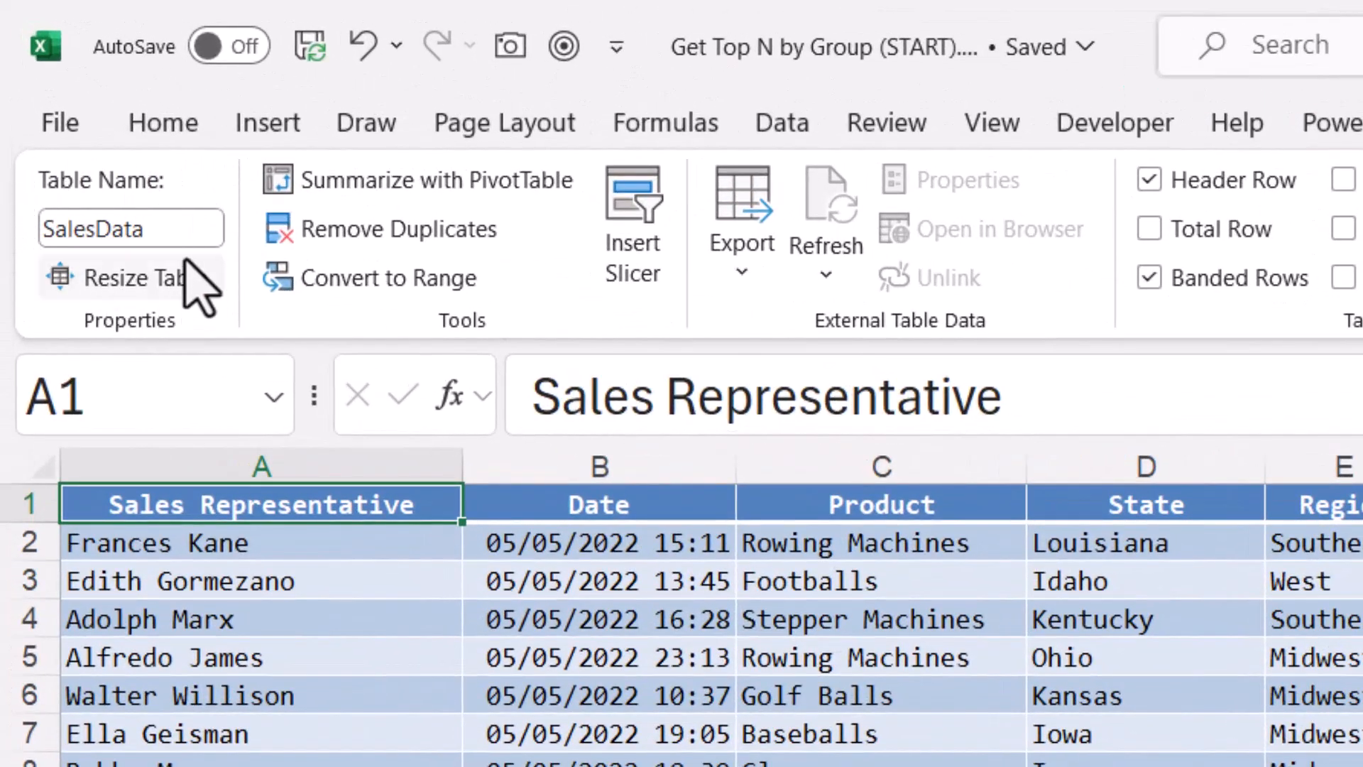
click(781, 127)
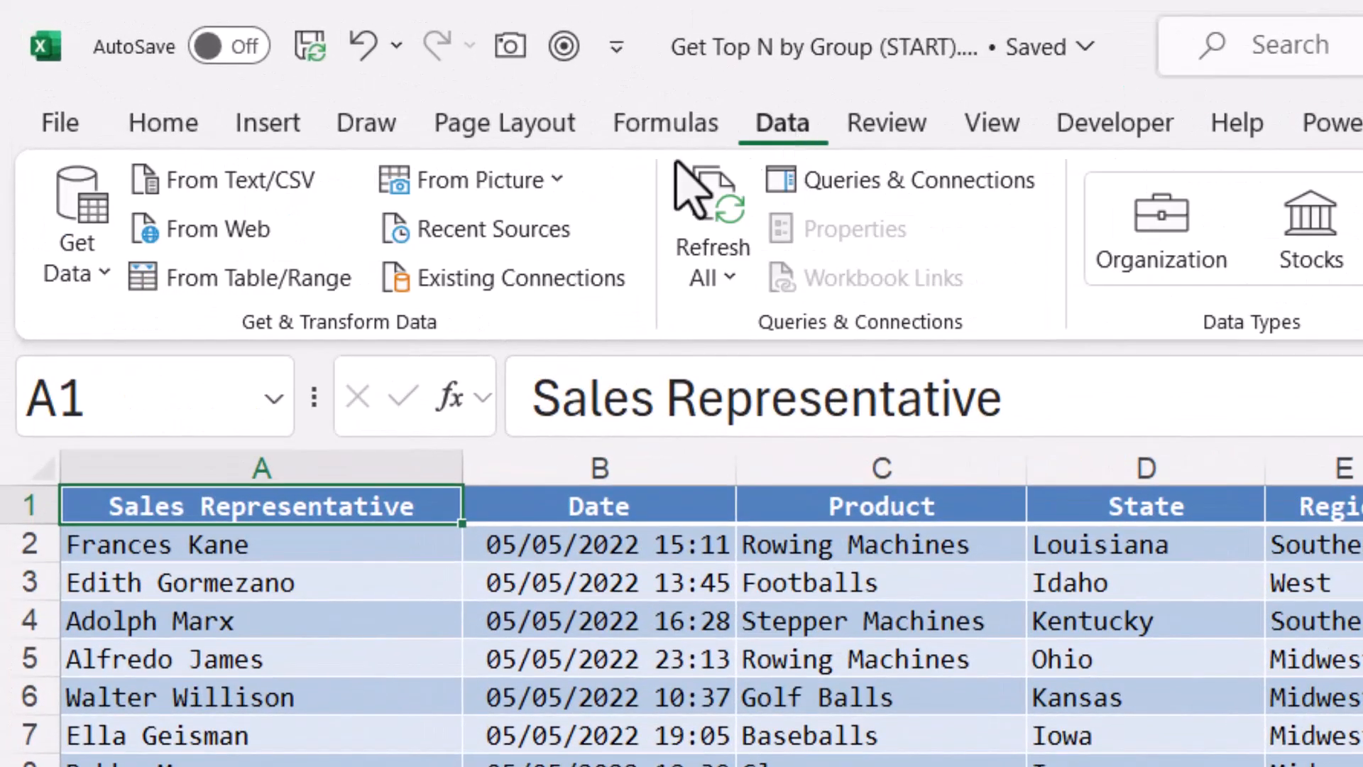
click(235, 279)
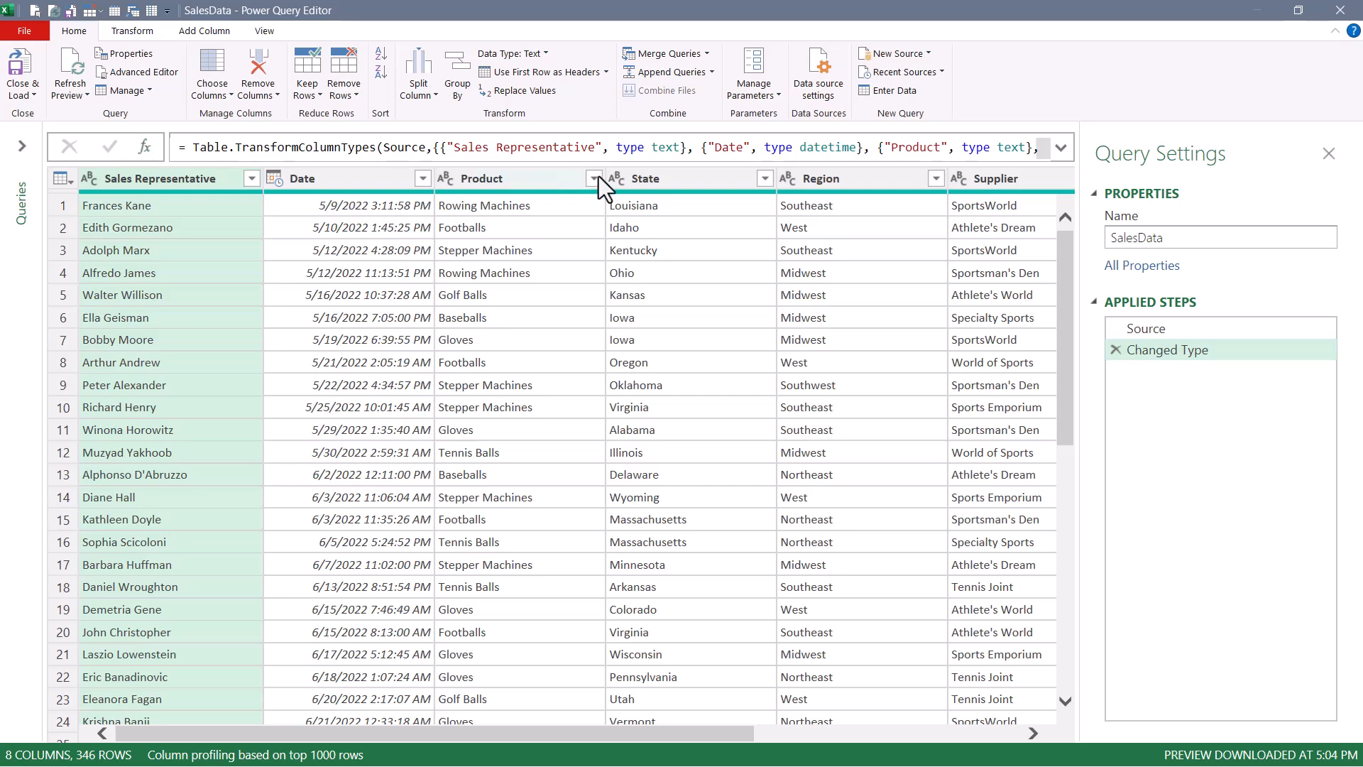
Step: Start a Group By operation on the Region column with the Advanced option
click(824, 179)
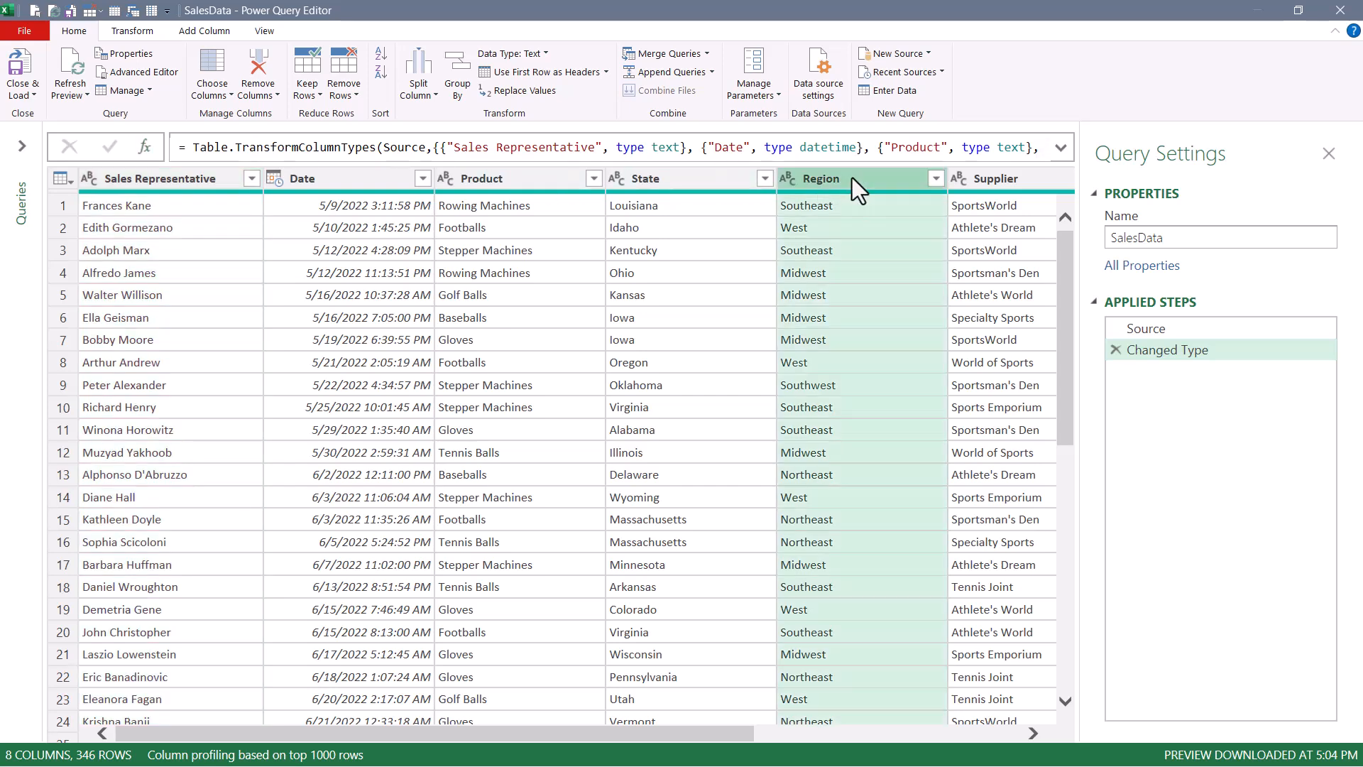
click(459, 71)
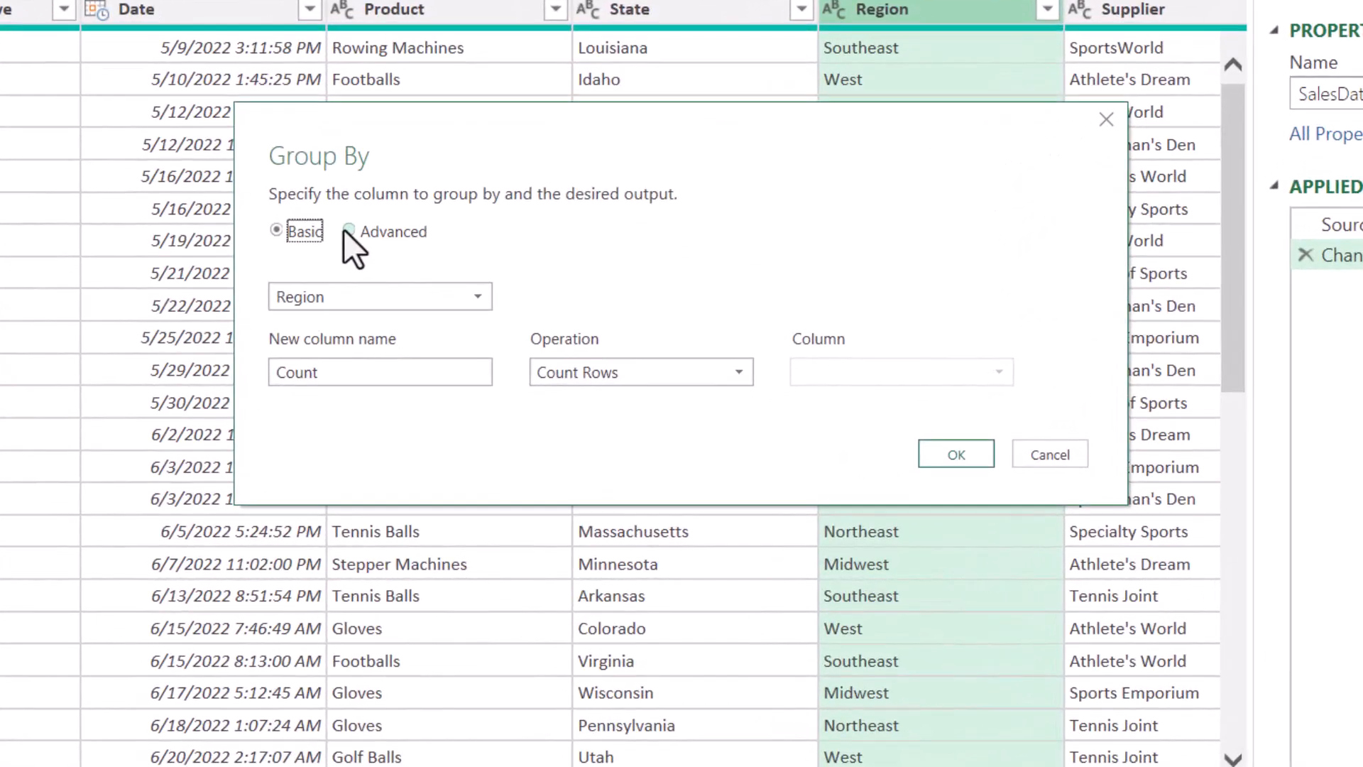
click(382, 263)
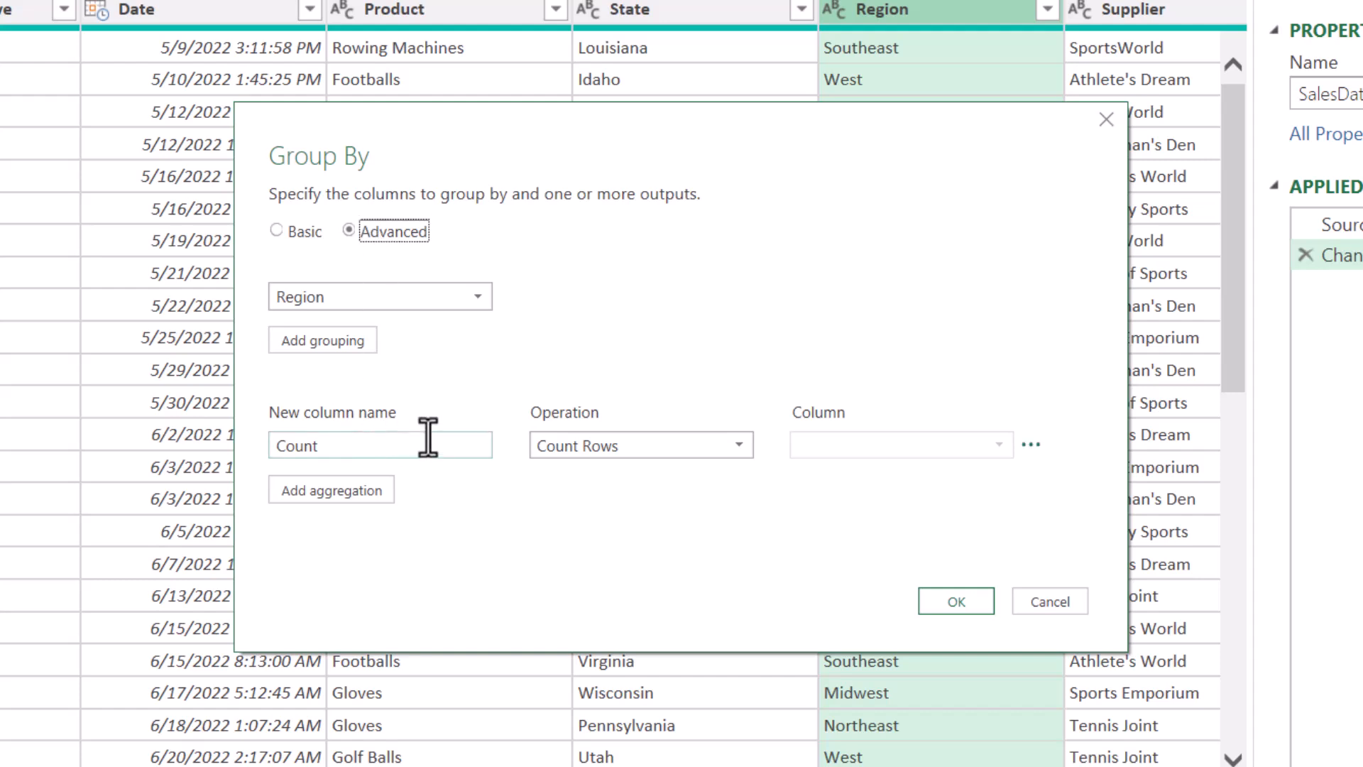
Step: Define the grouping's aggregation as a new column named Top5List that sums the Sales column
drag(428, 437, 250, 447)
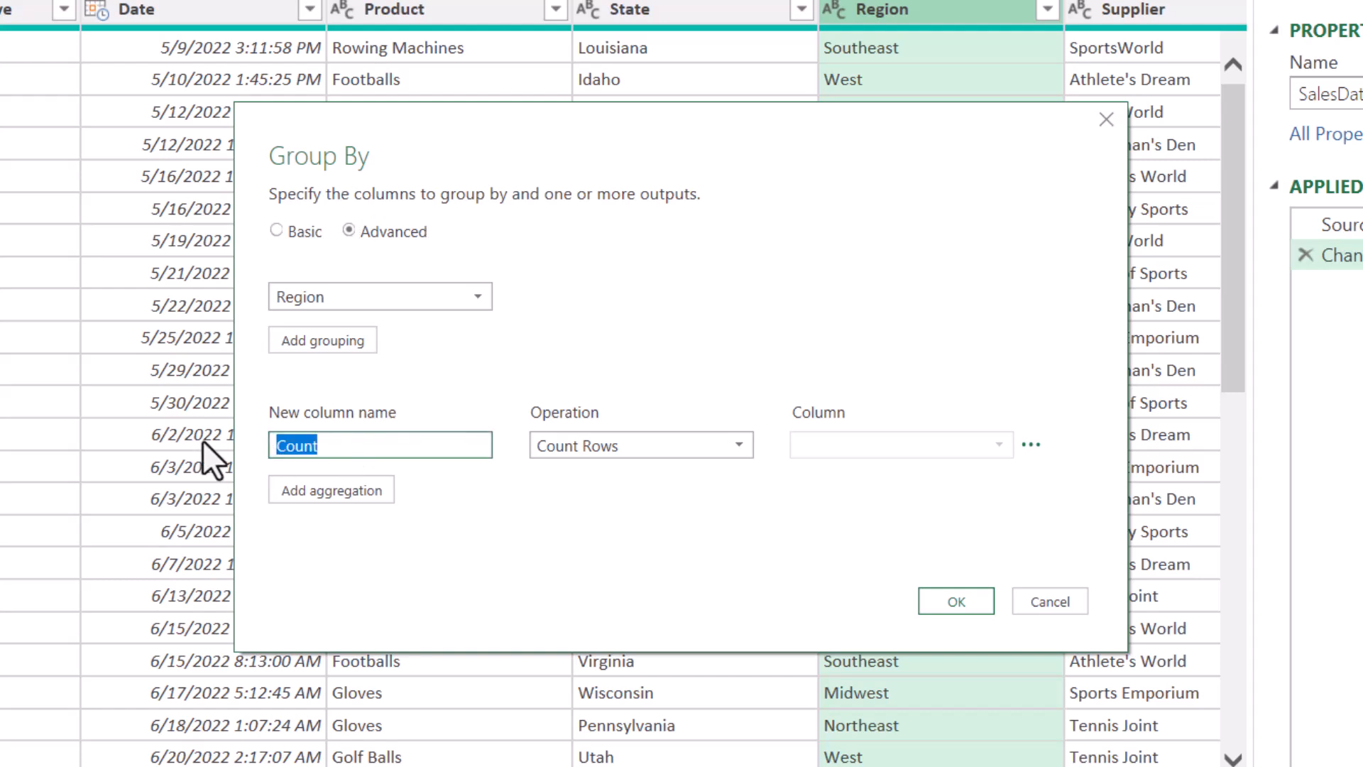
text(Top5List)
click(687, 435)
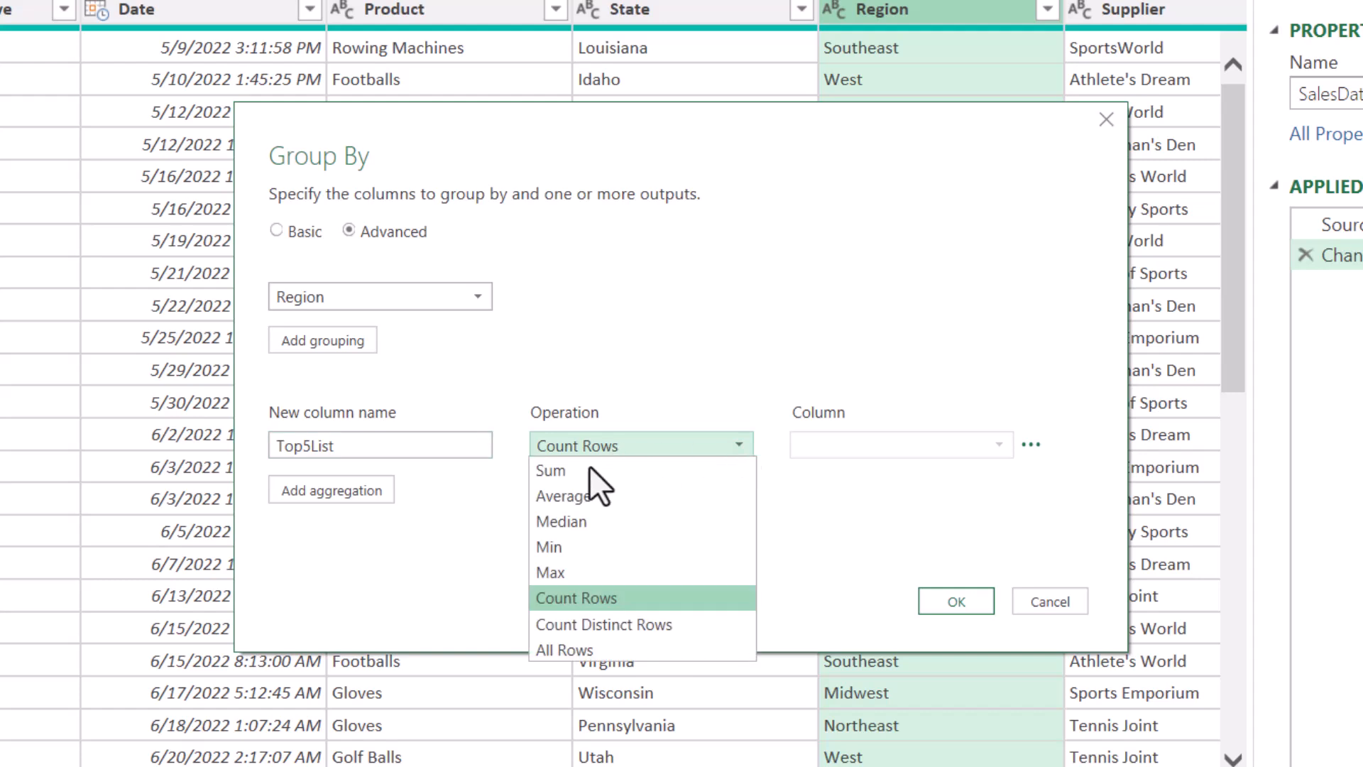
click(612, 472)
click(900, 445)
click(843, 649)
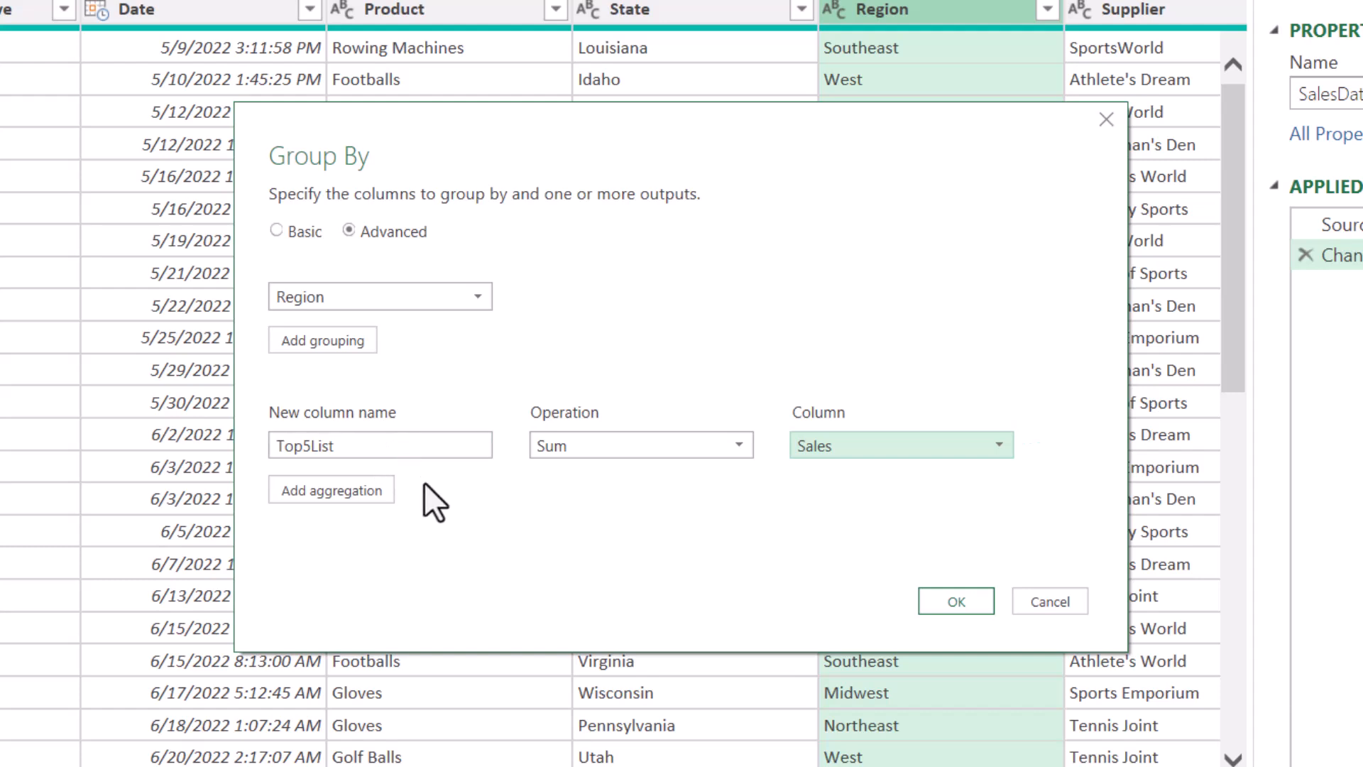
Step: Add a second aggregation named Details that uses the All Rows operation, and apply the grouping
click(380, 489)
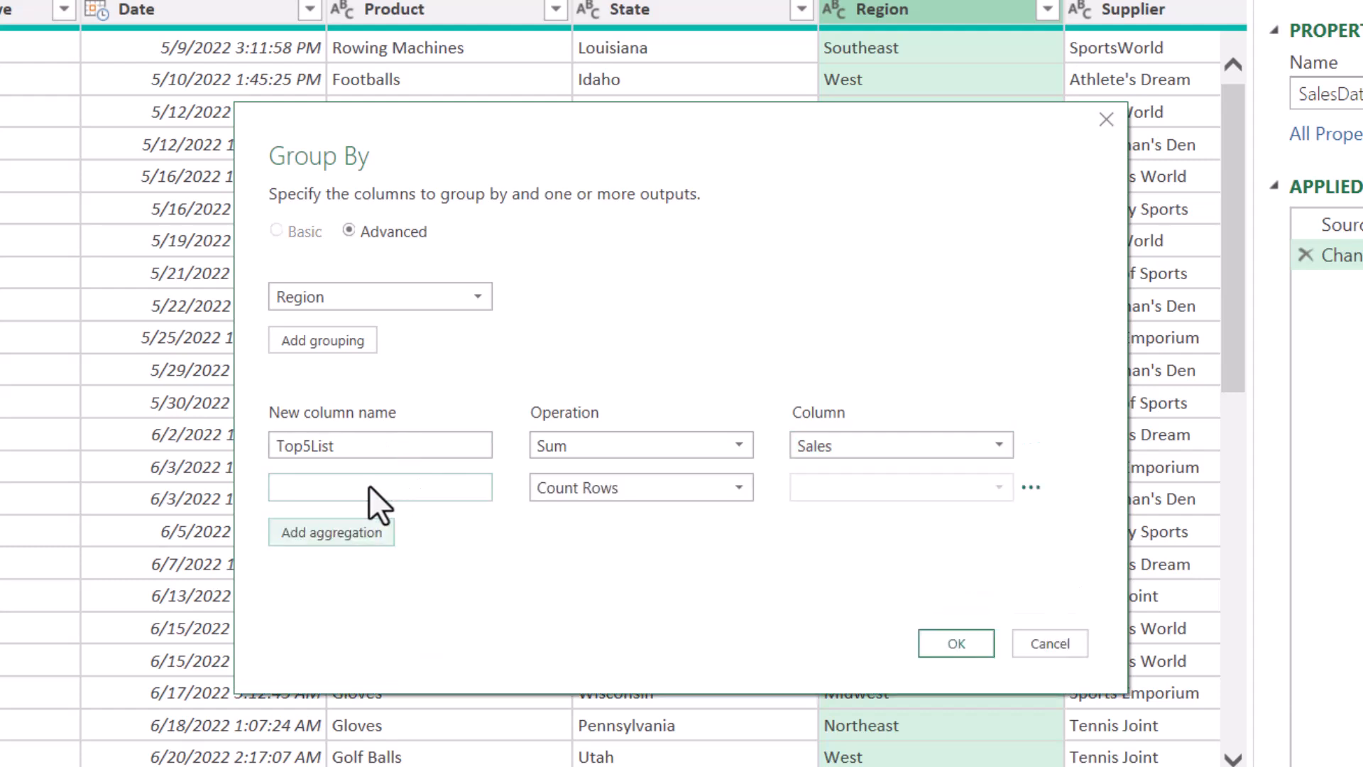
text(Details)
click(697, 489)
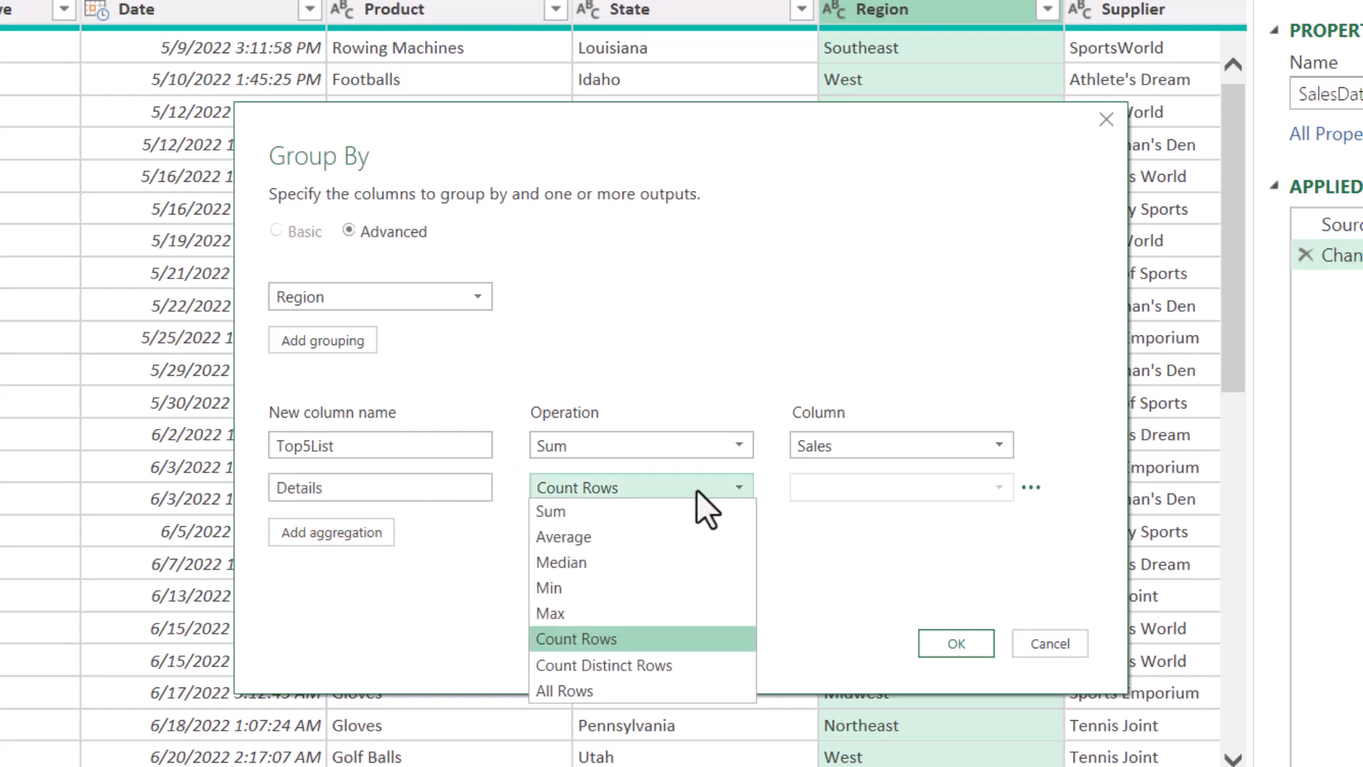
click(595, 690)
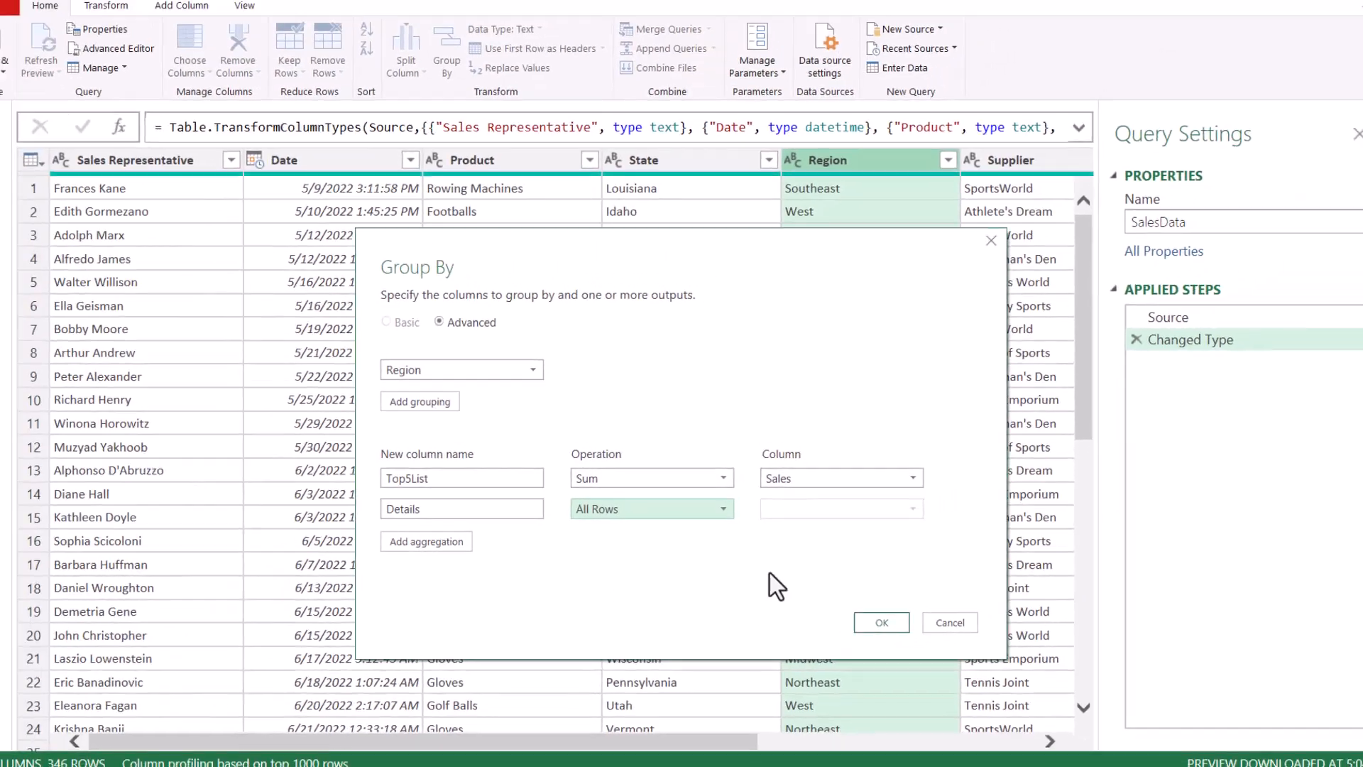
click(957, 643)
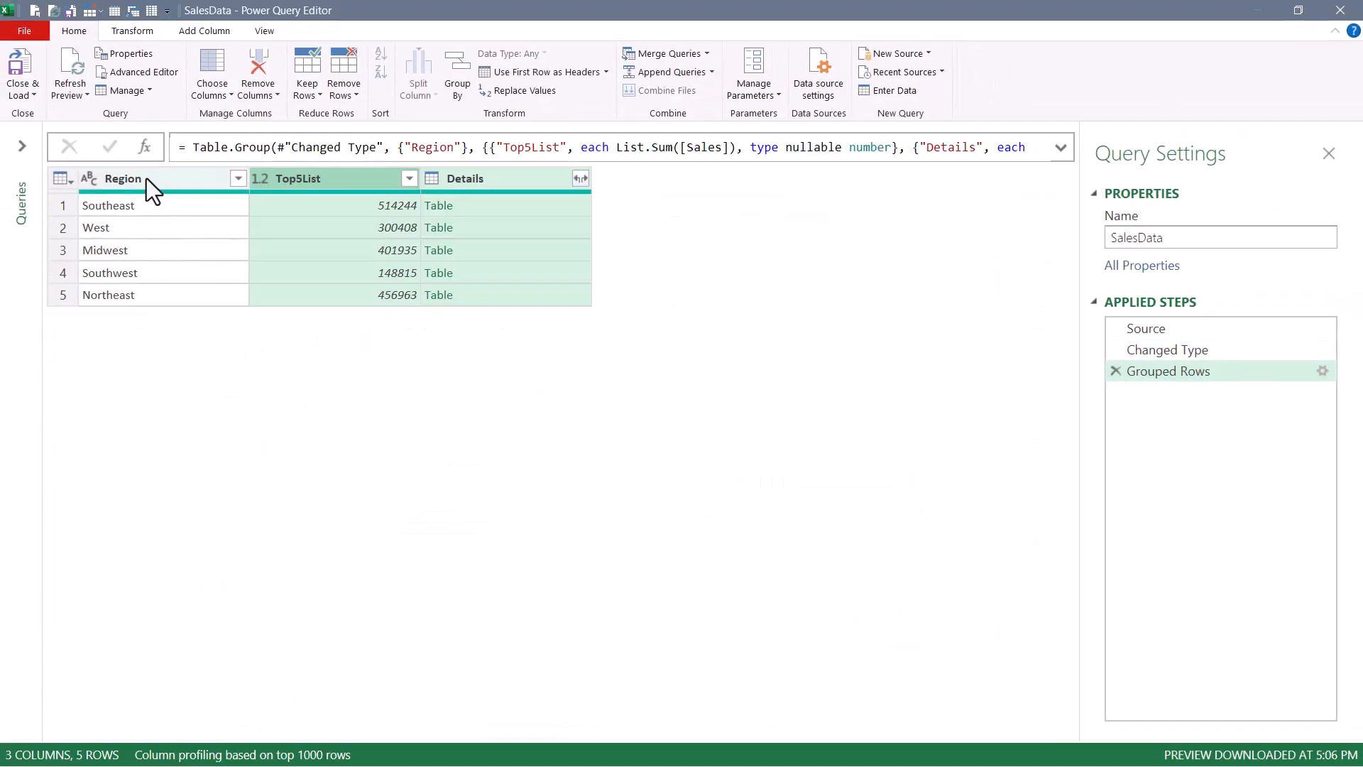
Step: Review the grouped Region, Top5List and Details columns, and preview the nested table for the Southeast region
click(146, 178)
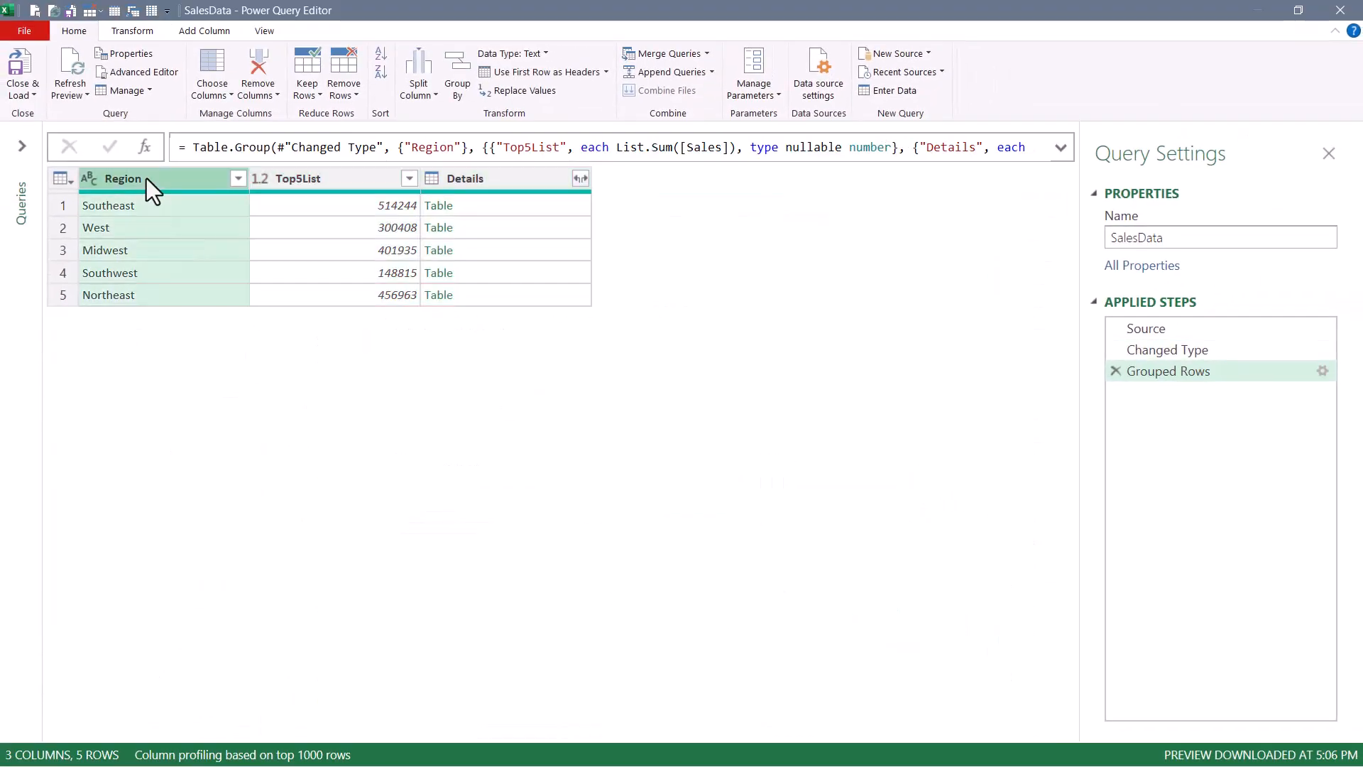
click(349, 179)
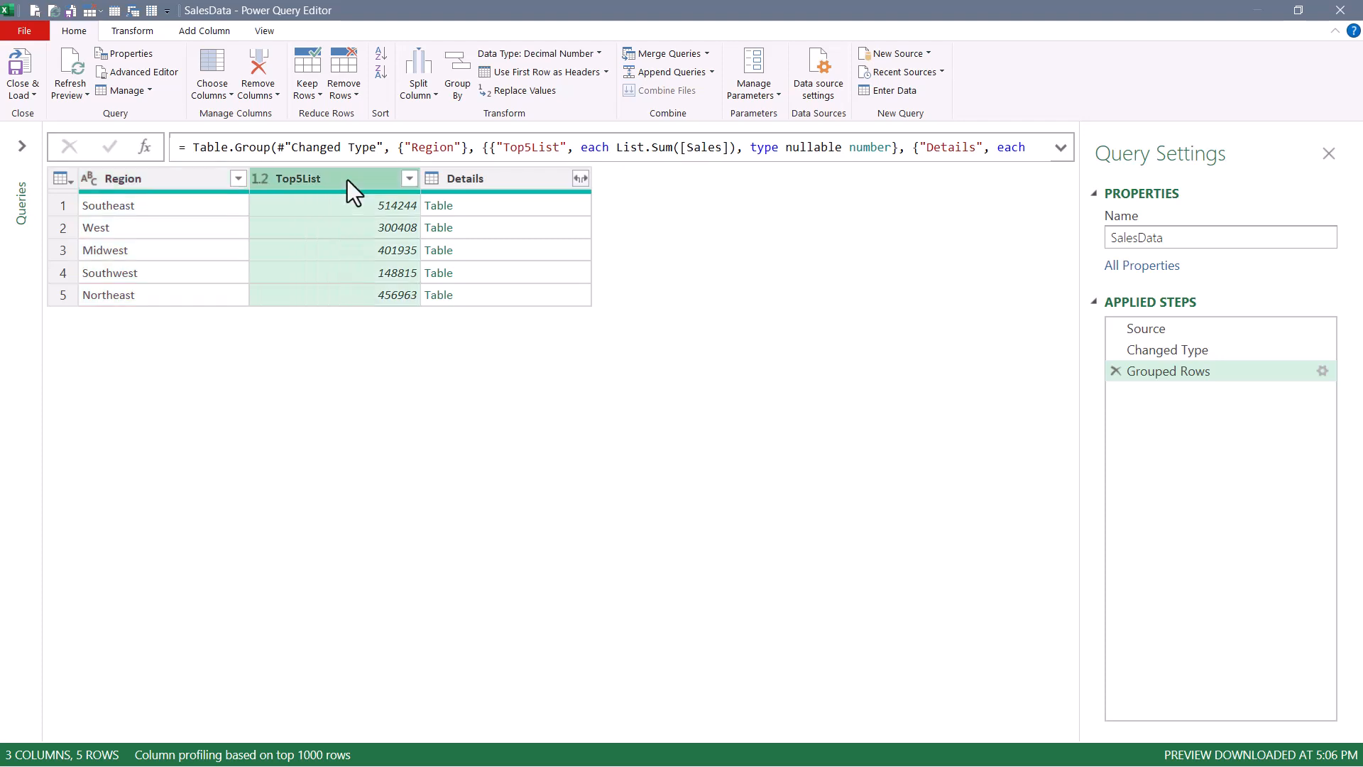
click(493, 184)
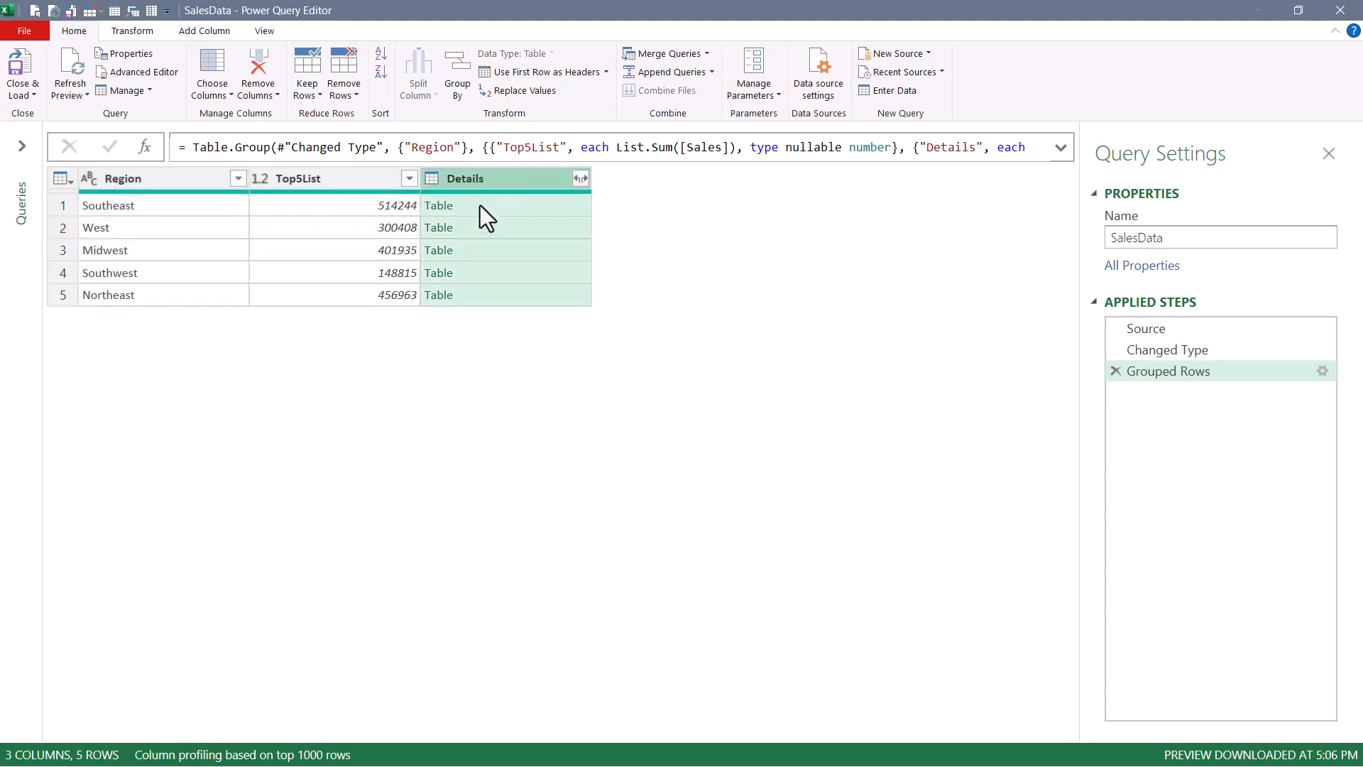
click(480, 205)
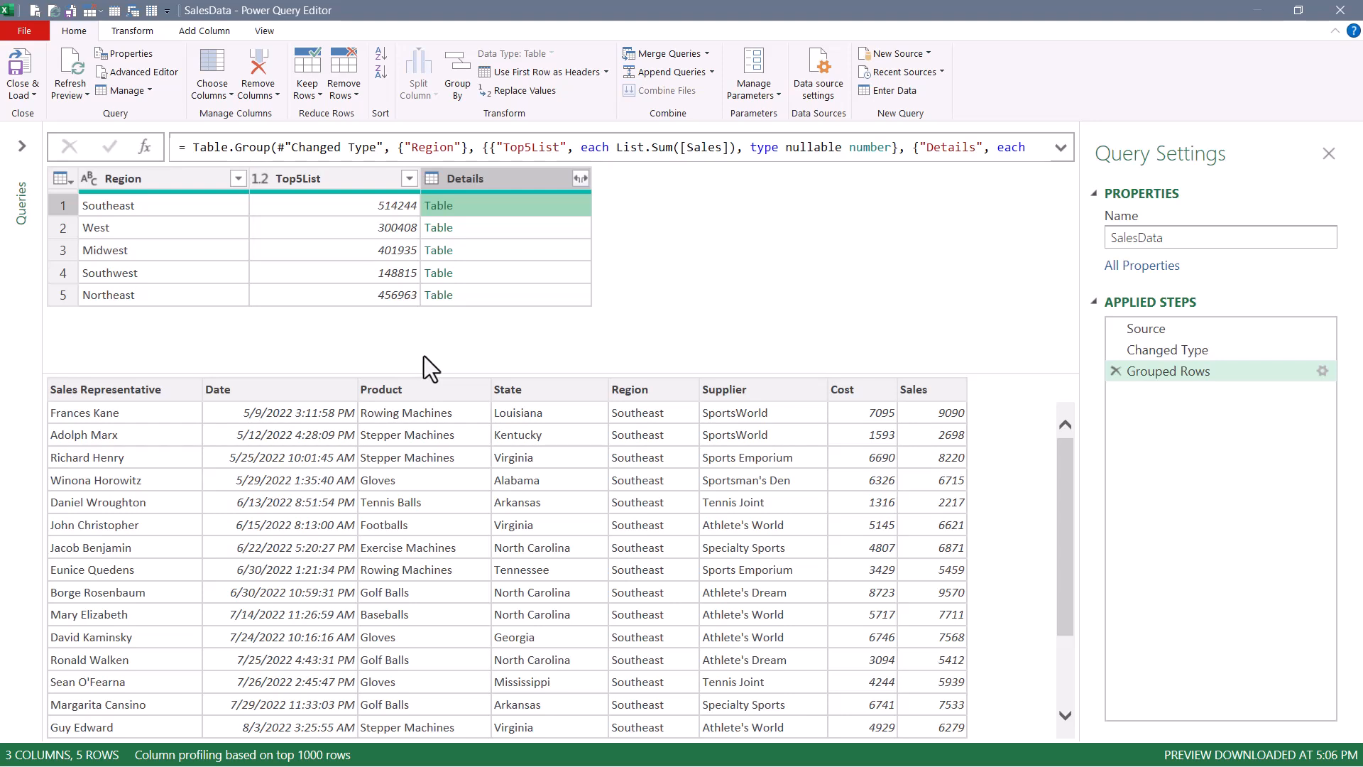
click(339, 179)
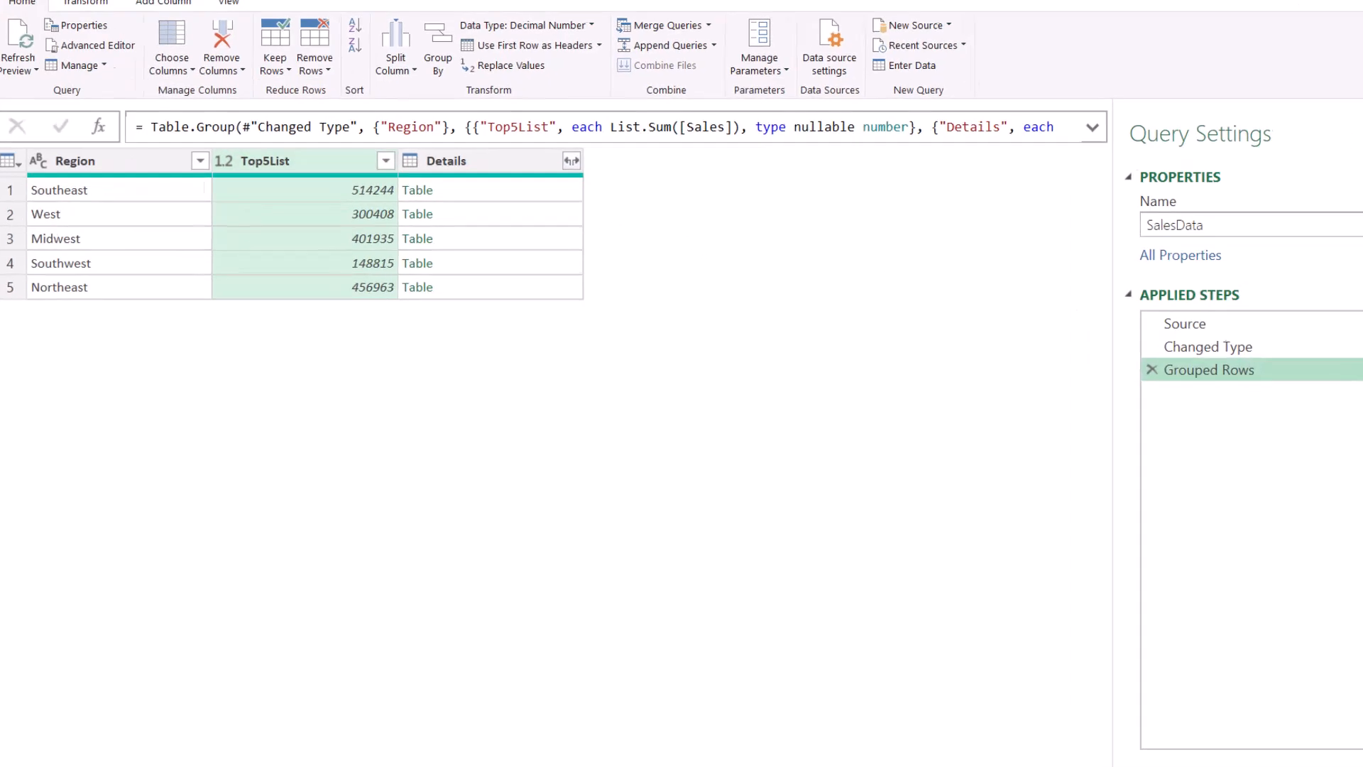
Step: Reopen the Grouped Rows step's settings to check which operations are available for Top5List, and close them without changes
click(1359, 370)
click(724, 415)
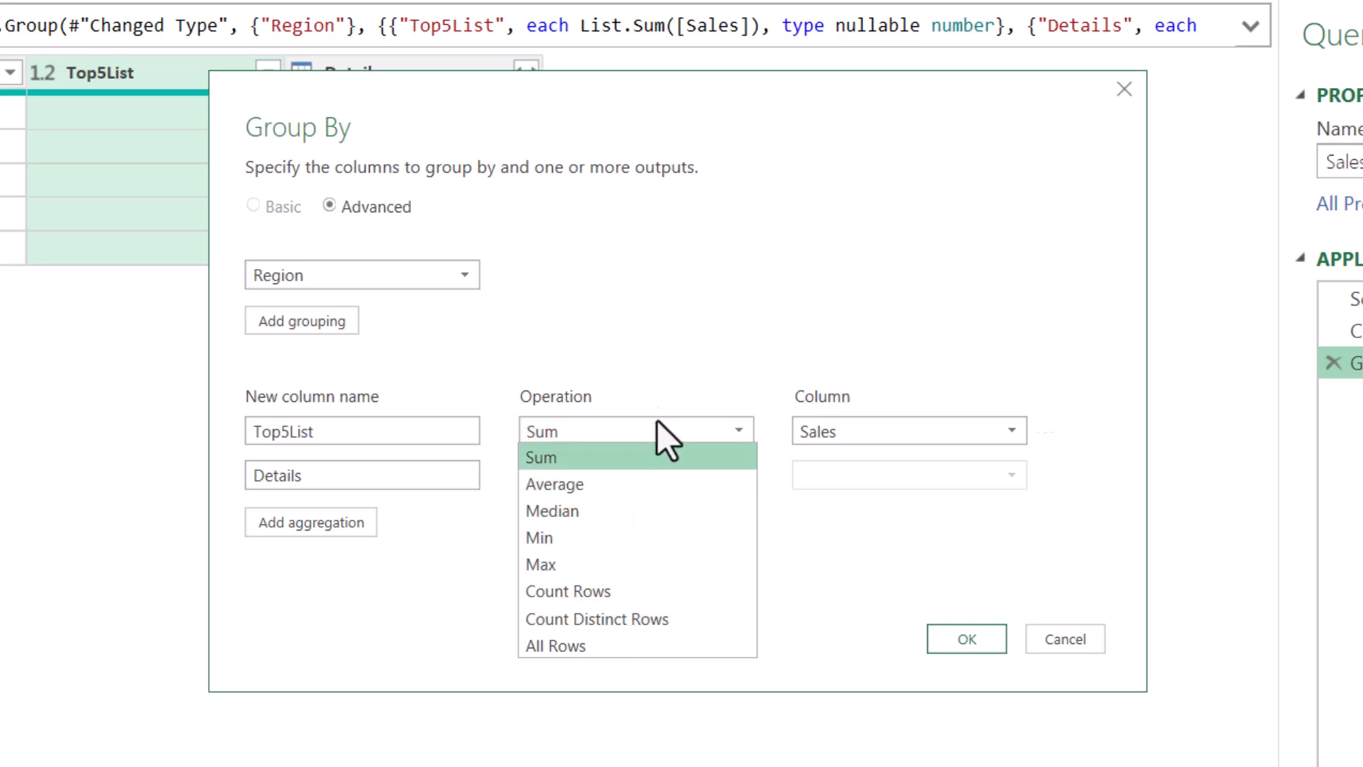
click(1076, 640)
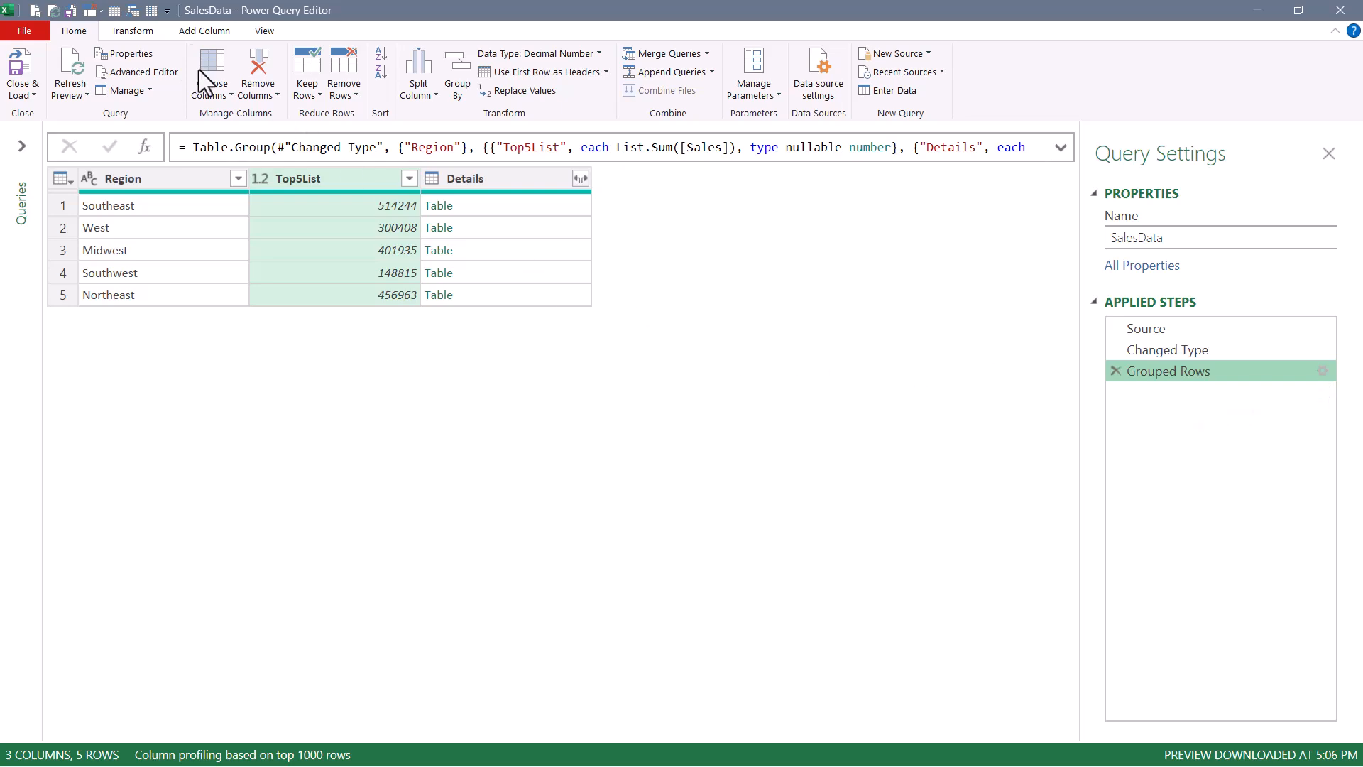
Step: Open the query's code in the Advanced Editor and insert blank lines to separate the Source, Changed Type and Grouped Rows steps
click(112, 77)
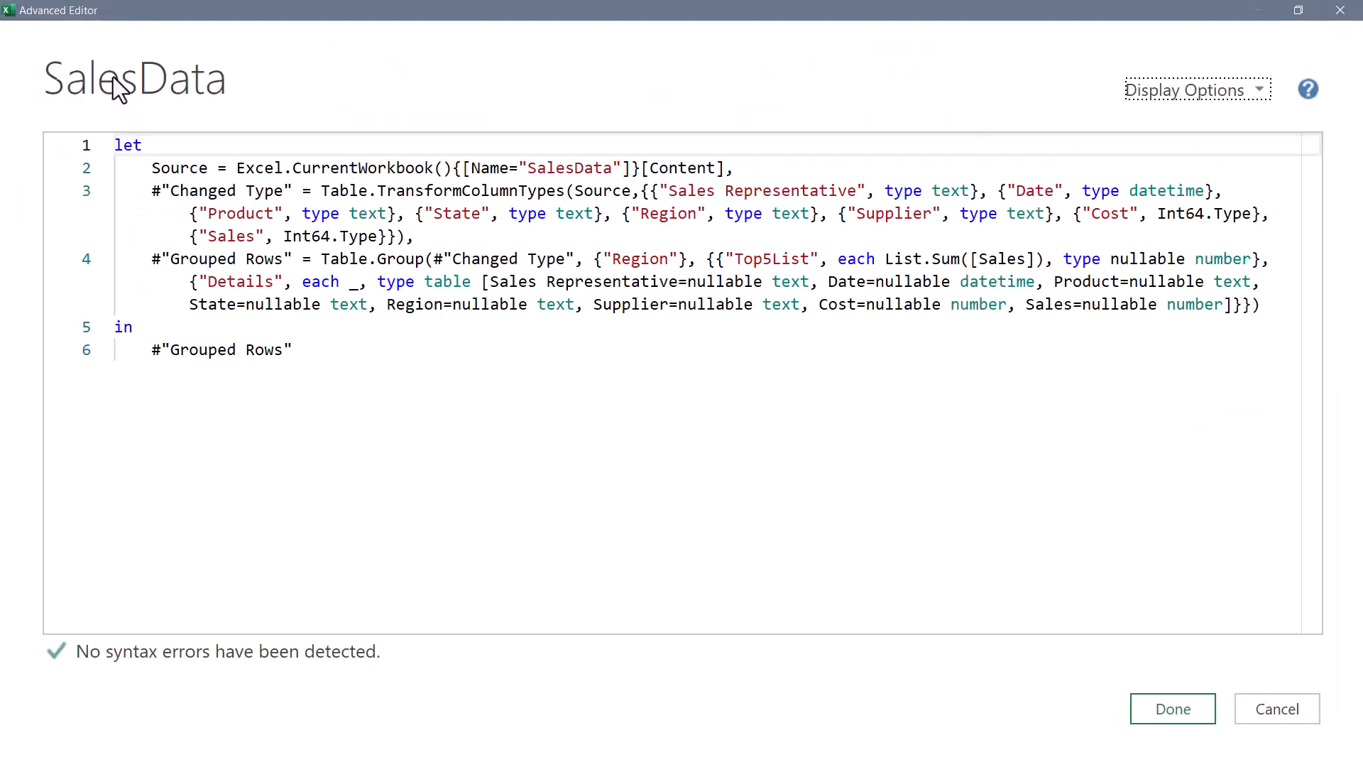
click(751, 172)
key(Return)
click(436, 260)
key(Return)
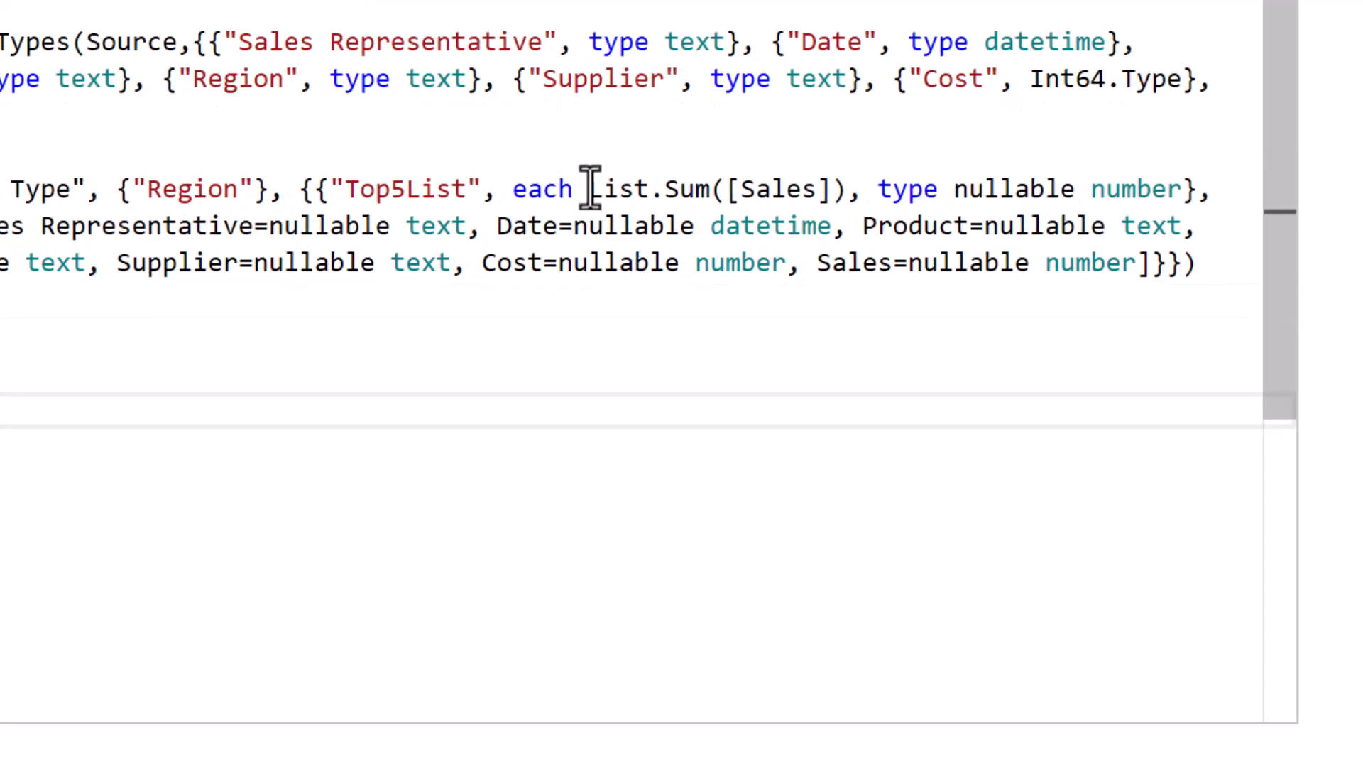
Step: Replace the List.Sum function in the Top5List aggregation with List.MaxN
drag(590, 189, 829, 189)
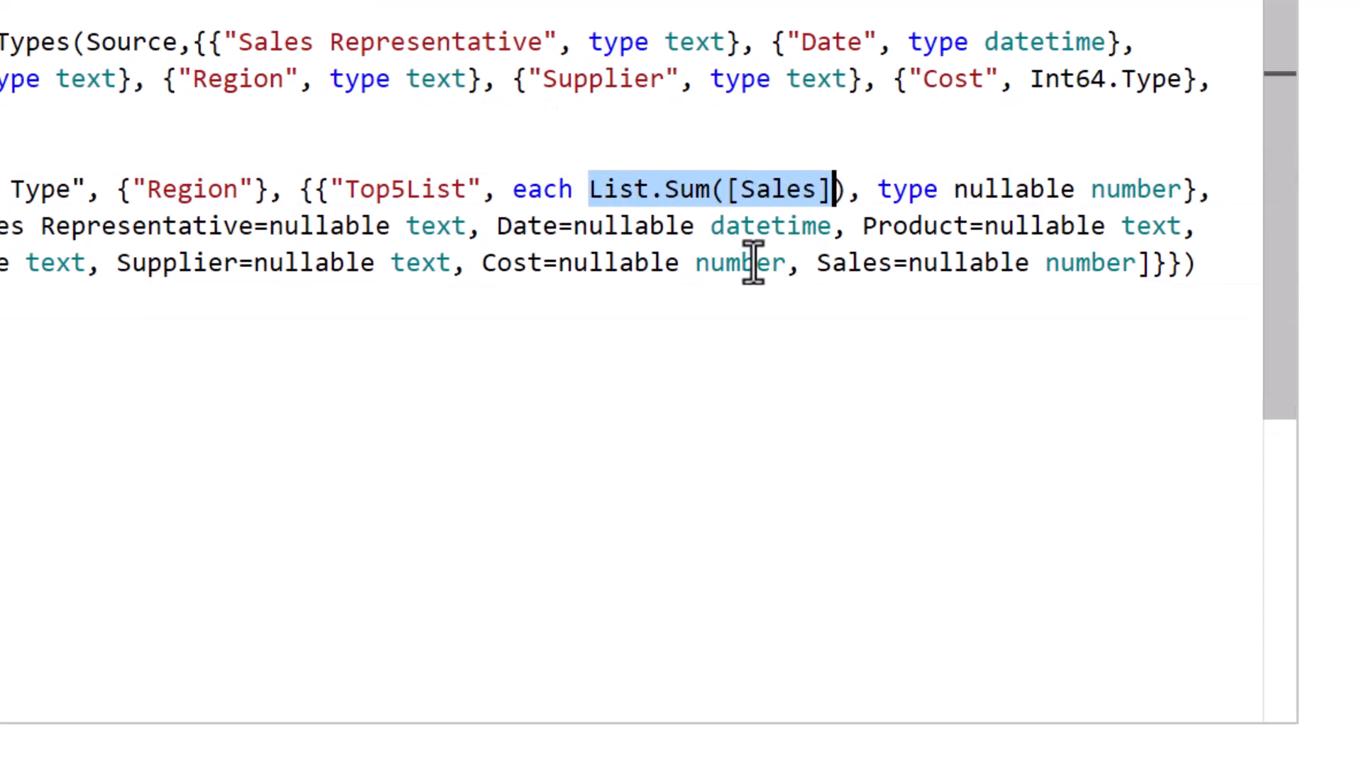
double_click(692, 189)
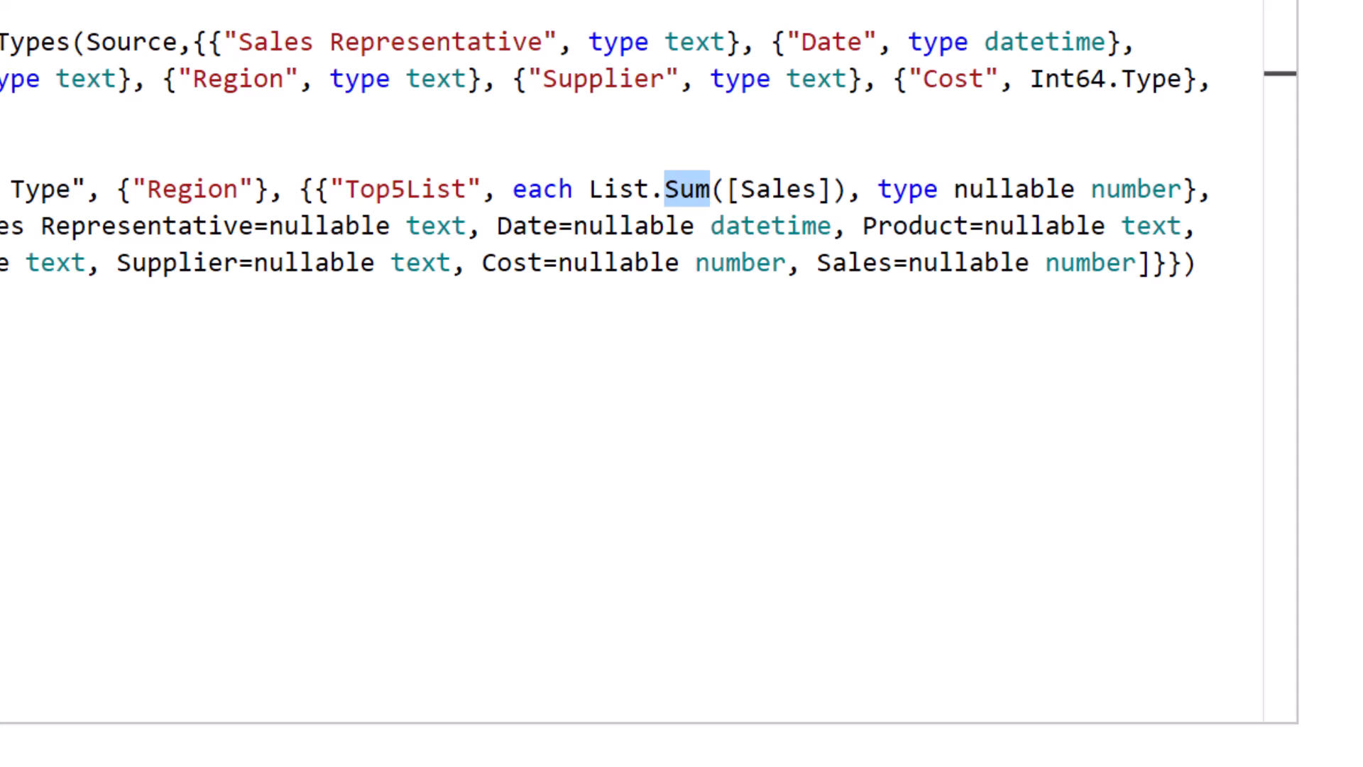
key(BackSpace)
key(ctrl+space)
scroll(675, 345, down, 10)
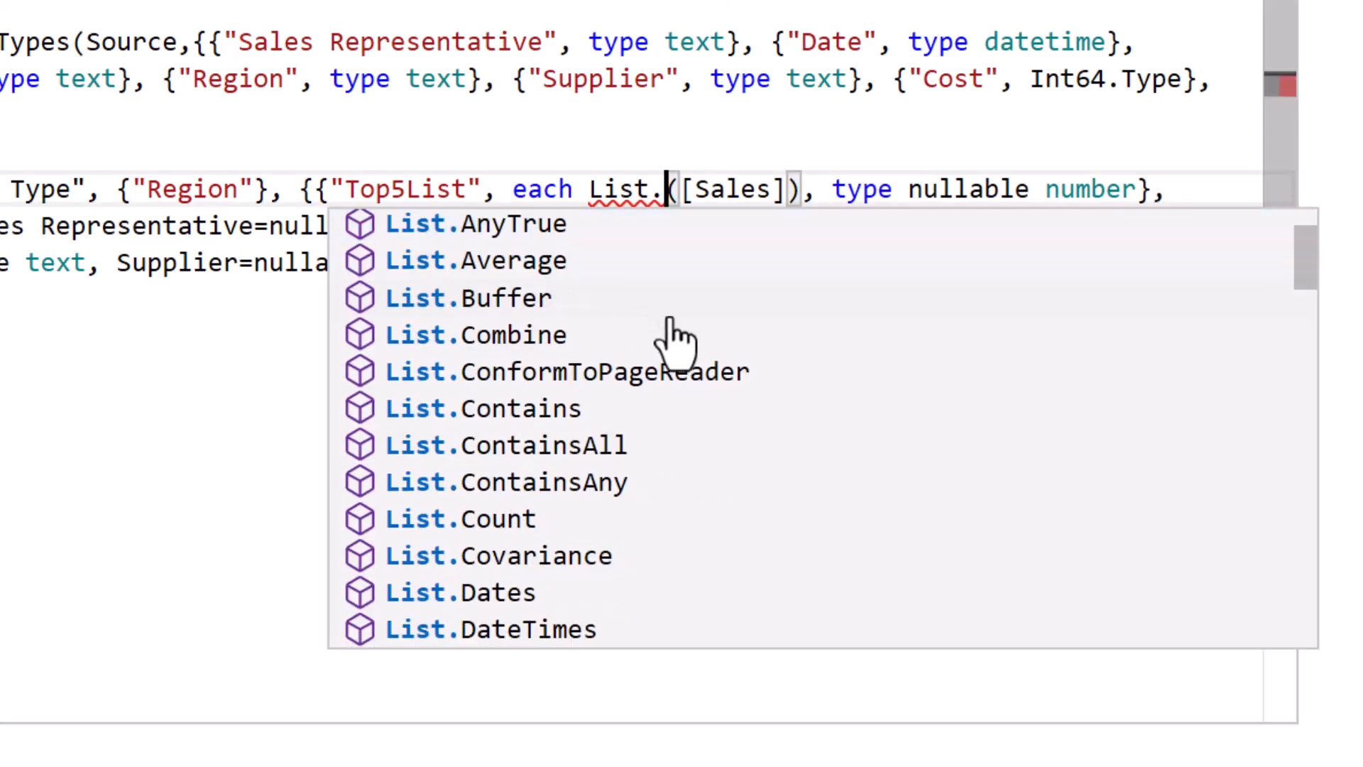
scroll(674, 344, down, 11)
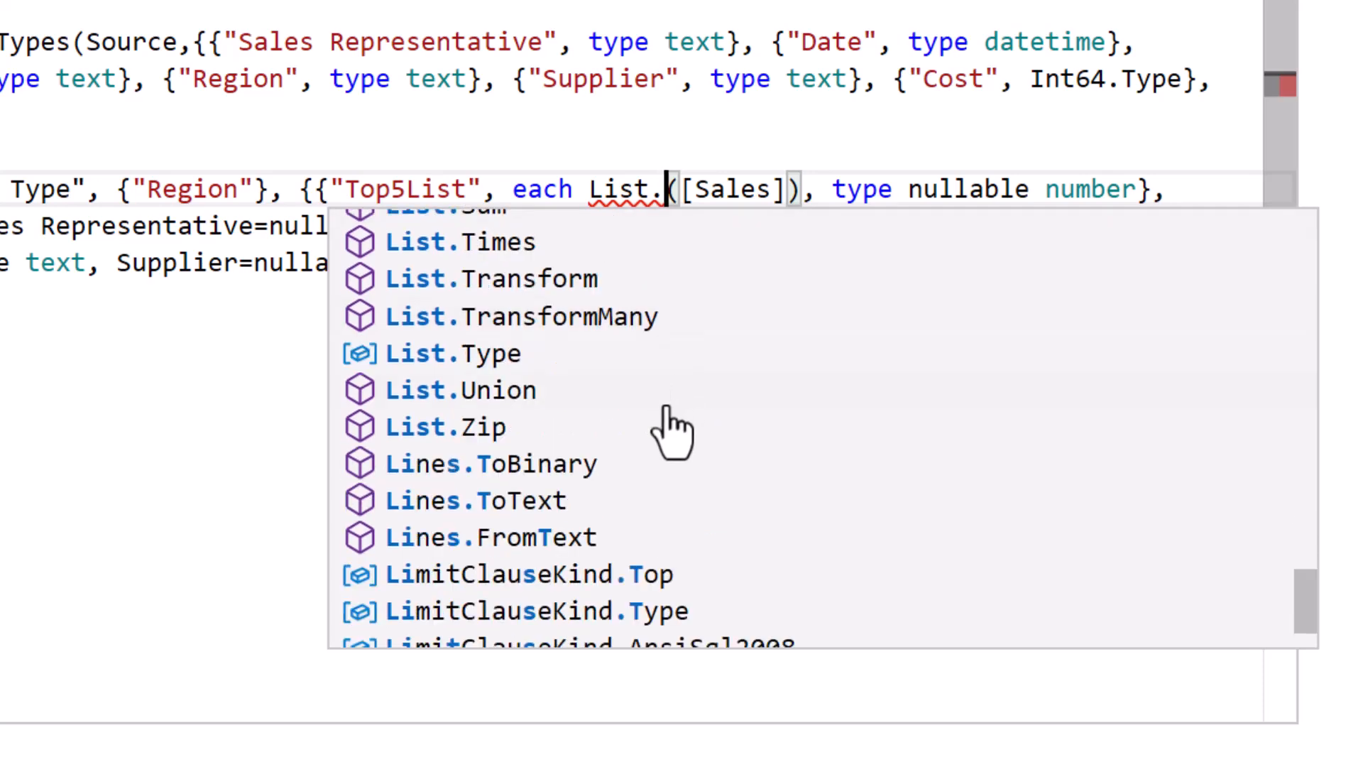
scroll(673, 434, up, 6)
scroll(674, 434, up, 5)
scroll(672, 429, up, 1)
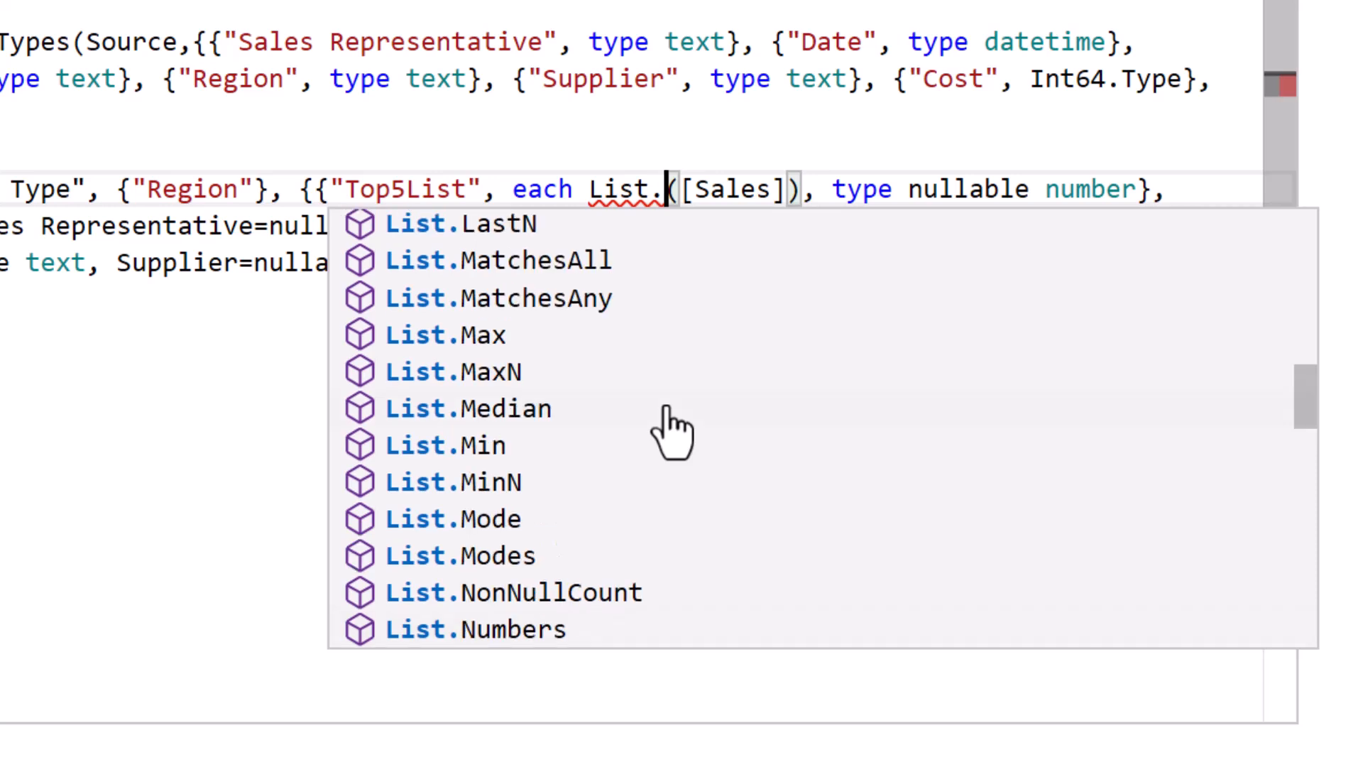
click(597, 369)
Step: Add 5 as the second argument of List.MaxN after [Sales] and apply the edited code
click(848, 190)
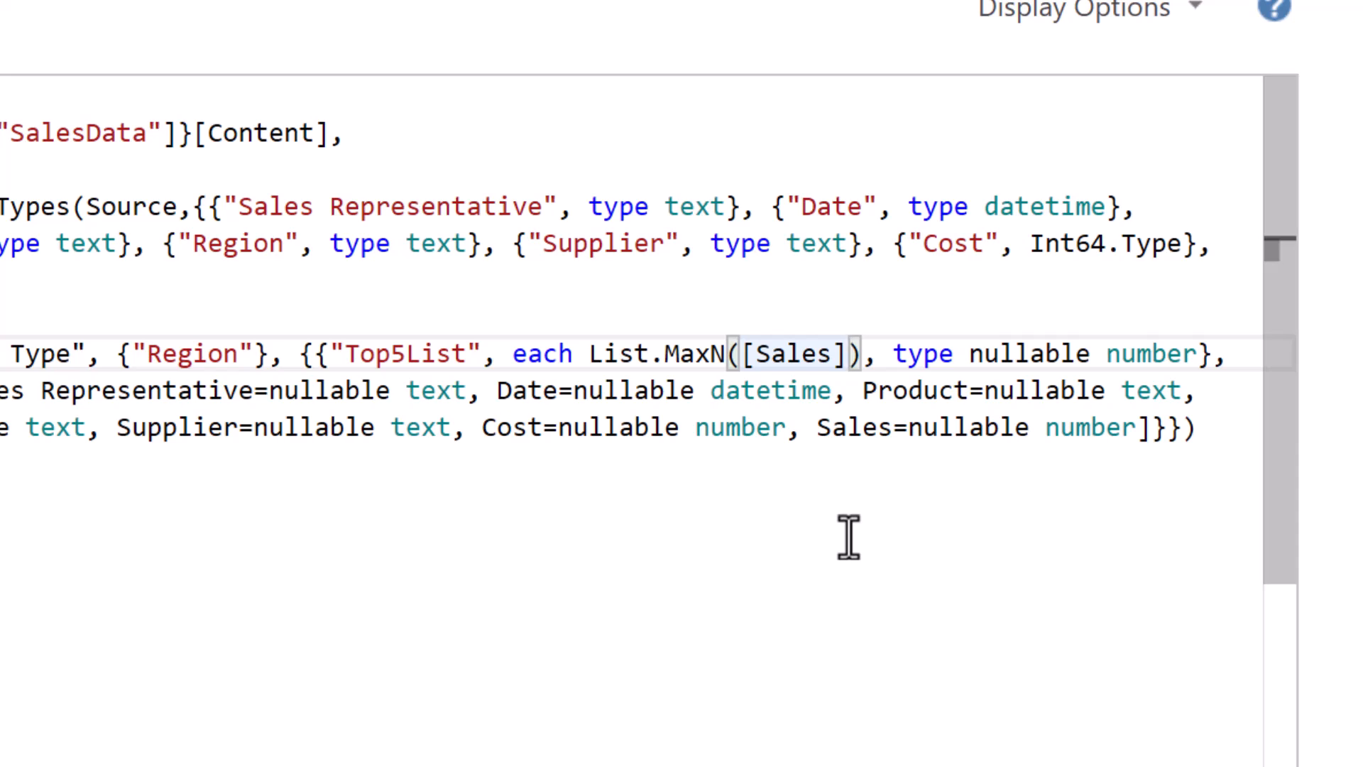
text(, )
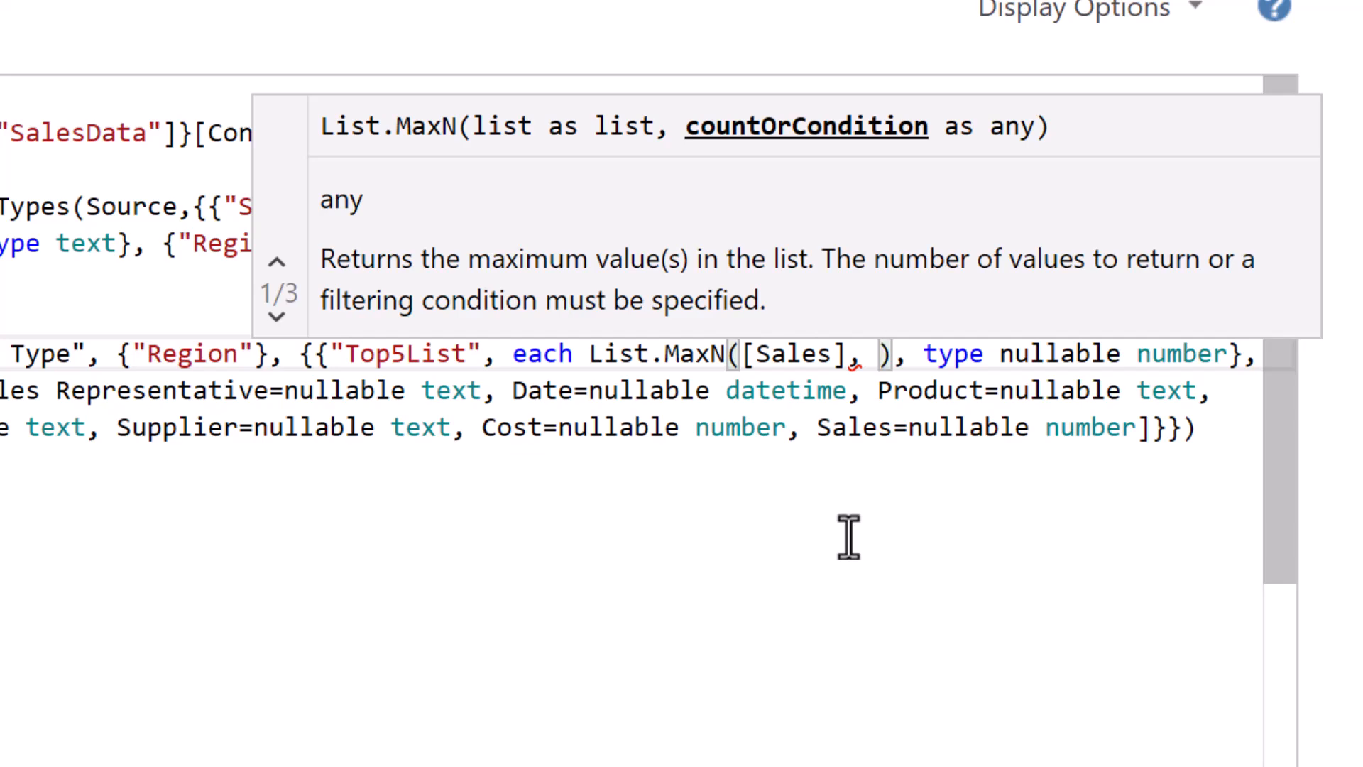
text(5)
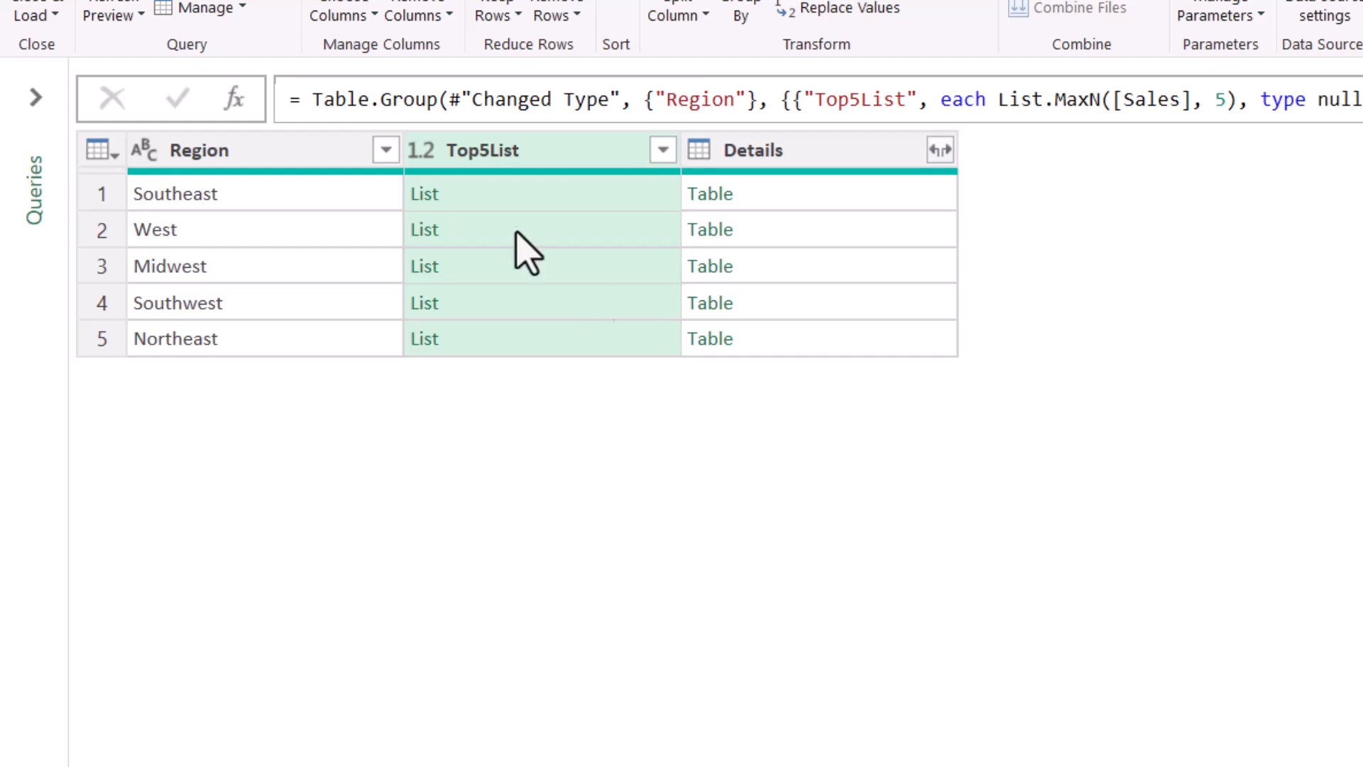
Step: Preview the Top5List values for the Southeast, West, Midwest and Southwest regions
click(508, 191)
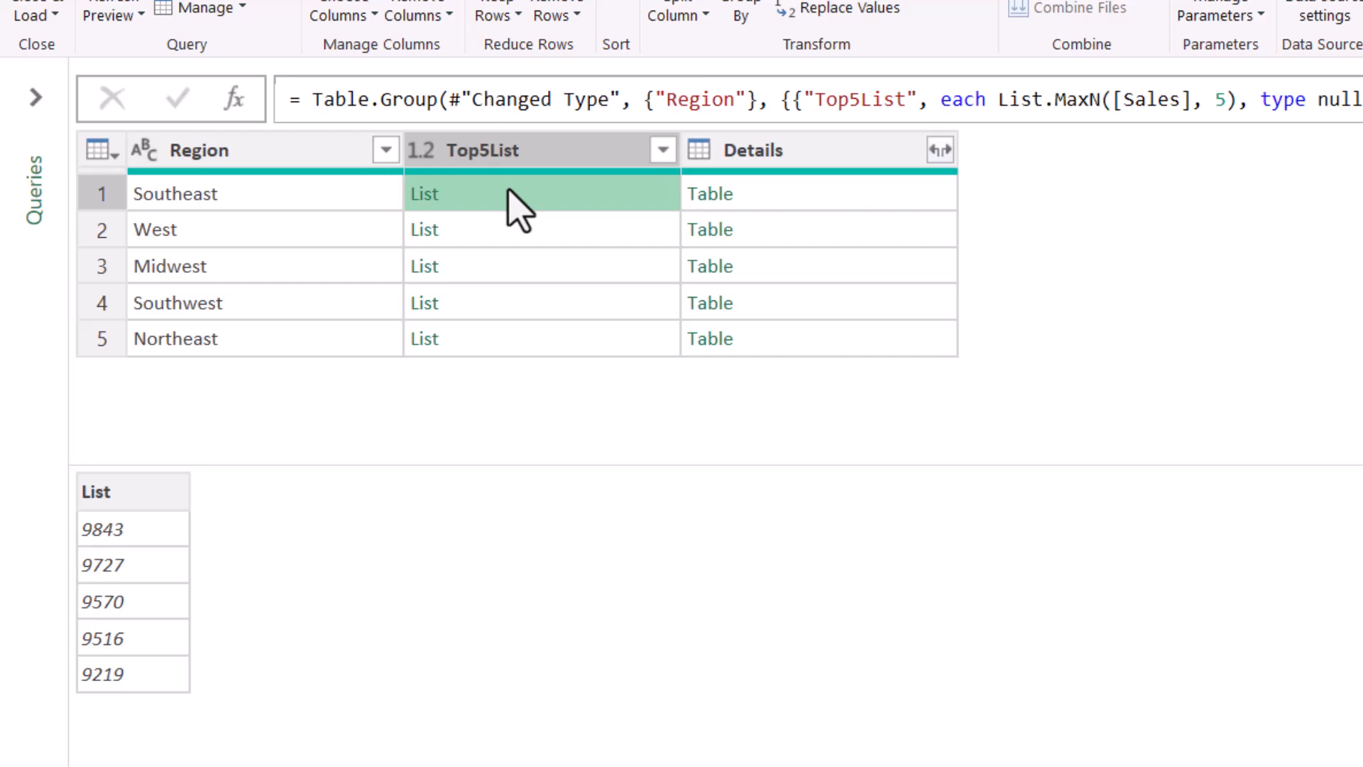
click(508, 236)
click(500, 269)
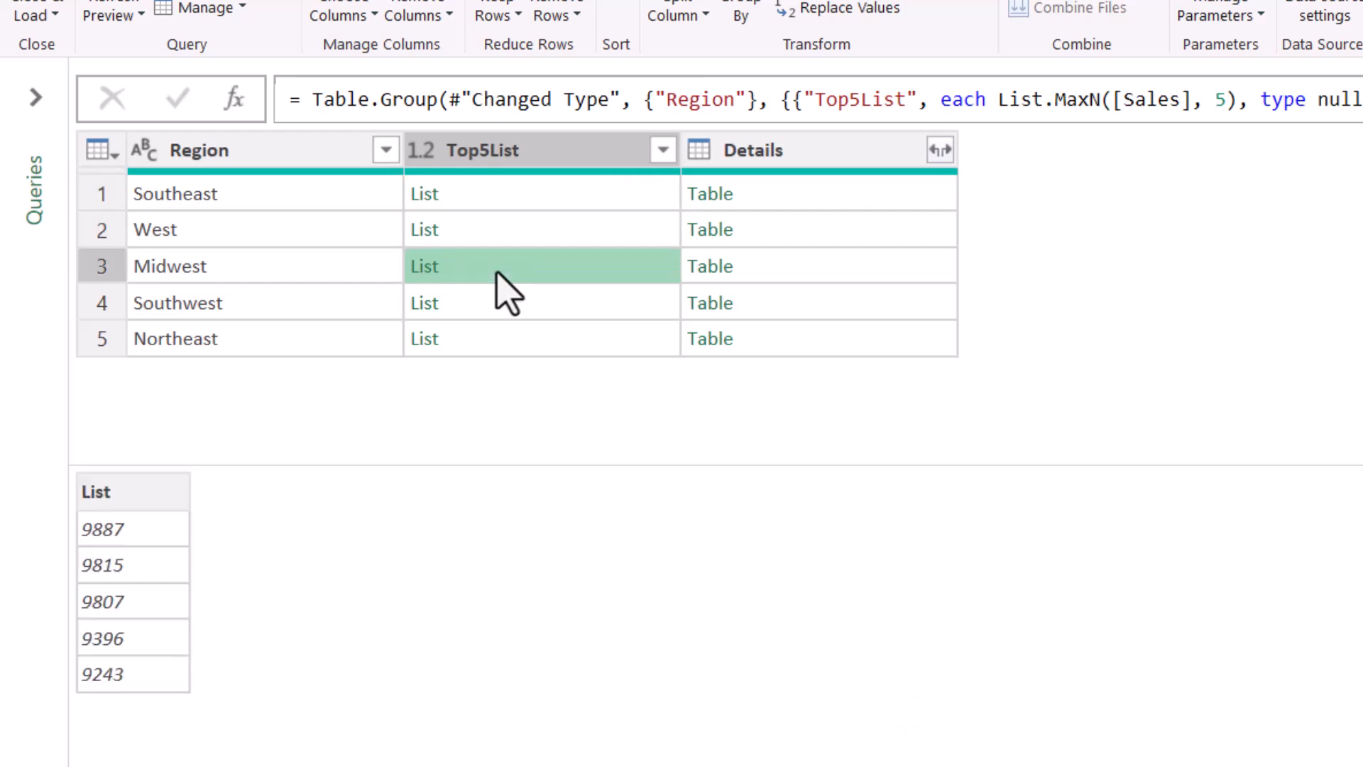
click(498, 305)
click(495, 186)
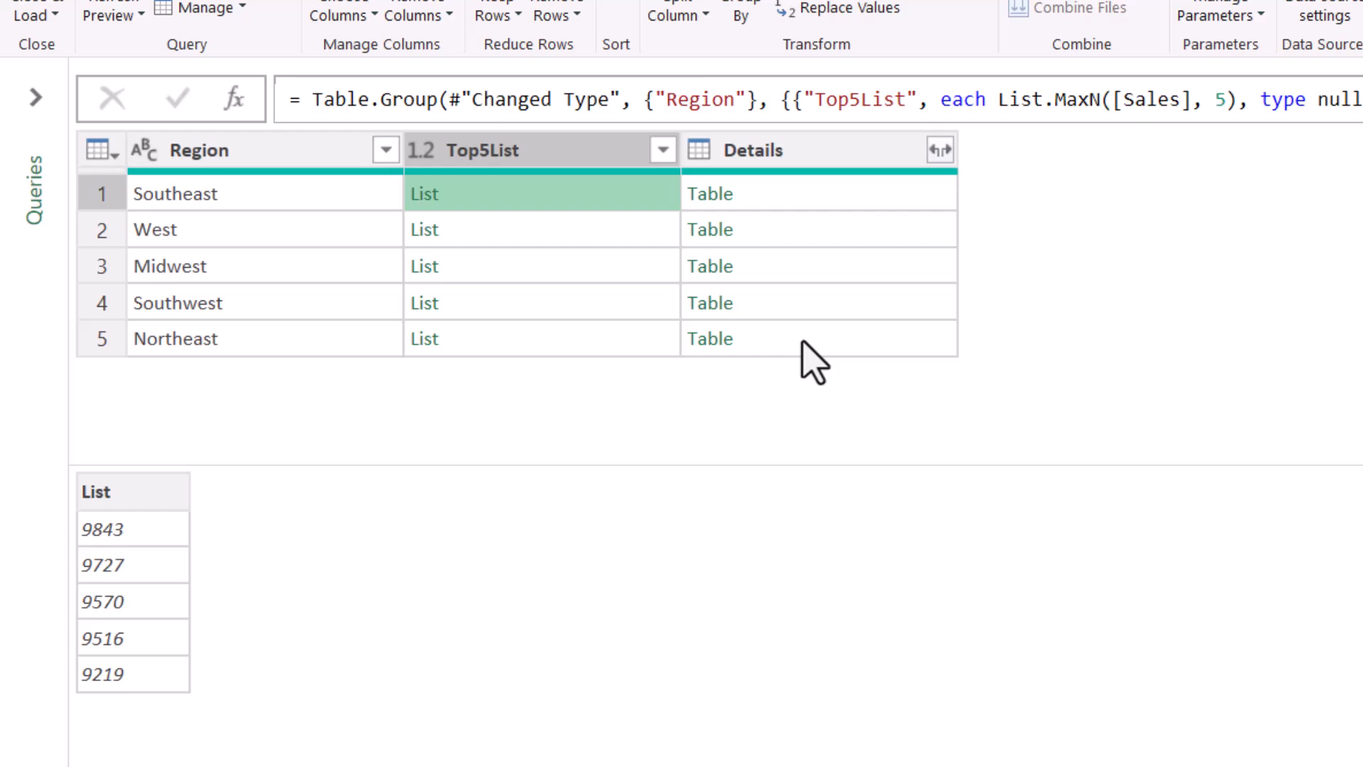
Step: Remove the Region column from the grouped results
click(243, 154)
right_click(245, 171)
click(262, 189)
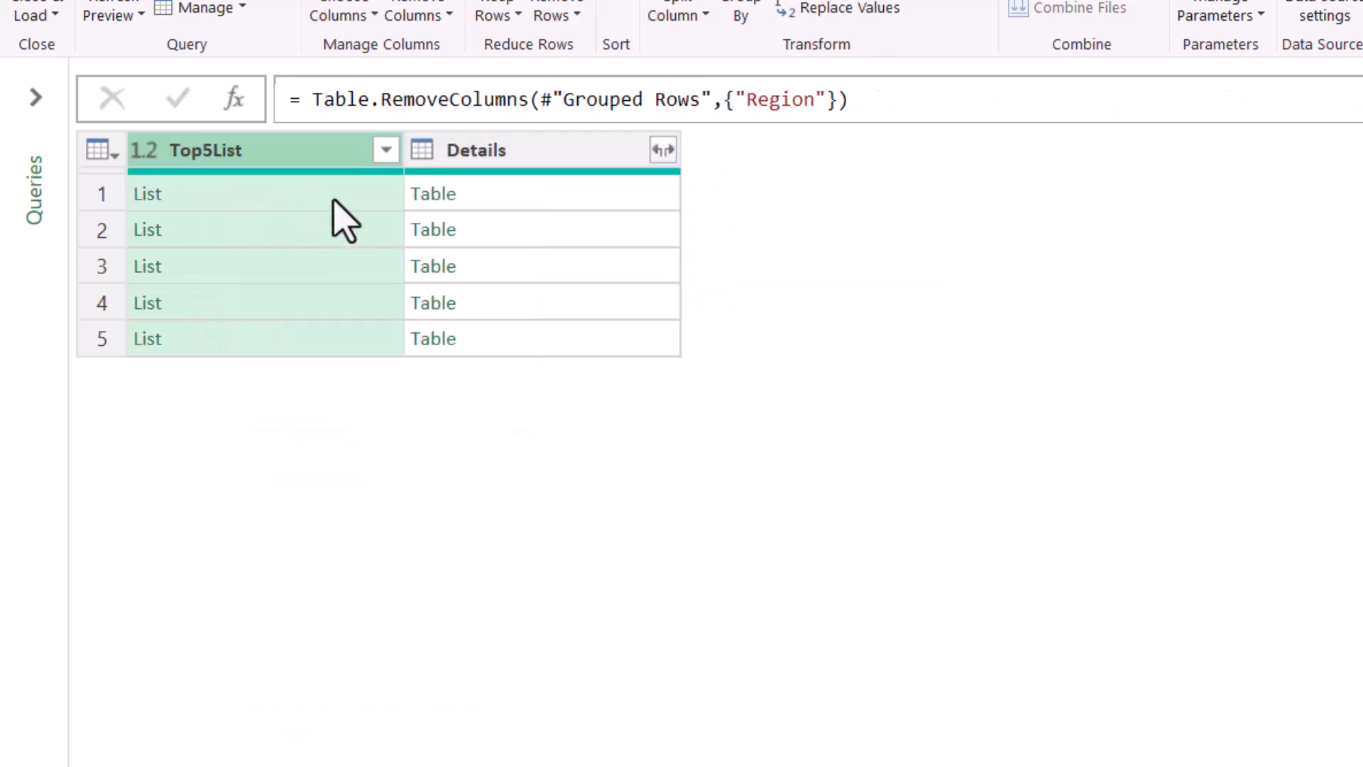
Step: Preview the first row's Top5List values and compare the nested Details tables across several rows
click(329, 195)
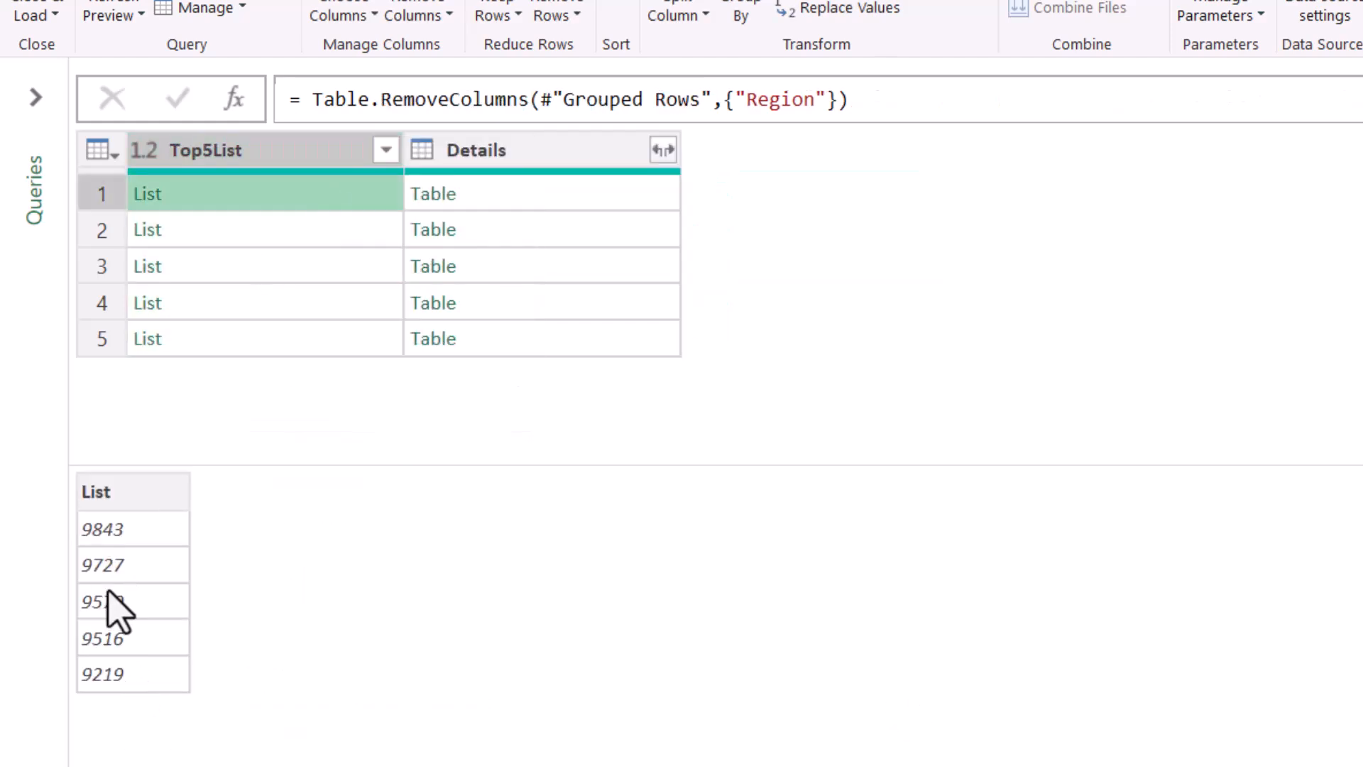
click(547, 192)
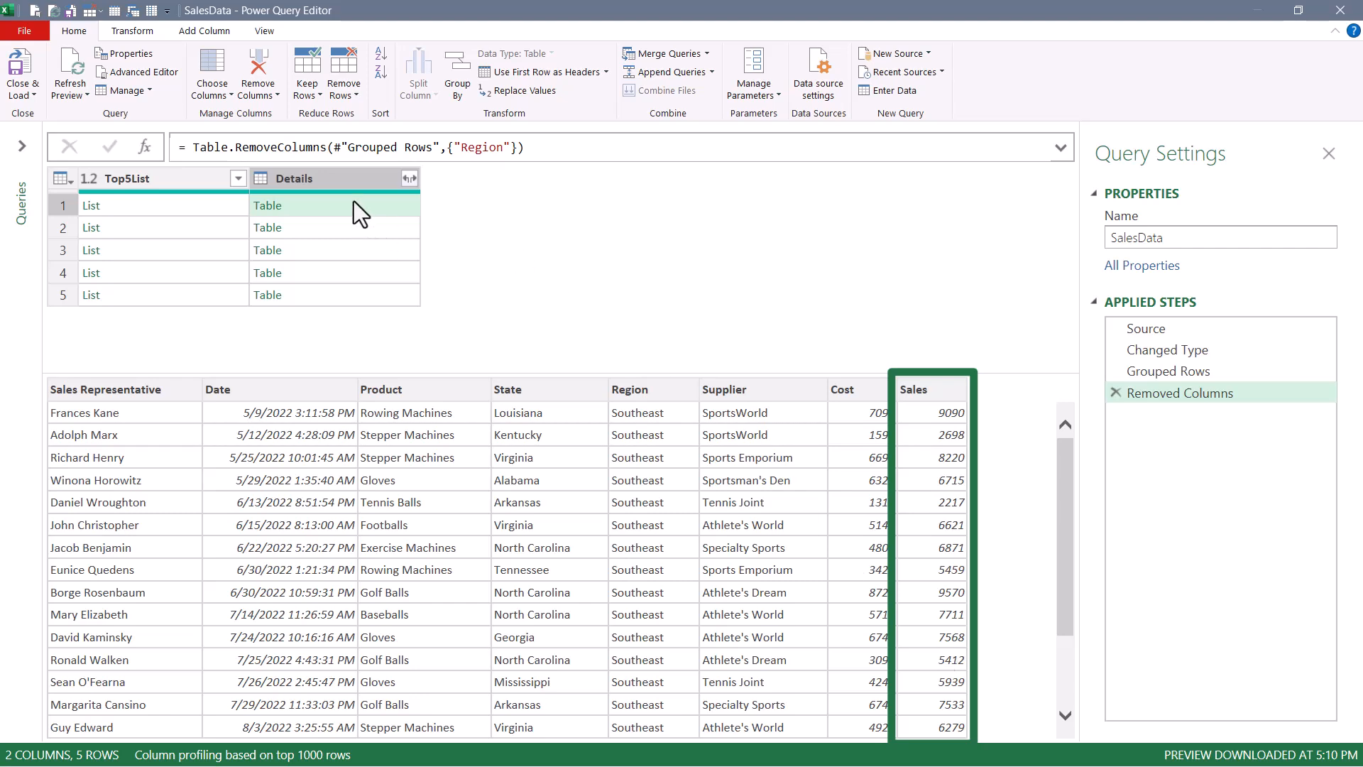
click(346, 231)
click(348, 250)
click(348, 295)
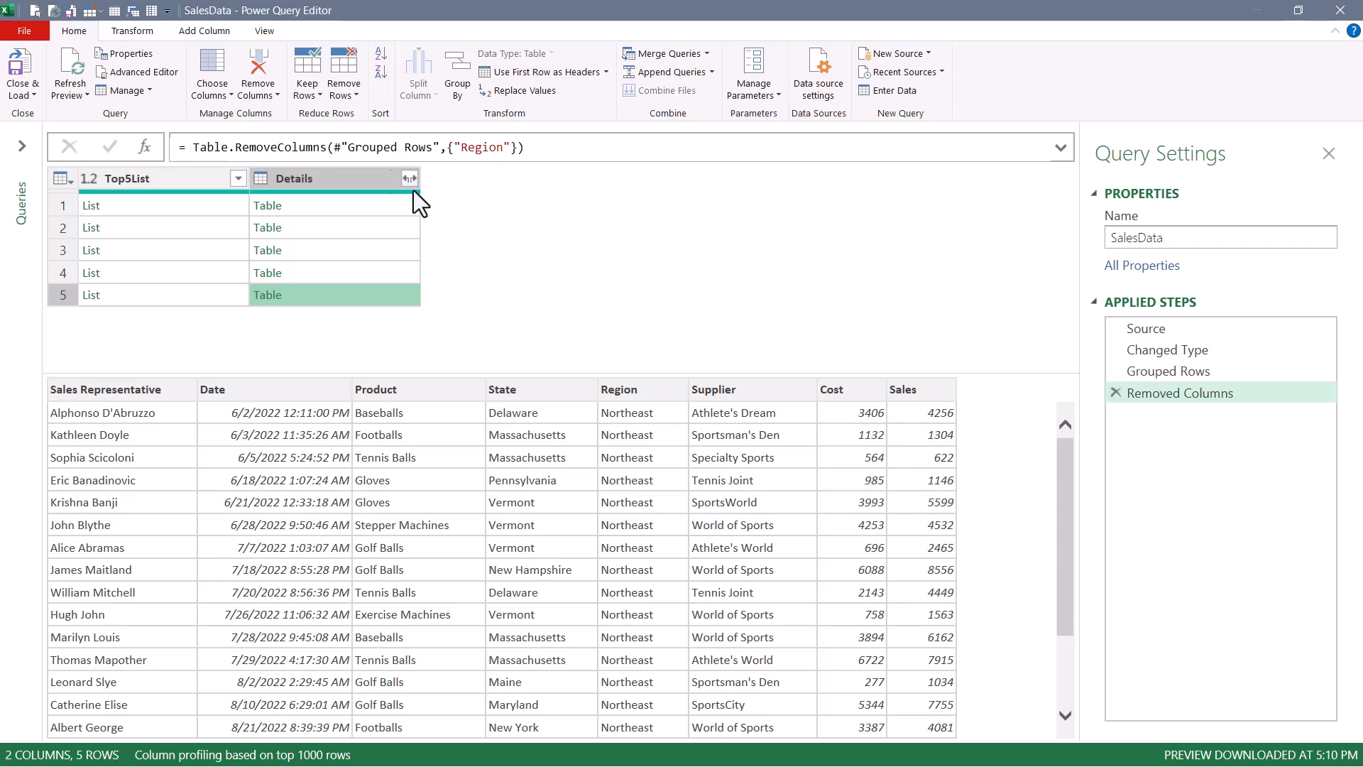
Step: Start a custom column named GetNRecords
click(214, 27)
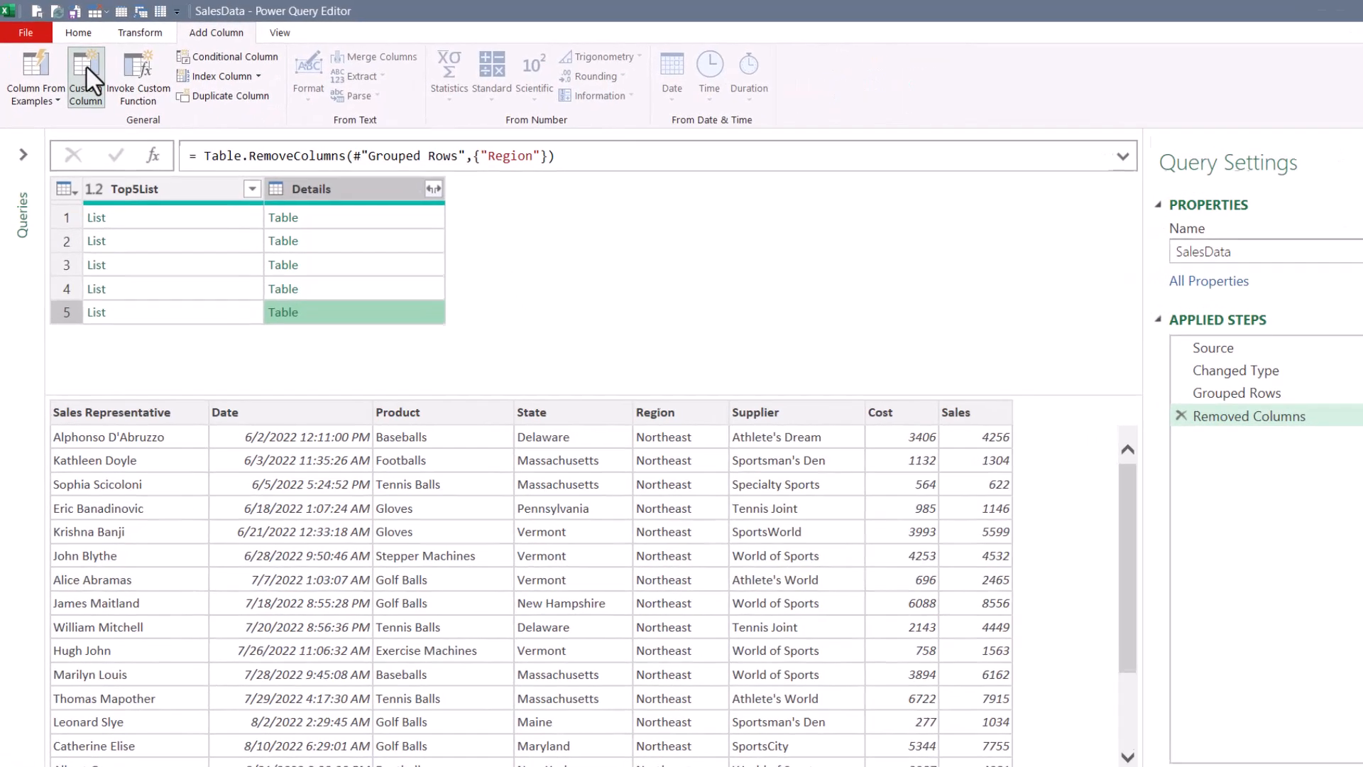
click(81, 71)
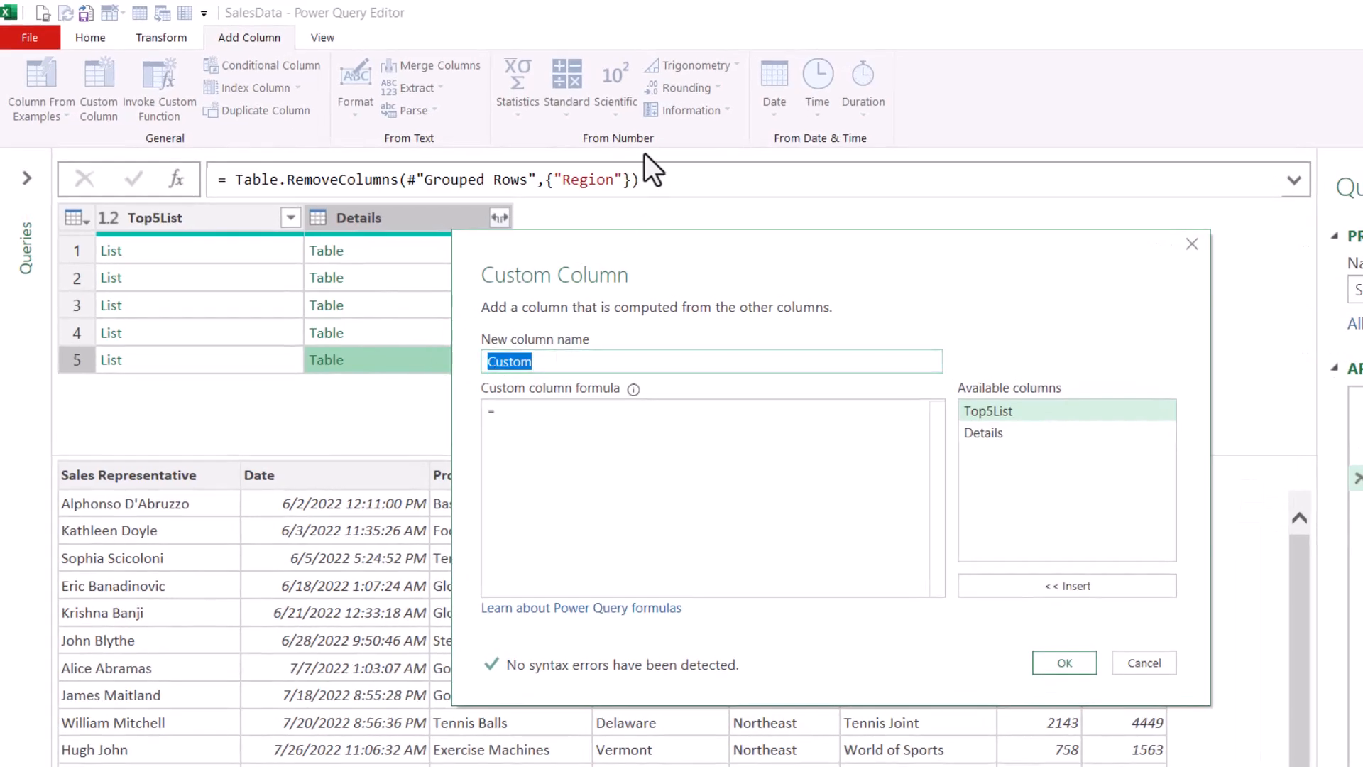
text(GetNRecords)
Step: Begin the GetNRecords custom column formula with each Table.SelectRows([Details], using the Details column as the table argument
click(558, 428)
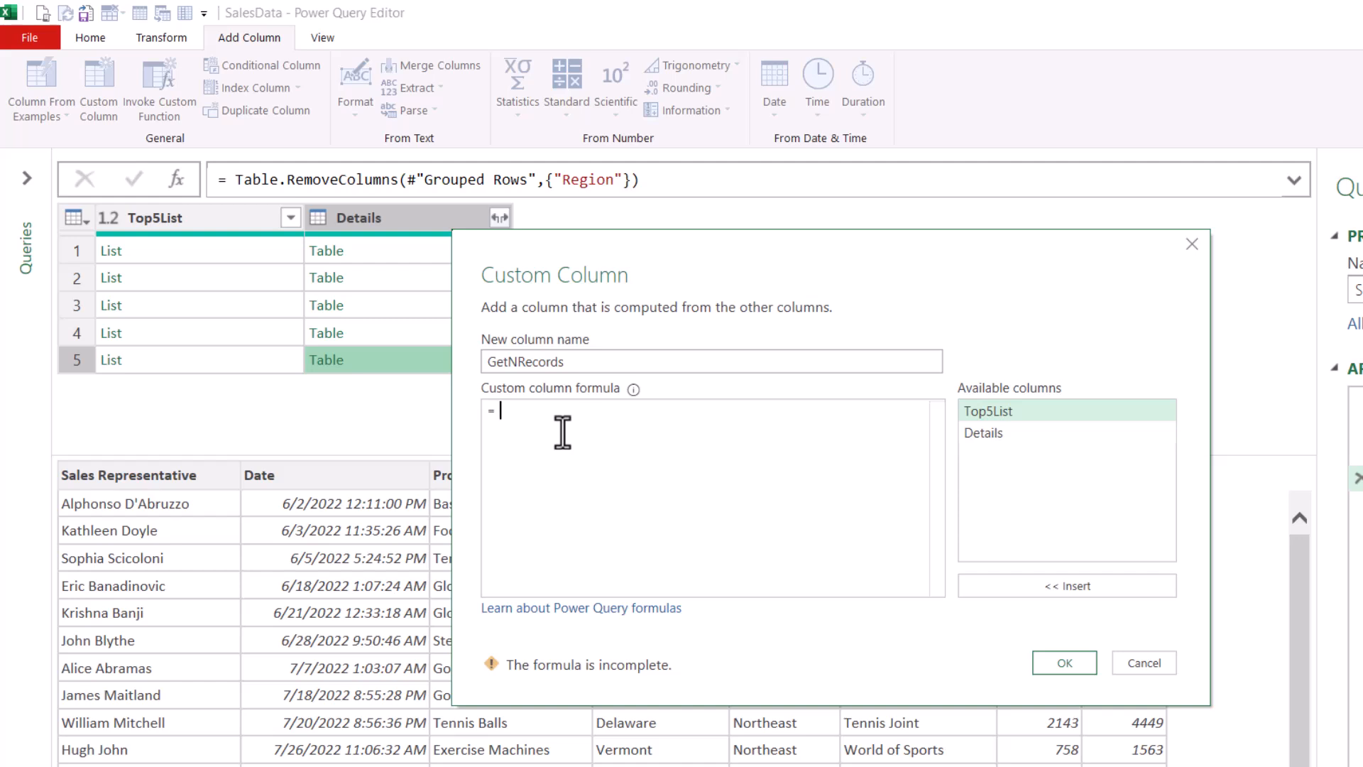
text(each)
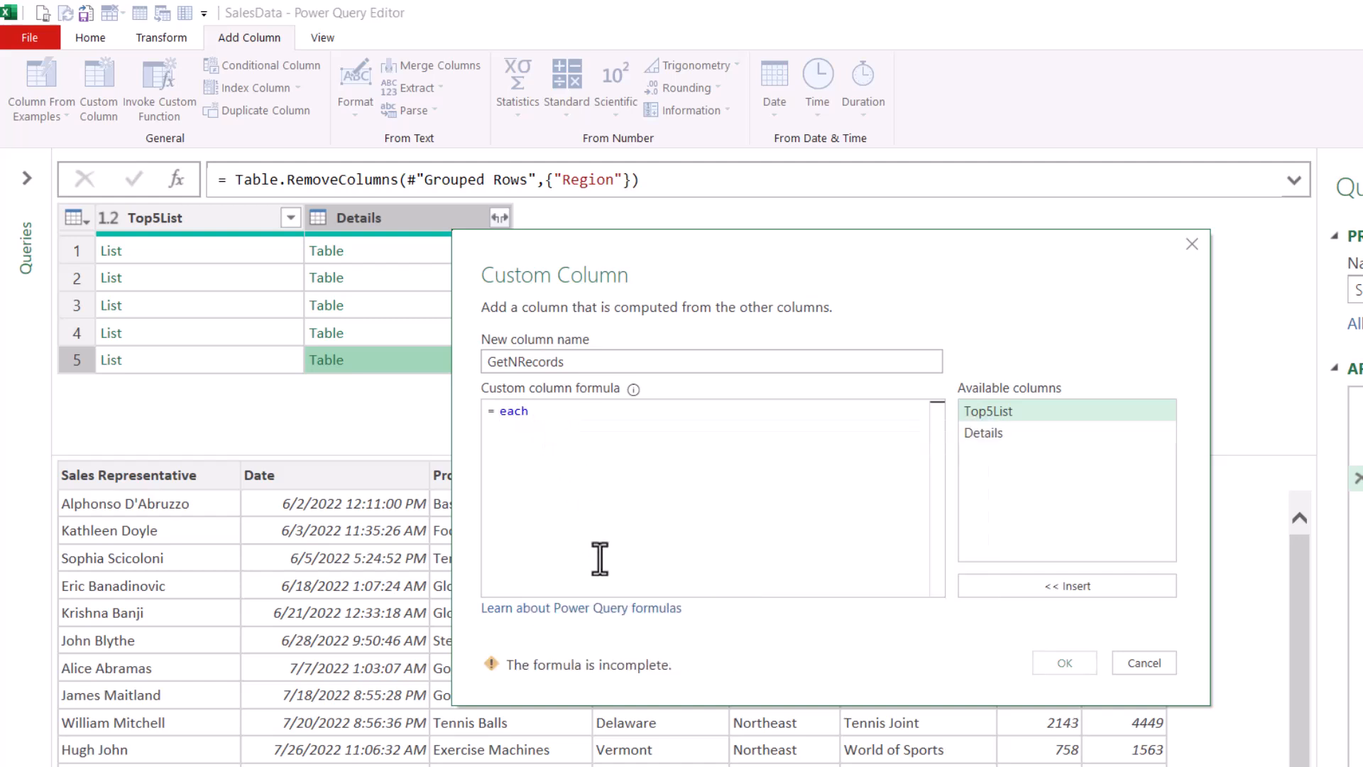
text( tablesel)
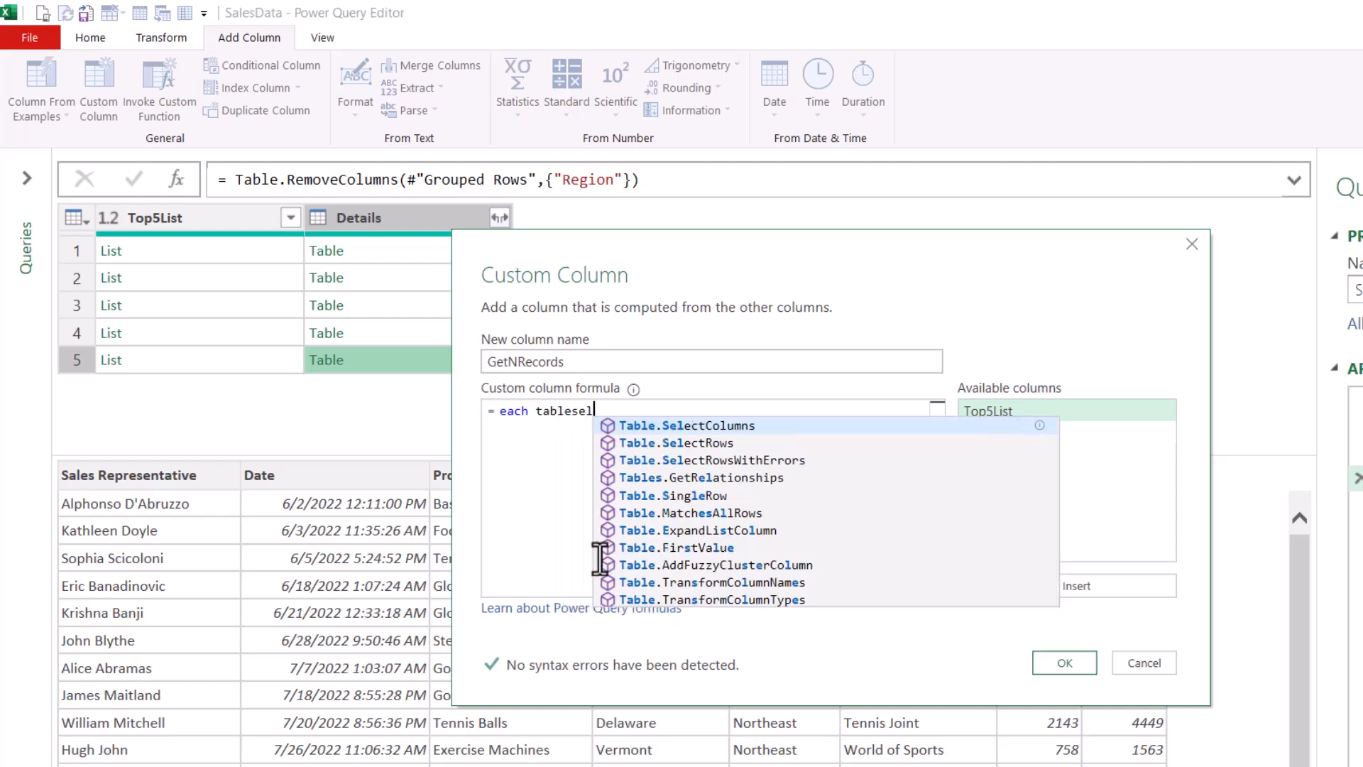
key(Tab)
text(()
double_click(1012, 433)
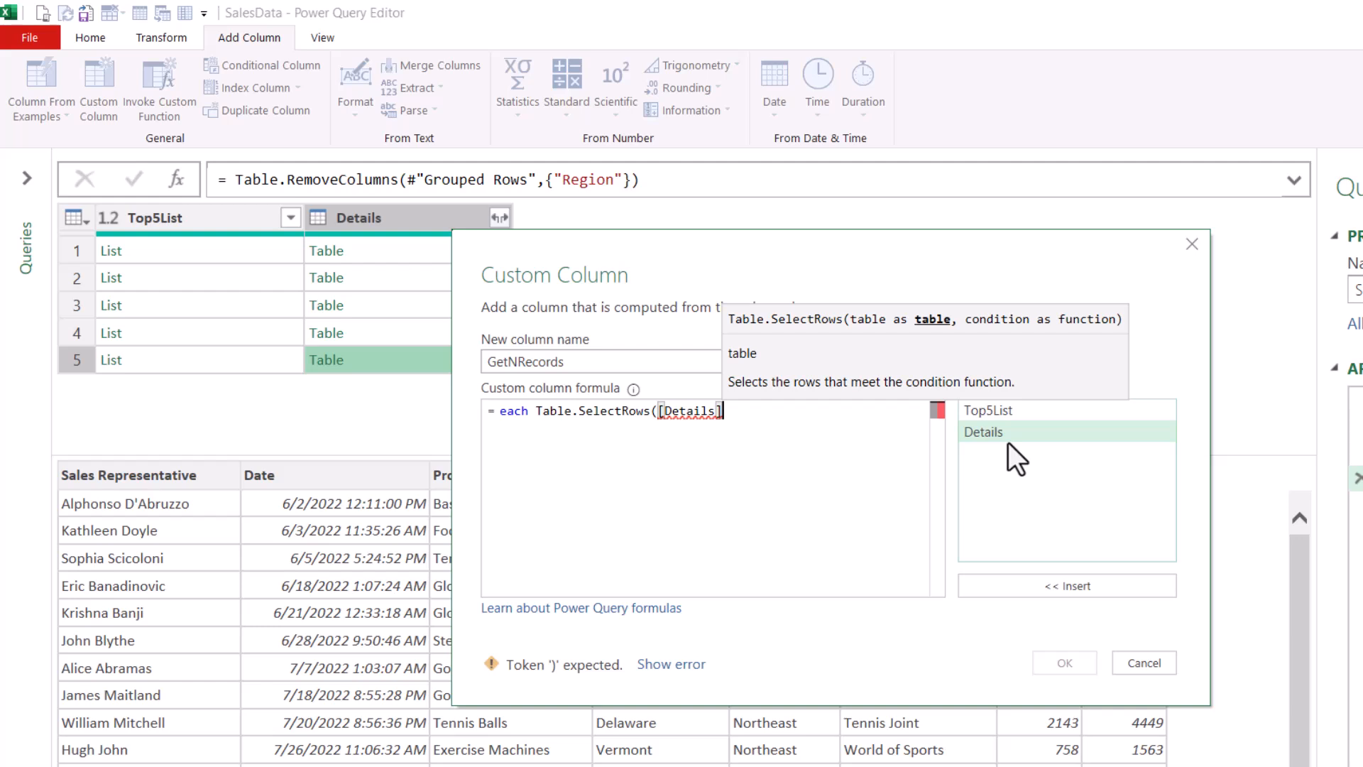
text(,)
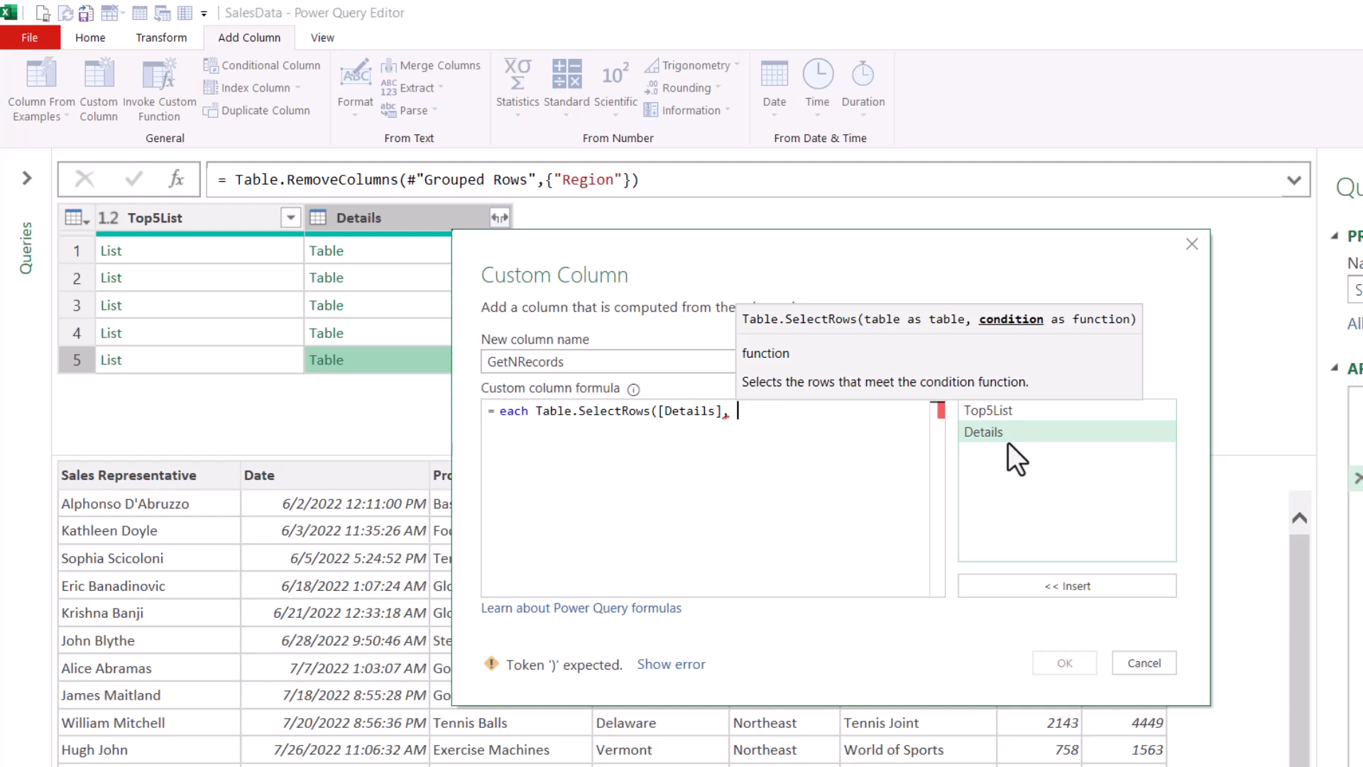
Step: Complete the row condition in the formula as List.Contains([Top5List], [Sales]) and close the Table.SelectRows call
text(listco)
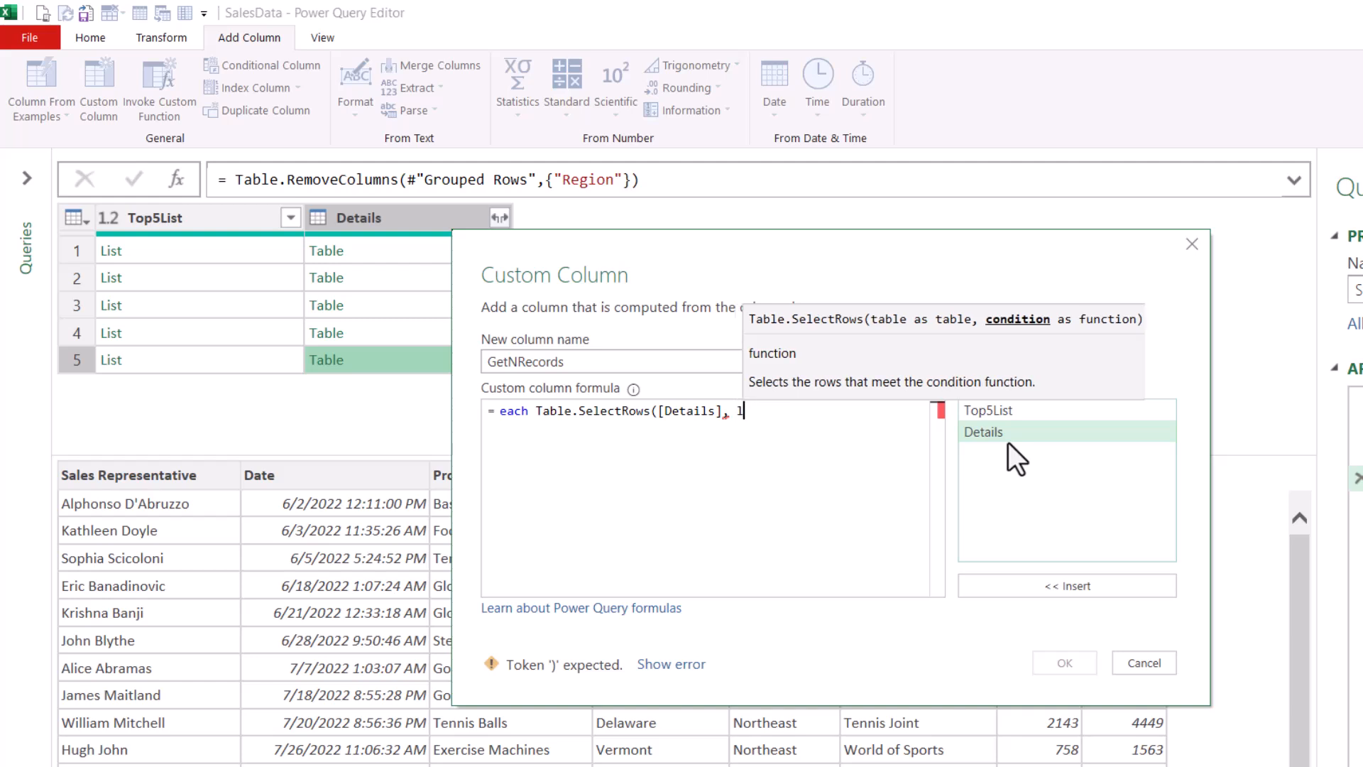
key(Down)
key(Down)
key(Tab)
text(()
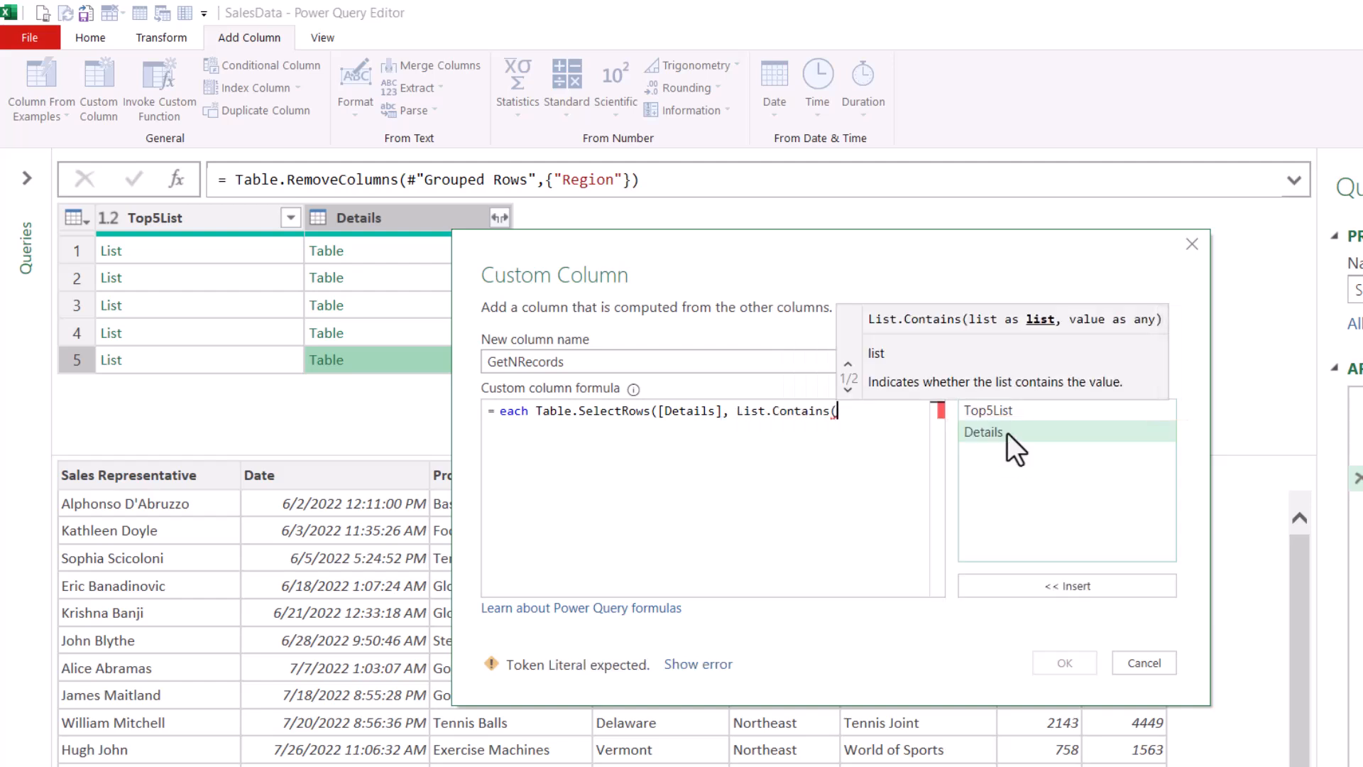
double_click(1008, 411)
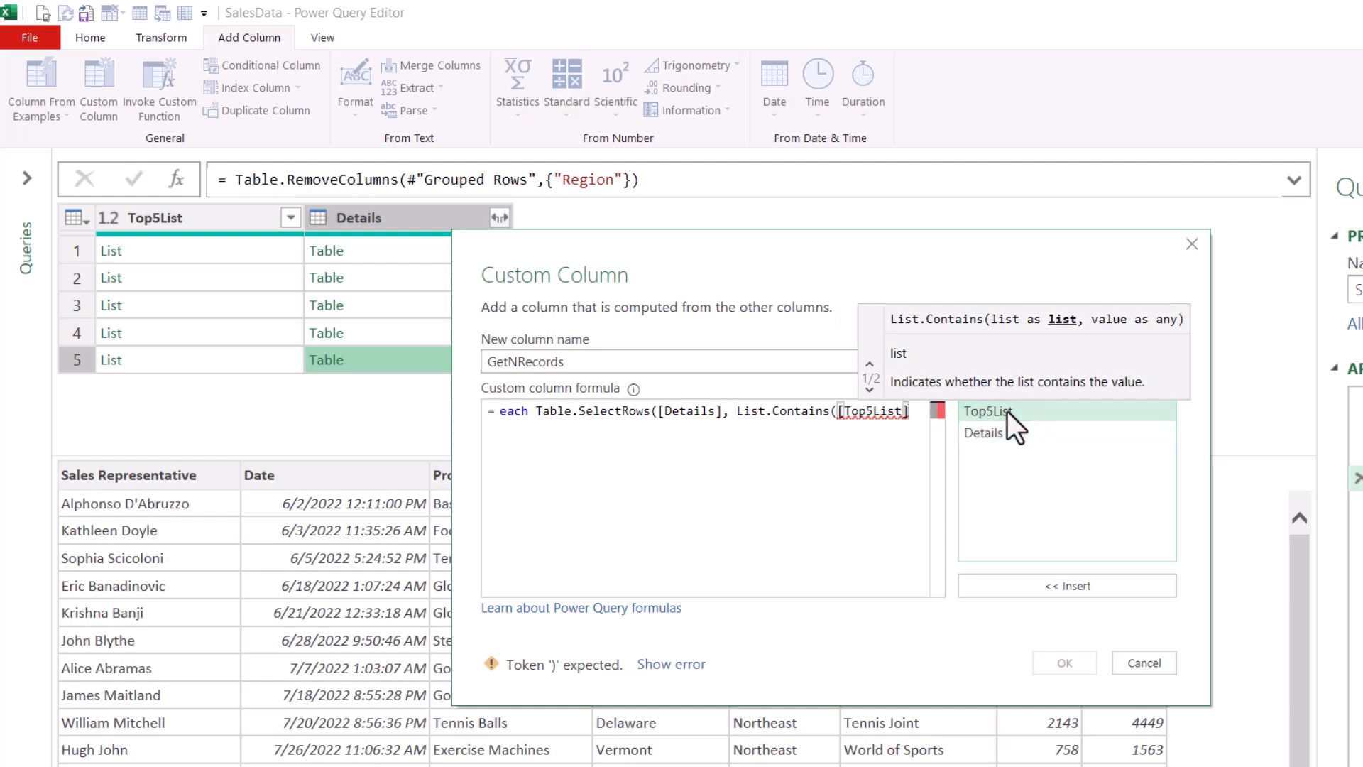
text(,)
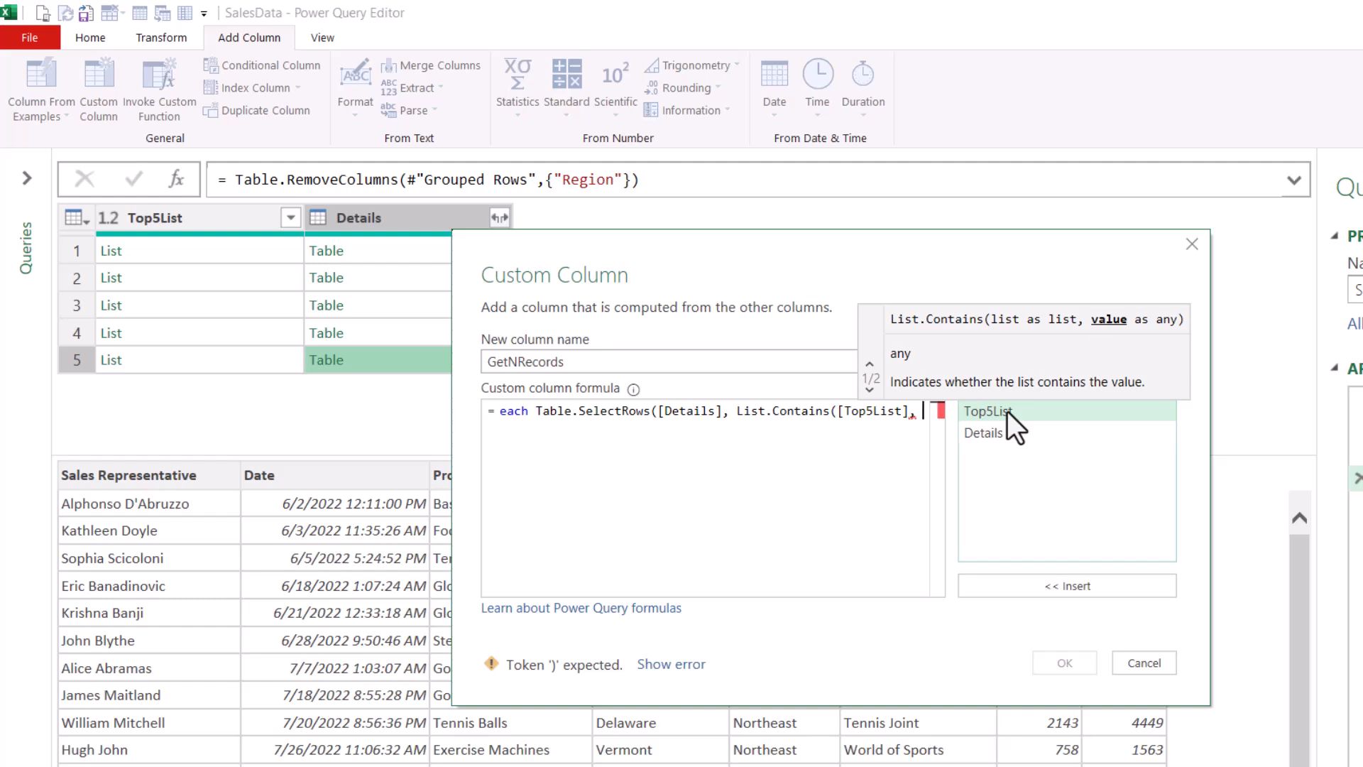
text([Sales])
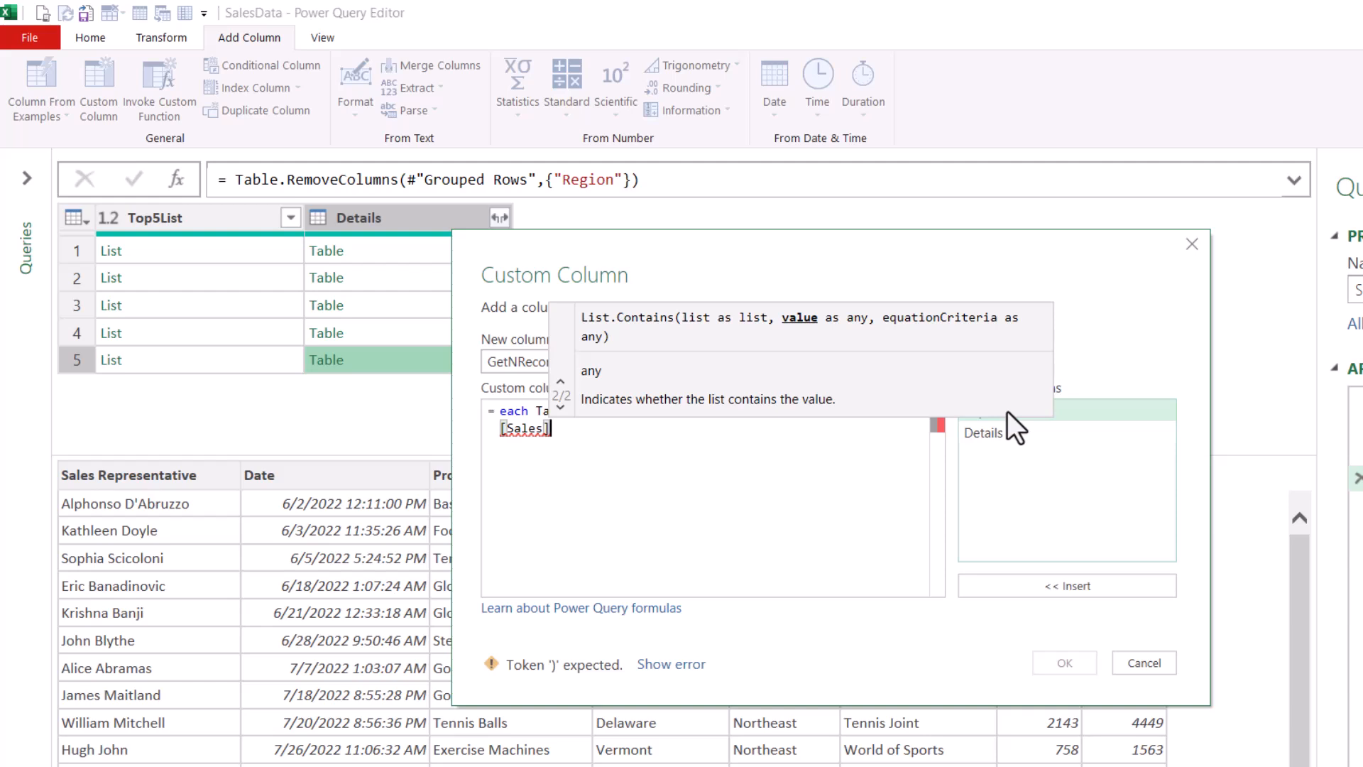
text())
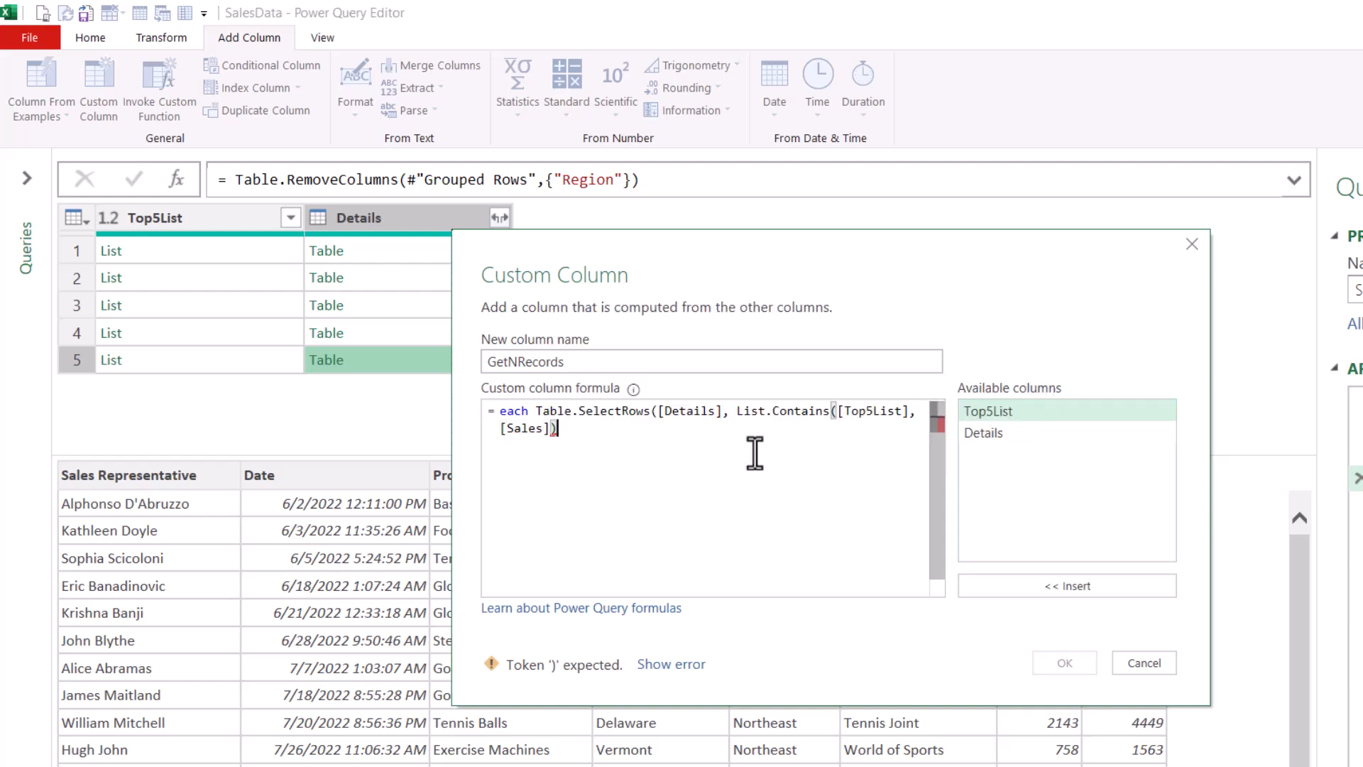
text( ))
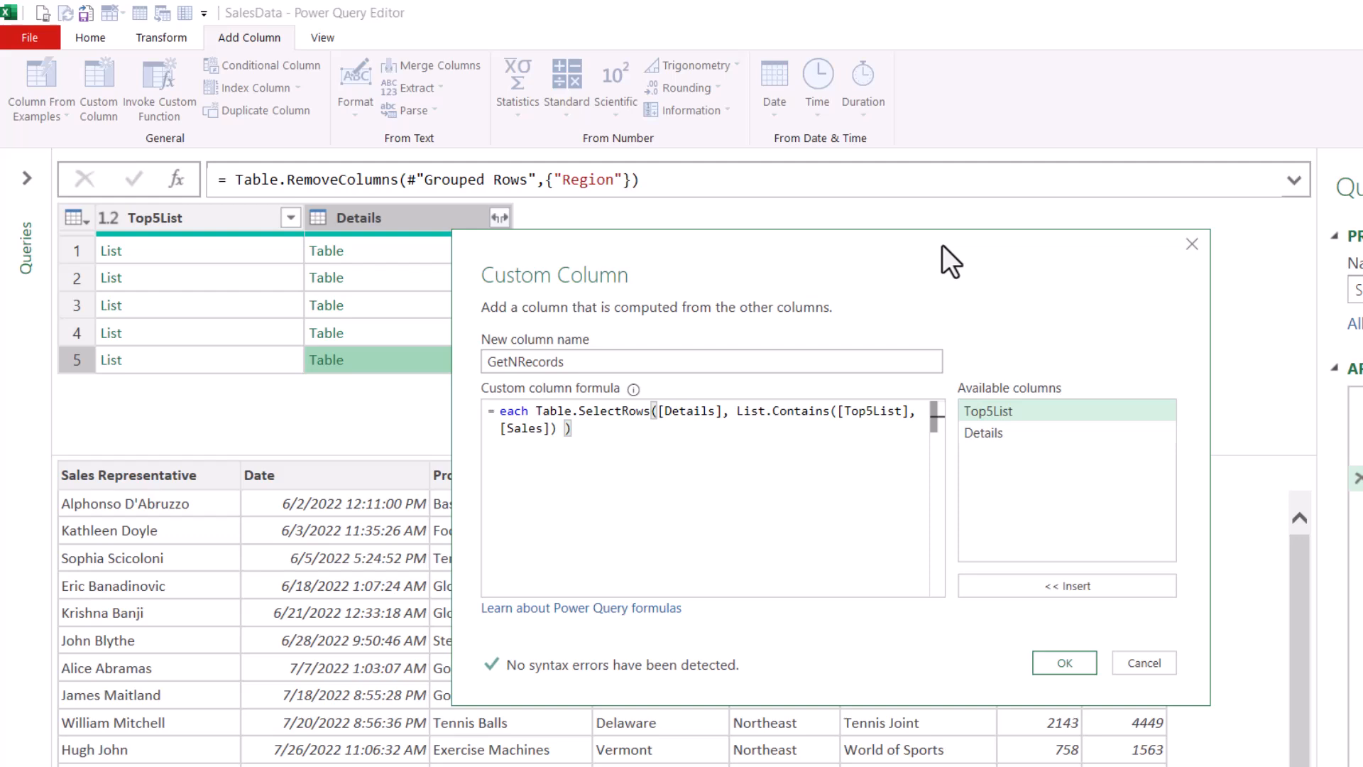
Step: Turn the condition into a function by inserting (x) => before List.Contains and changing [Sales] to x[Sales], then create the column
click(738, 412)
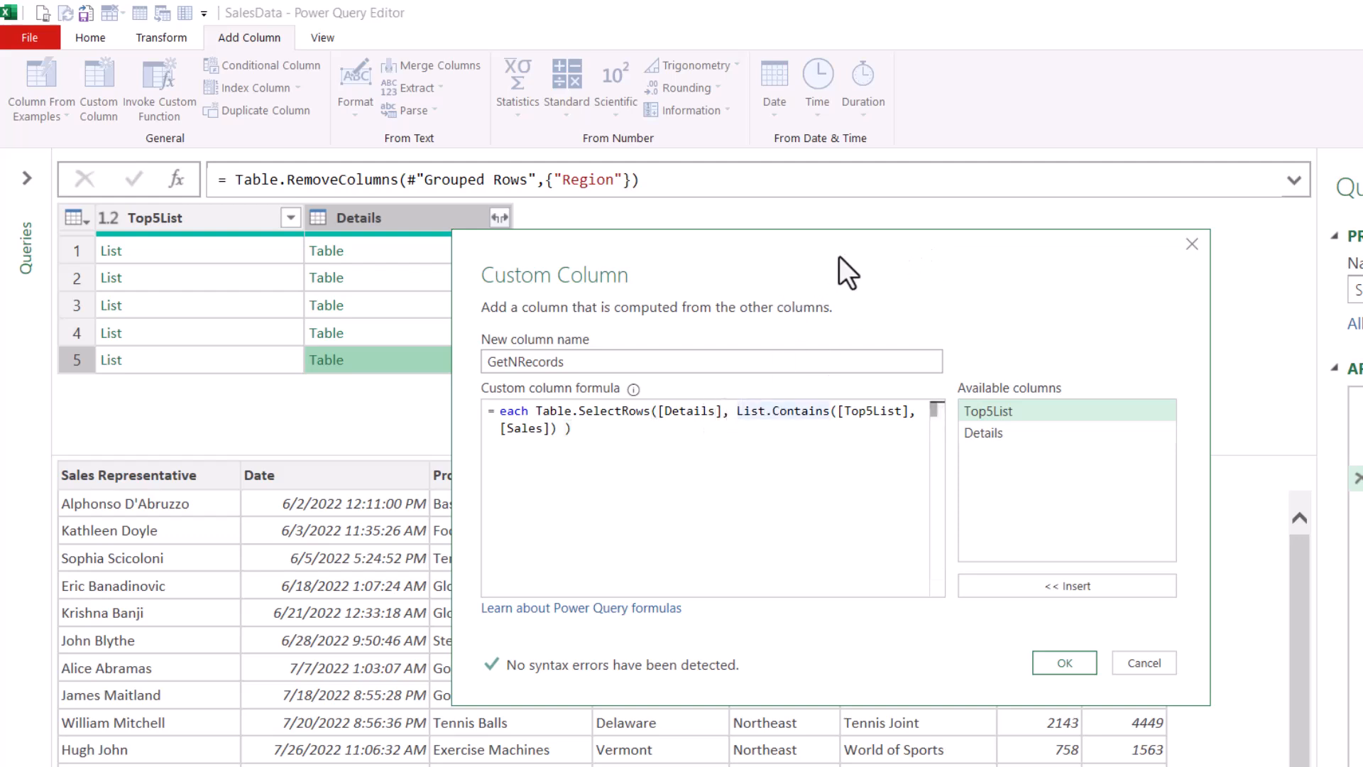
text((x))
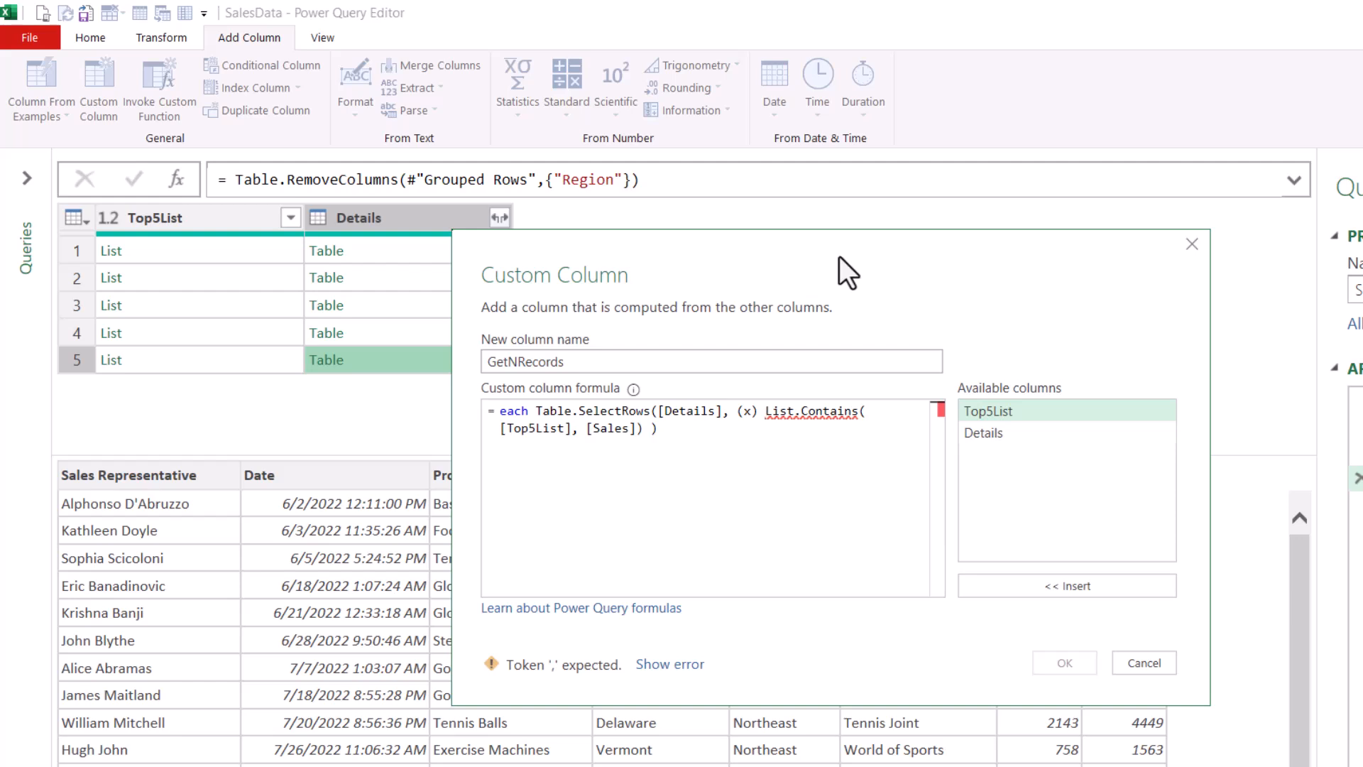
text(=>)
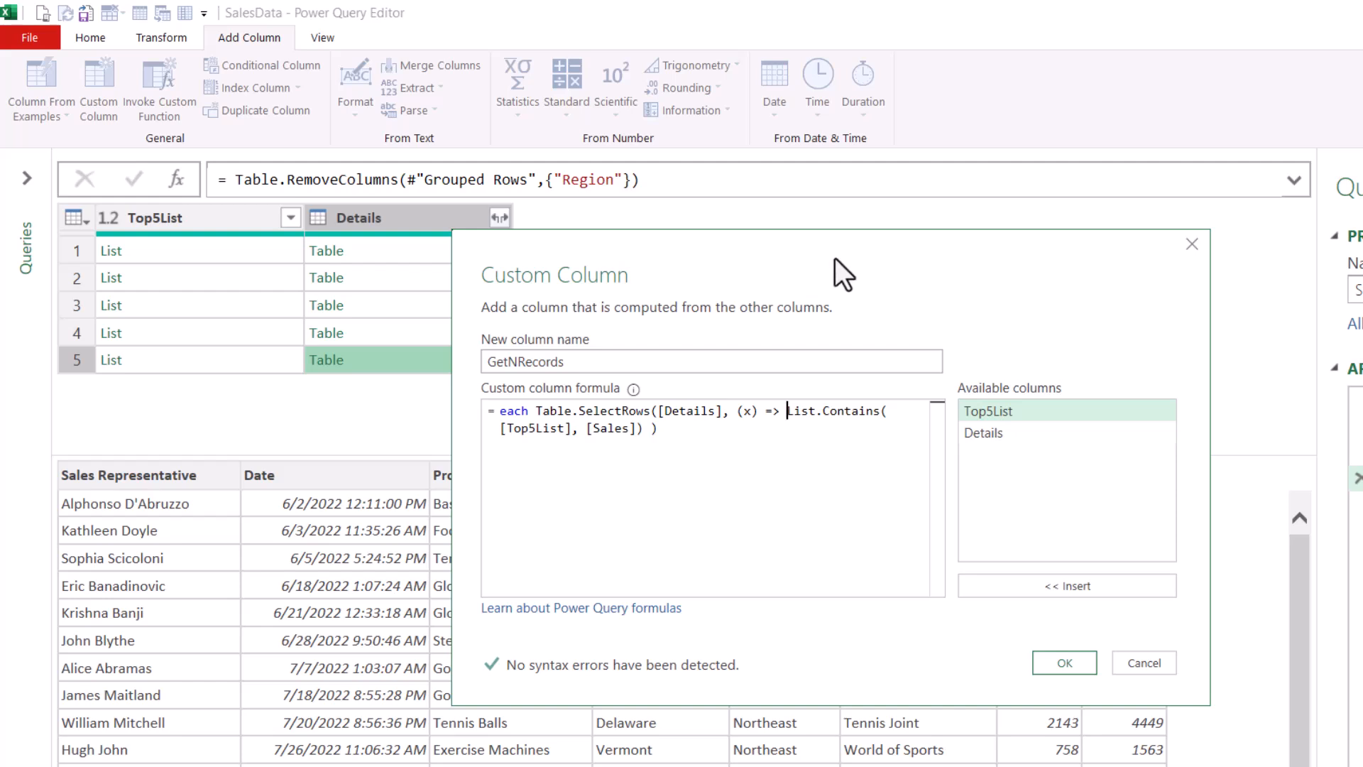
click(587, 432)
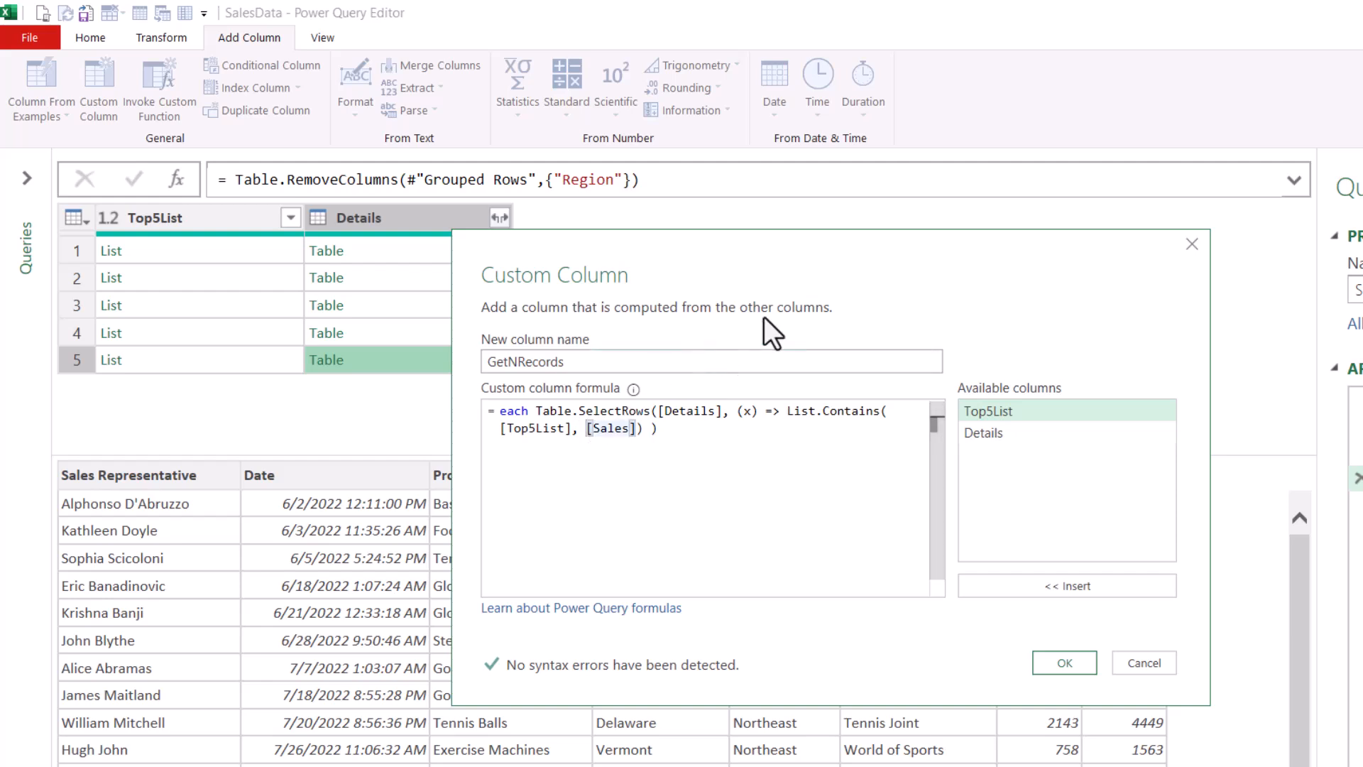
text(x)
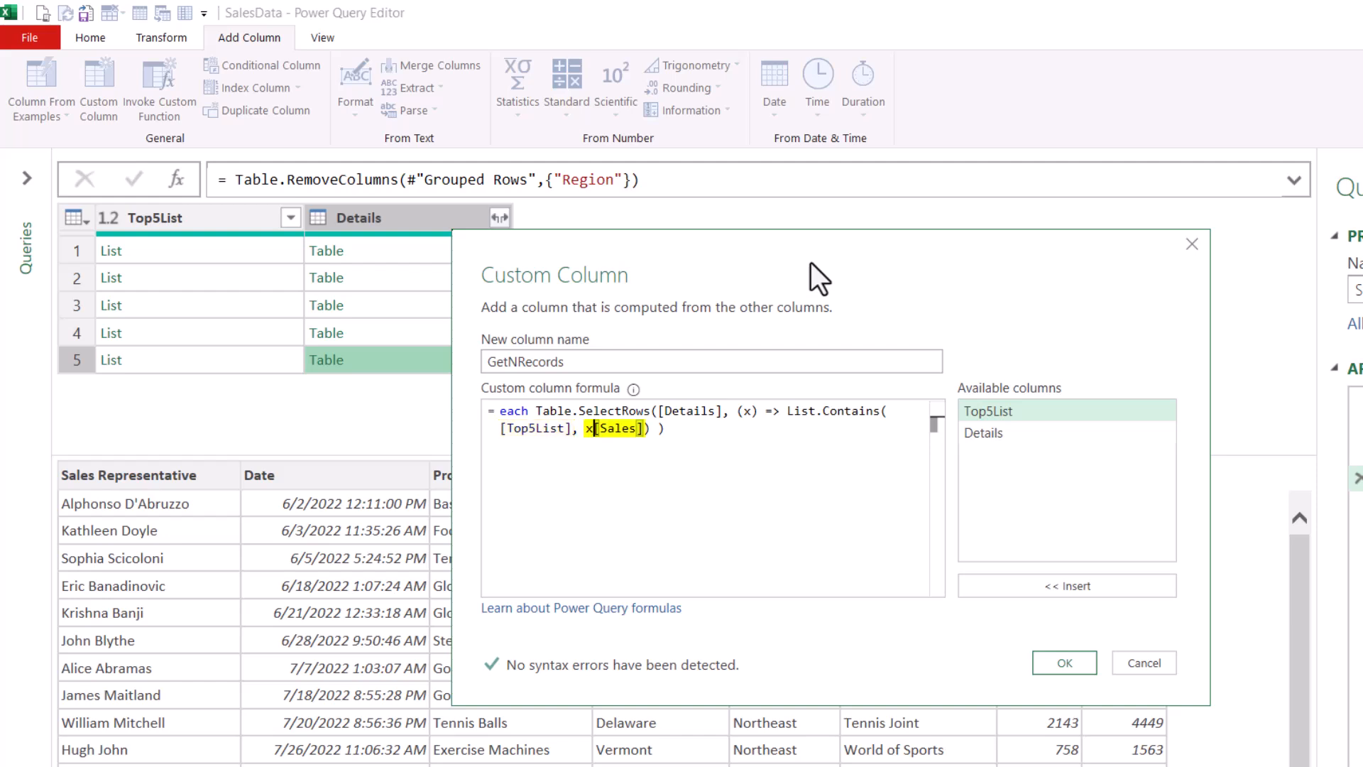
click(1043, 667)
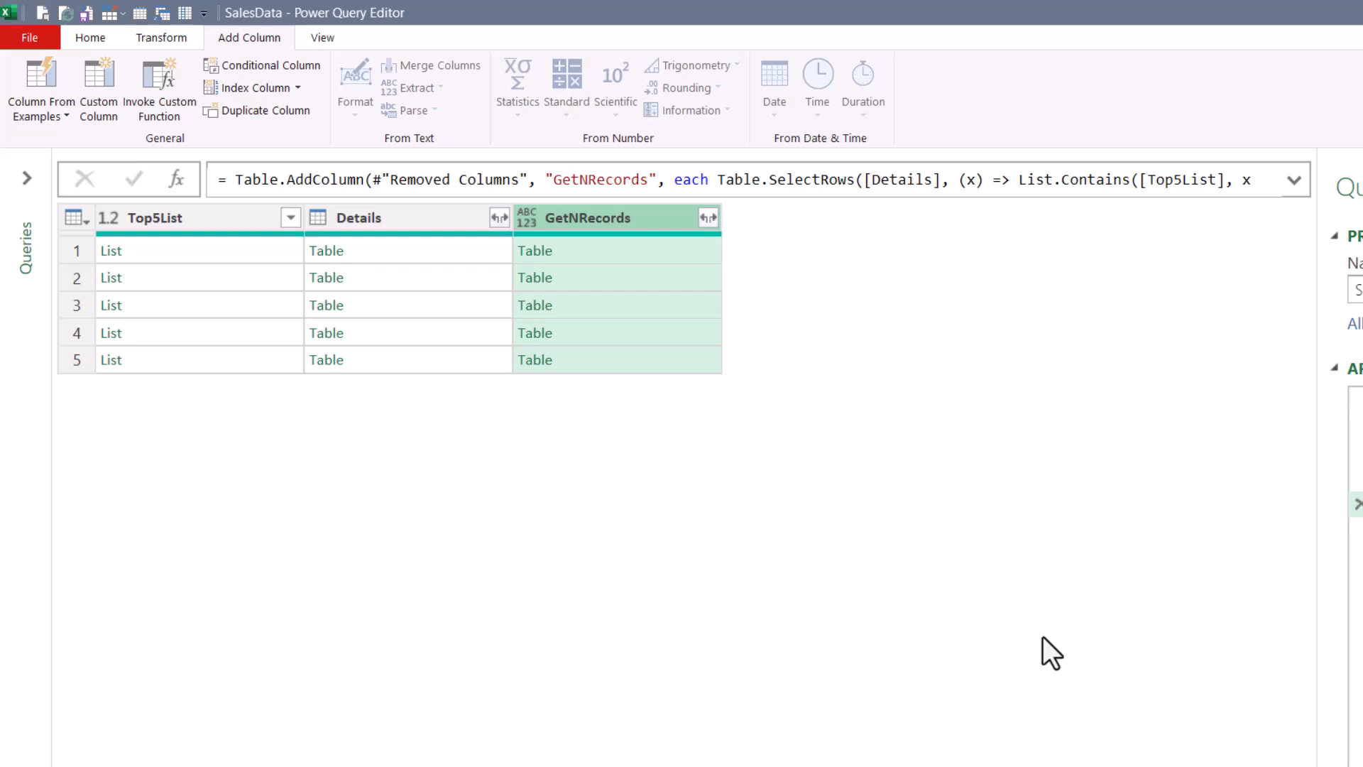
Step: Preview the first row's Top5List values, its Details table and its GetNRecords table
click(193, 252)
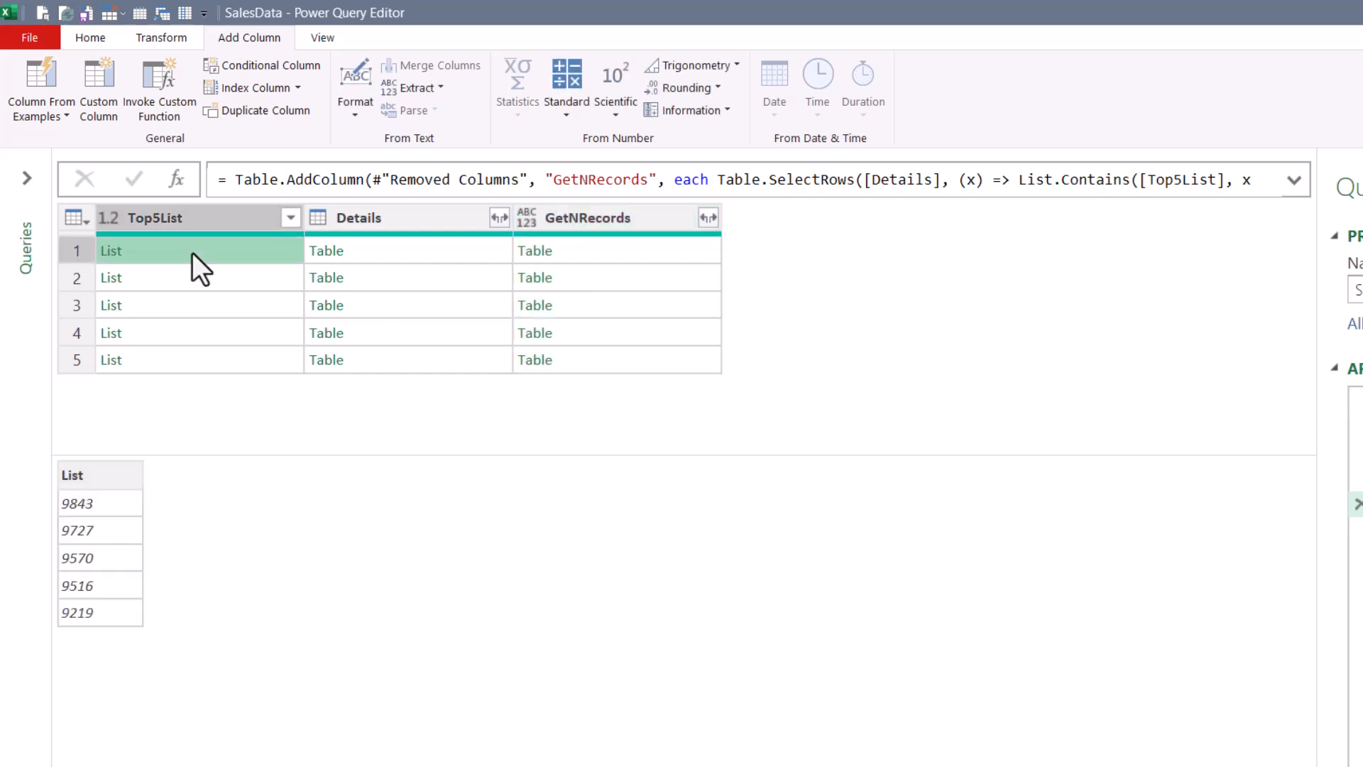
click(370, 245)
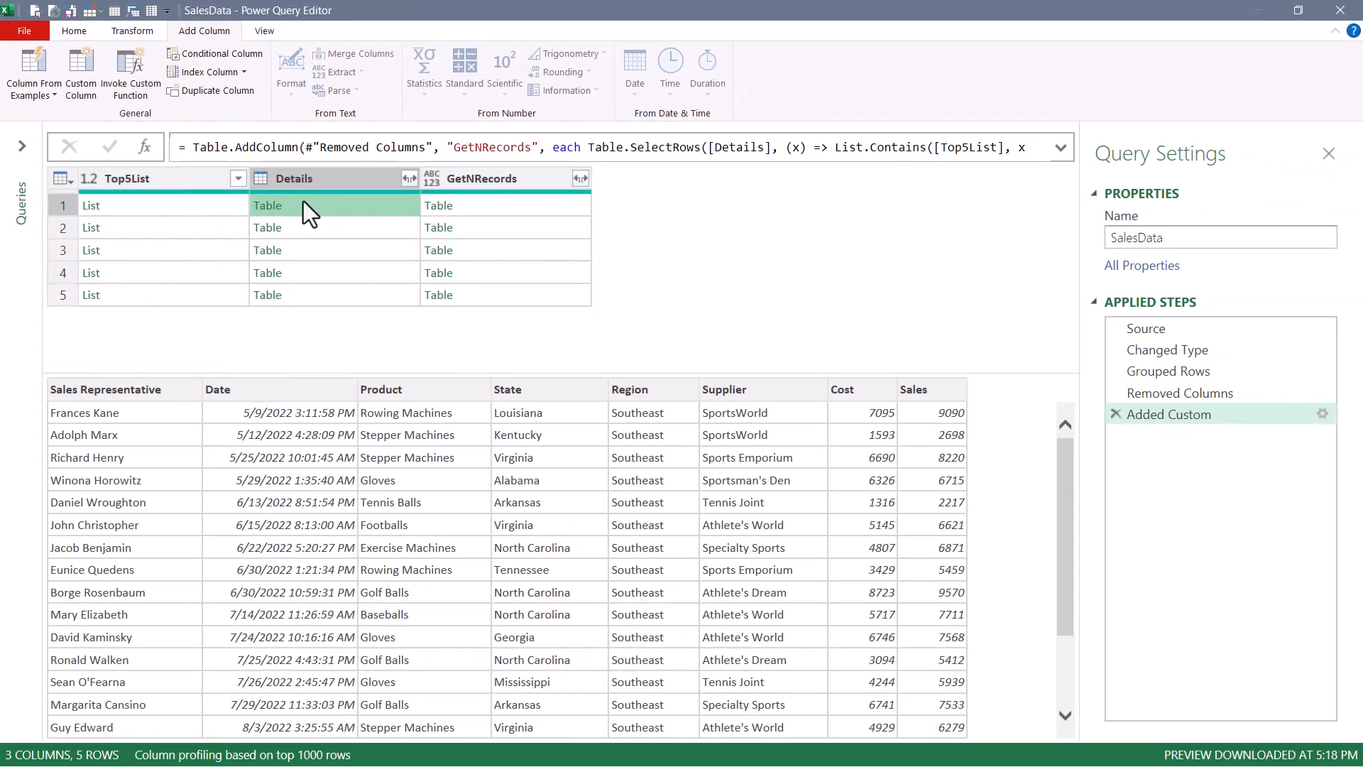
click(501, 206)
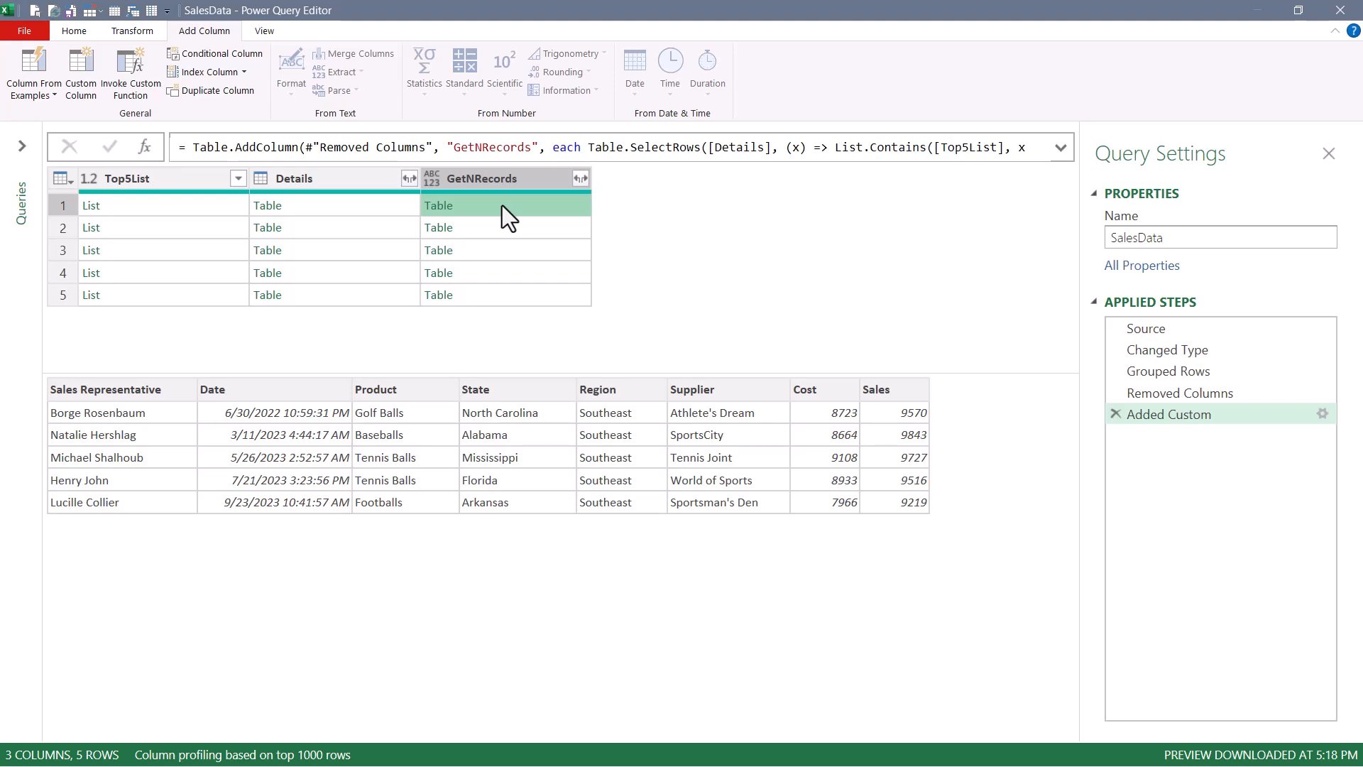
Step: Show the full Added Custom formula, highlight its Table.SelectRows expression for review, and collapse the formula again
click(1060, 148)
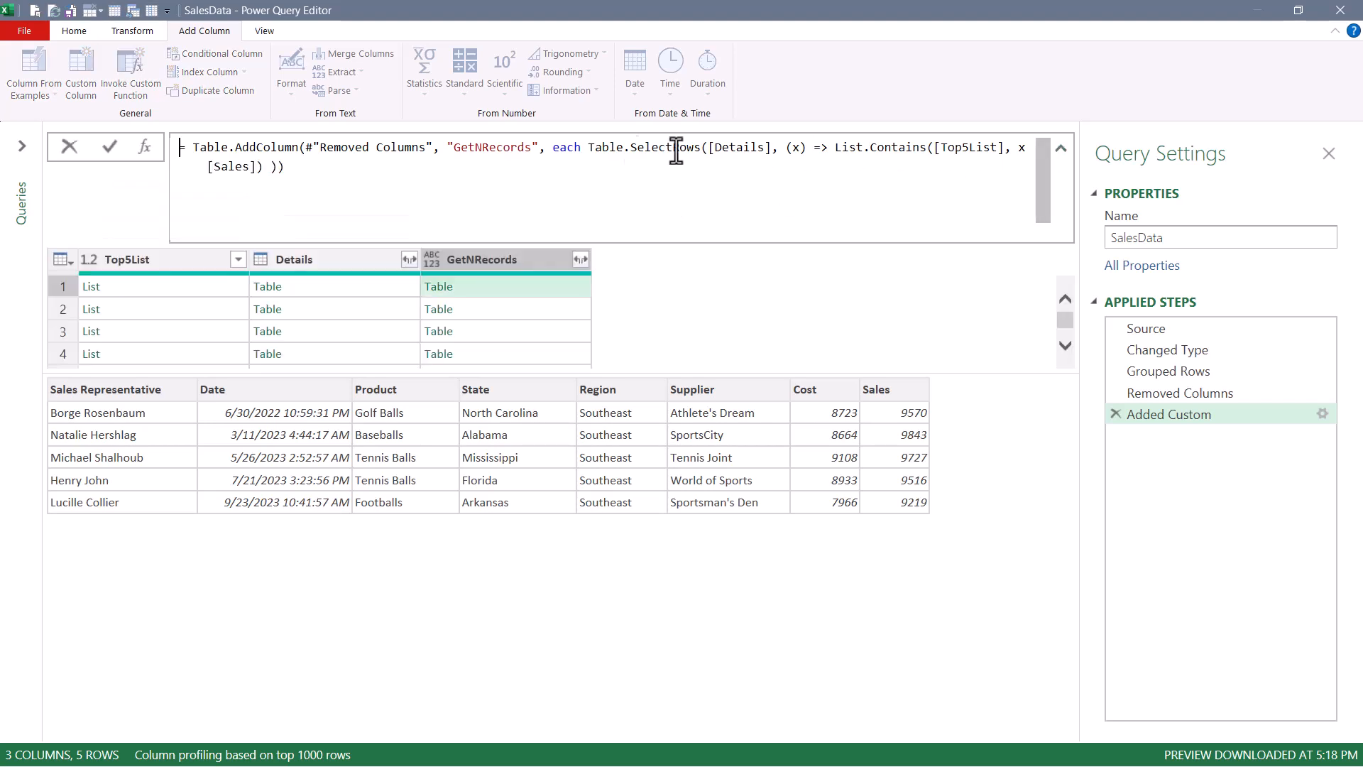
click(588, 147)
shift+click(275, 167)
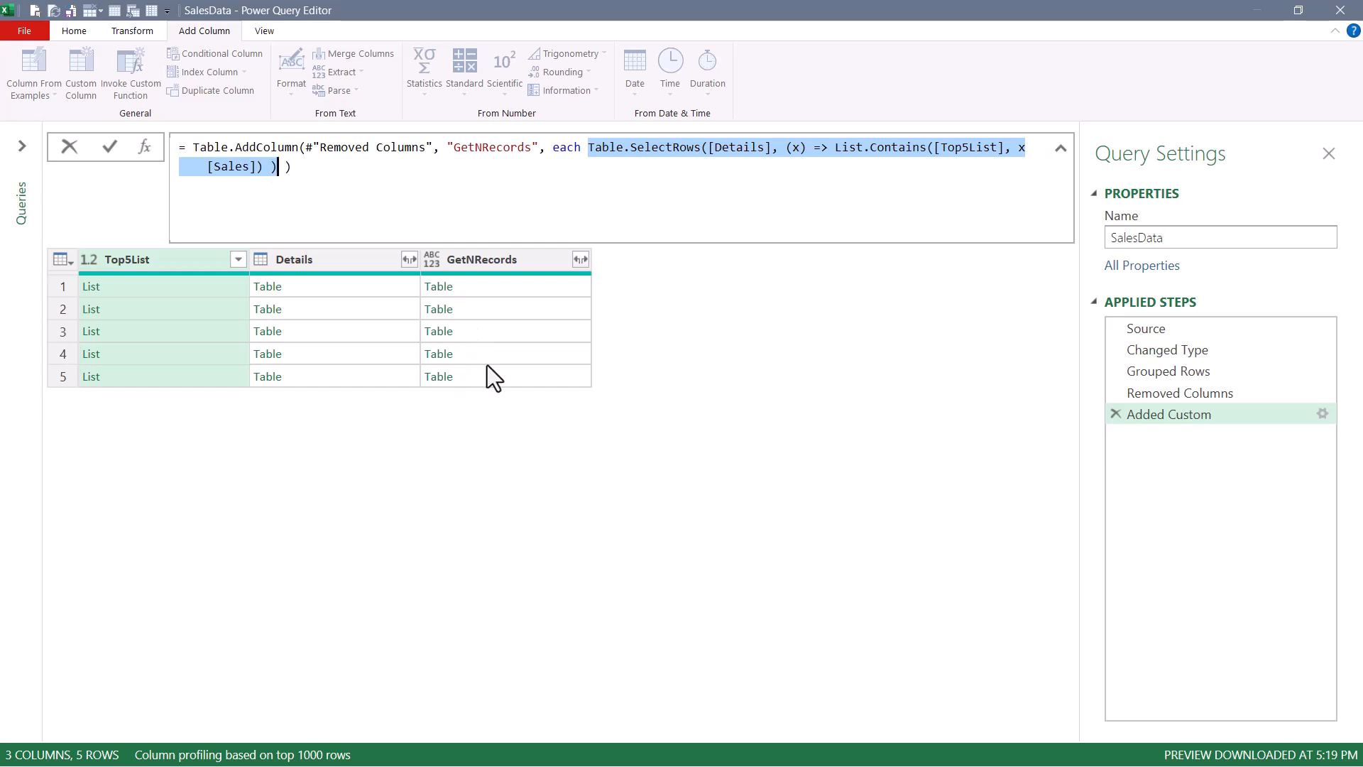
click(493, 327)
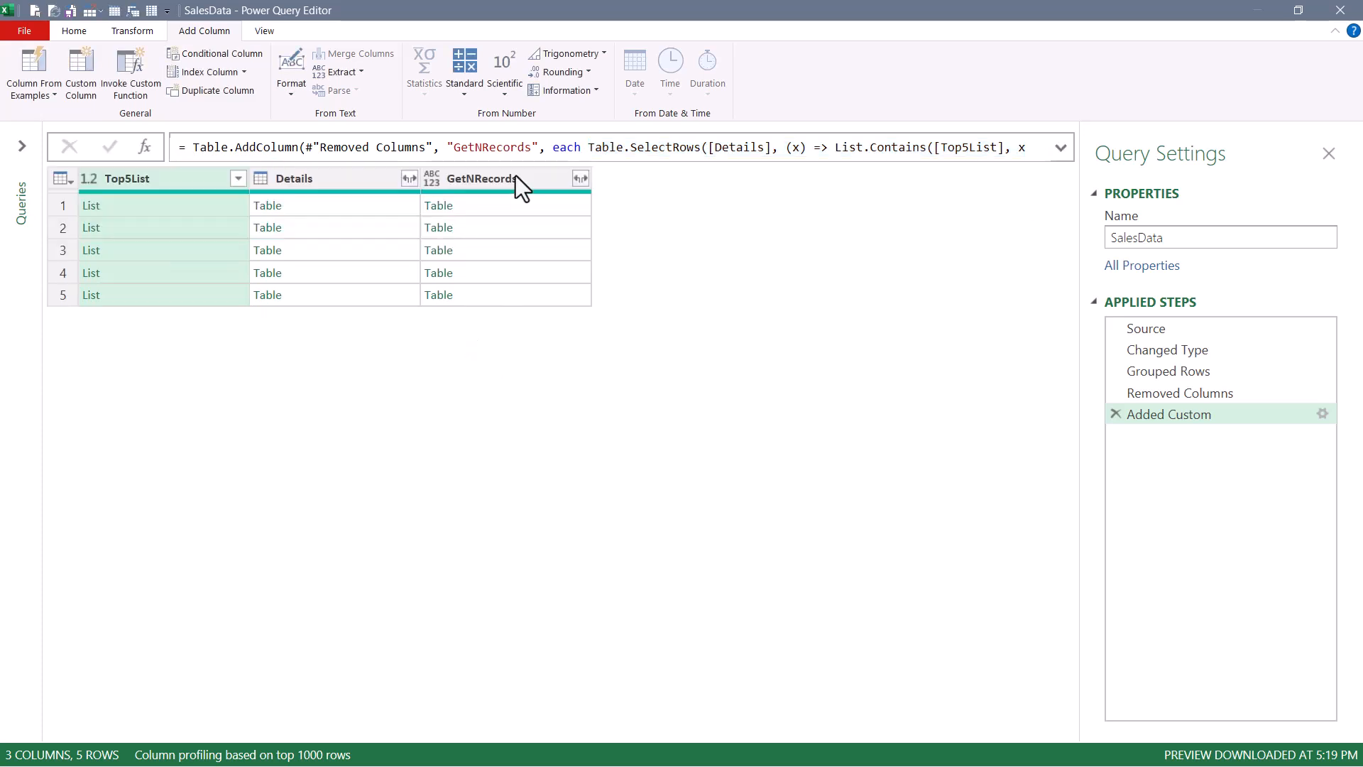
Step: Compare the first row's nested GetNRecords table with its full Details table
click(517, 176)
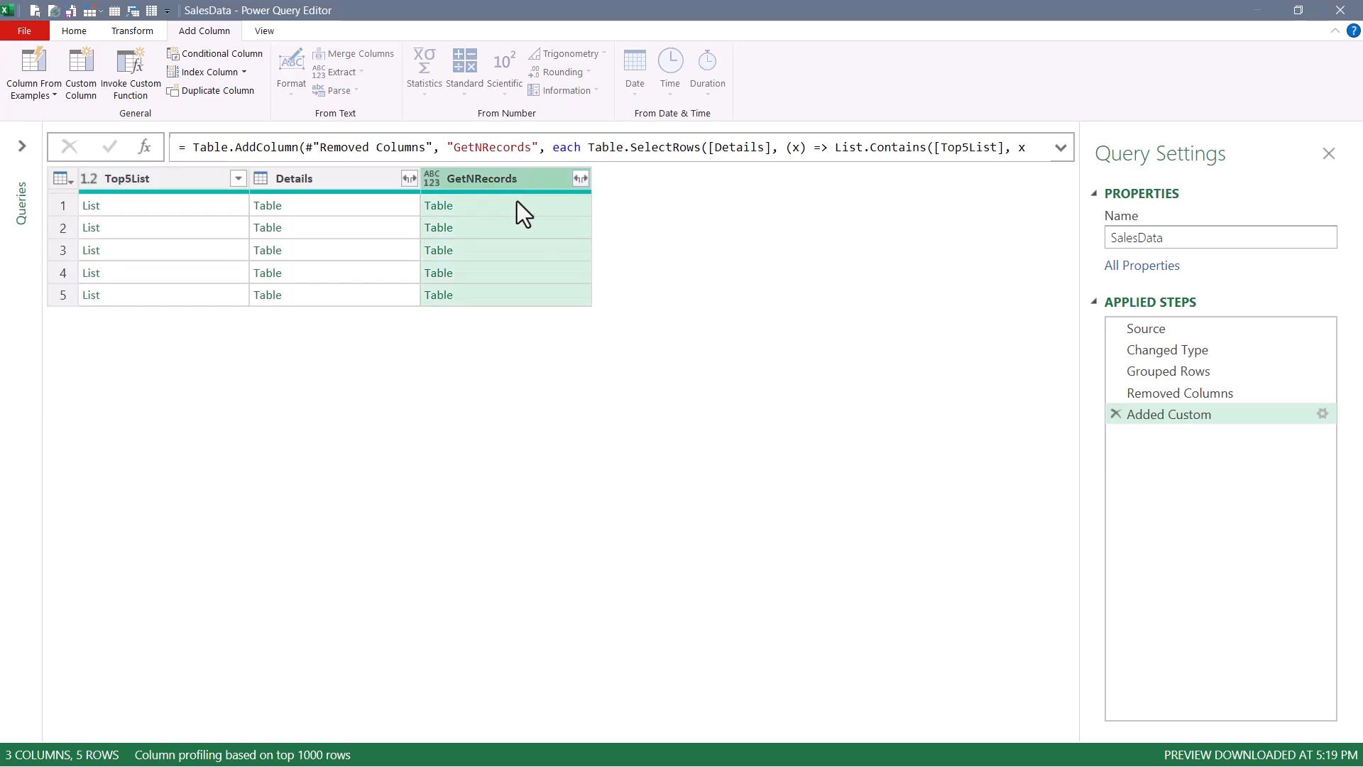
click(518, 206)
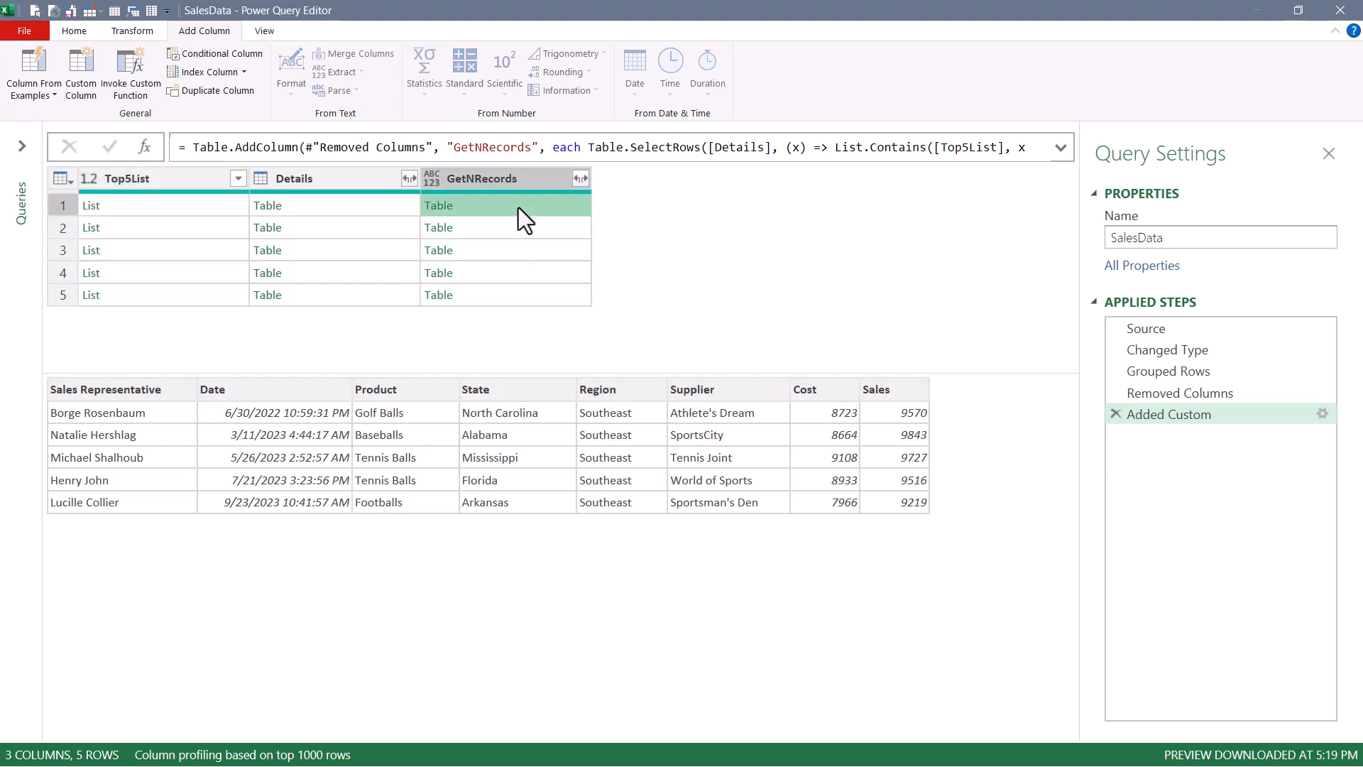
click(144, 177)
click(344, 179)
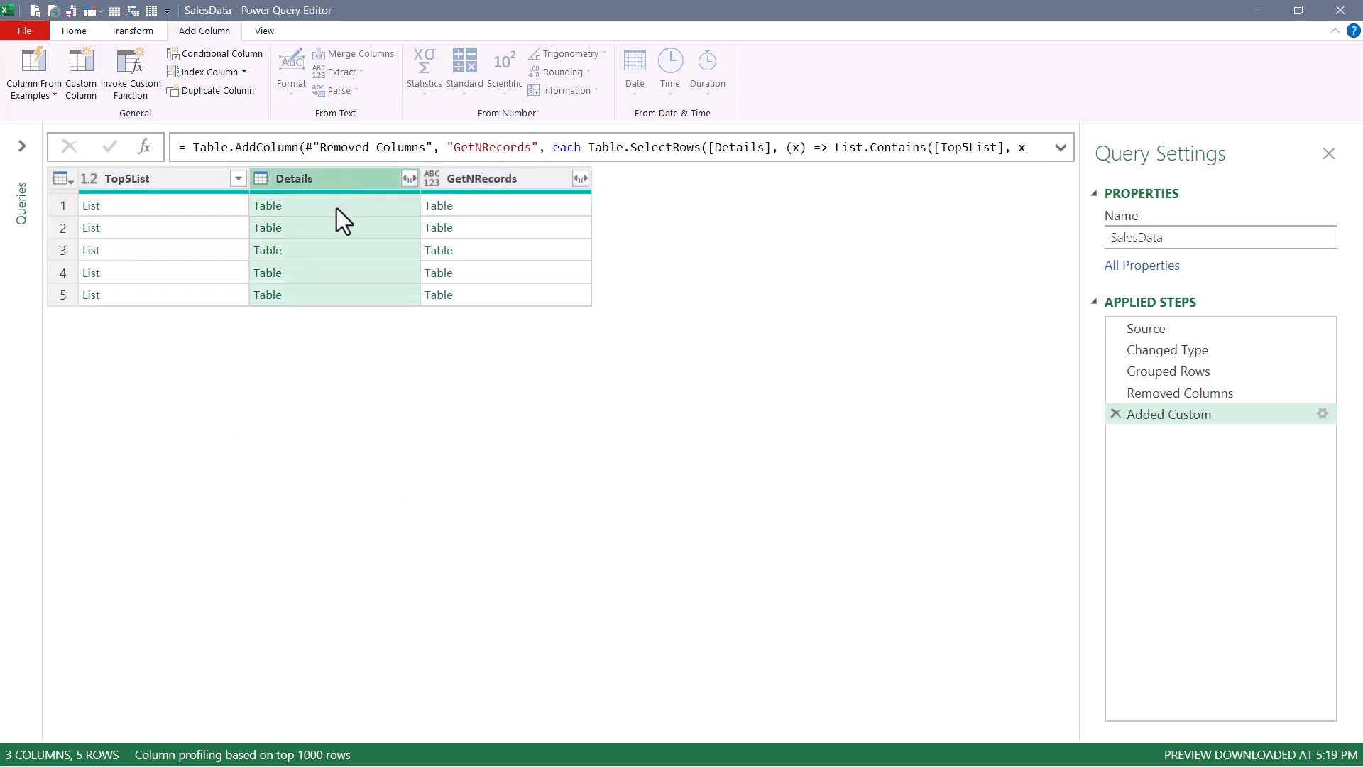
click(336, 206)
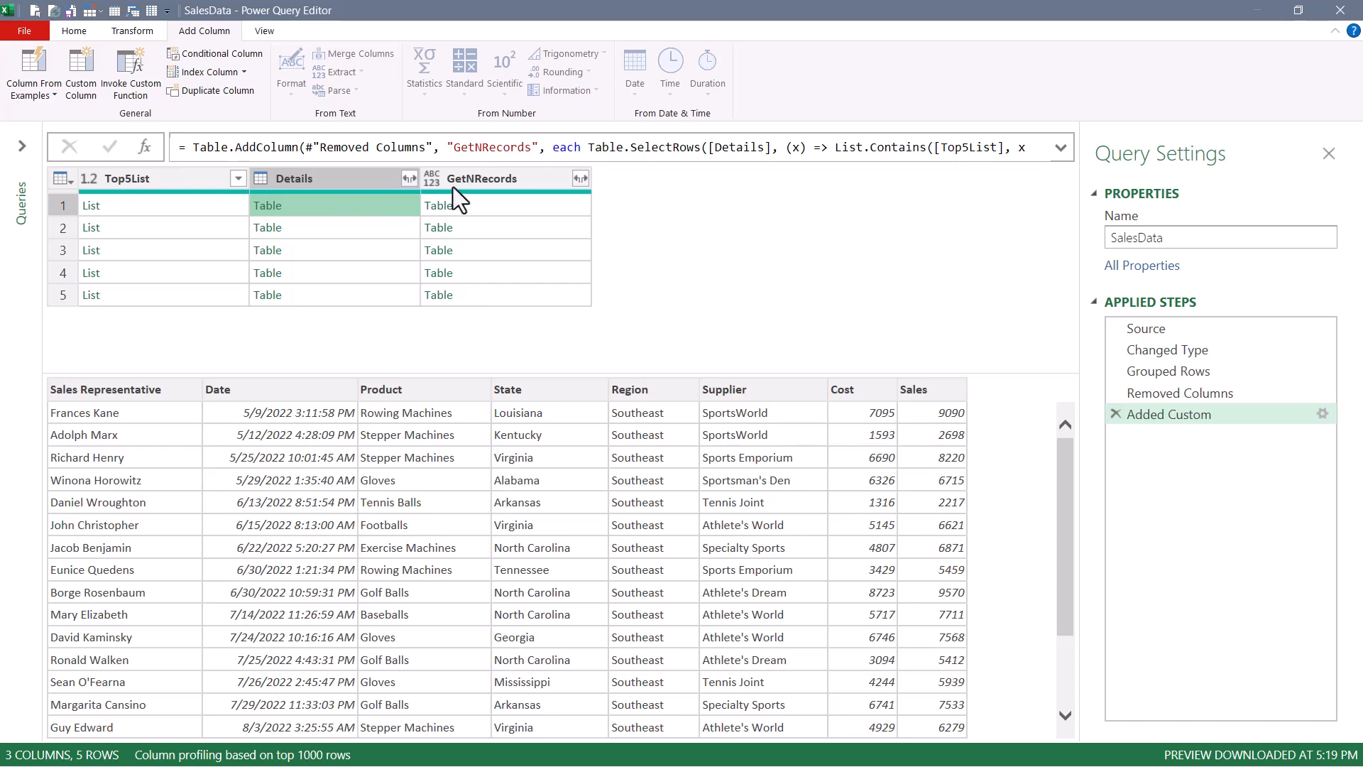
Step: Remove all columns except GetNRecords
click(478, 181)
right_click(479, 181)
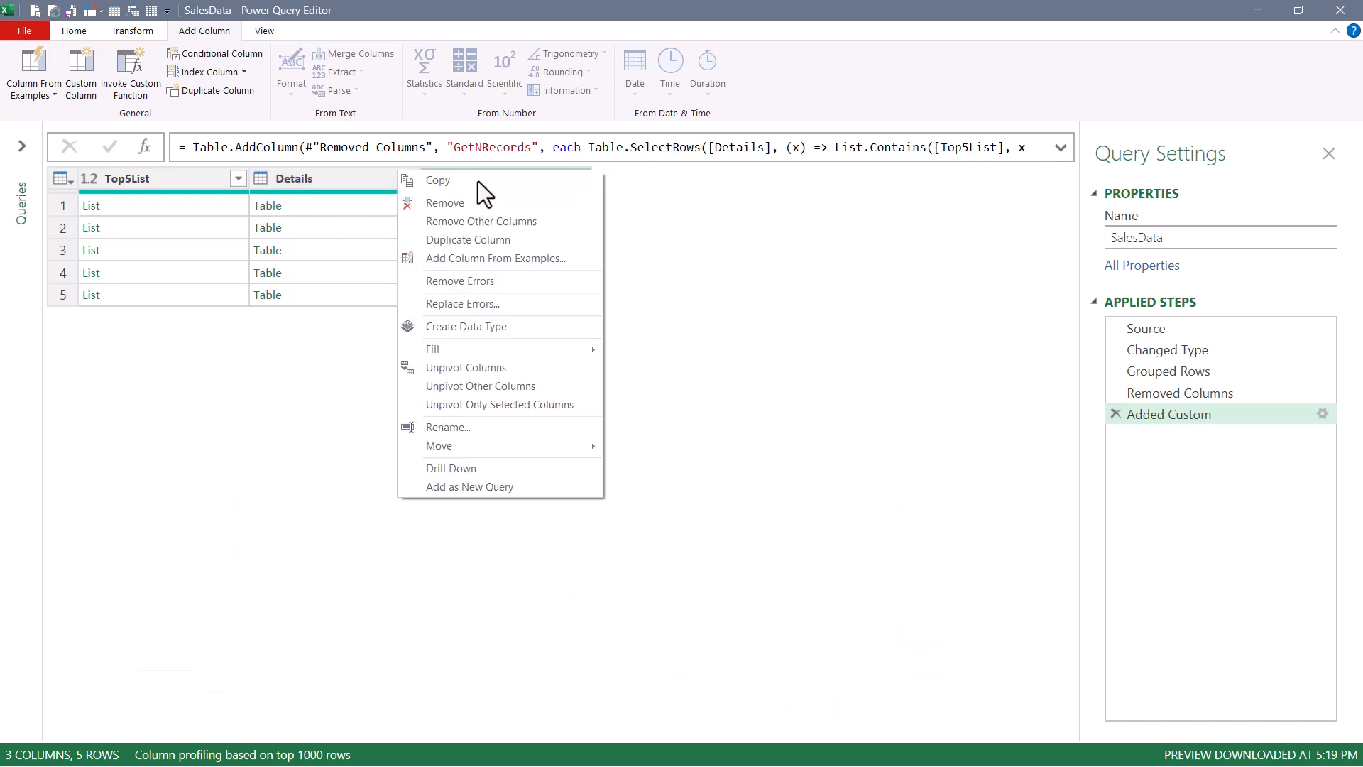
click(472, 222)
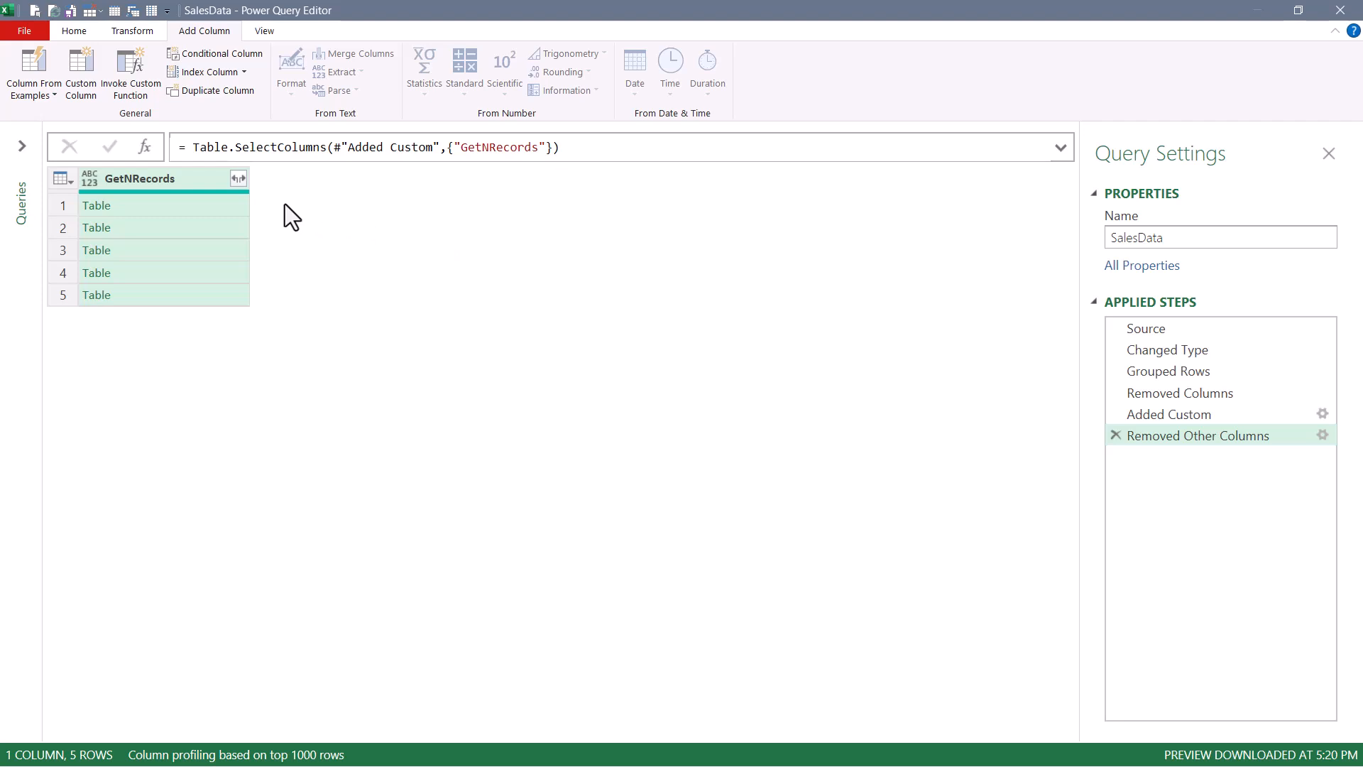
Step: Expand all columns of the GetNRecords tables without using the original column name as prefix
click(238, 179)
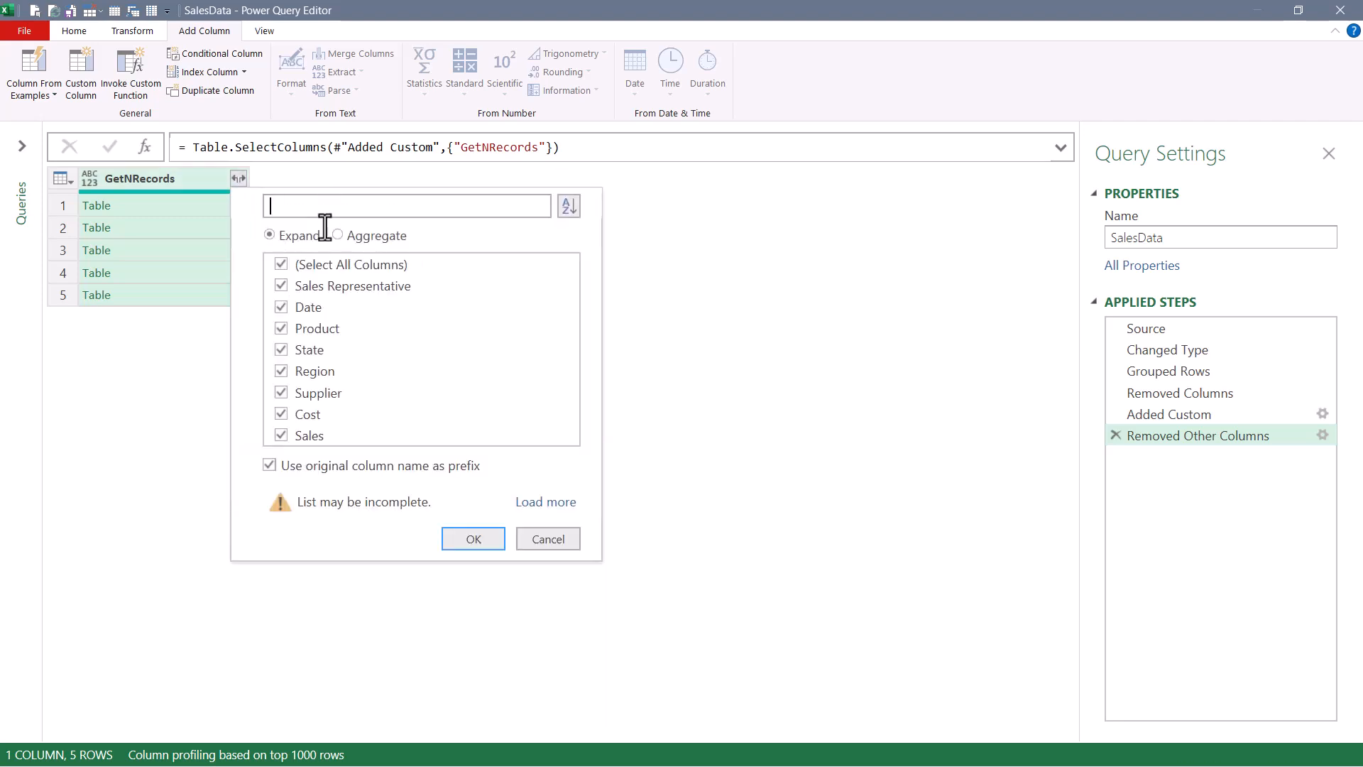
click(269, 465)
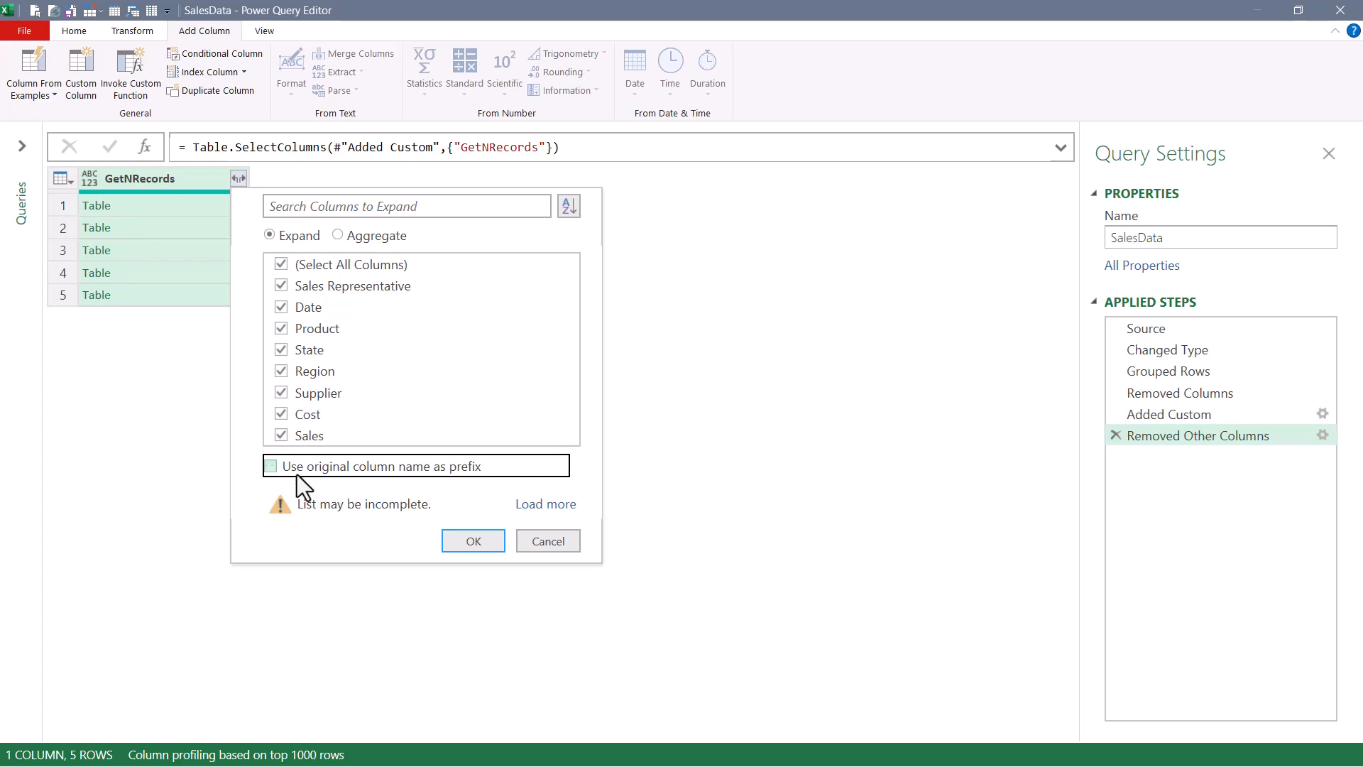
click(471, 541)
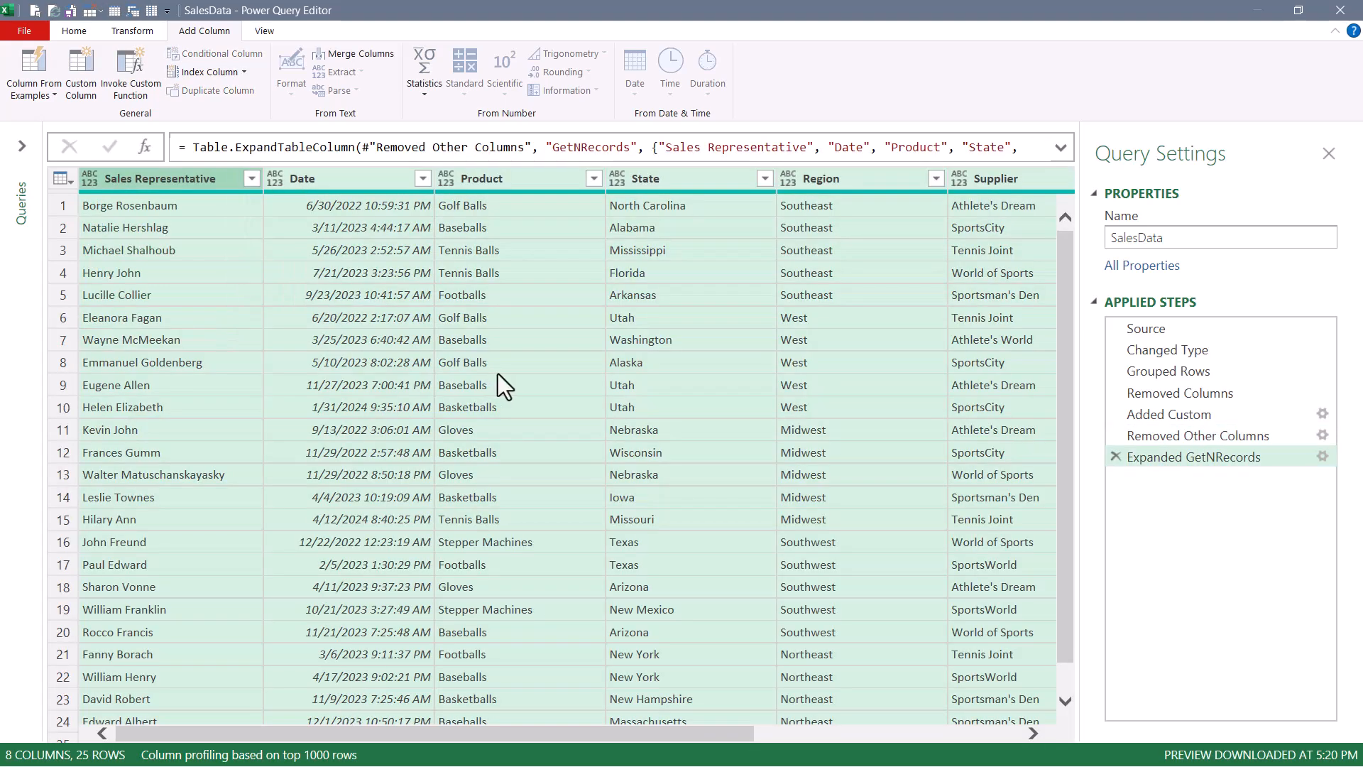
Step: Sort the expanded records by Region in ascending order and, within each region, by Sales in descending order
drag(318, 736, 622, 736)
click(398, 178)
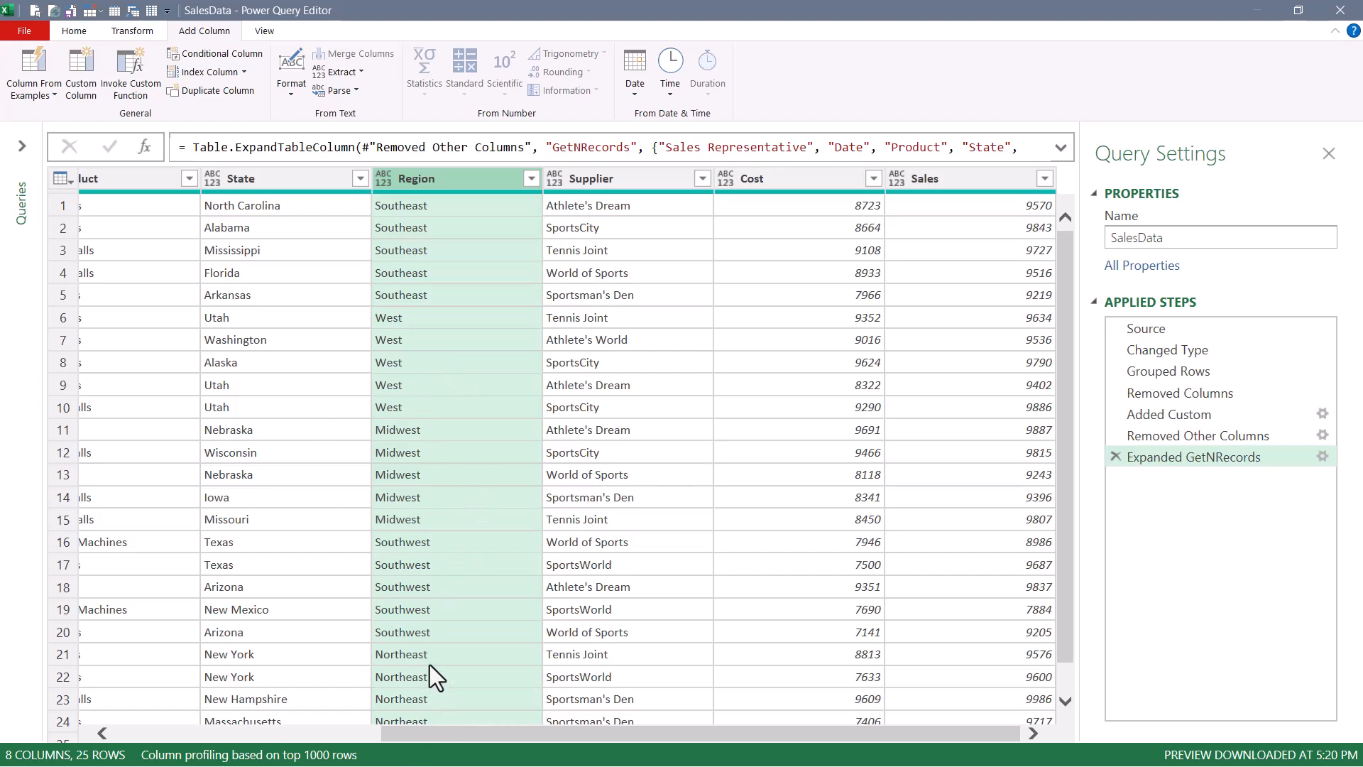
click(532, 178)
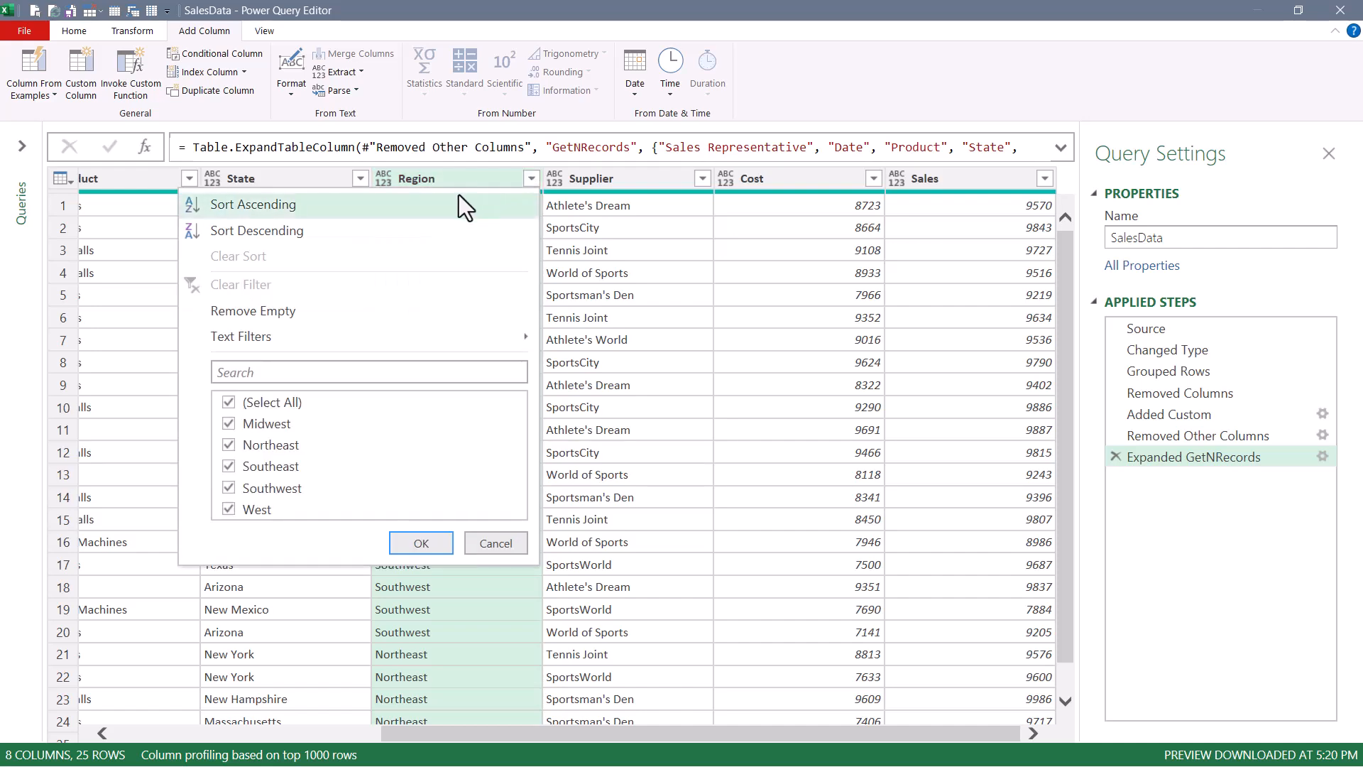
click(452, 204)
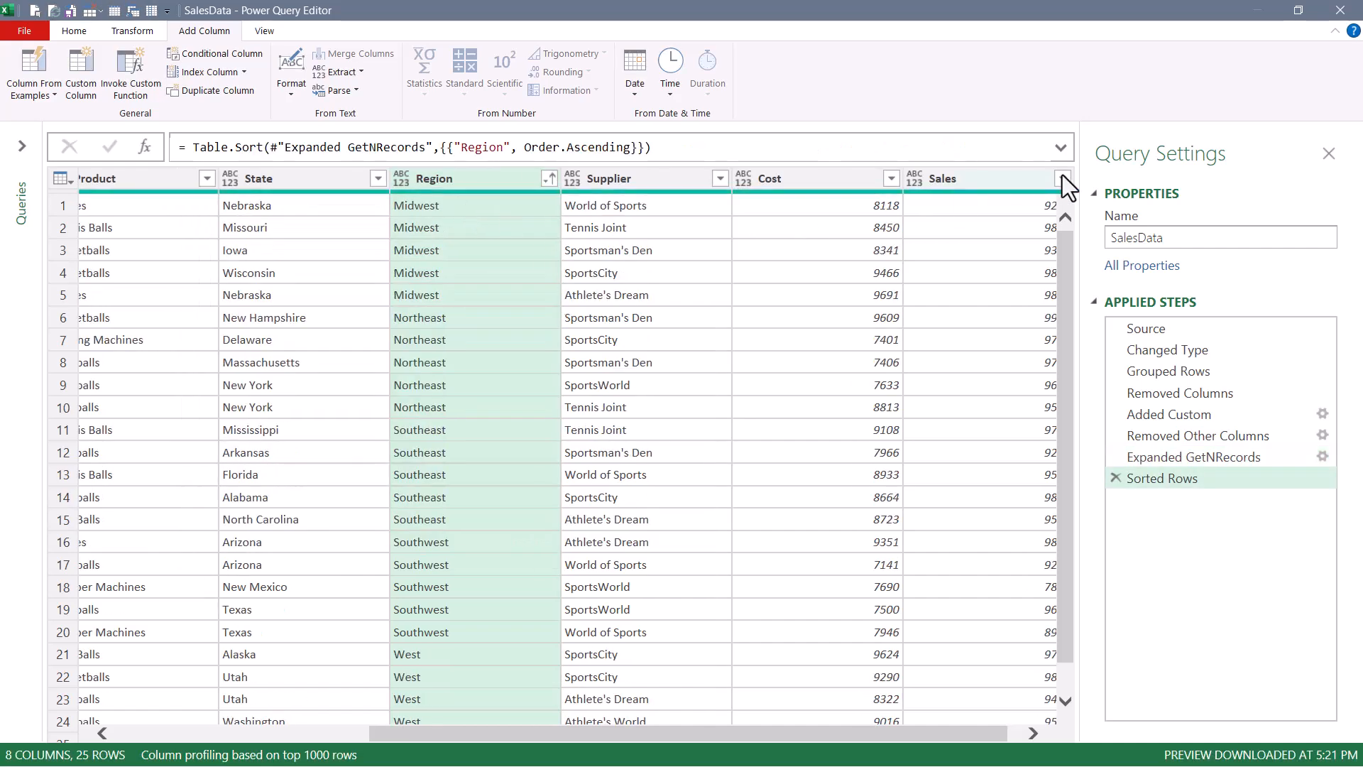
click(1060, 174)
click(1046, 179)
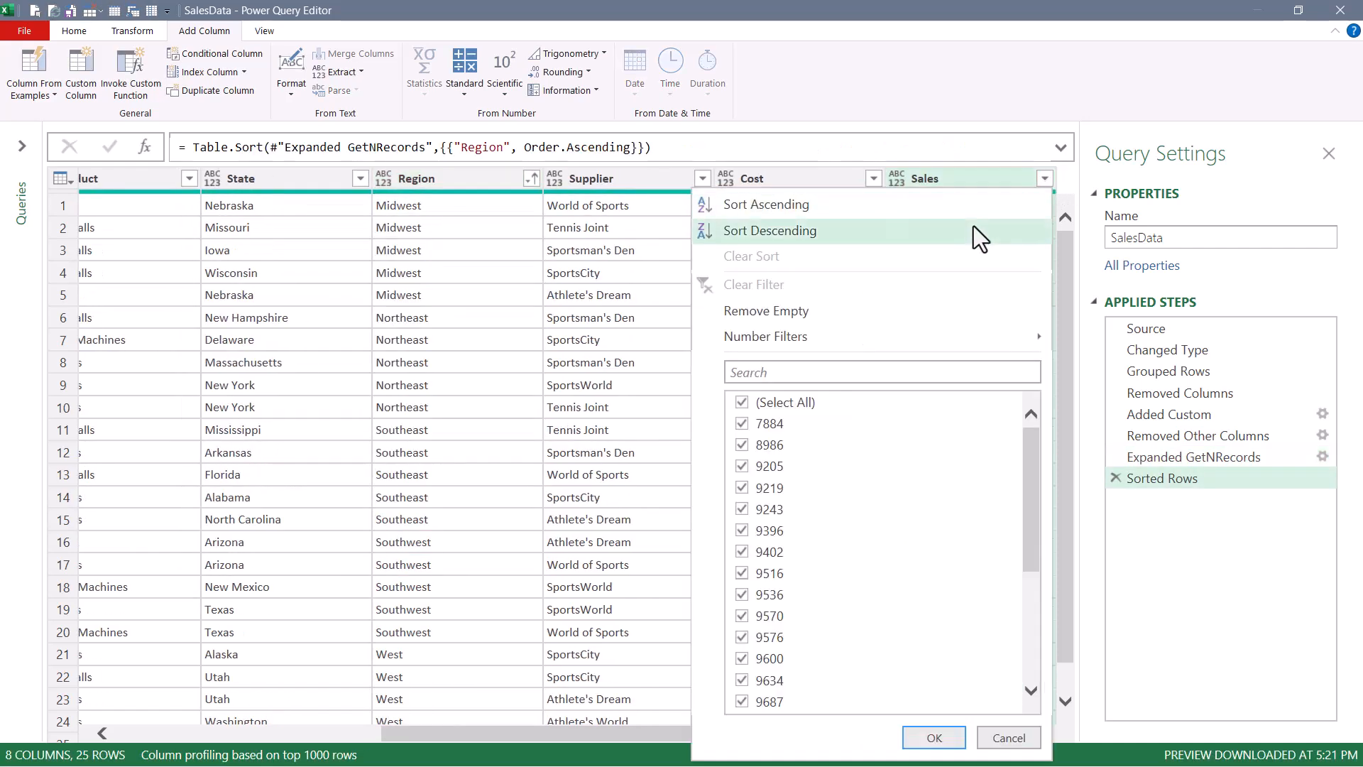
click(974, 227)
Step: Close and load the sorted query into the workbook, and reopen the SalesData query for editing
click(73, 32)
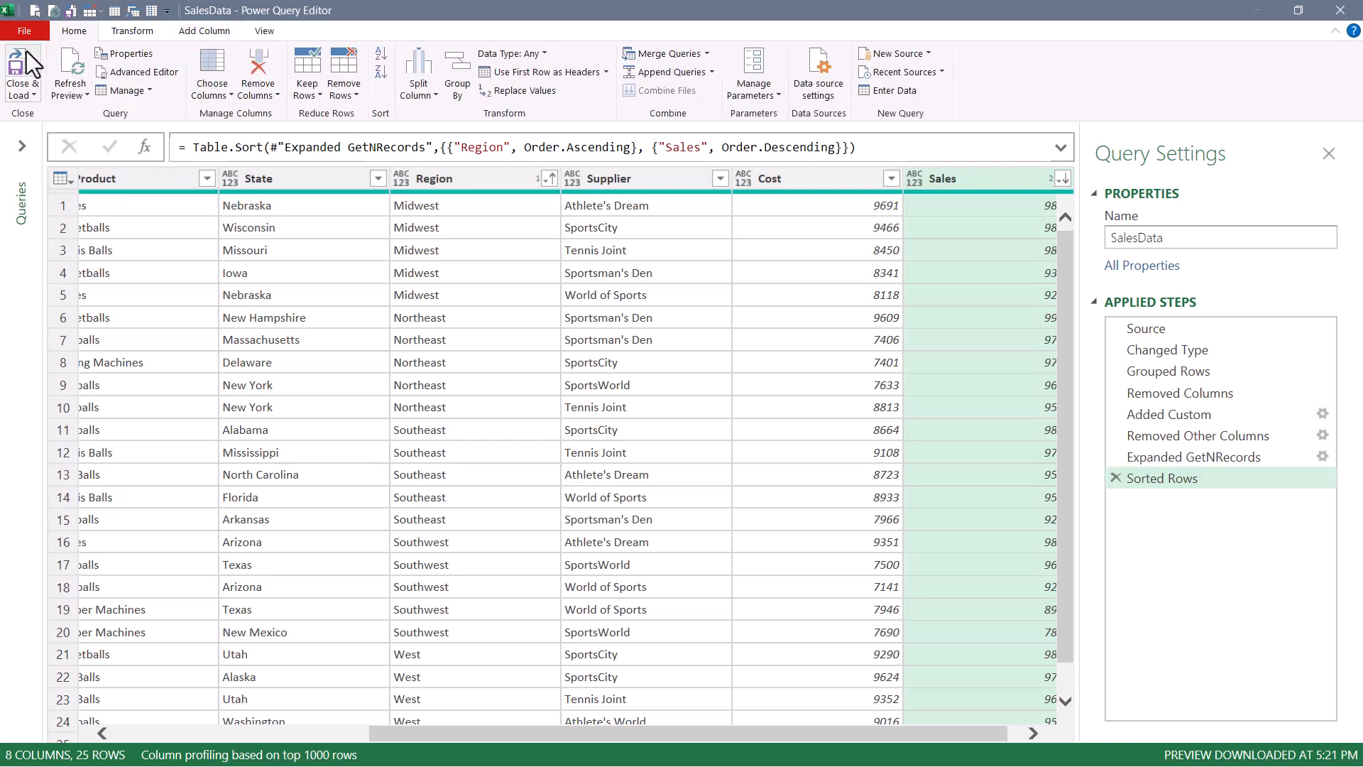
click(17, 68)
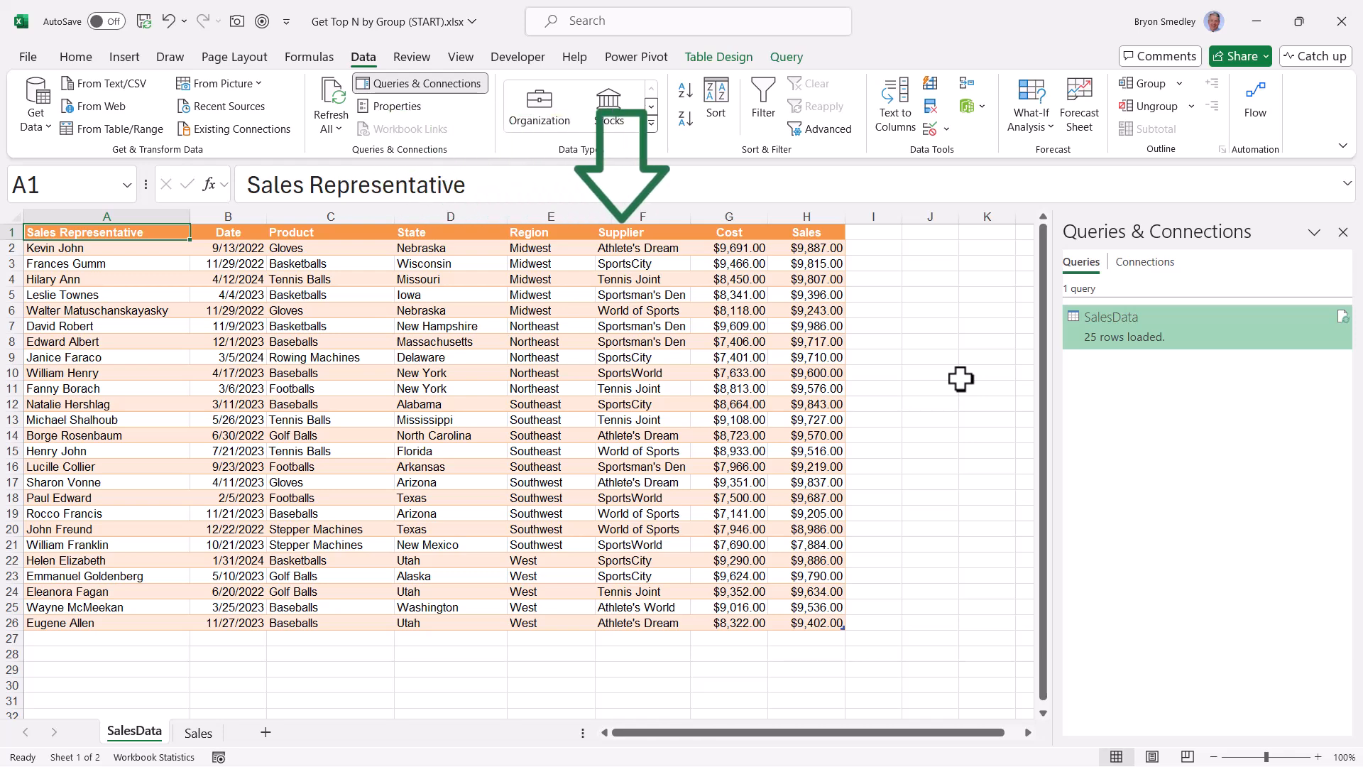
right_click(1088, 327)
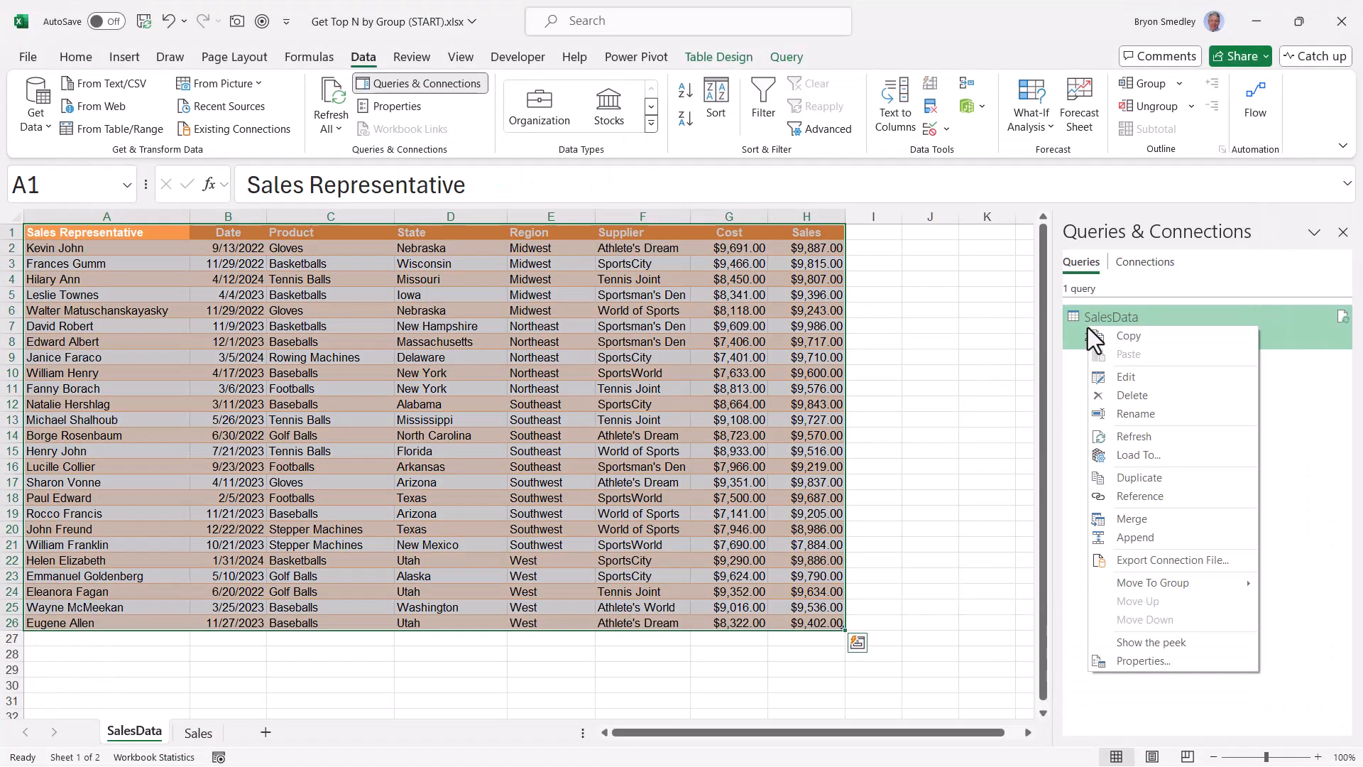
click(1110, 378)
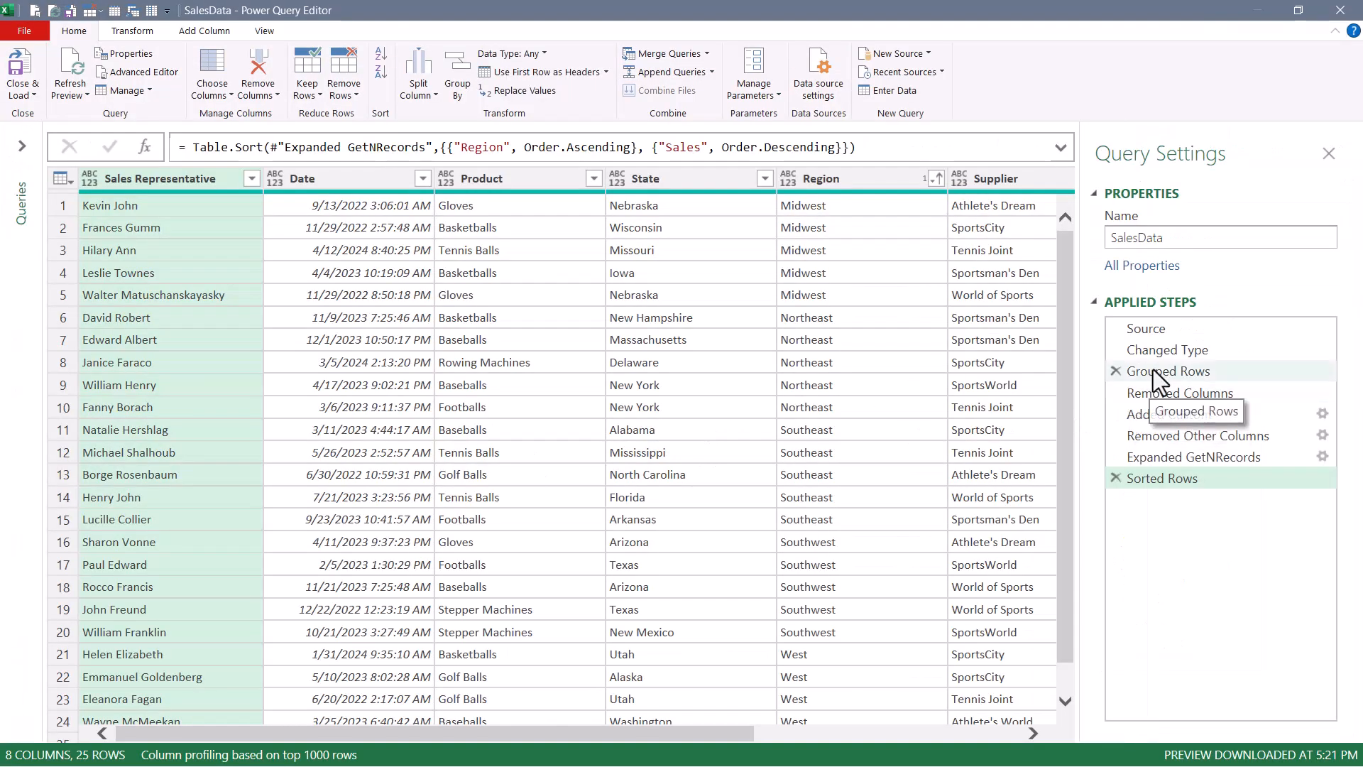
Step: Review the Grouped Rows, Removed Columns and Added Custom steps, and highlight the List.MaxN expression in the full Grouped Rows formula
click(1150, 371)
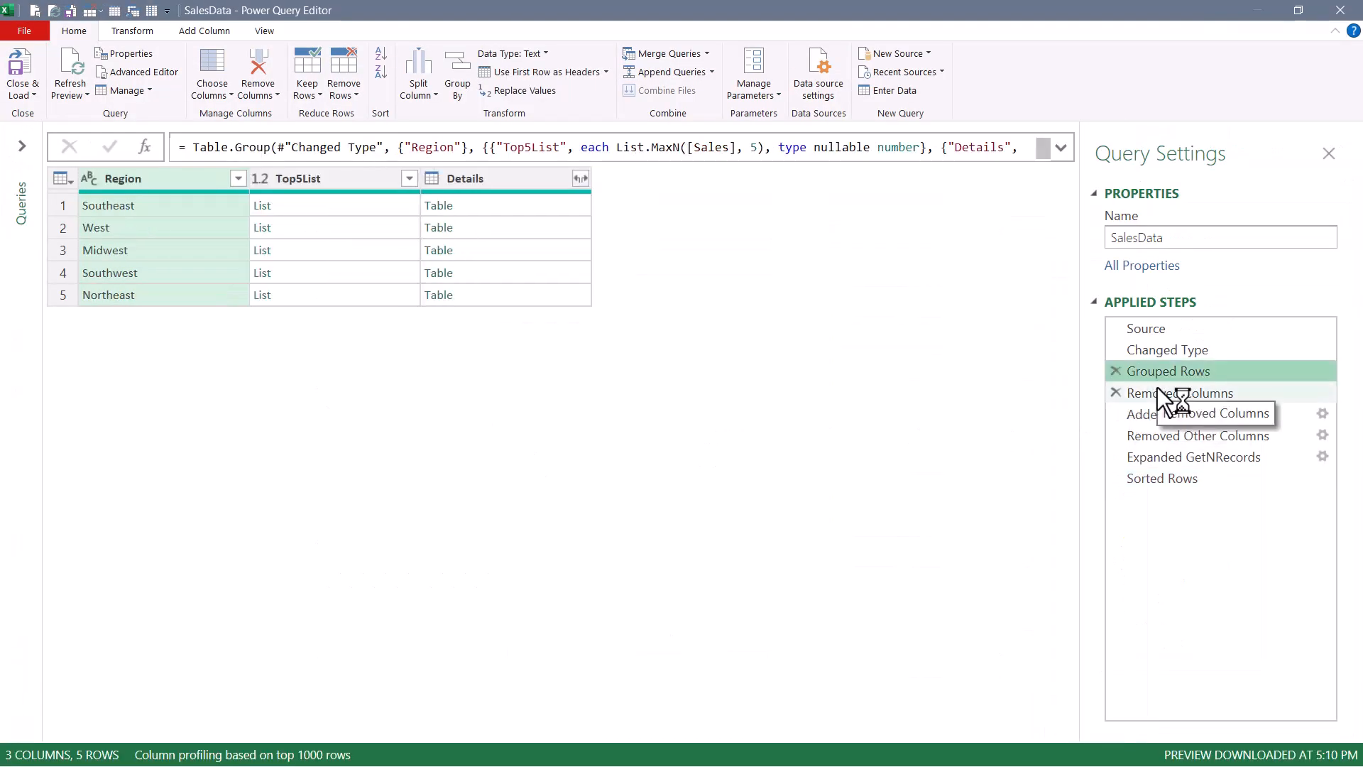
click(1171, 393)
click(1165, 415)
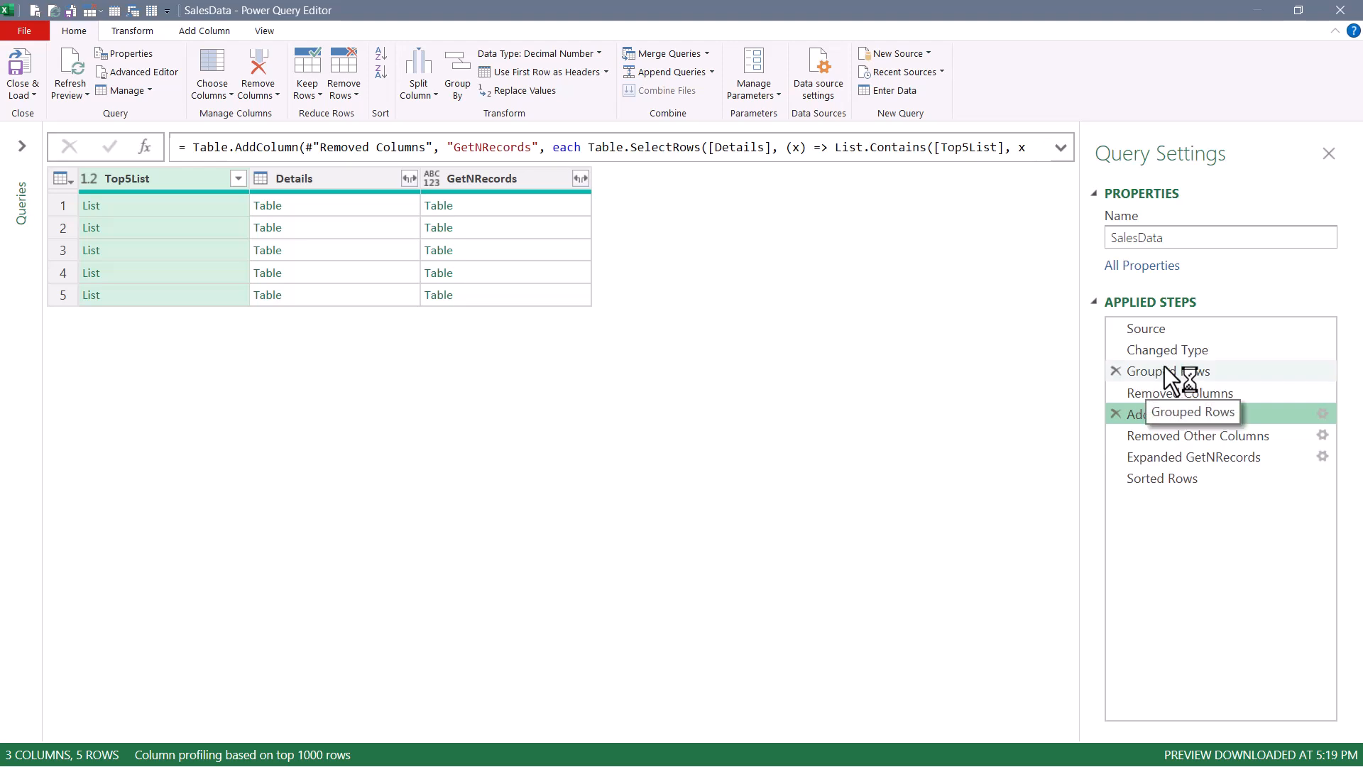
click(1169, 371)
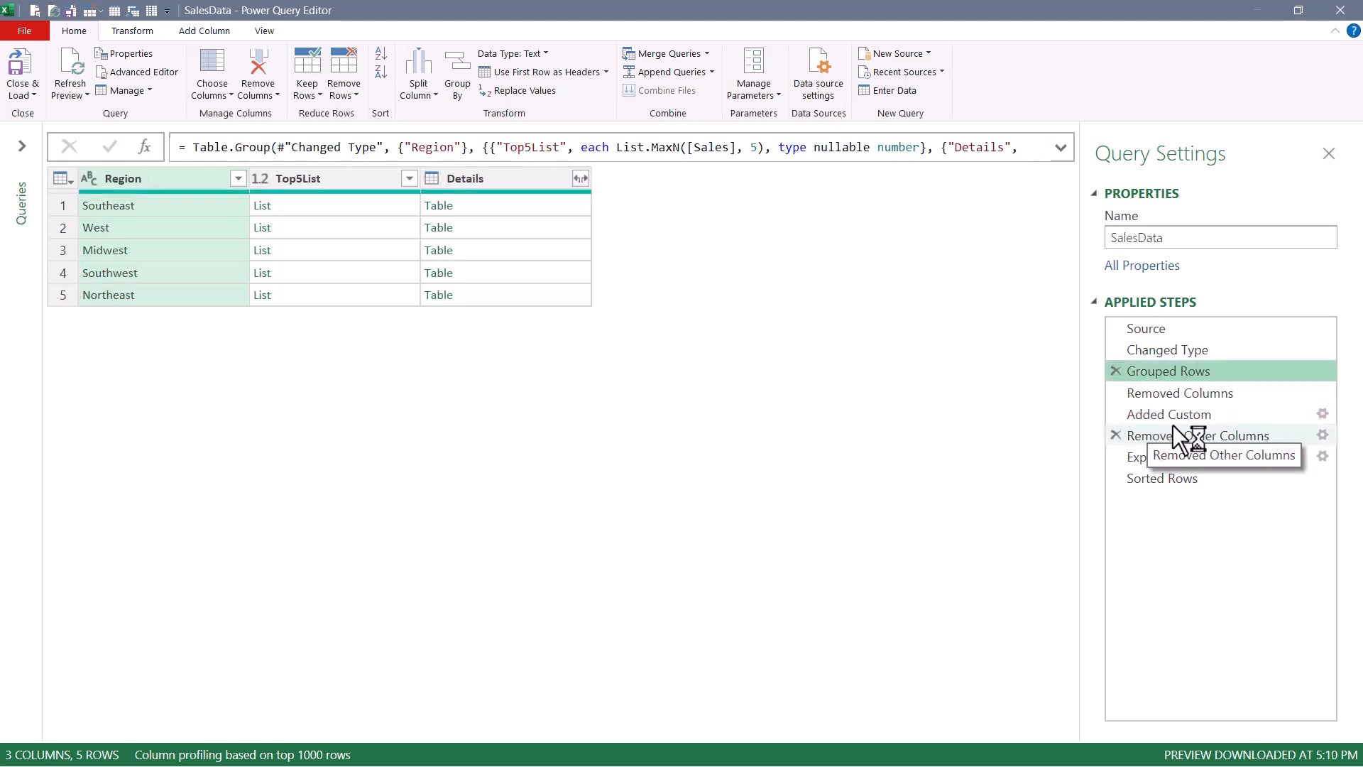
click(1061, 145)
drag(615, 147, 758, 147)
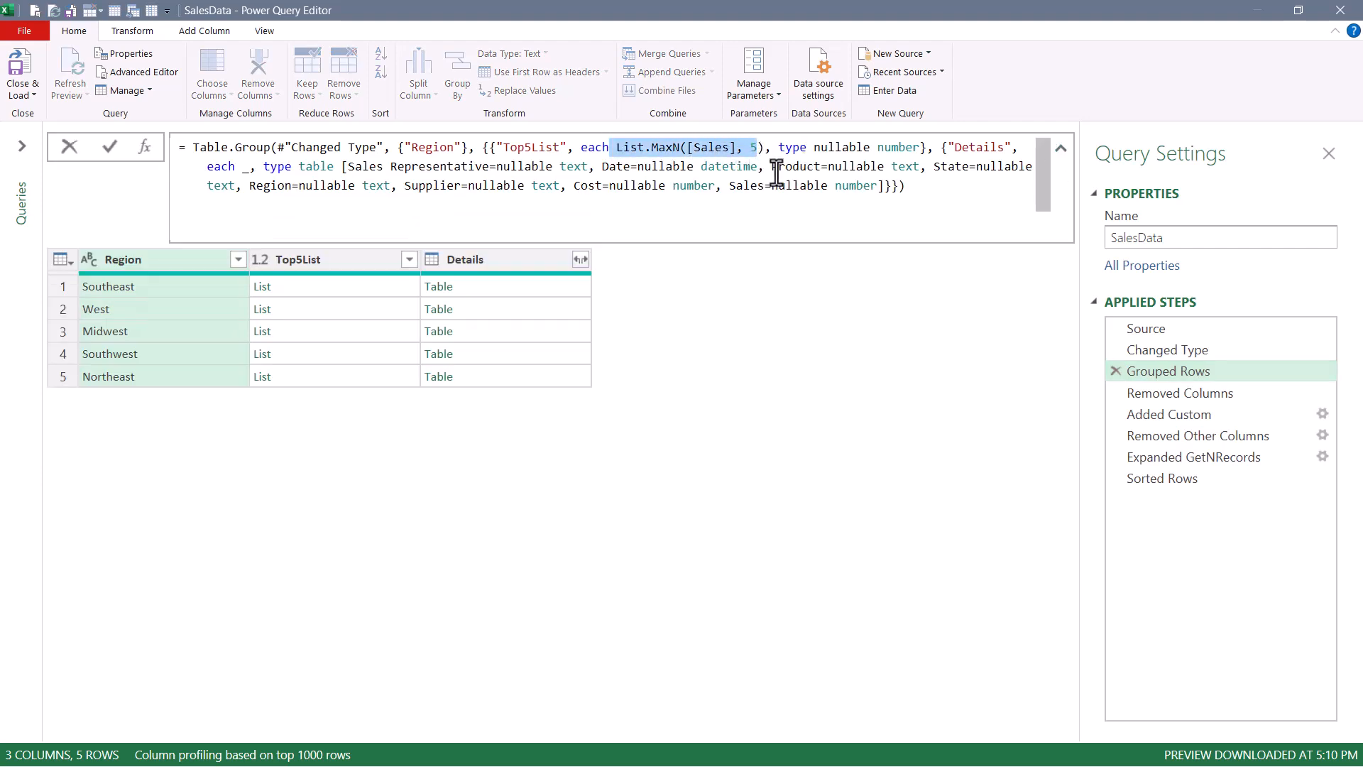
Step: Change the Grouped Rows expression to List.MinN([Sales], 1) and check the Sales values in the Sorted Rows result
click(751, 148)
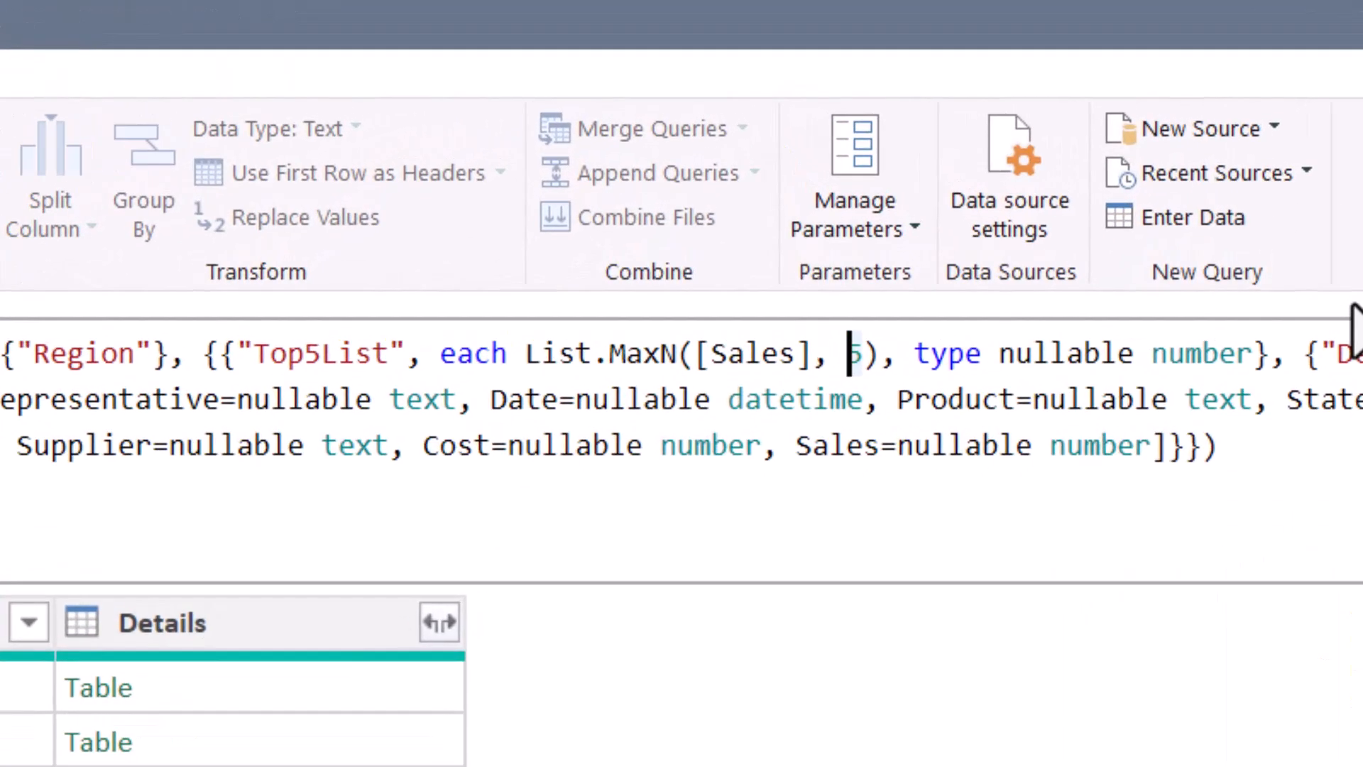
key(Delete)
text(1)
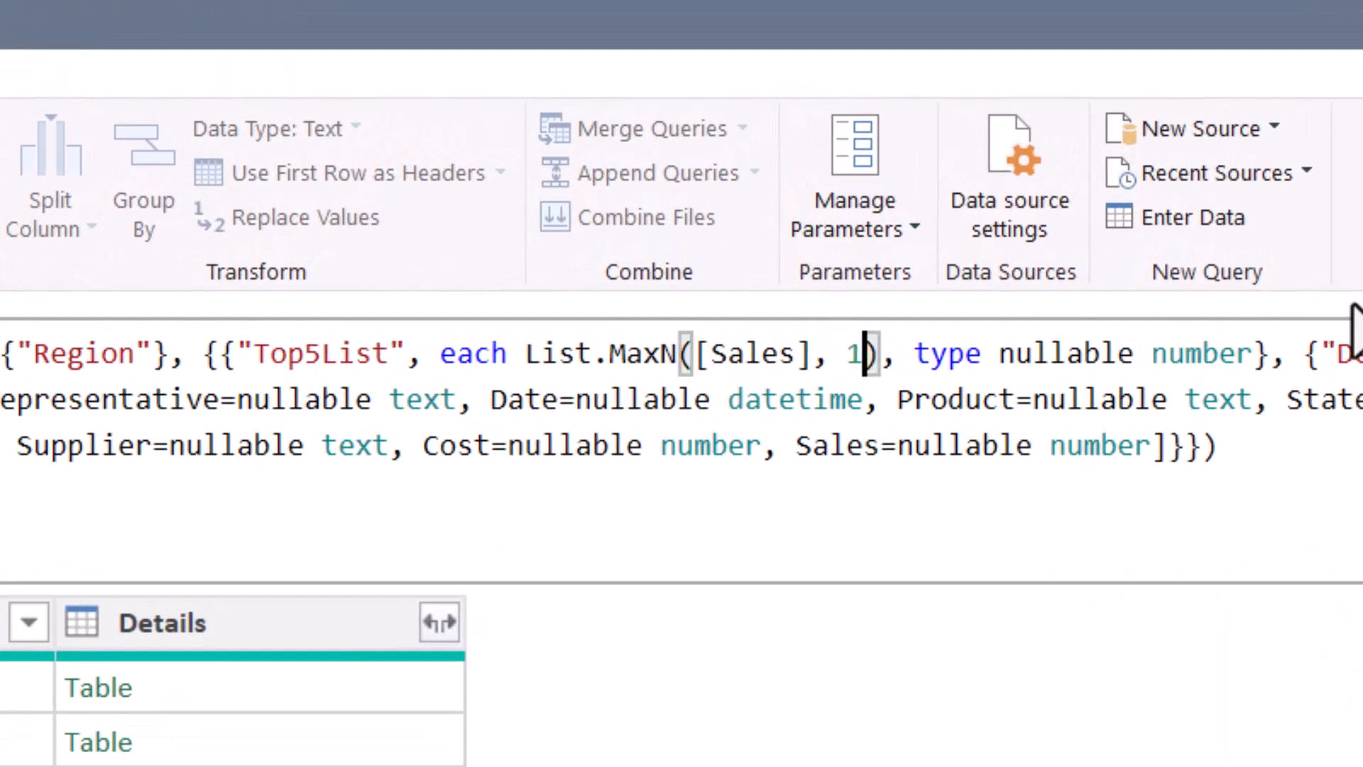
drag(608, 353, 659, 353)
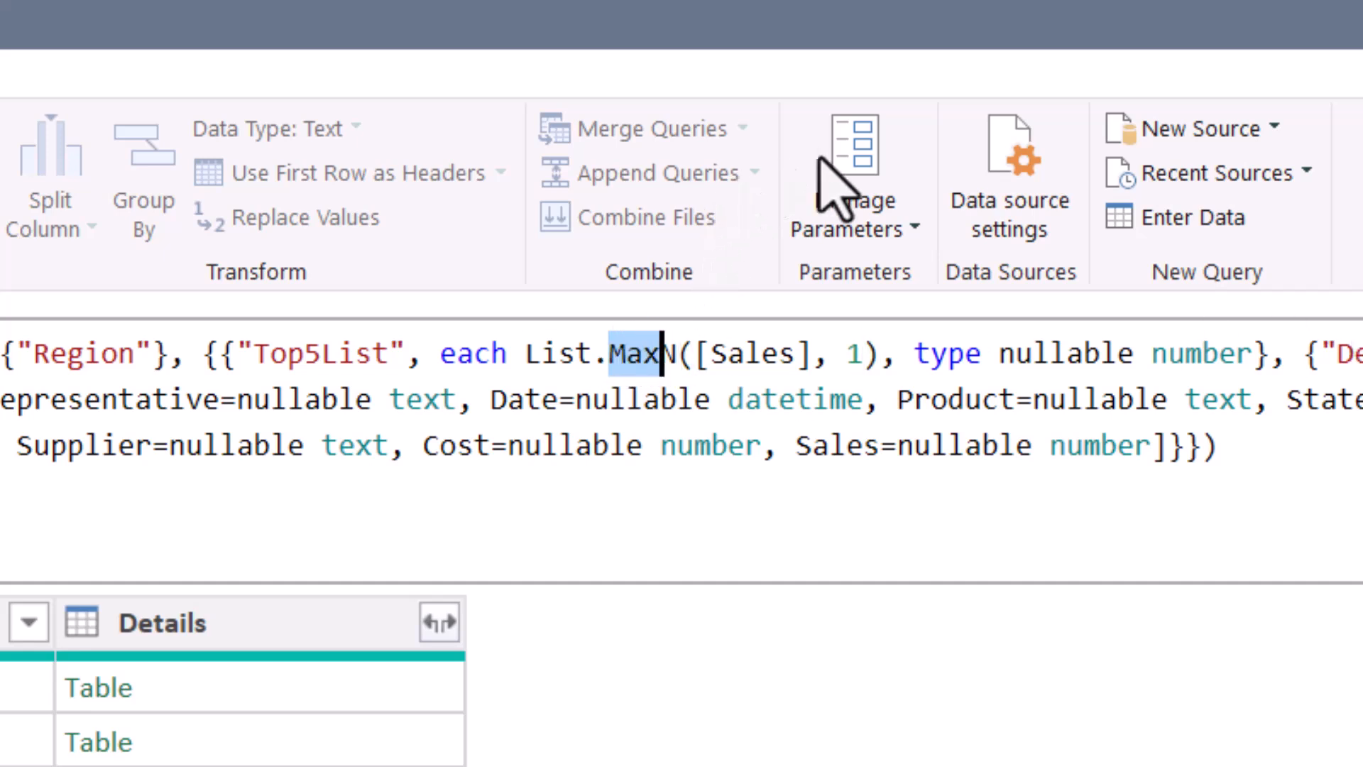
text(Min)
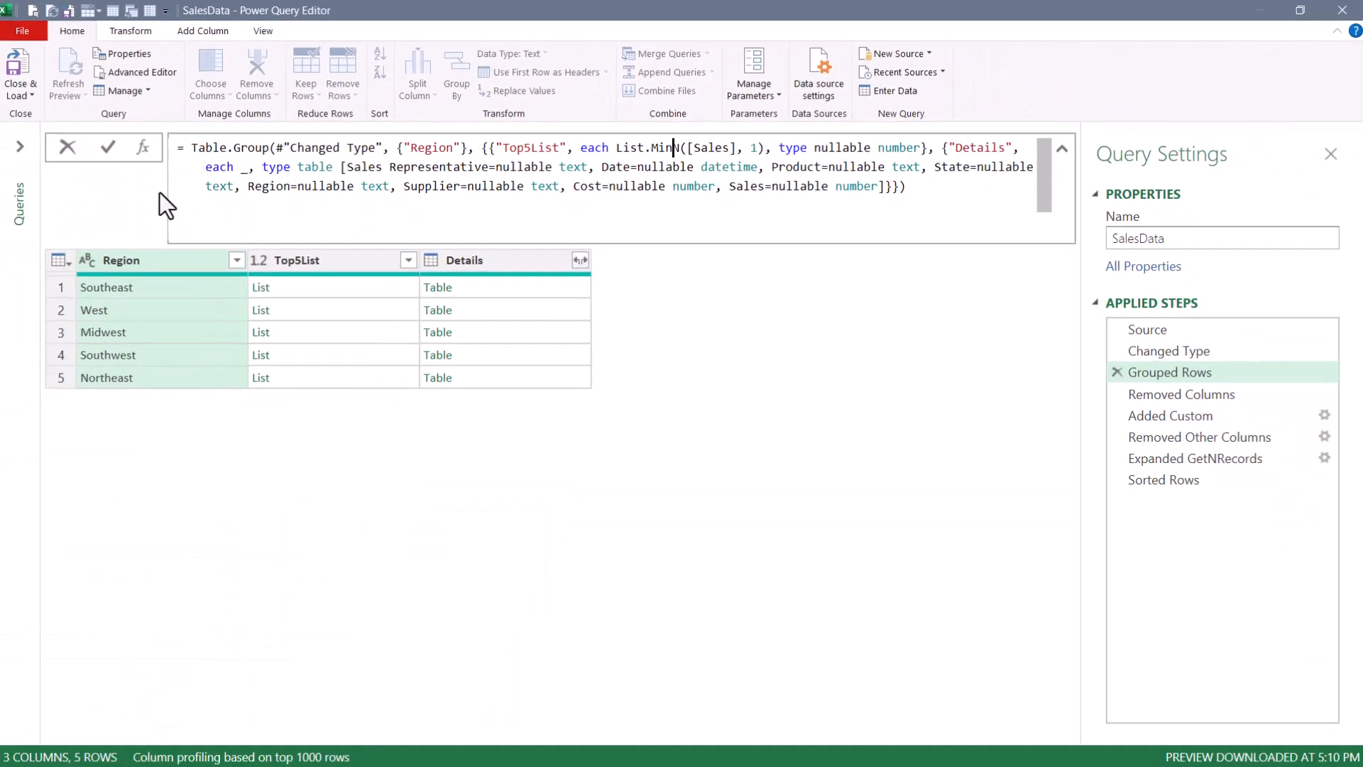
click(106, 143)
click(1174, 480)
drag(375, 733, 628, 733)
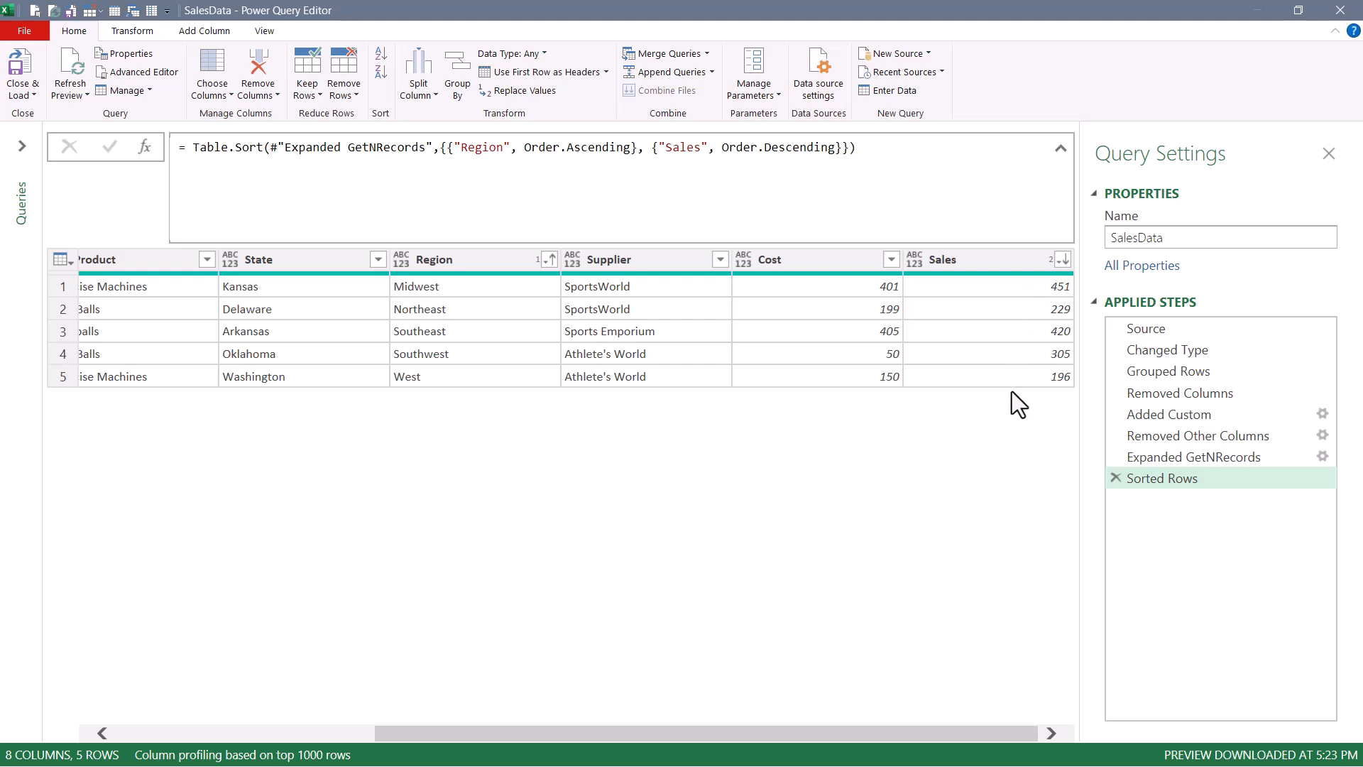
Step: Set the List.MinN item count in the Grouped Rows formula to 6, check the Sorted Rows result, and return to Grouped Rows
click(1150, 371)
click(758, 148)
key(BackSpace)
text(6)
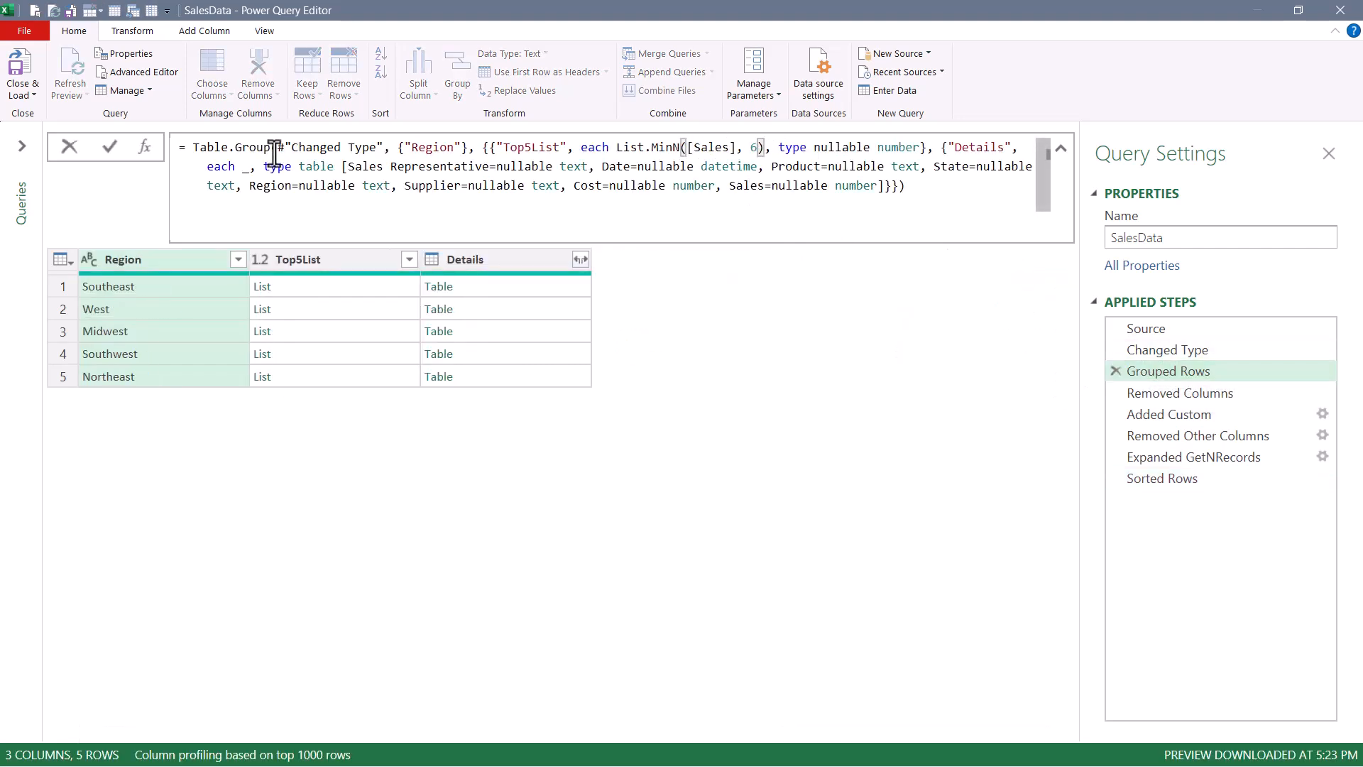
click(110, 147)
click(1130, 472)
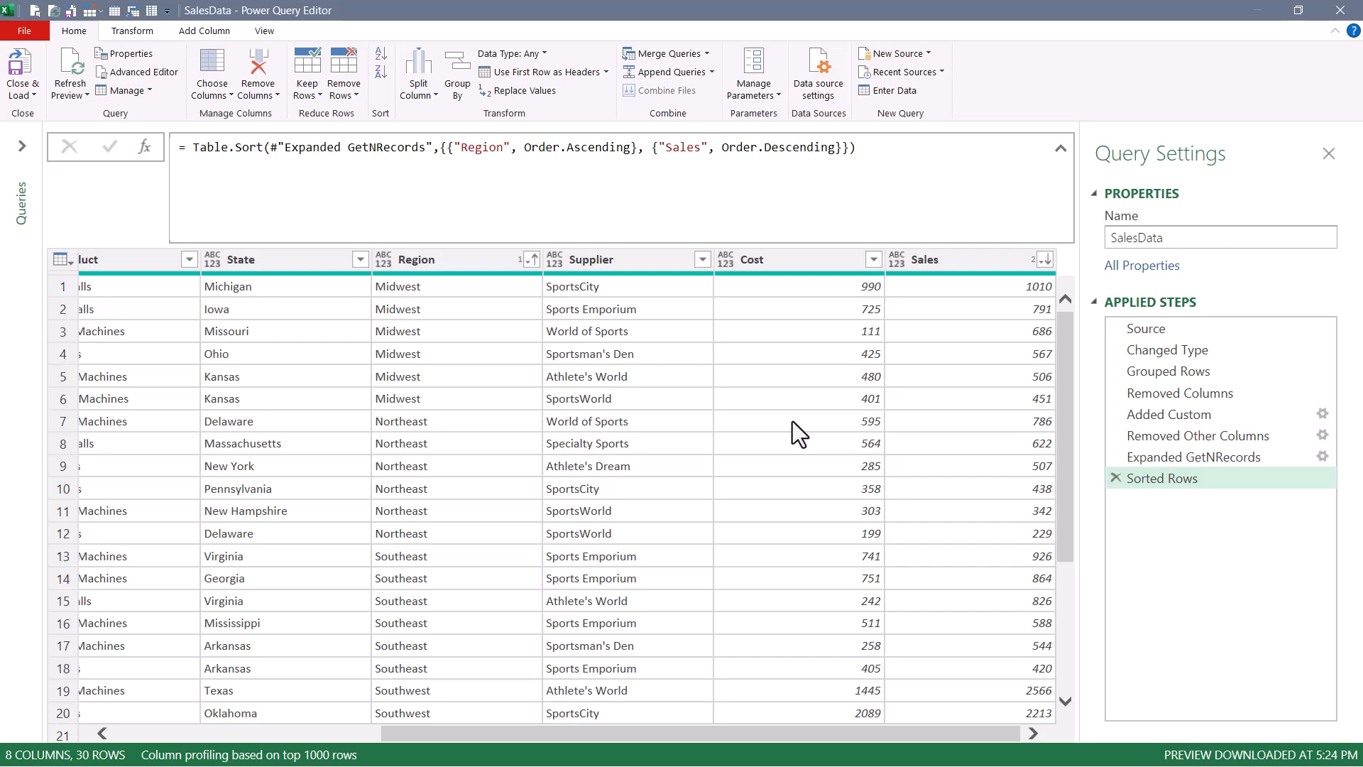
click(1144, 371)
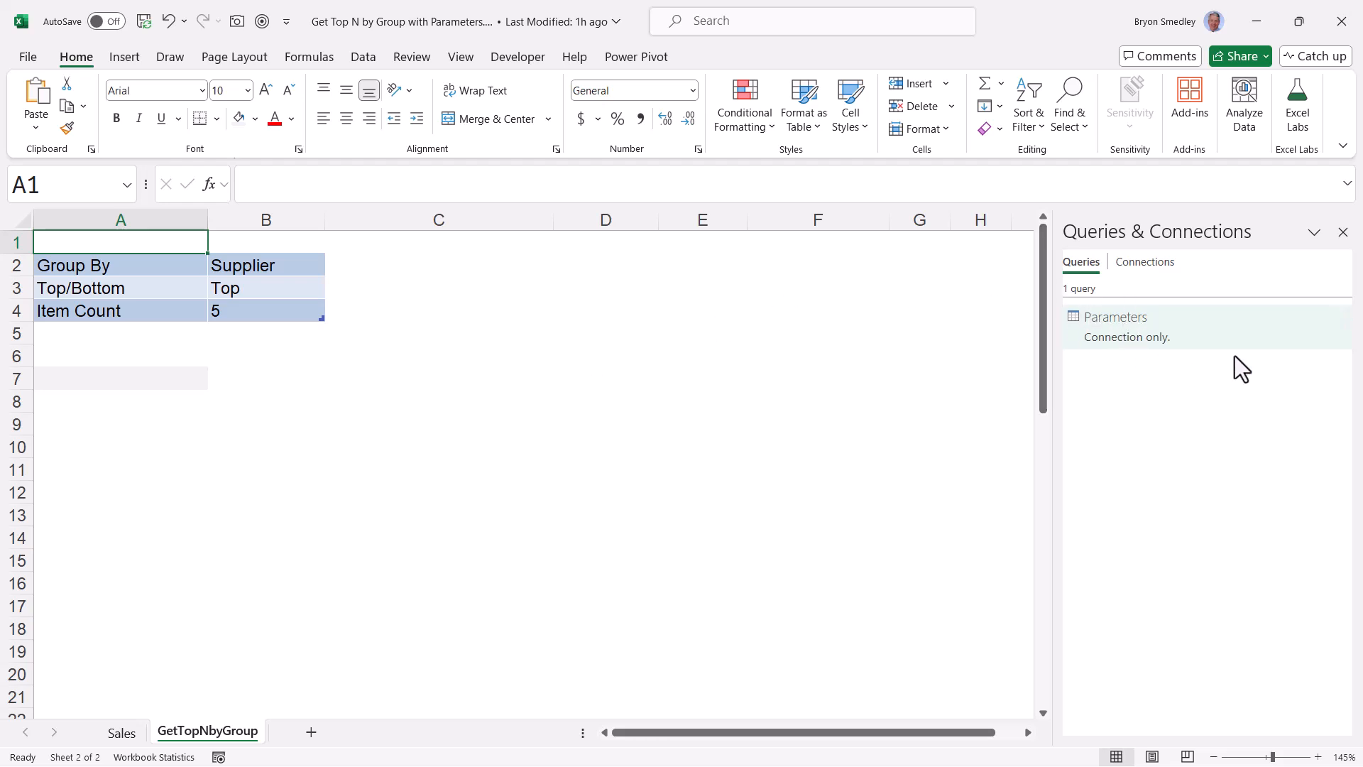
Step: Open the Parameters query of the Get Top N by Group with Parameters workbook and examine its Group By, TopBottom and Item Count values
right_click(1216, 335)
click(1227, 383)
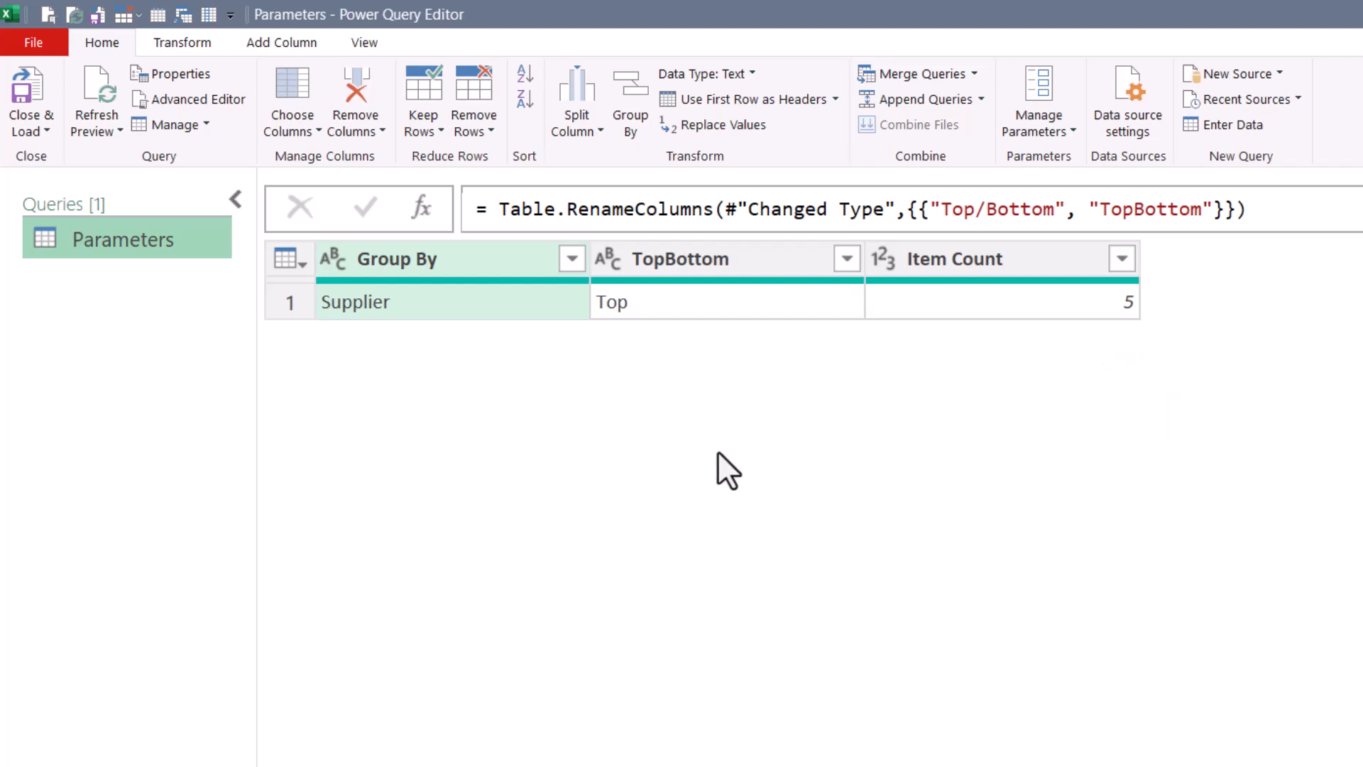
click(654, 305)
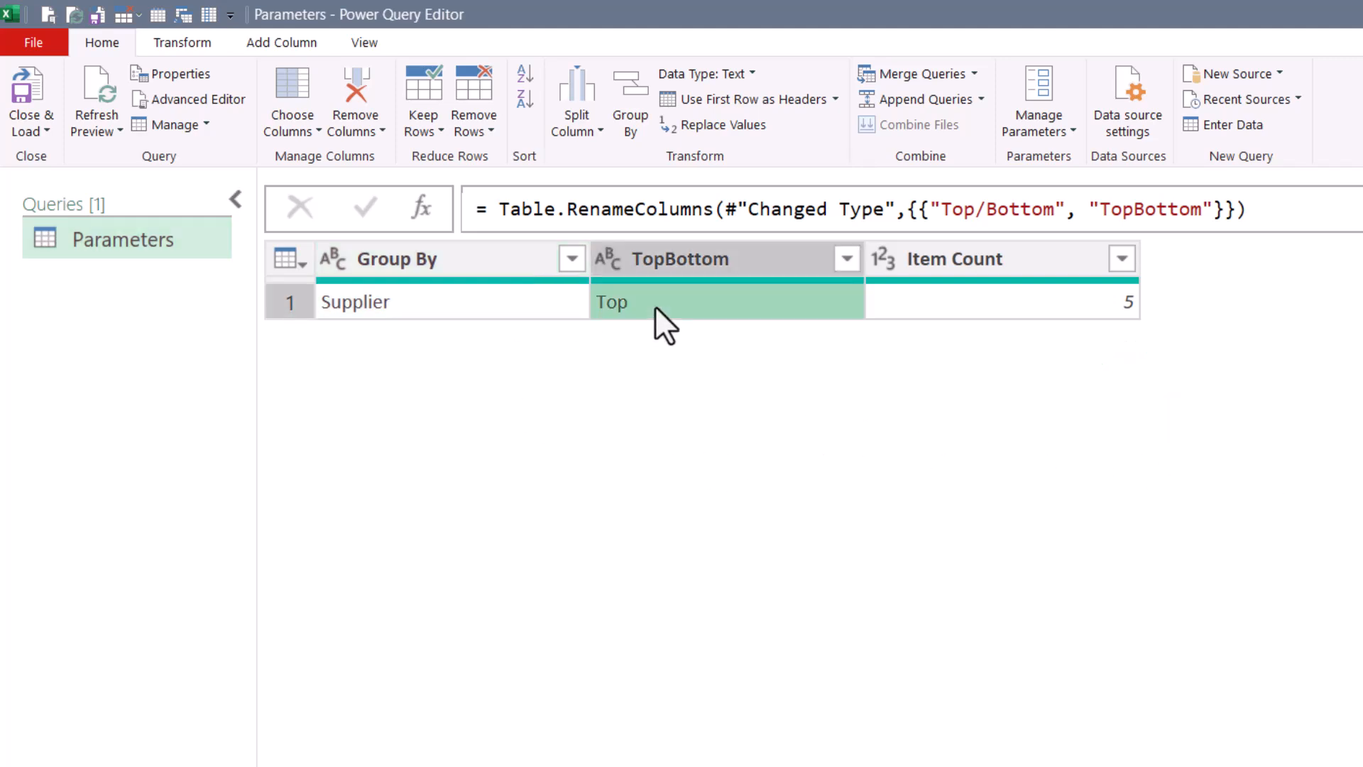
click(948, 313)
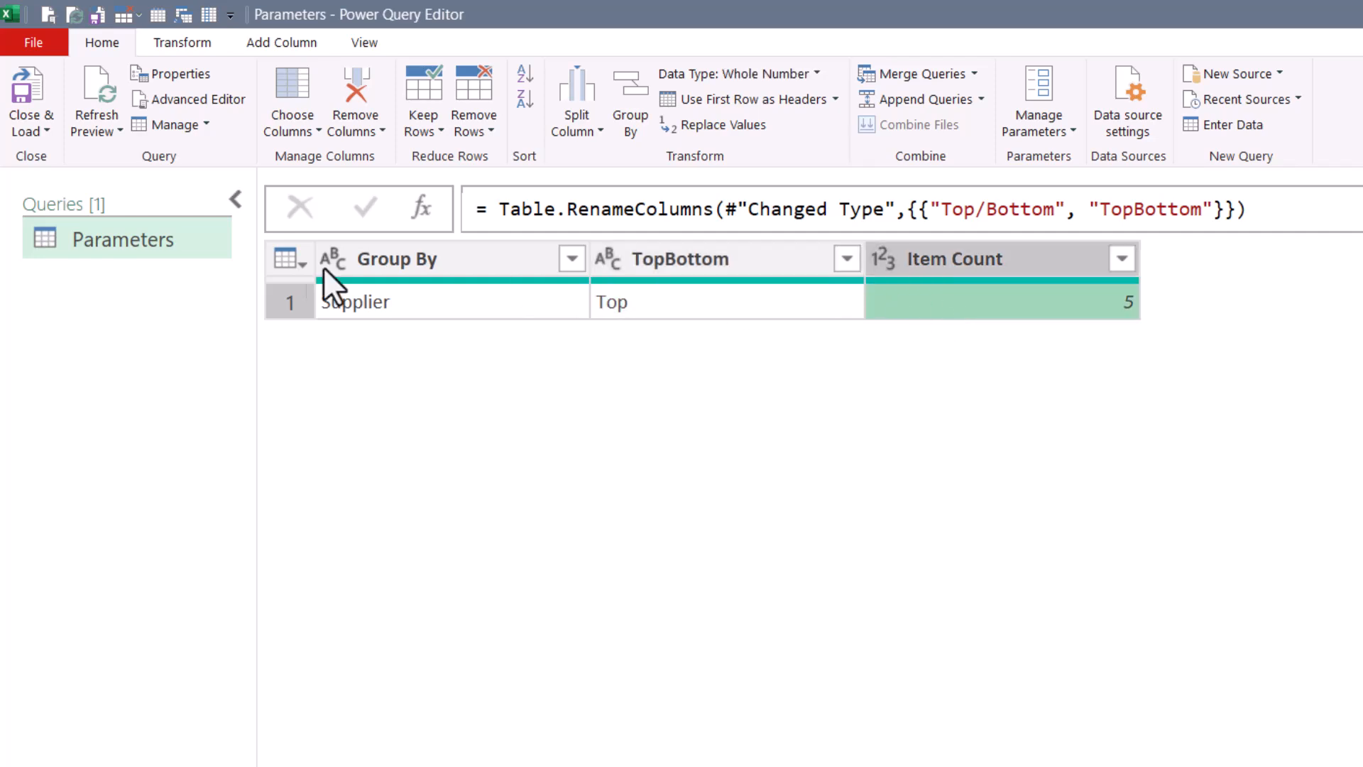
click(166, 236)
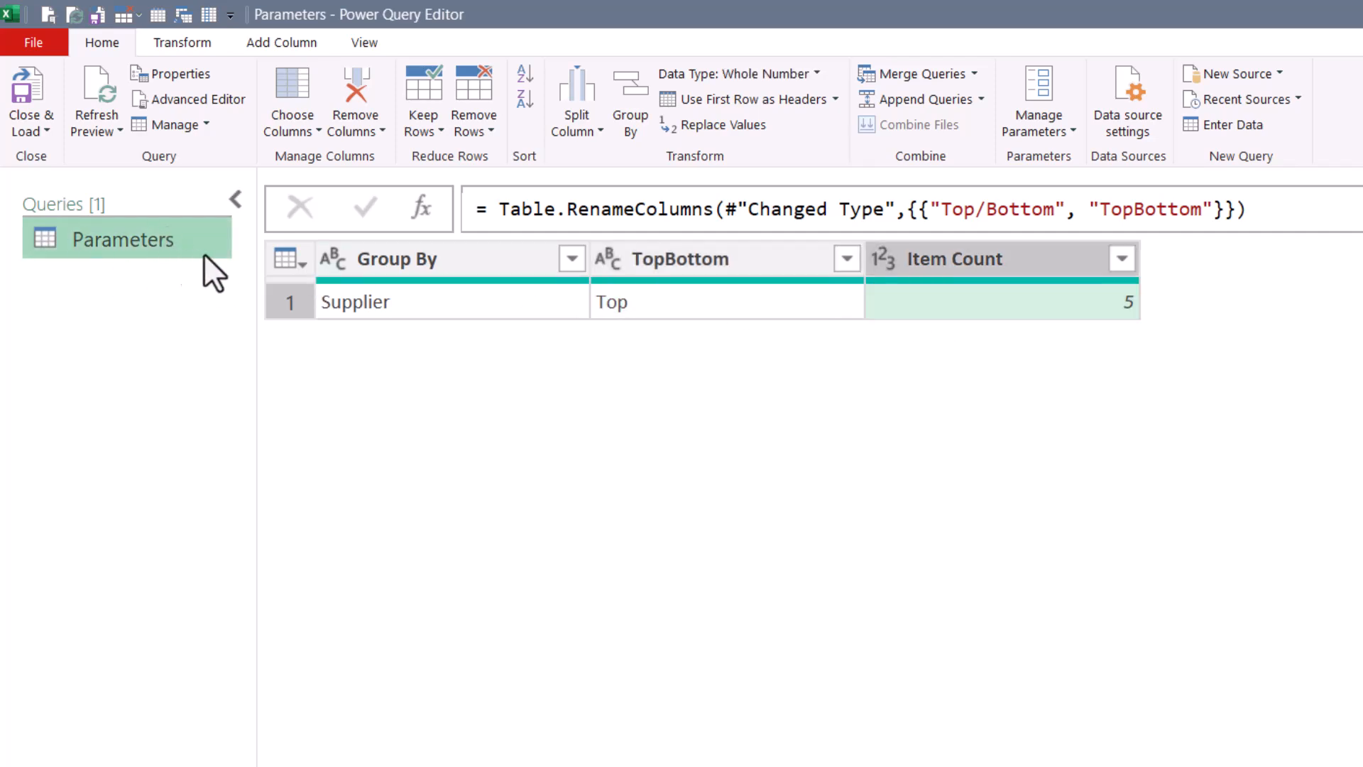
click(477, 263)
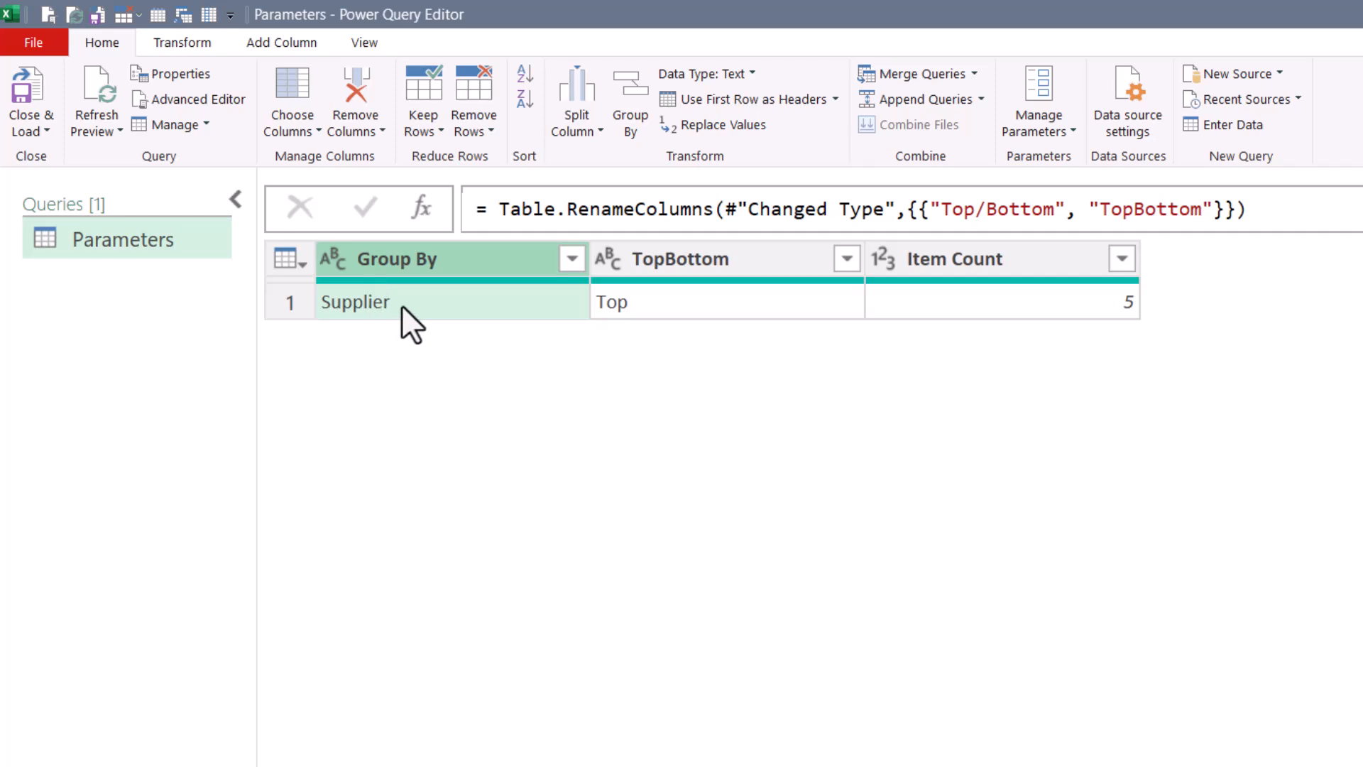
click(466, 297)
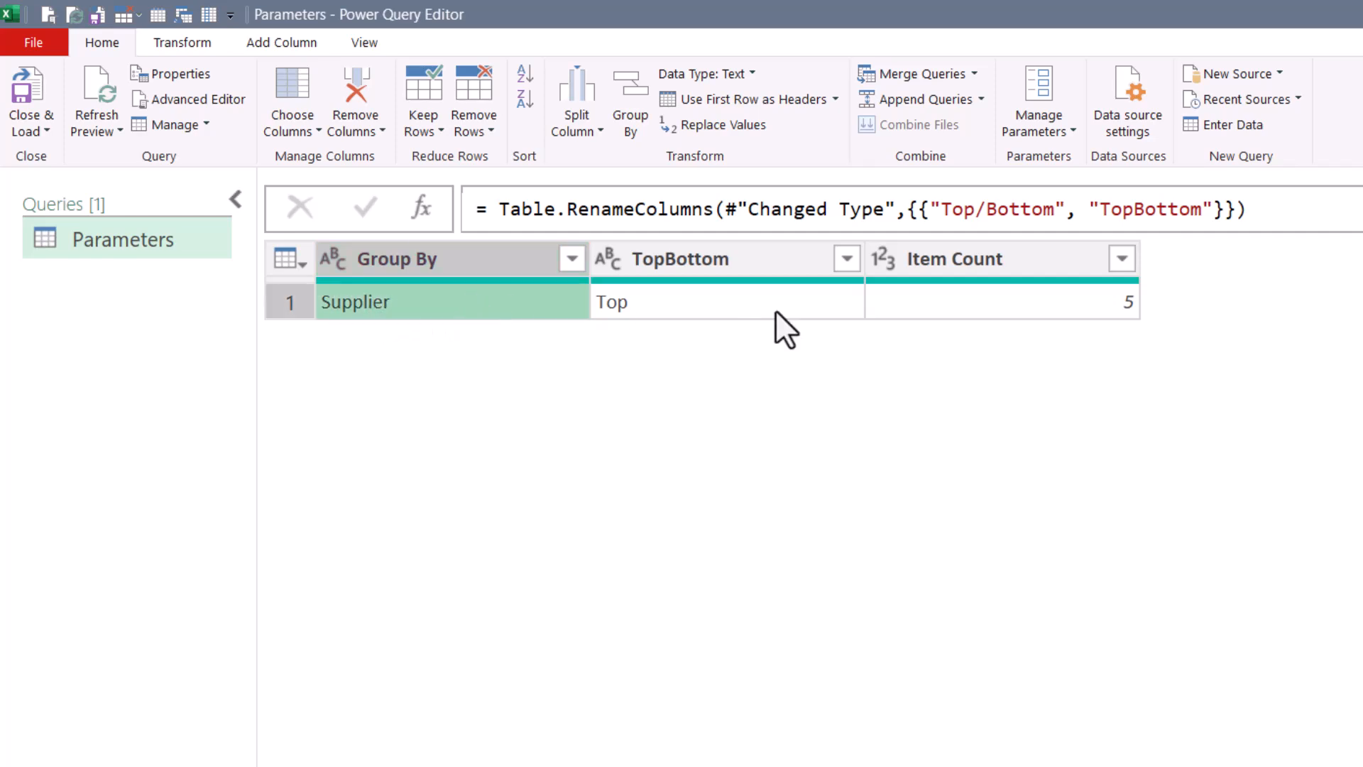
click(760, 300)
click(948, 300)
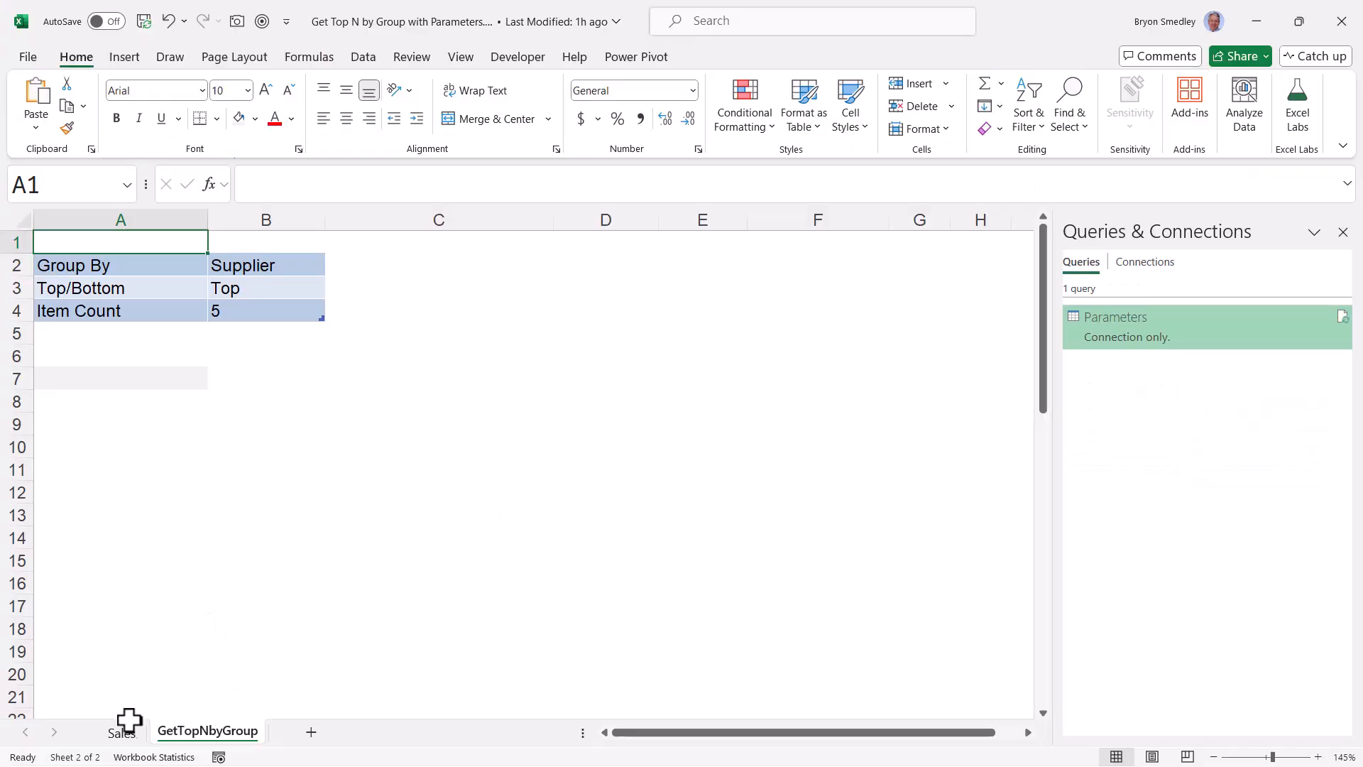
Step: Check the table name on the Sales sheet and bring the SalesData table into Power Query as a new query
click(128, 725)
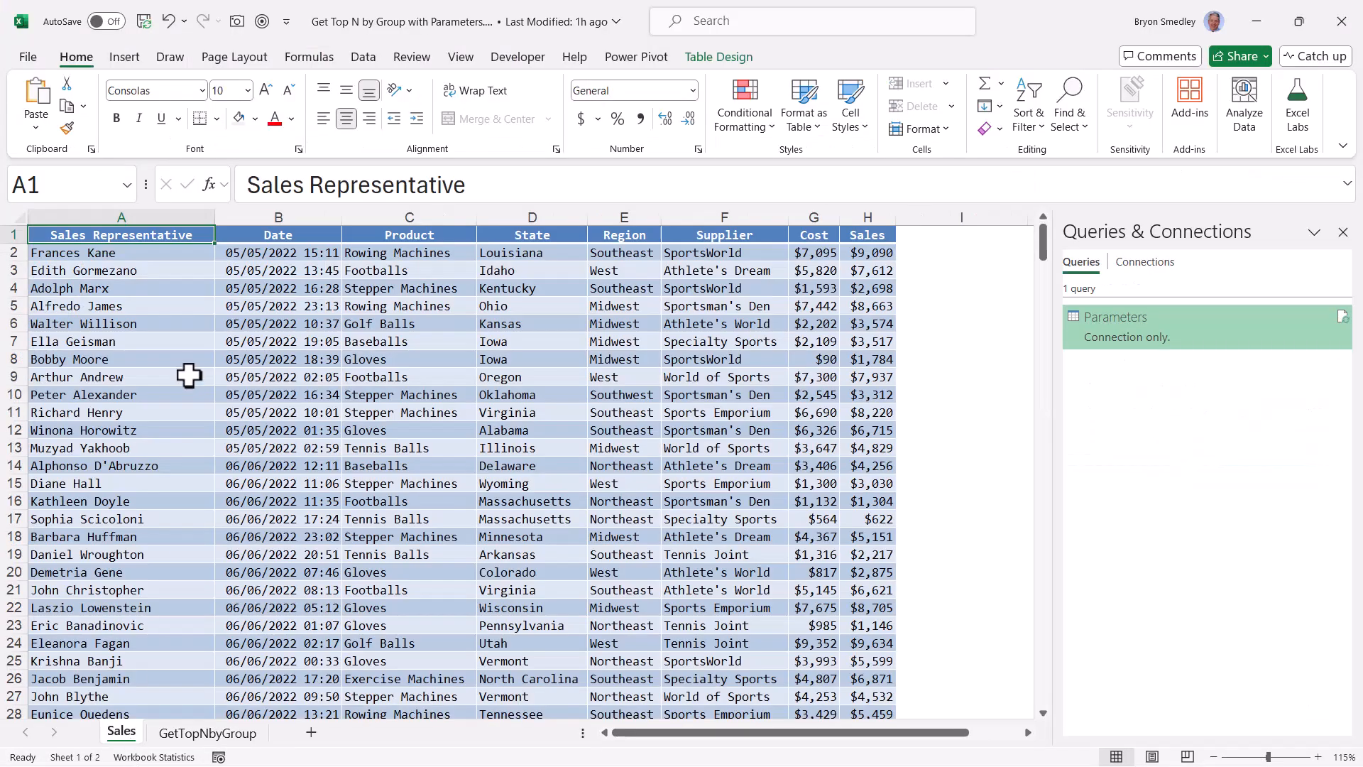
click(737, 61)
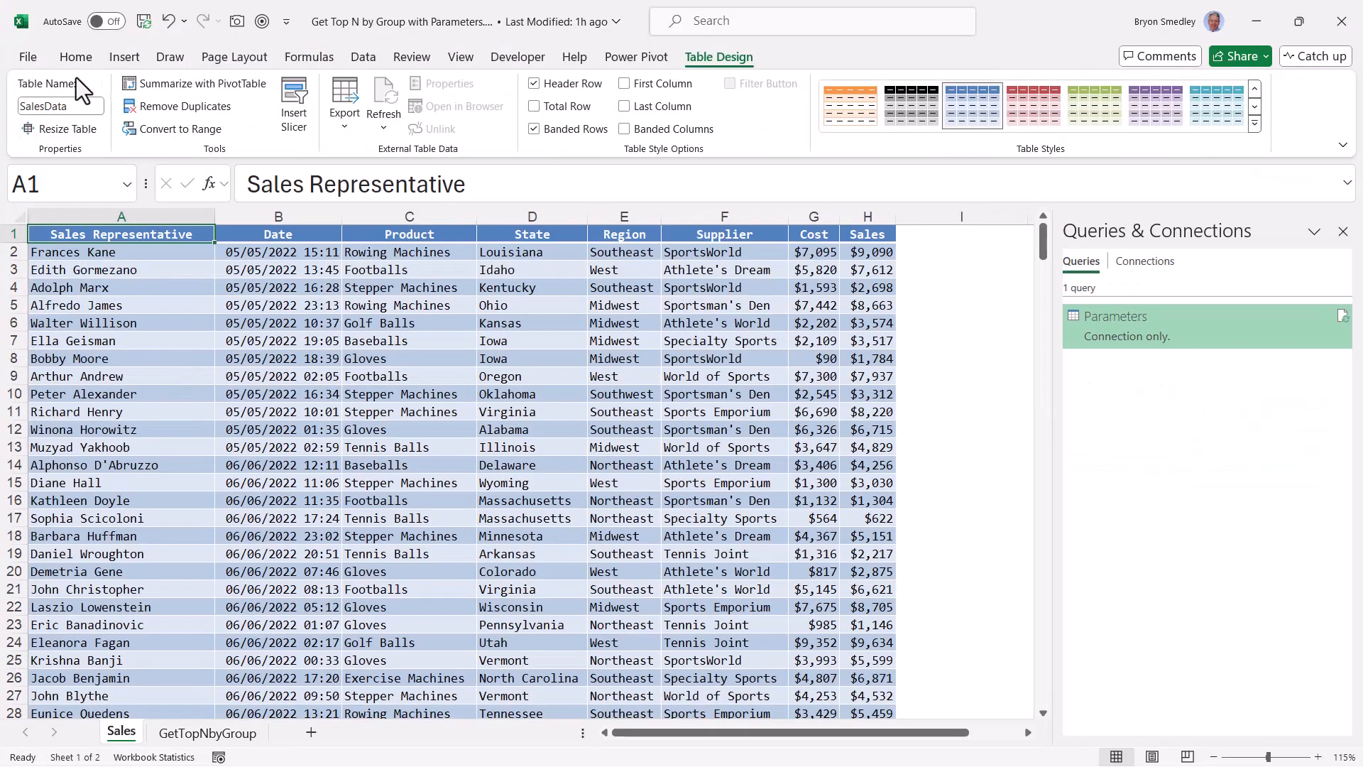
click(363, 56)
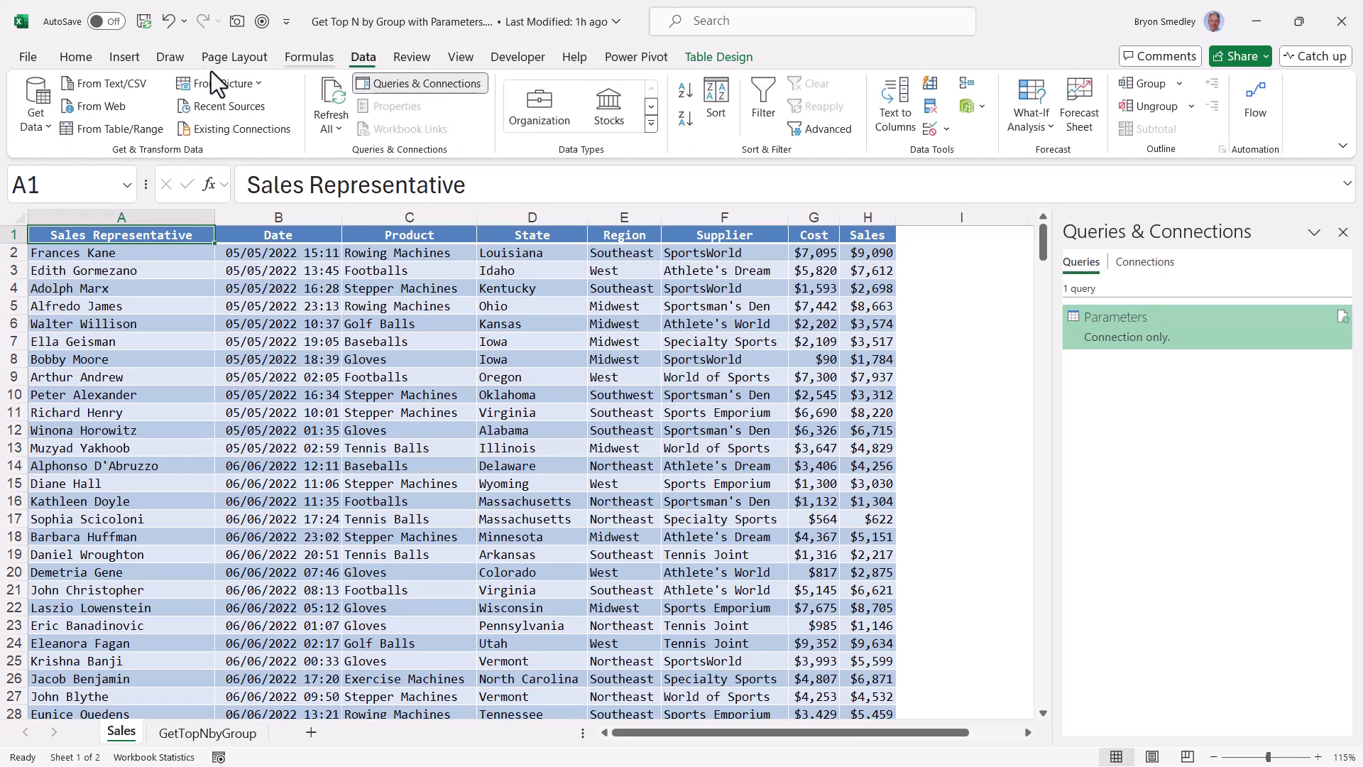
click(80, 131)
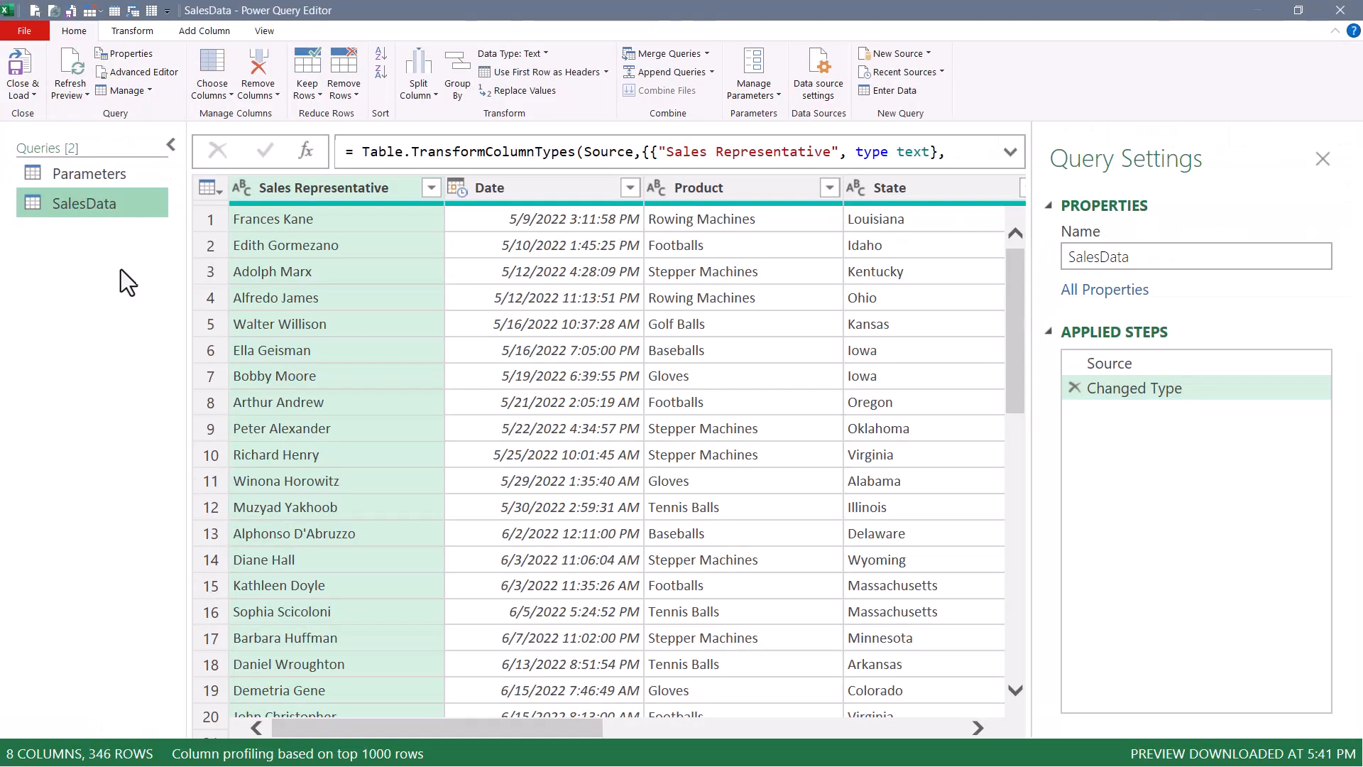
Step: Compare the Parameters and SalesData queries, and delete the Changed Type step from SalesData
click(117, 170)
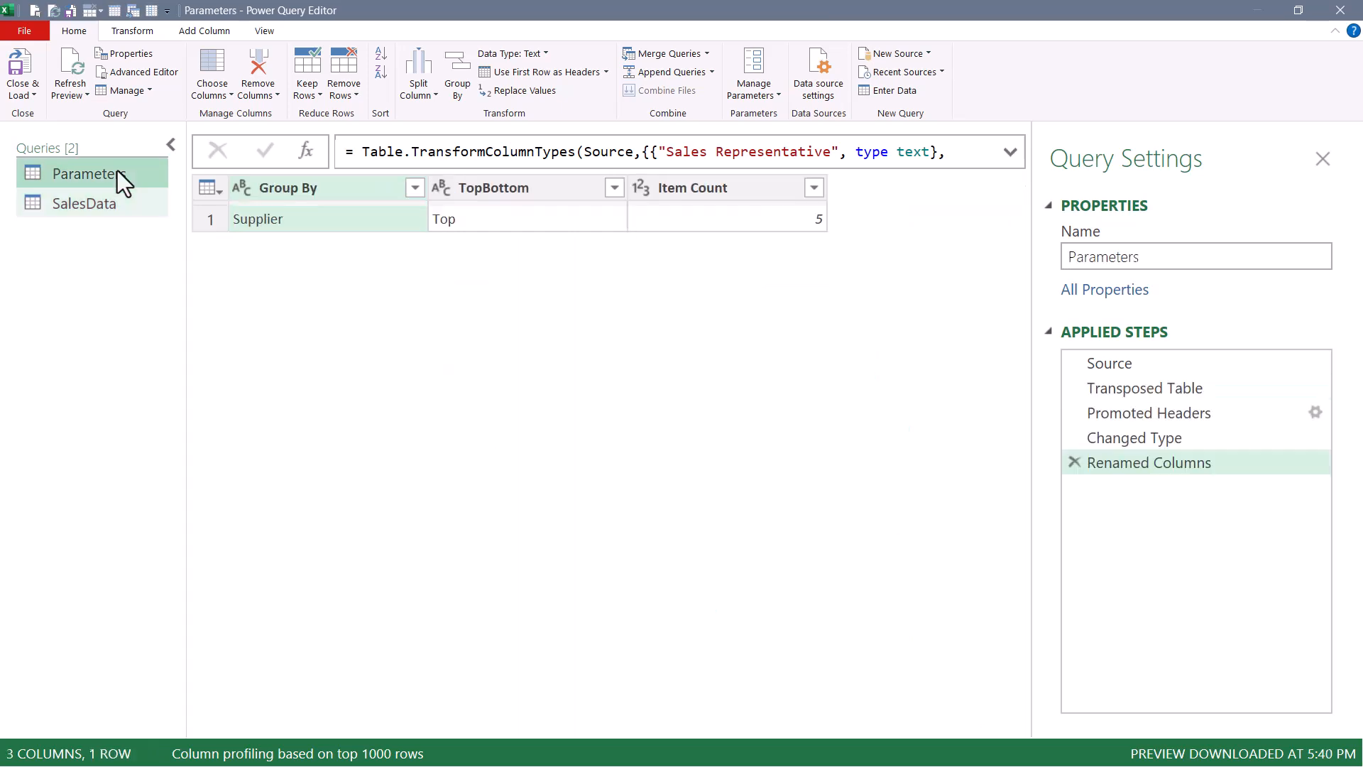
click(116, 203)
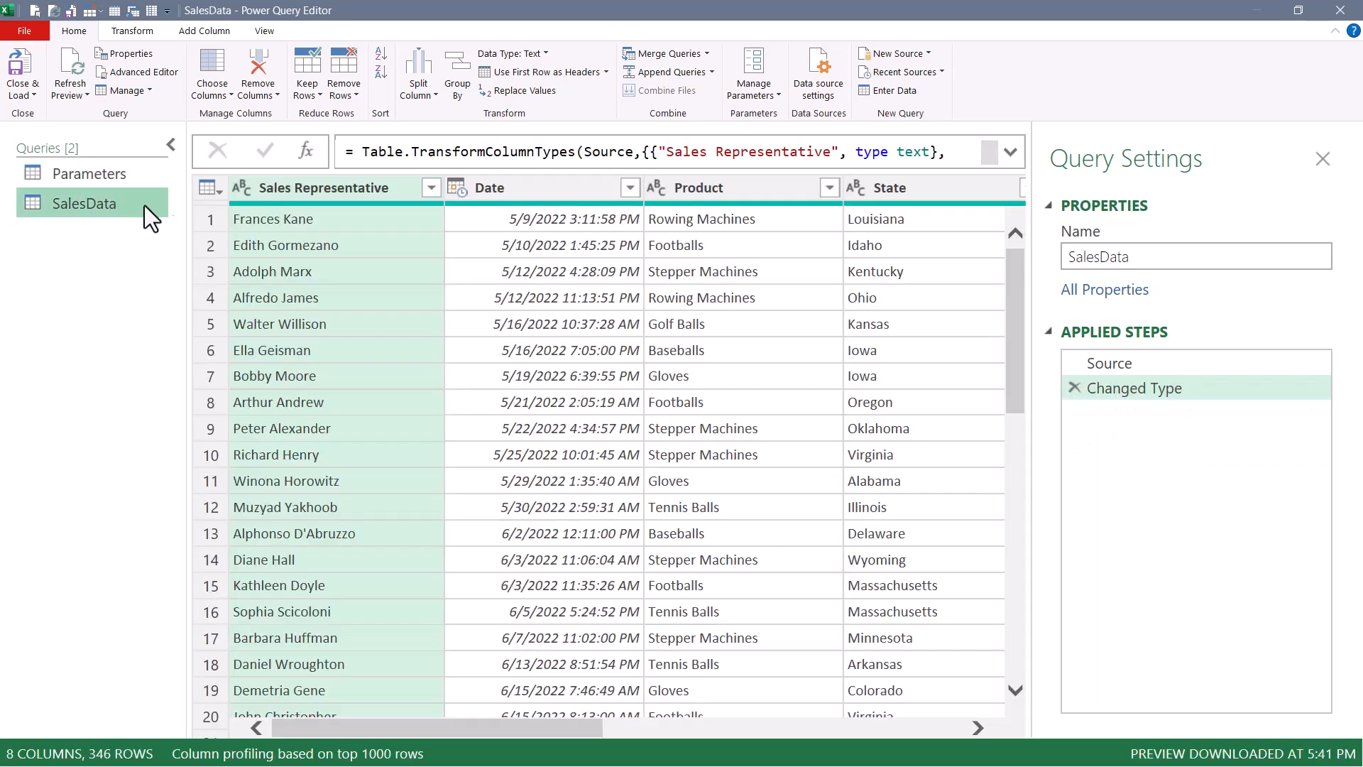
click(1073, 388)
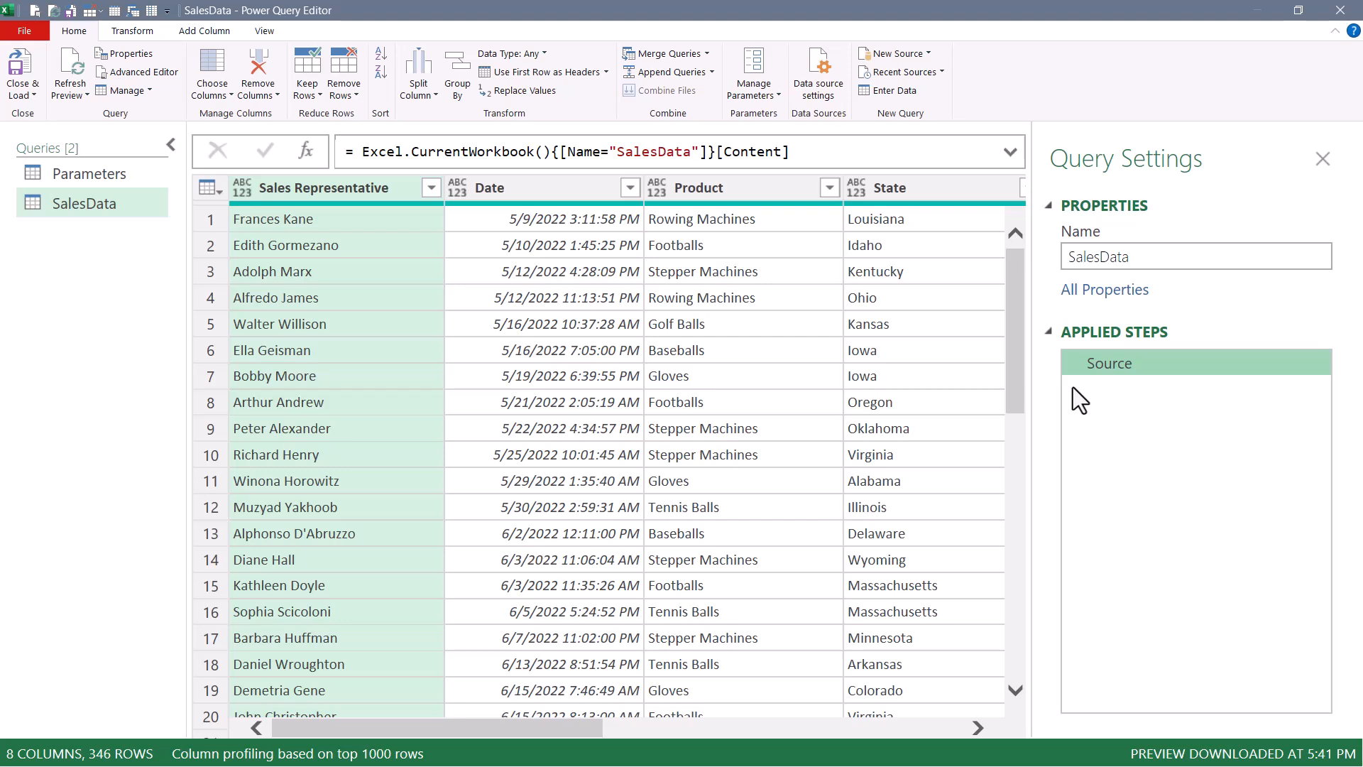
drag(412, 730, 588, 731)
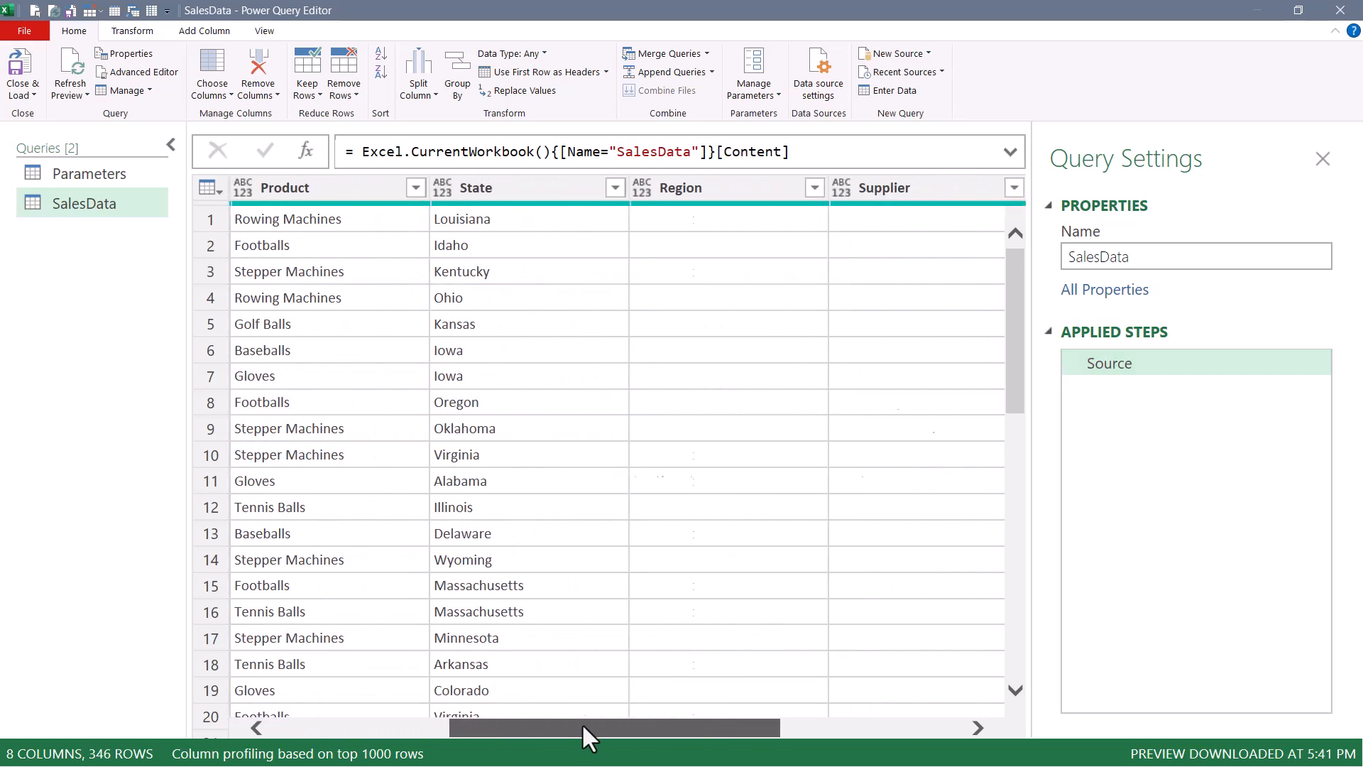
Step: Set up an advanced Group By on the Region column with an Items aggregation that sums Sales
click(713, 192)
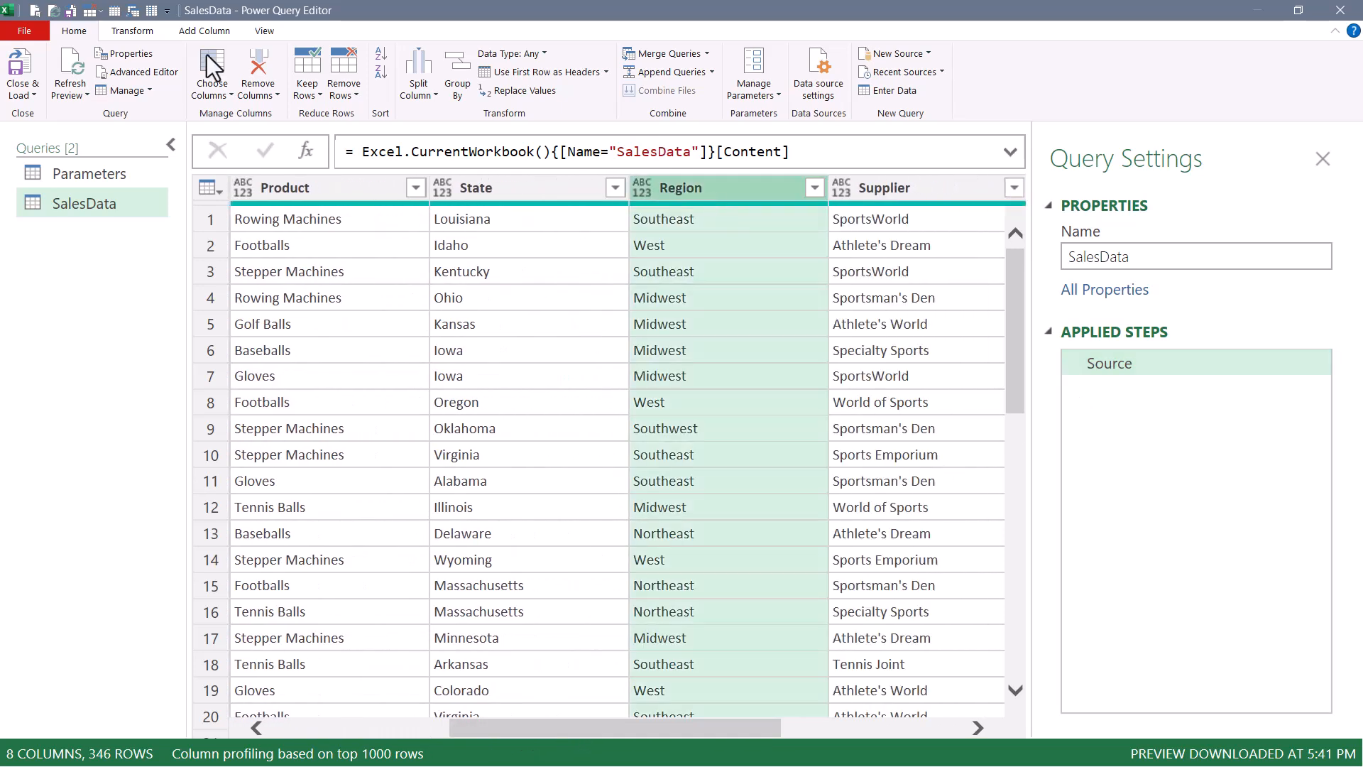
click(457, 74)
click(475, 334)
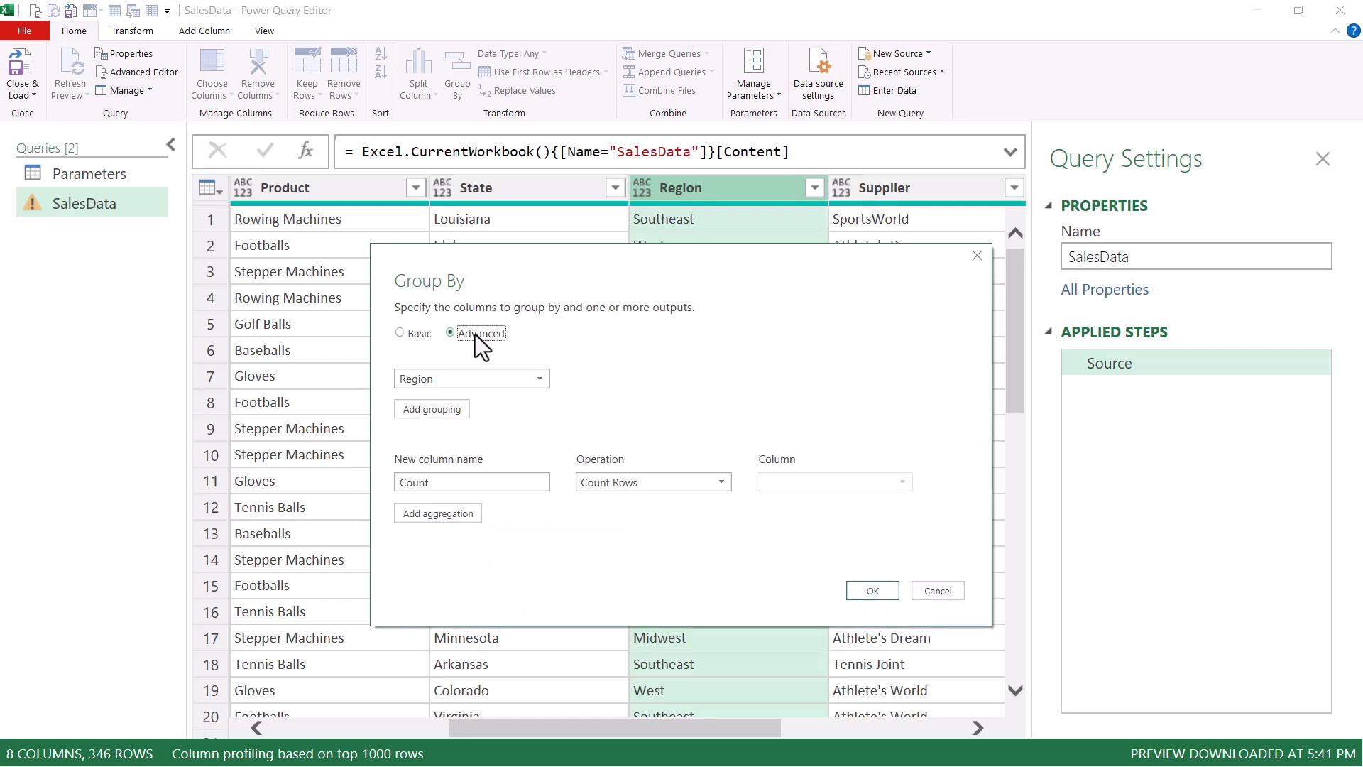
key(Tab)
key(Tab)
key(Tab)
text(Items)
click(671, 481)
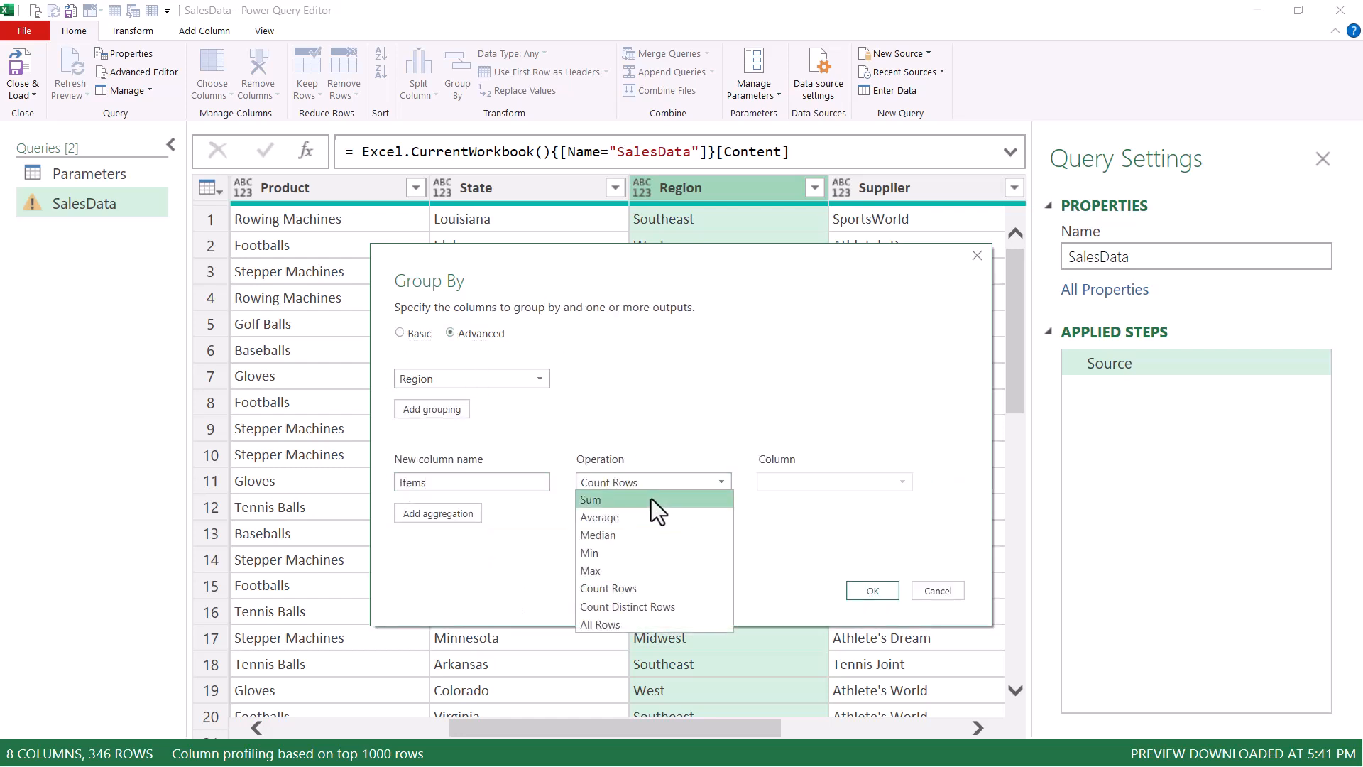
click(651, 499)
click(872, 482)
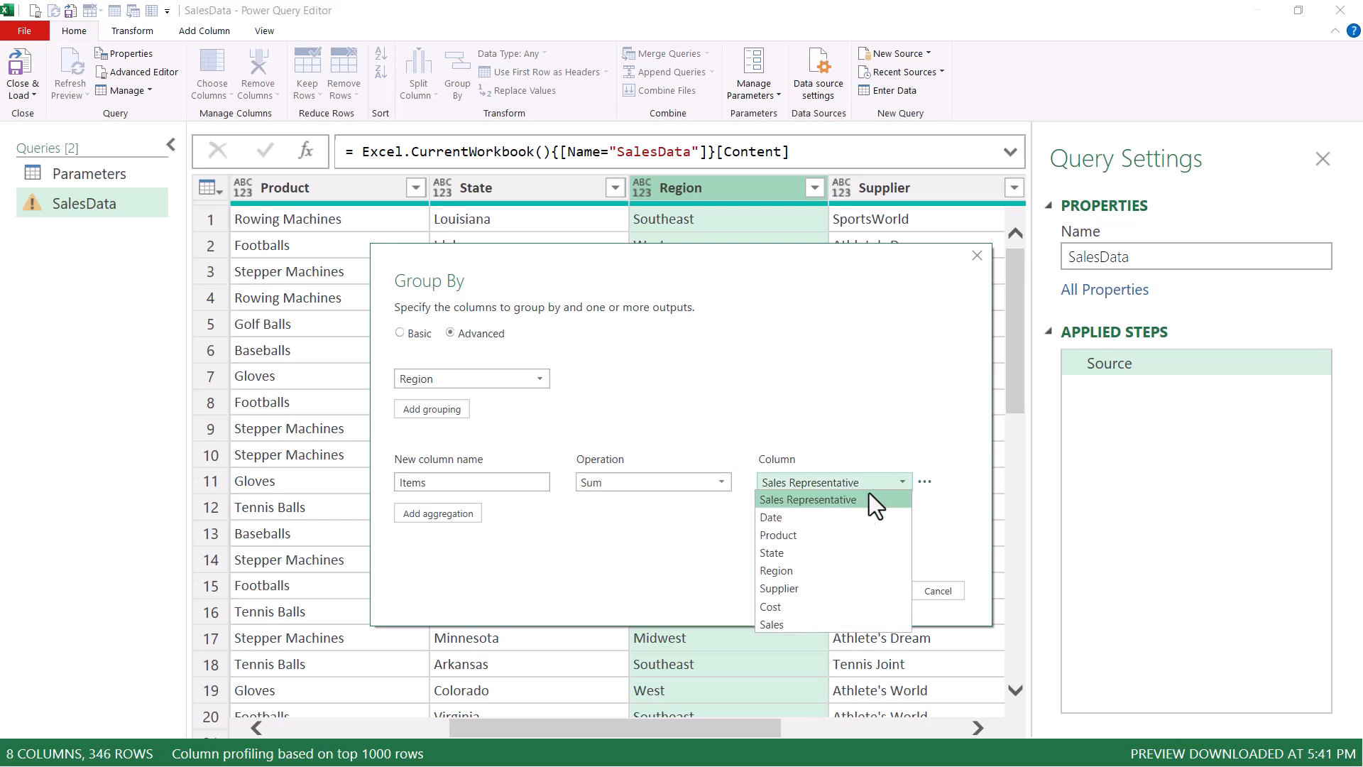
click(794, 620)
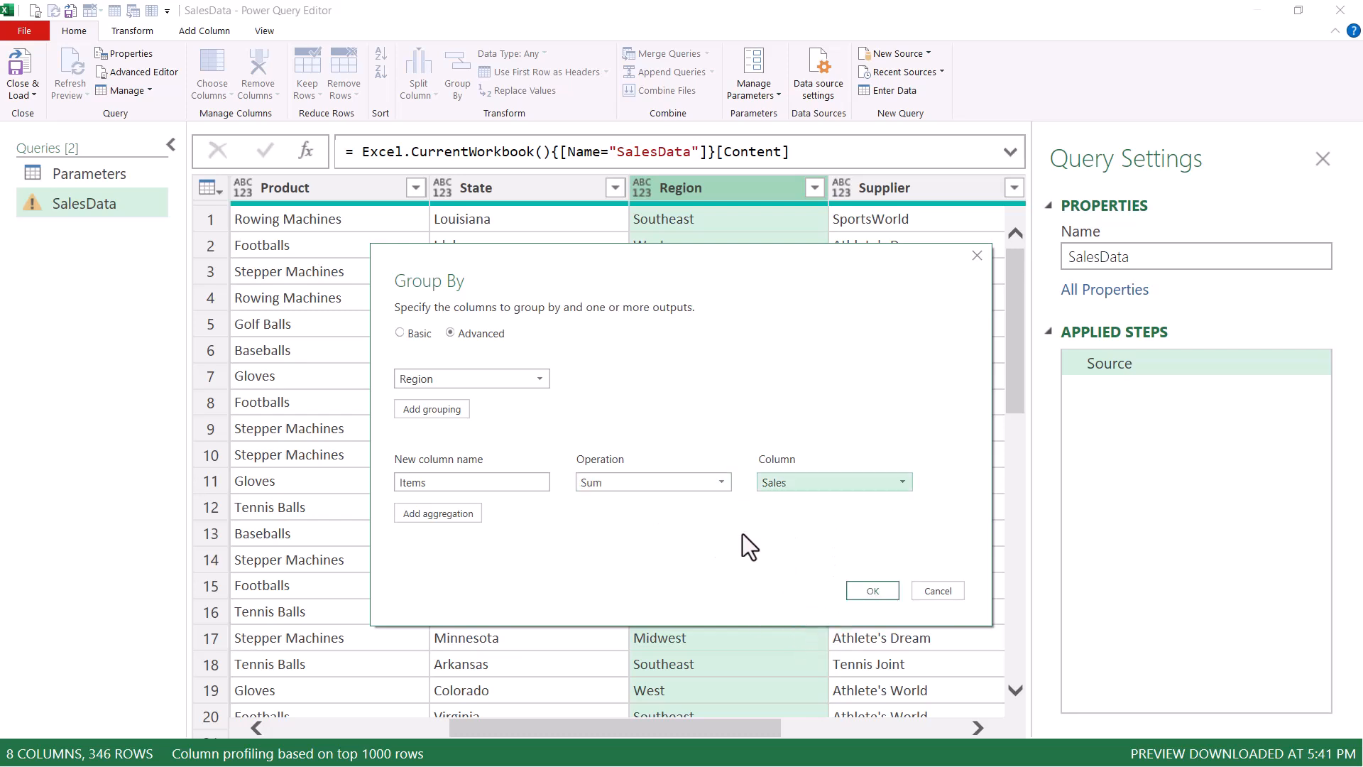
Step: Add a second aggregation named Details using the All Rows operation and apply the grouping
click(417, 511)
text(Details)
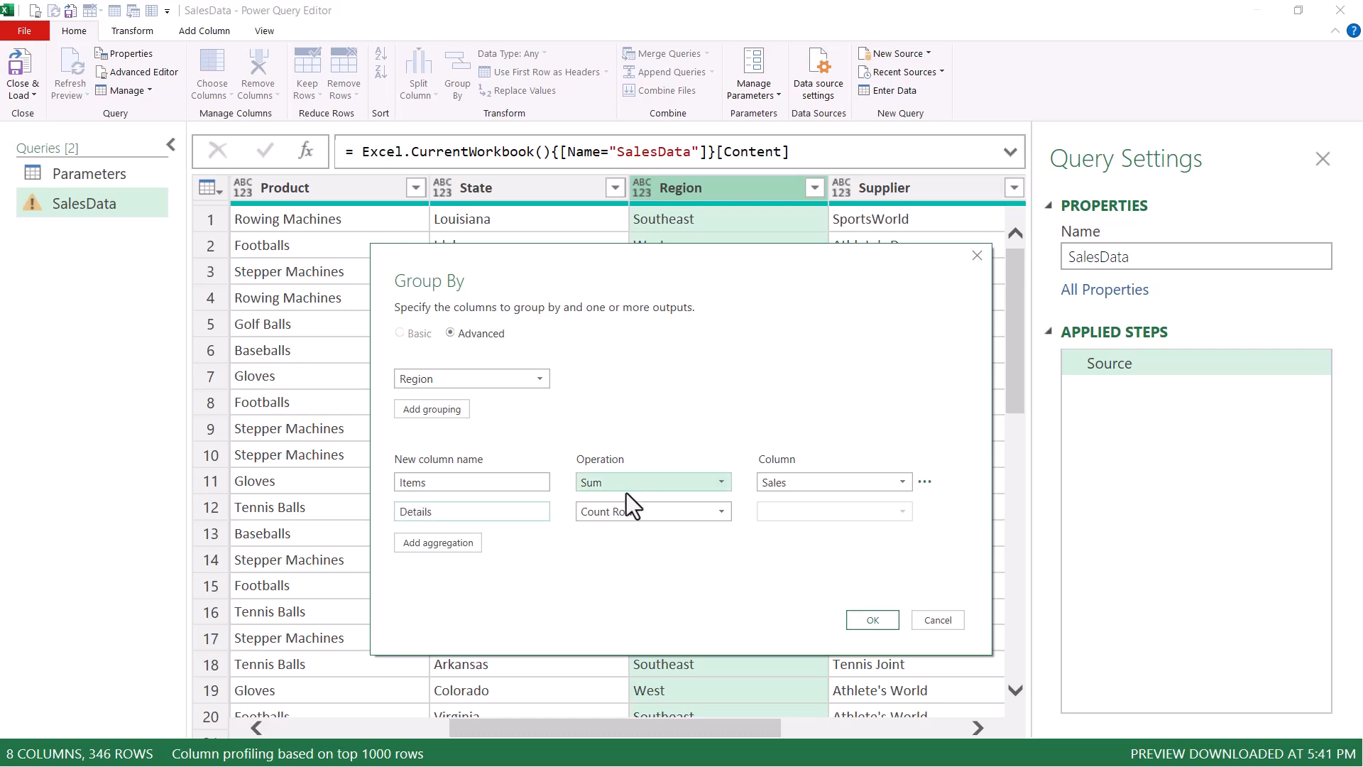
click(634, 510)
click(619, 652)
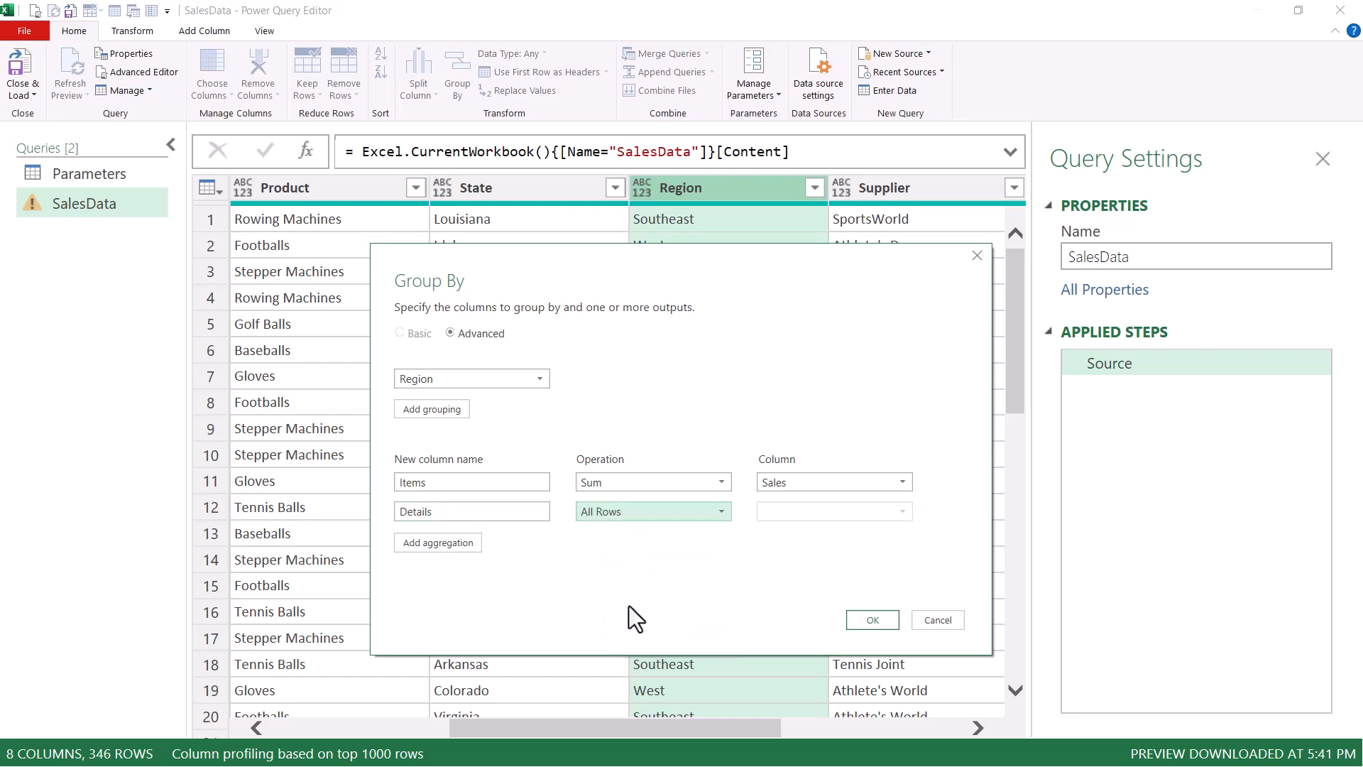
click(872, 619)
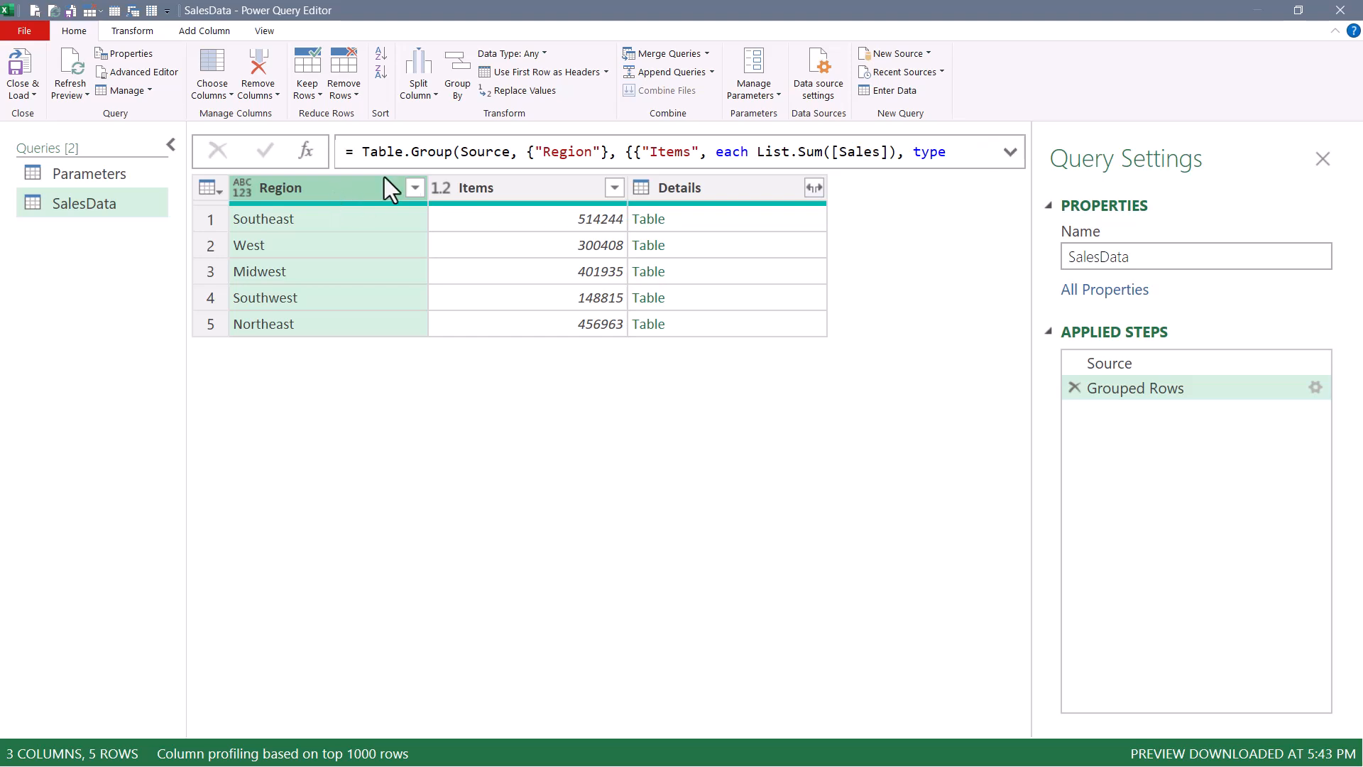
Step: Examine the Region, Items and Details columns, including the nested Details table of the Southeast group
click(492, 190)
click(674, 191)
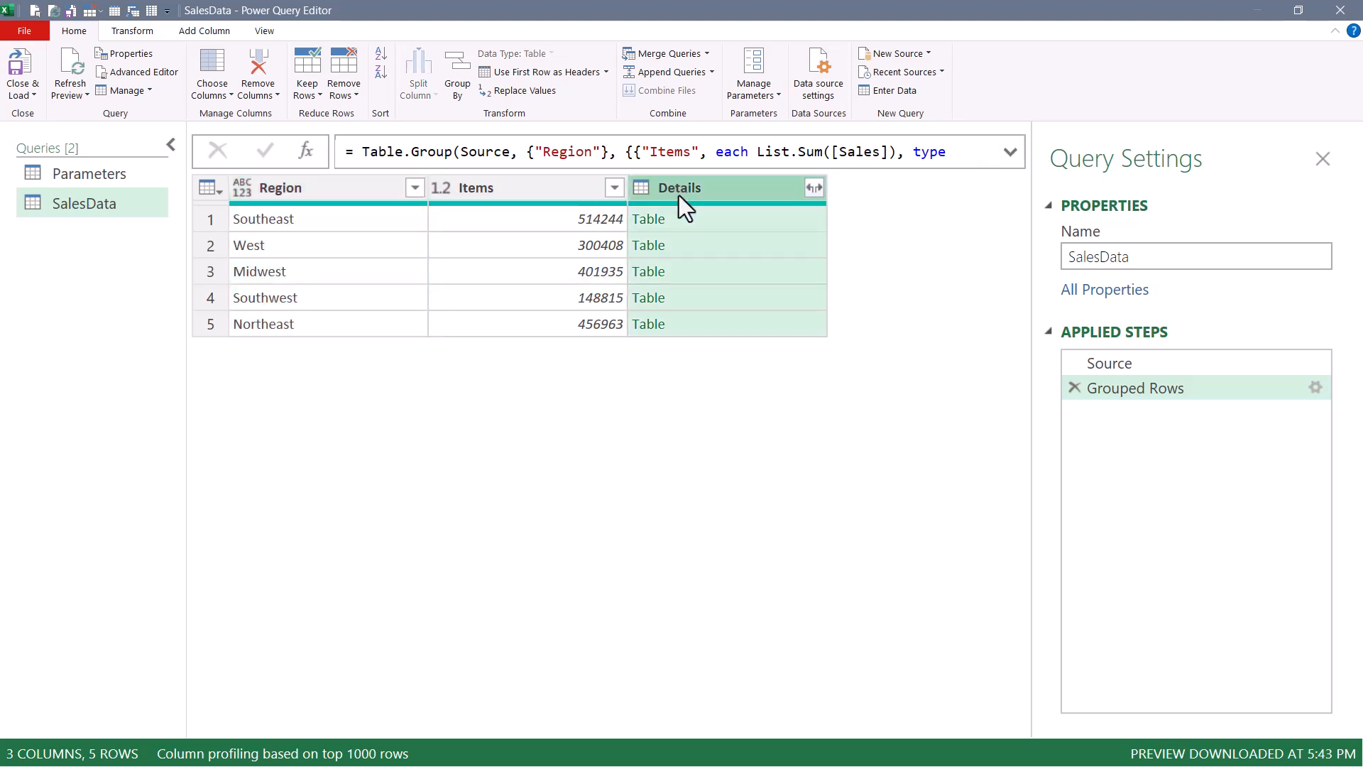
click(696, 216)
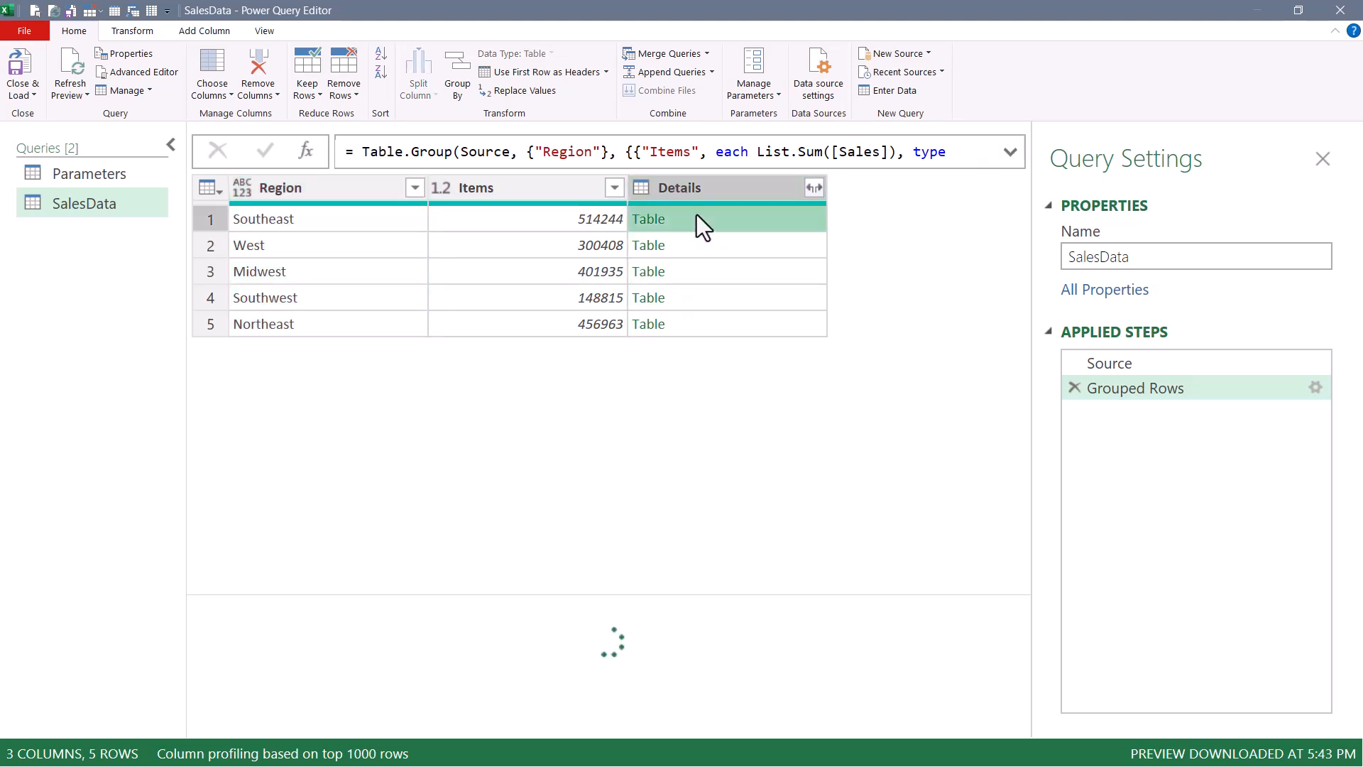
drag(643, 596, 642, 392)
drag(359, 719, 535, 719)
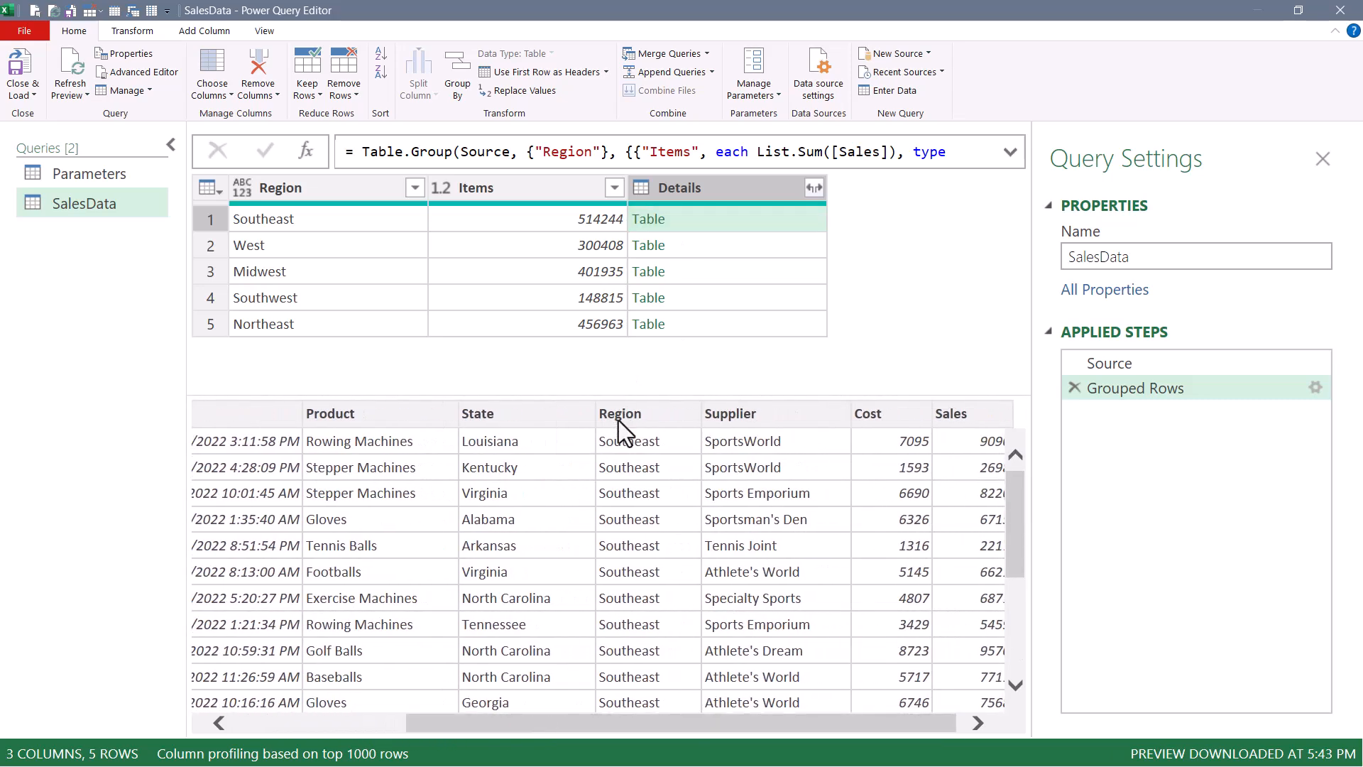
click(368, 183)
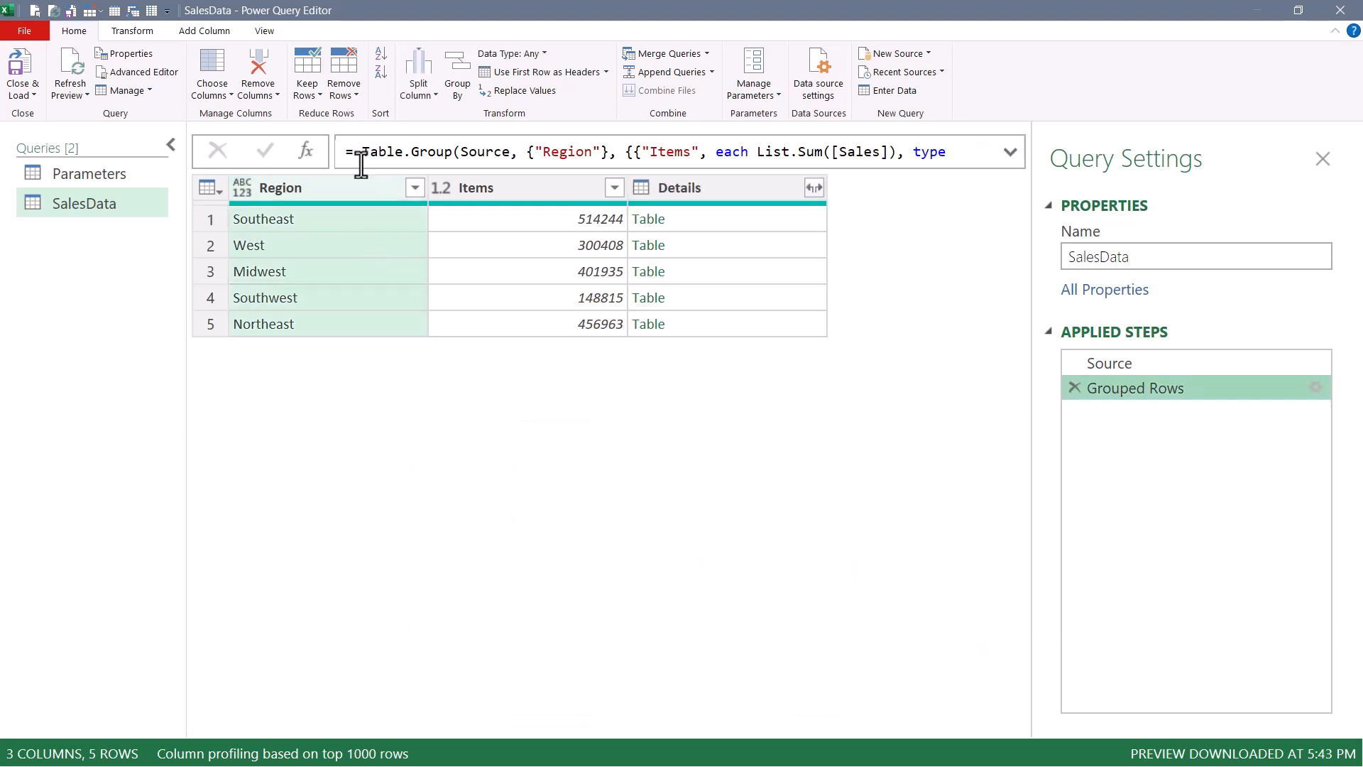
click(547, 189)
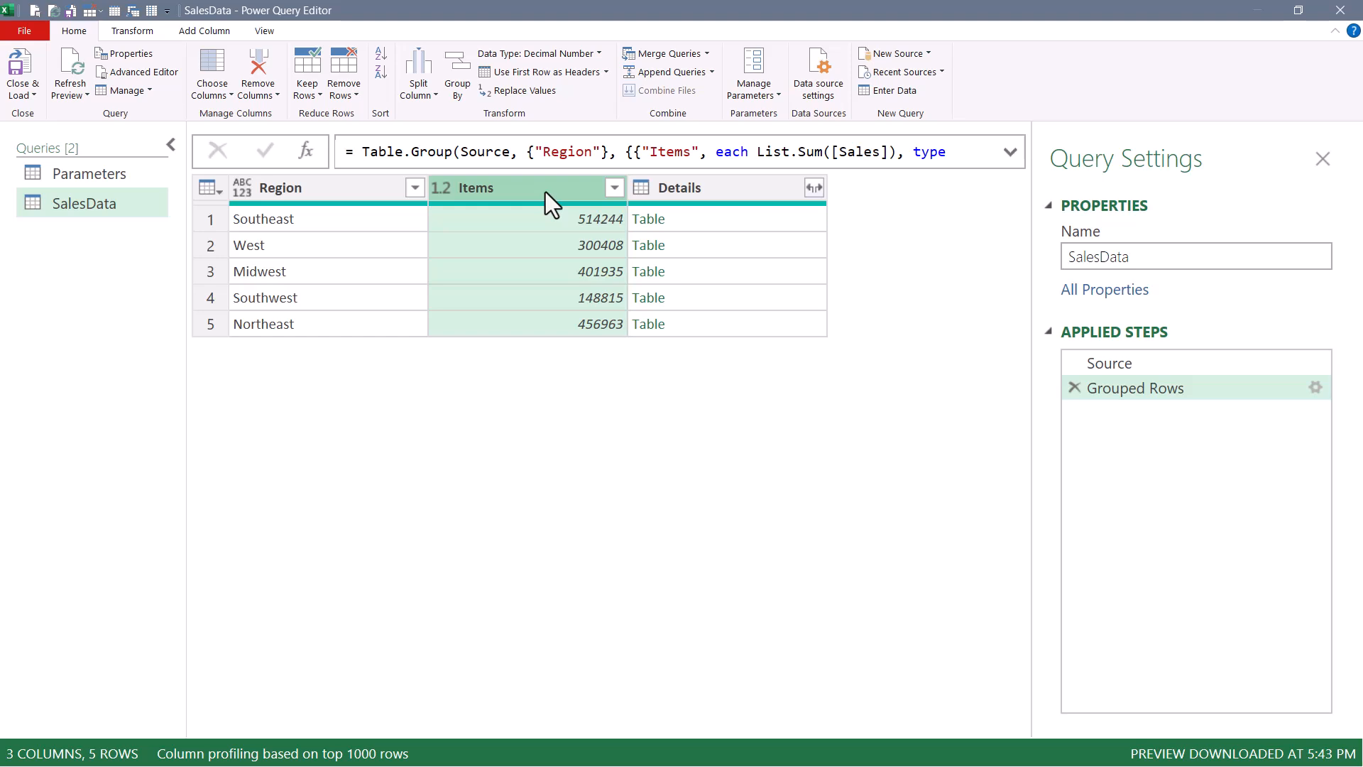
Step: Change List.Sum to List.MaxN([Sales], 5) in the Grouped Rows formula and preview the Southeast Items list
click(1008, 154)
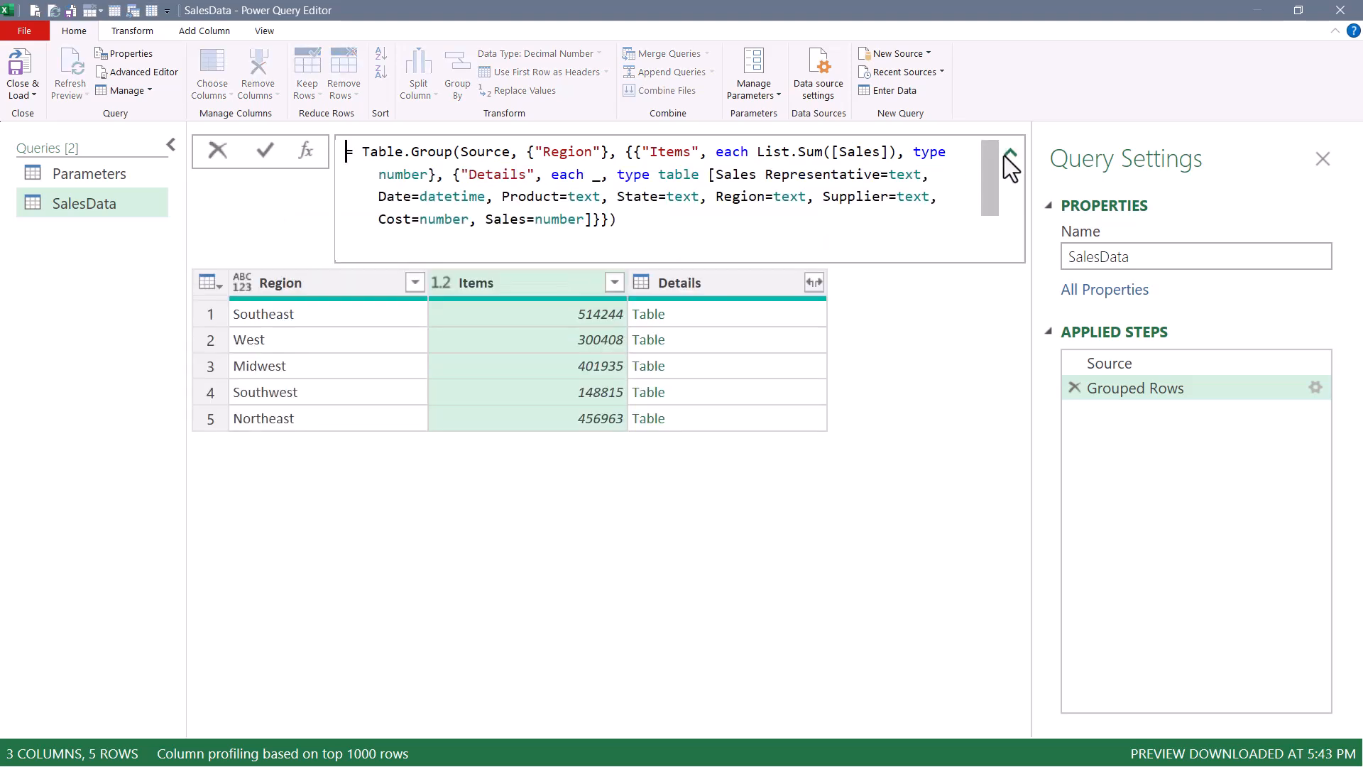
click(1008, 153)
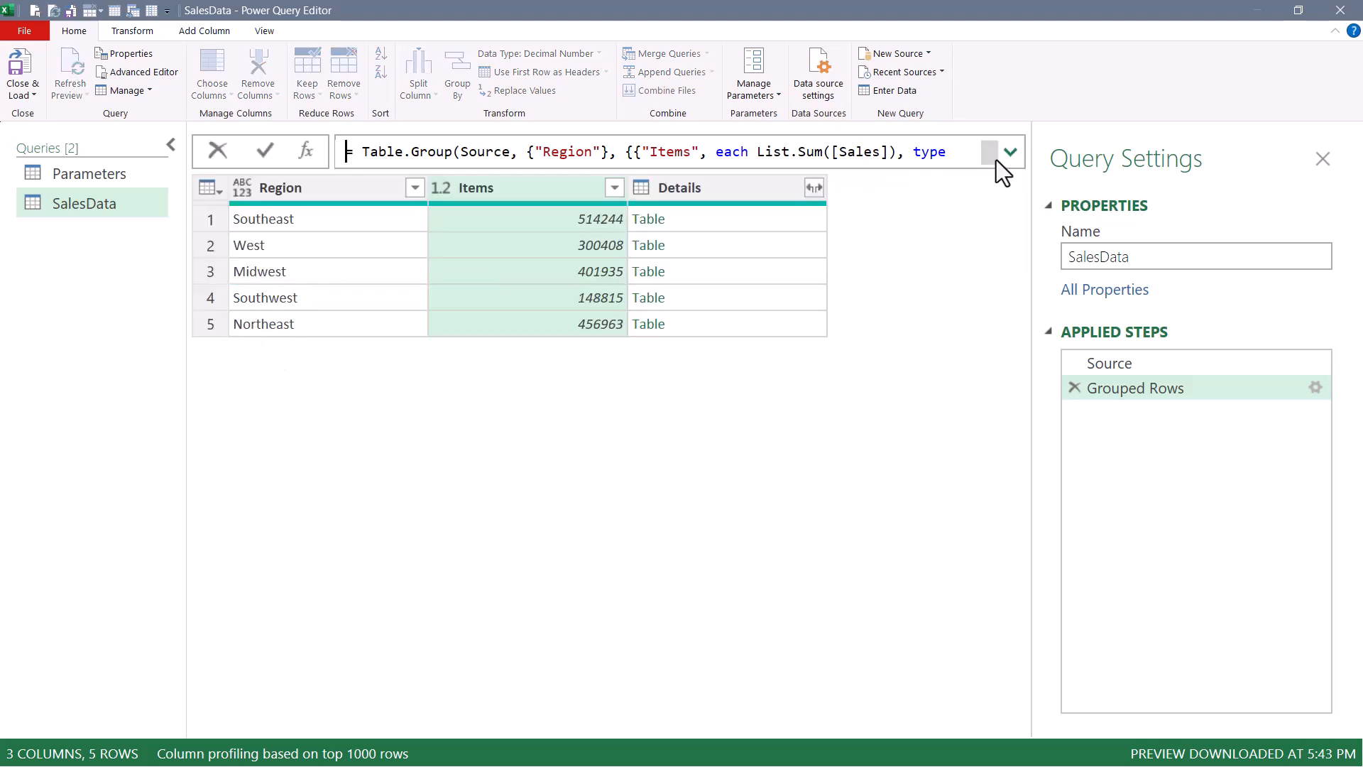
drag(757, 151, 889, 151)
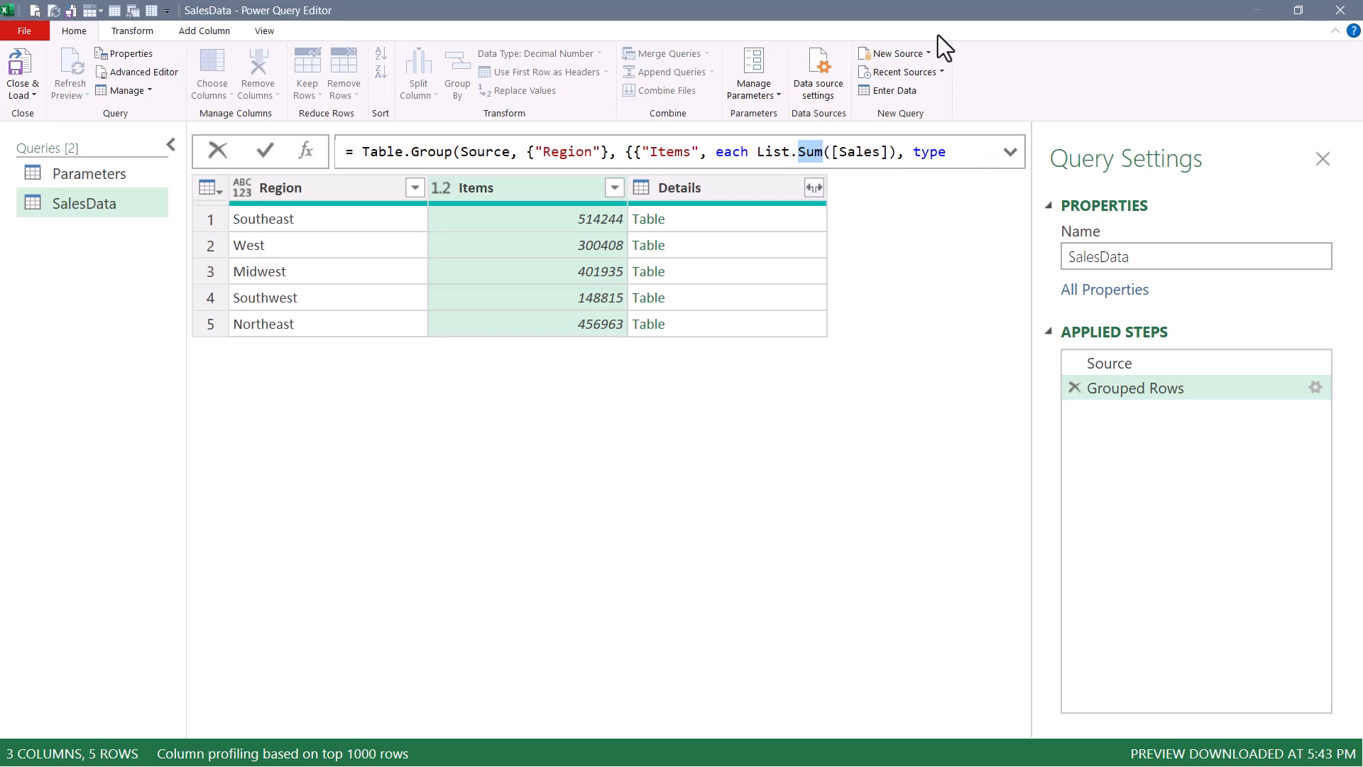
text(MaxN)
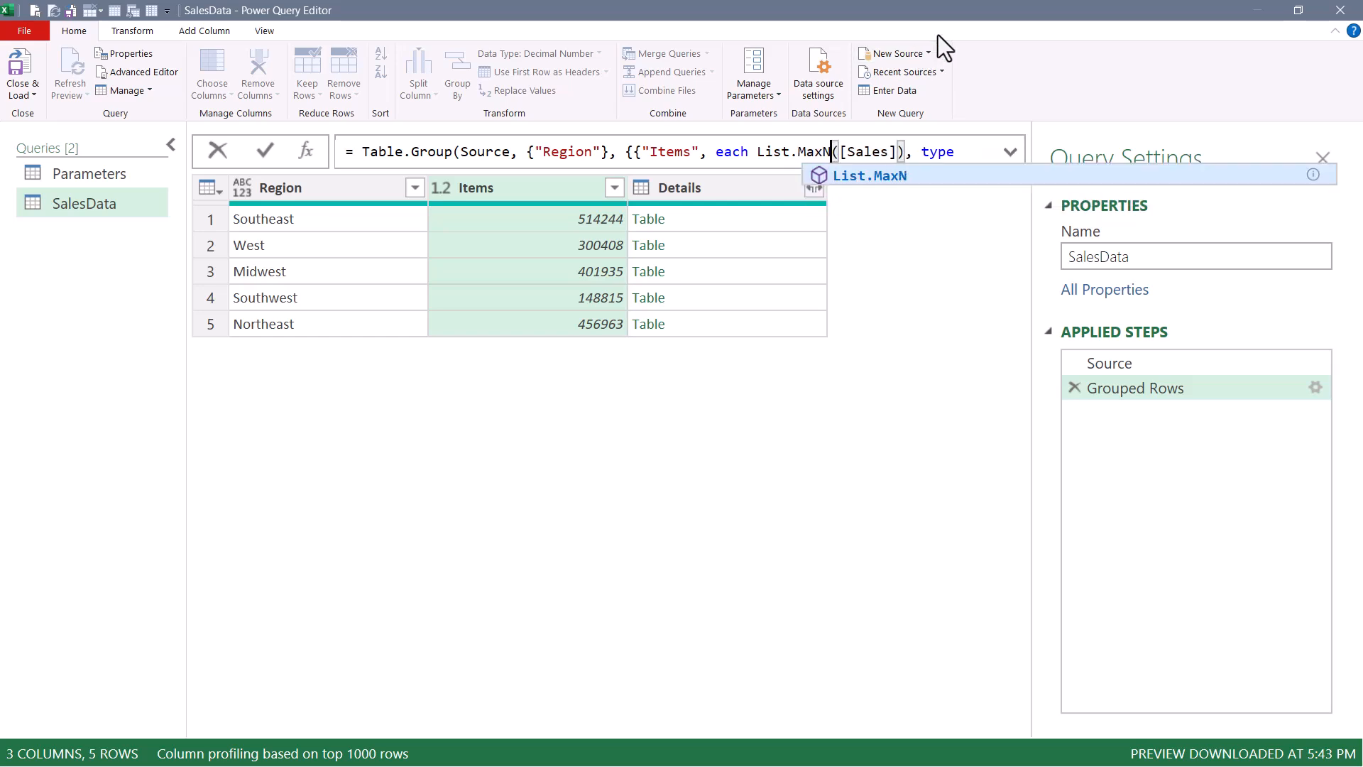
click(898, 152)
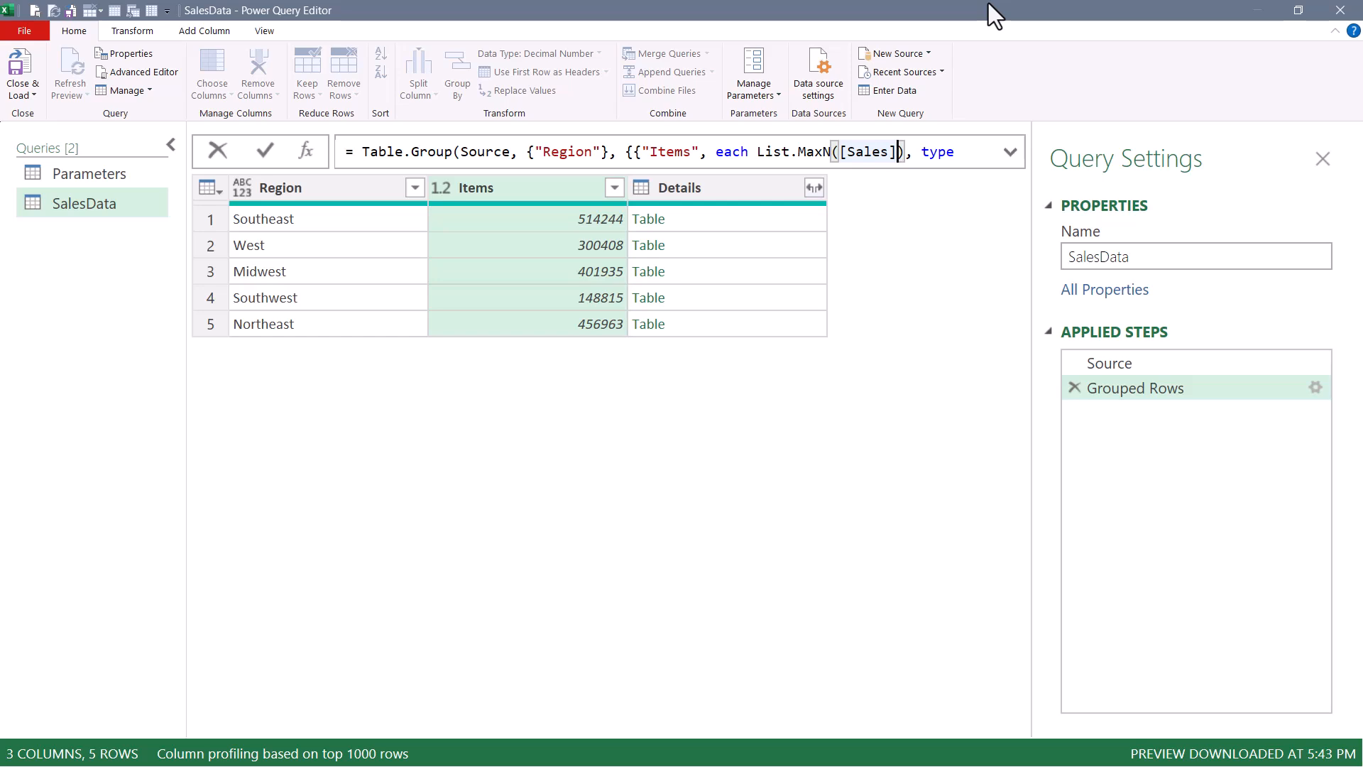
text(, )
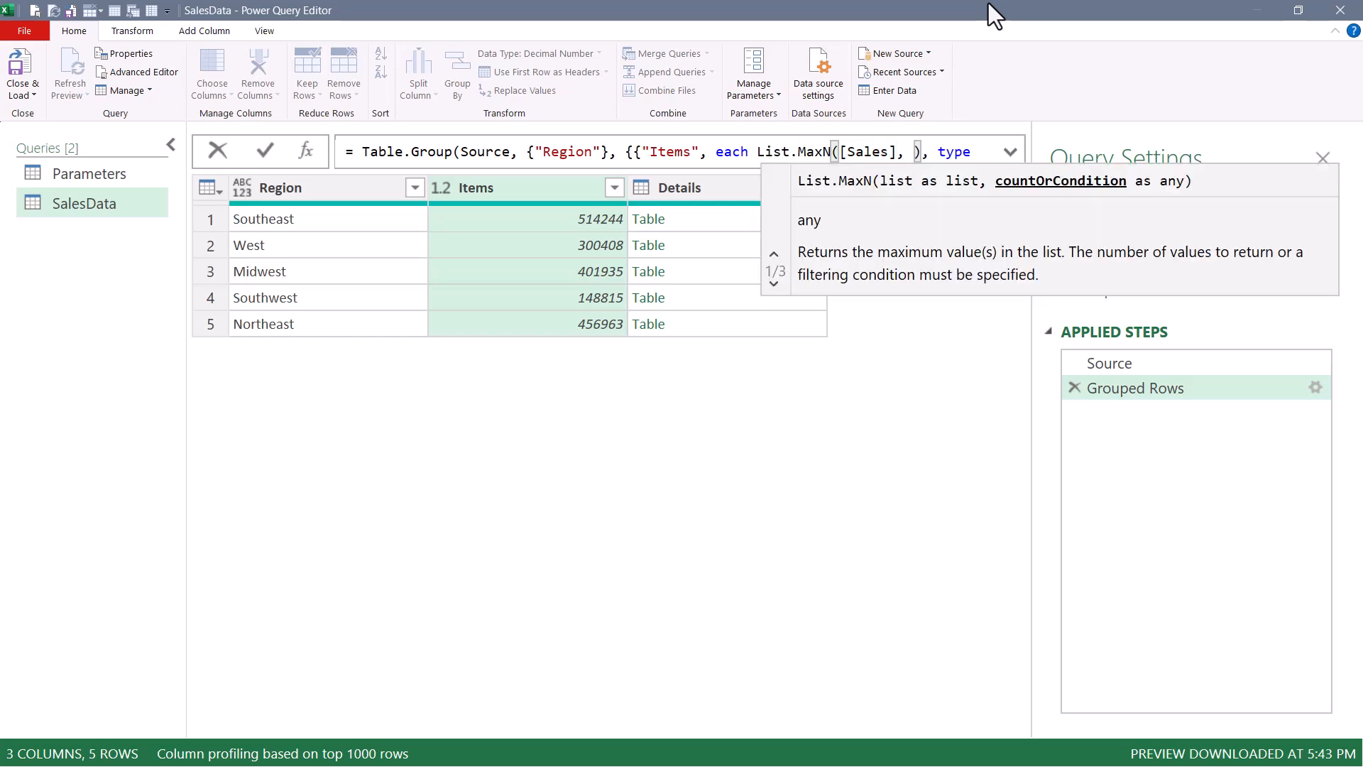
text(5)
click(265, 149)
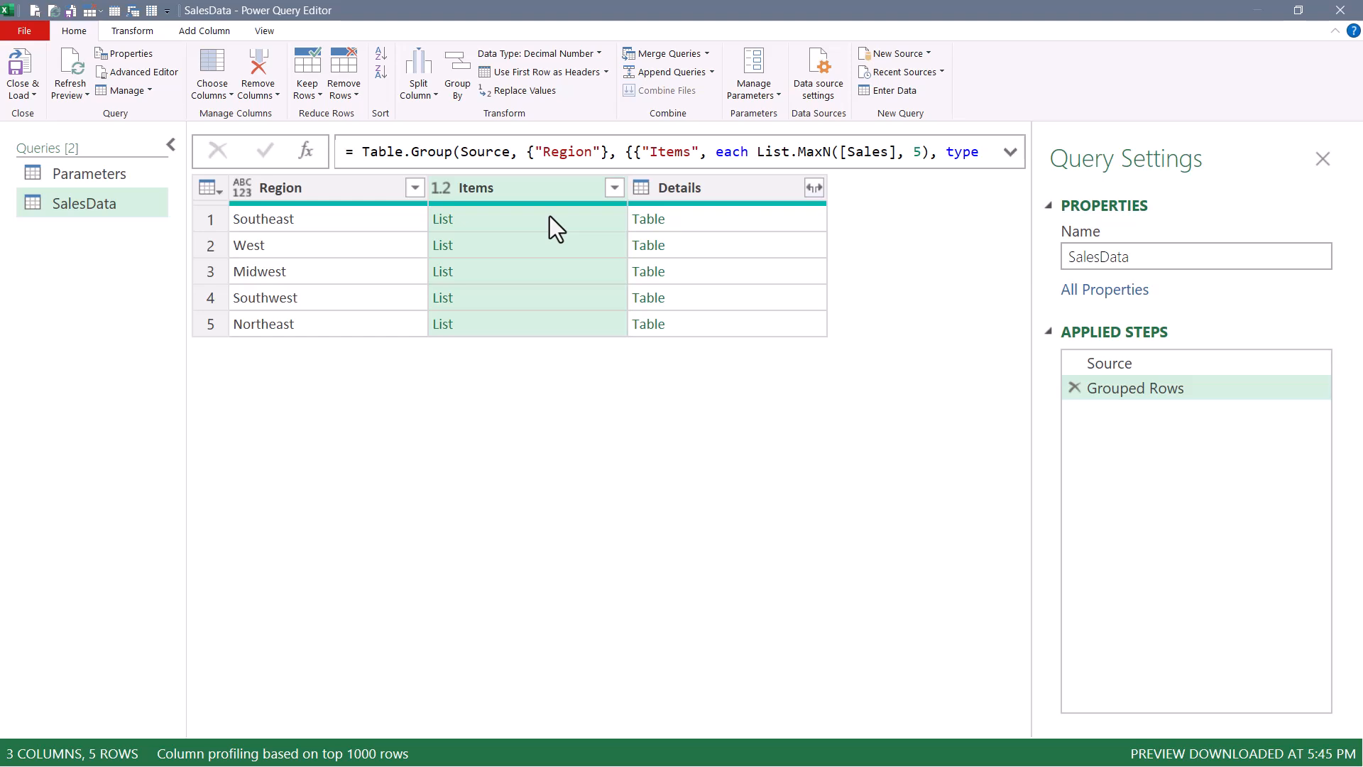
click(526, 222)
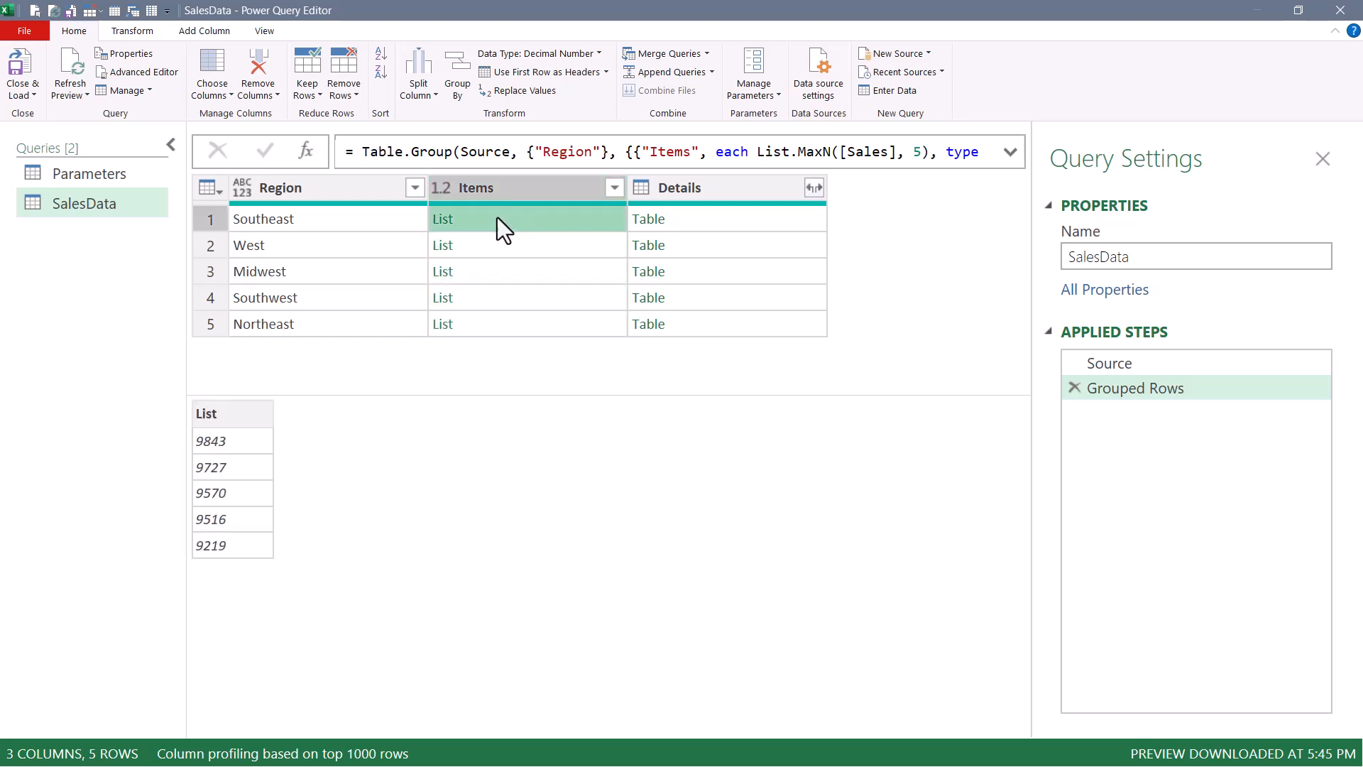
Step: Remove the Region column, and preview the Details table and Items list in the first row
click(352, 186)
key(Delete)
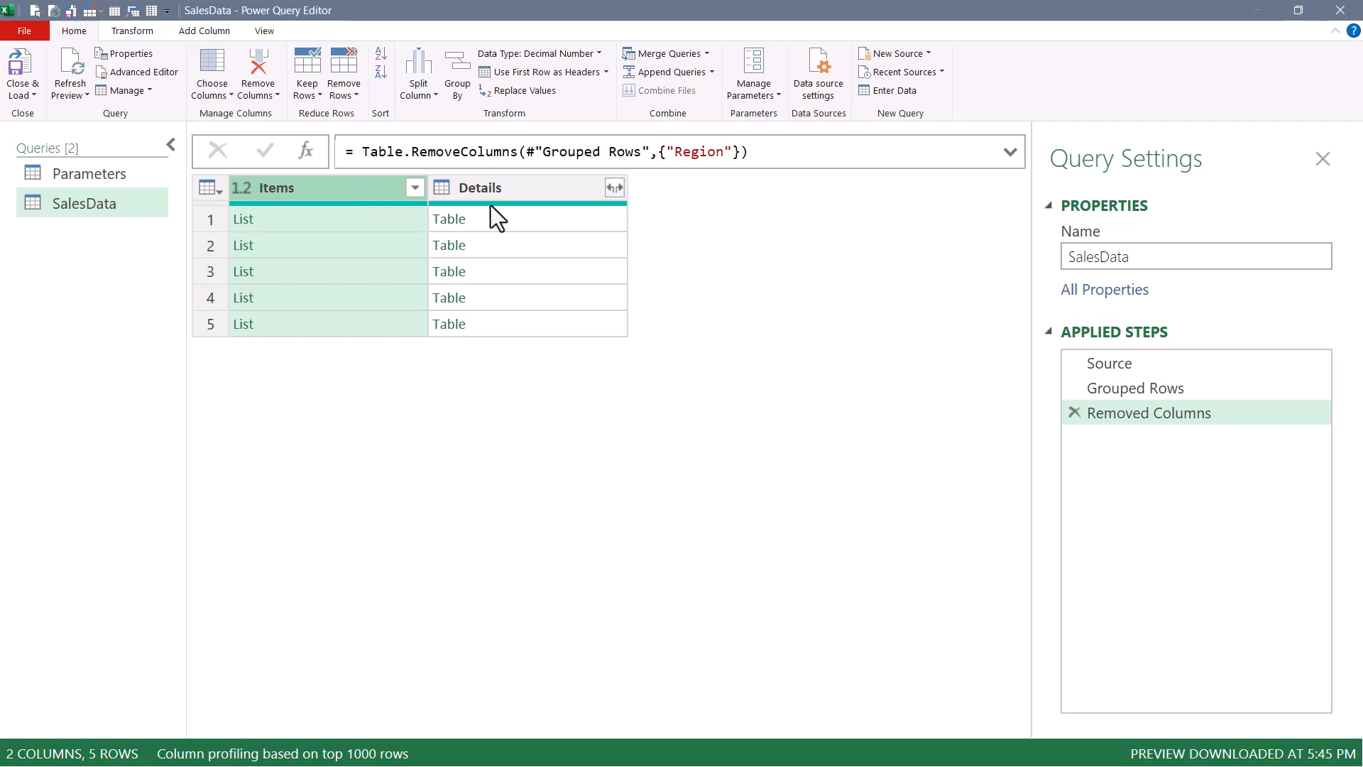
click(548, 217)
drag(421, 722, 706, 718)
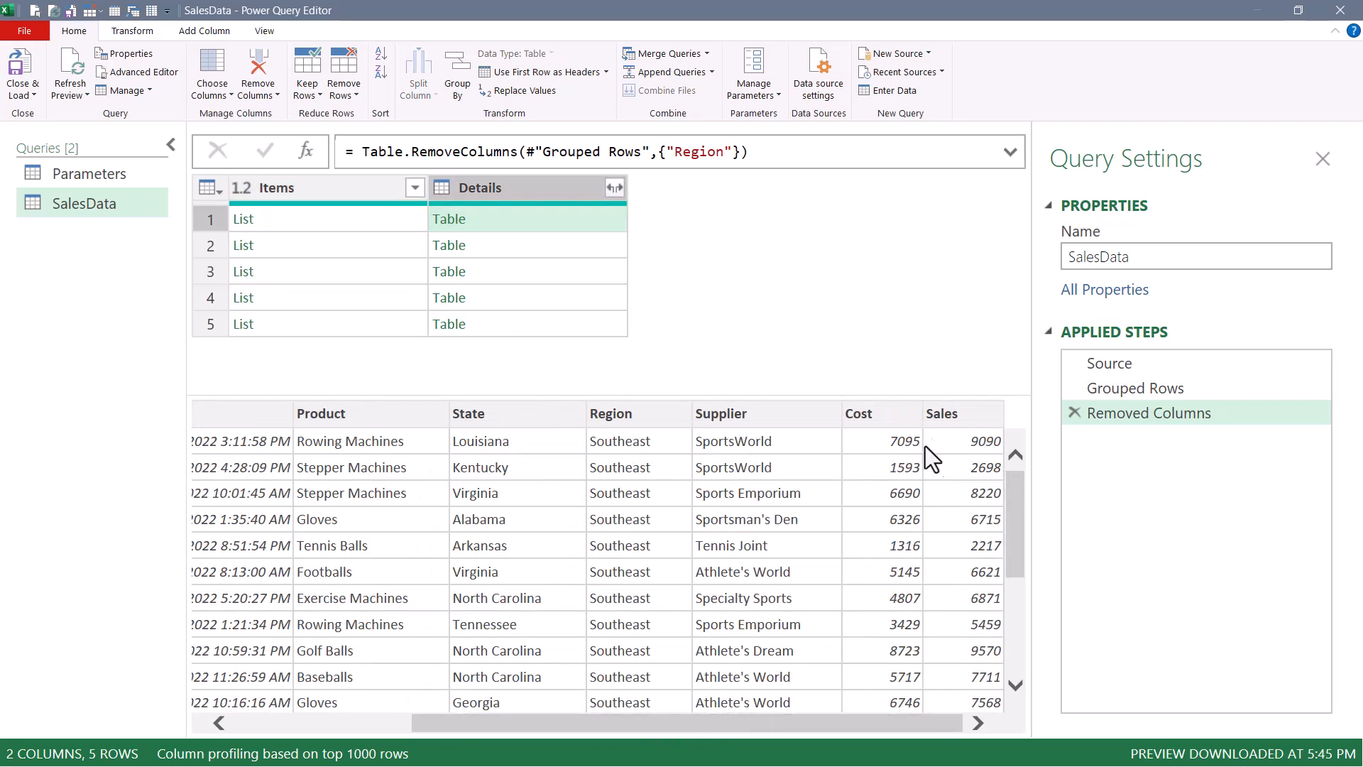
click(328, 222)
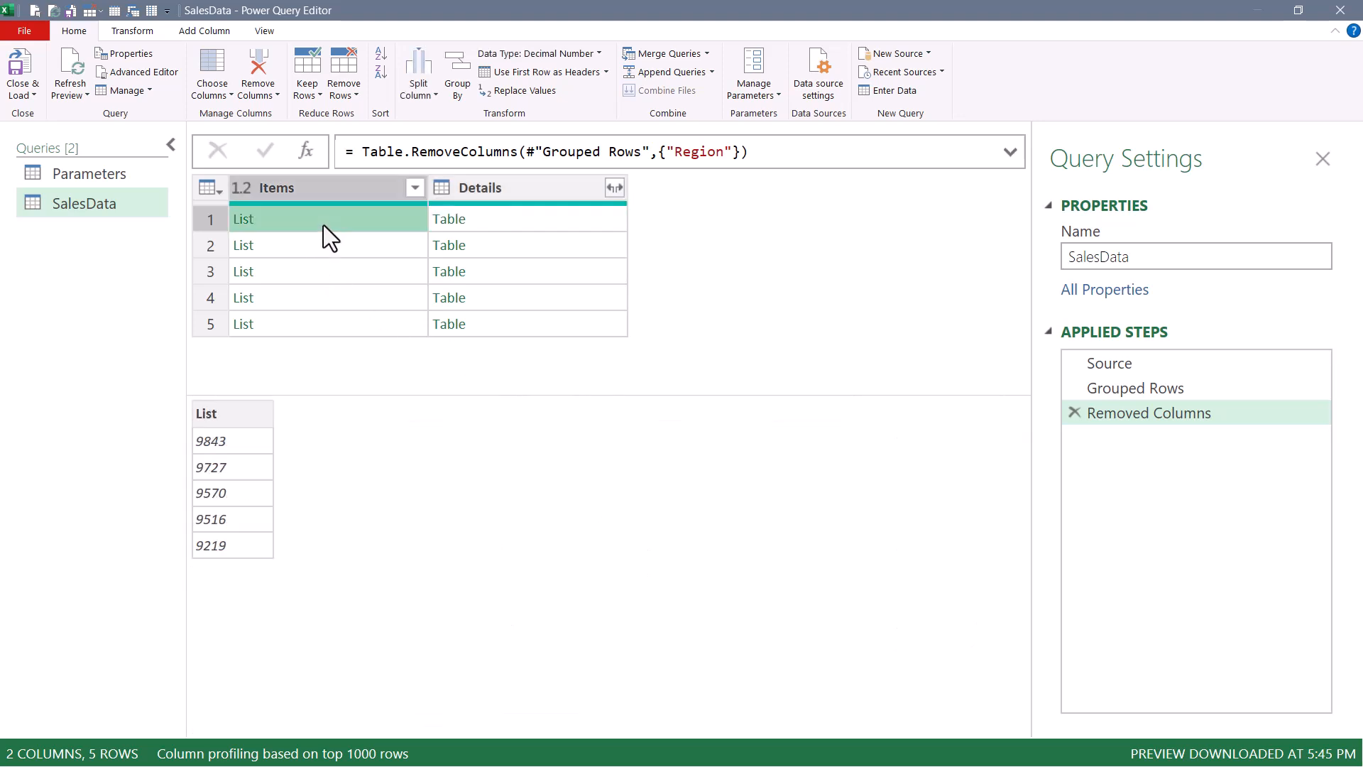
Step: Start a custom column and name it GetNRecords
click(189, 29)
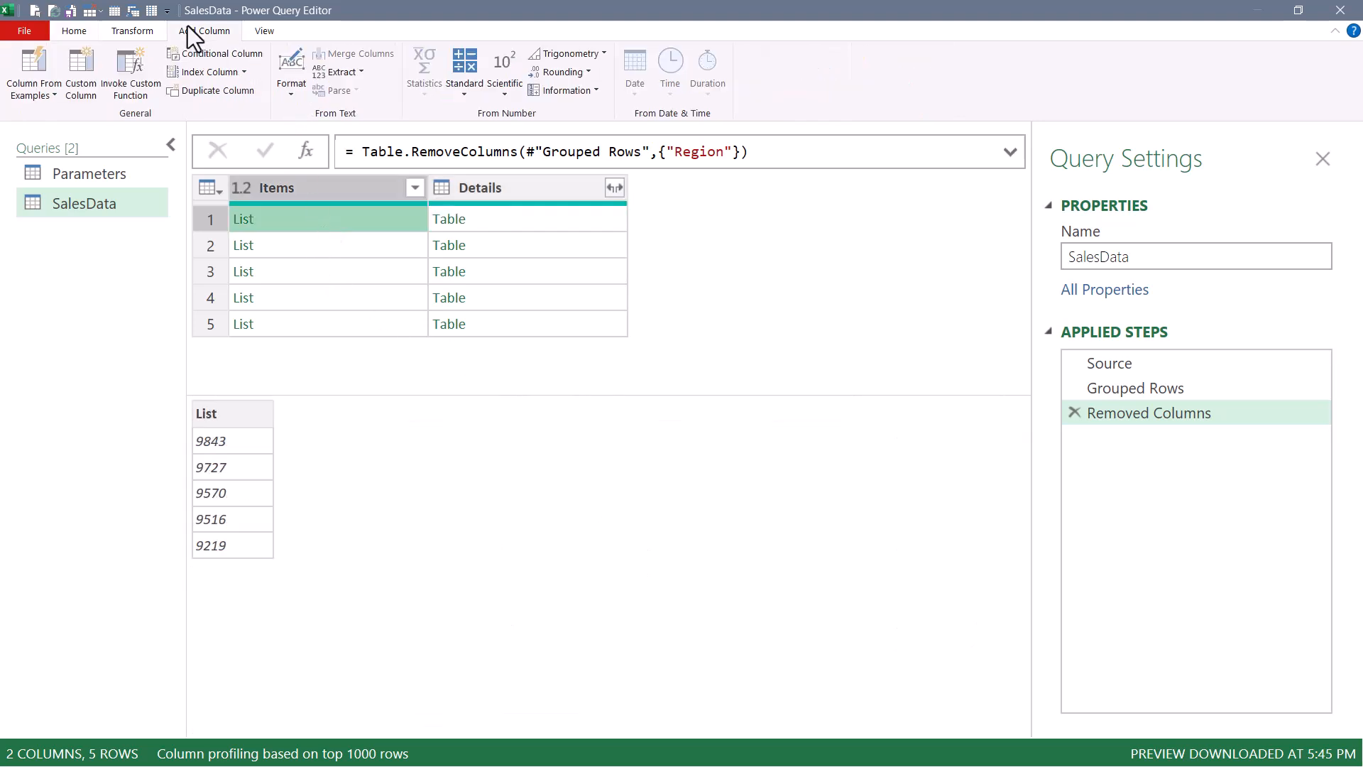
click(88, 58)
text(Get)
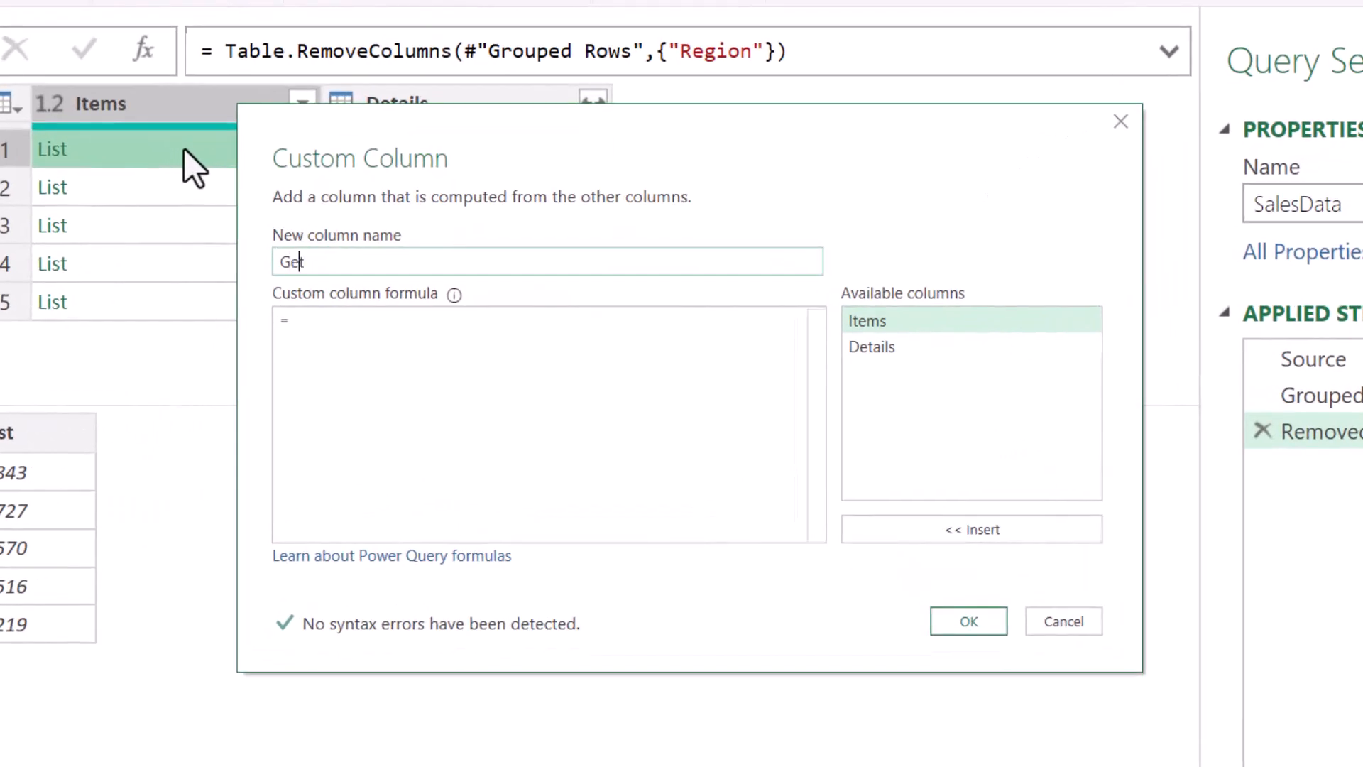
text(NRecords)
key(Tab)
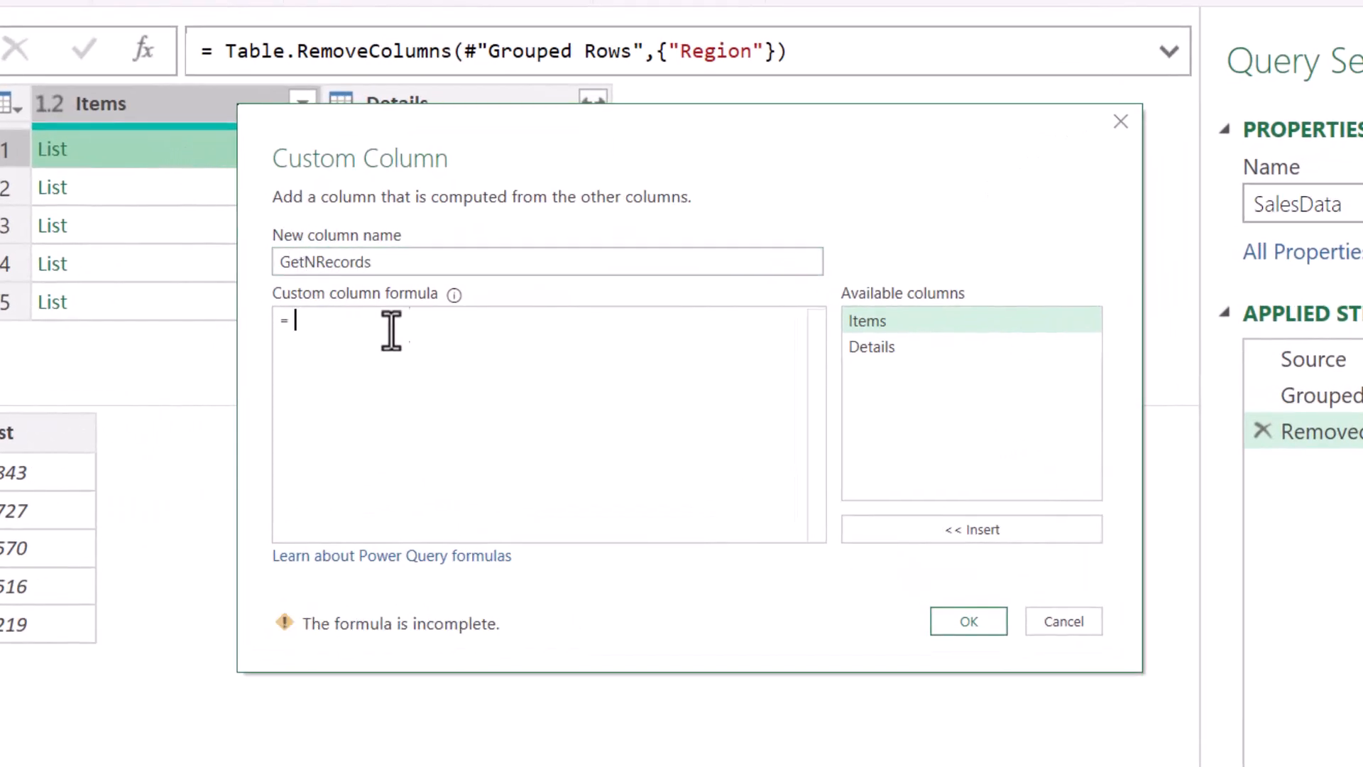
Step: Begin the custom column formula with each Table.SelectRows( and the Details column as its table argument
text(each )
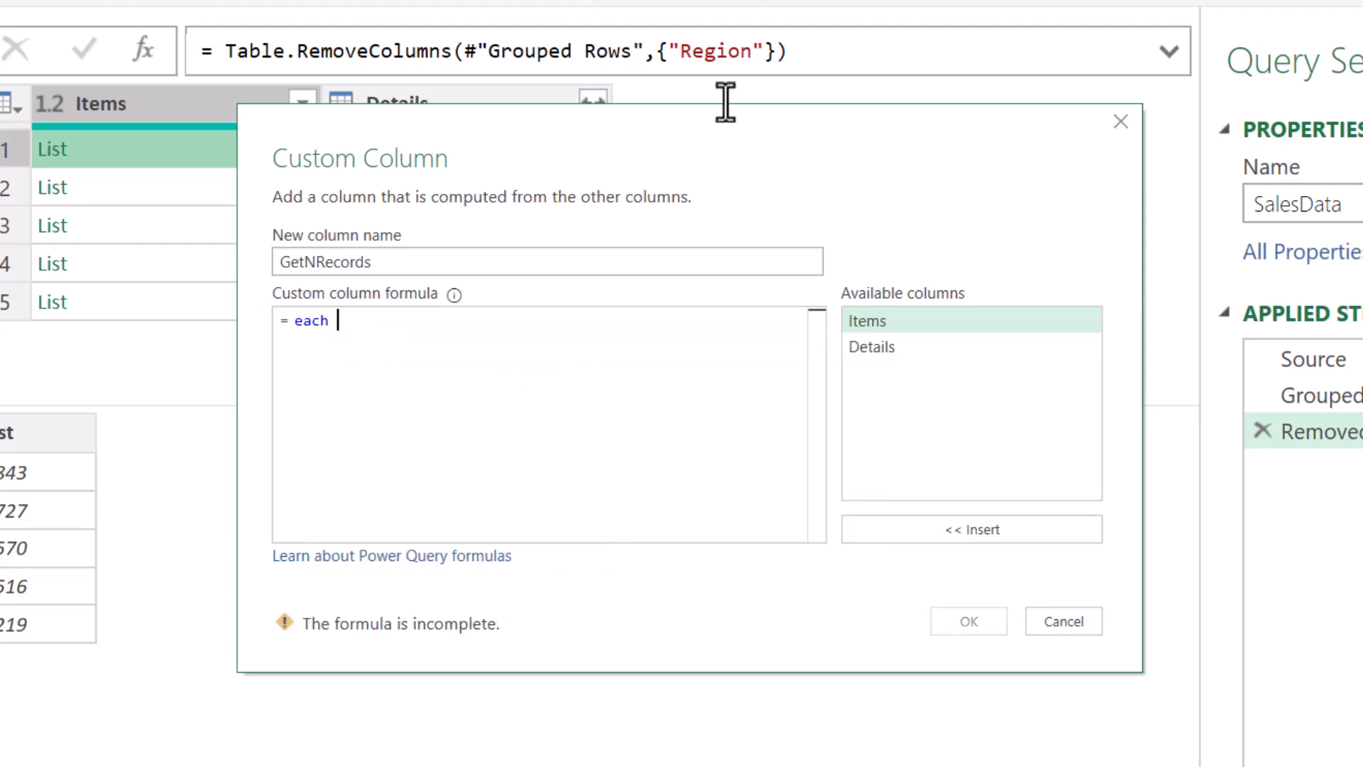
text(tablese)
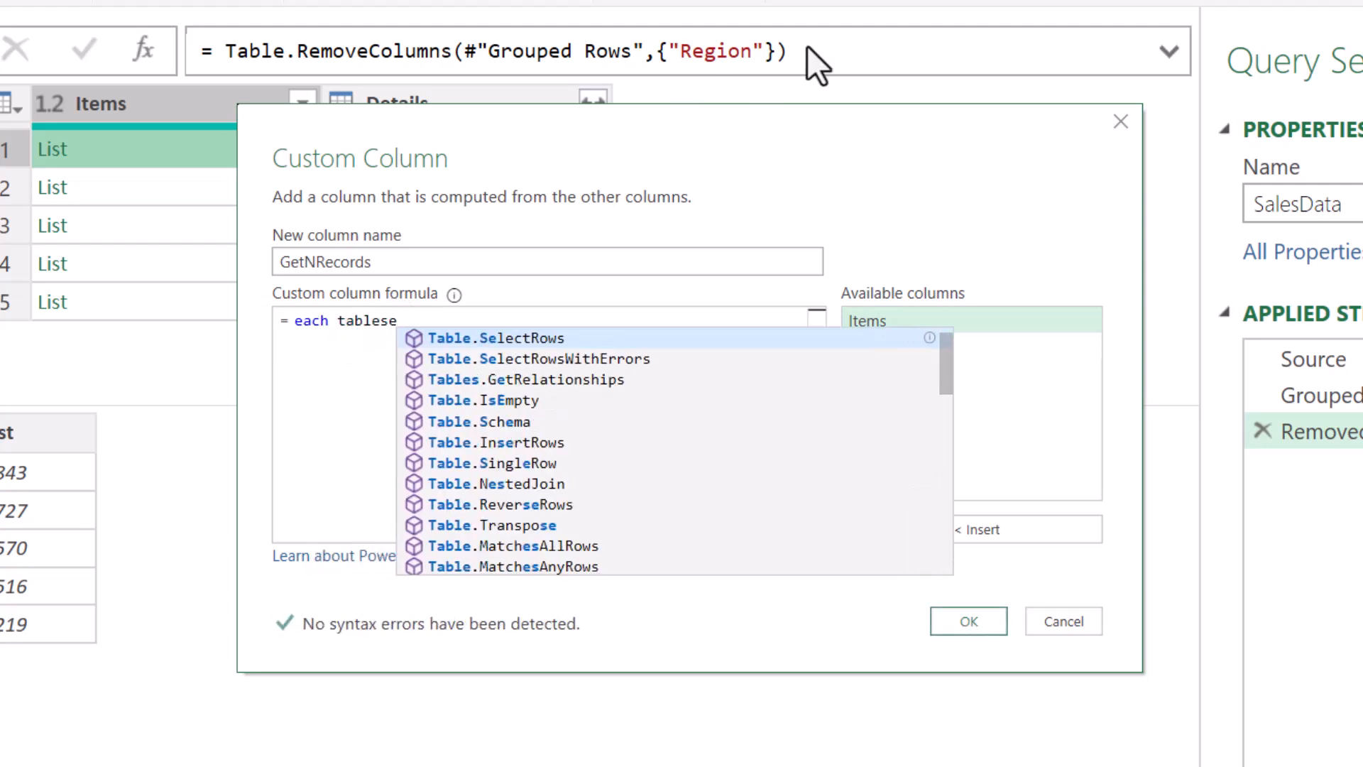
key(Tab)
text(()
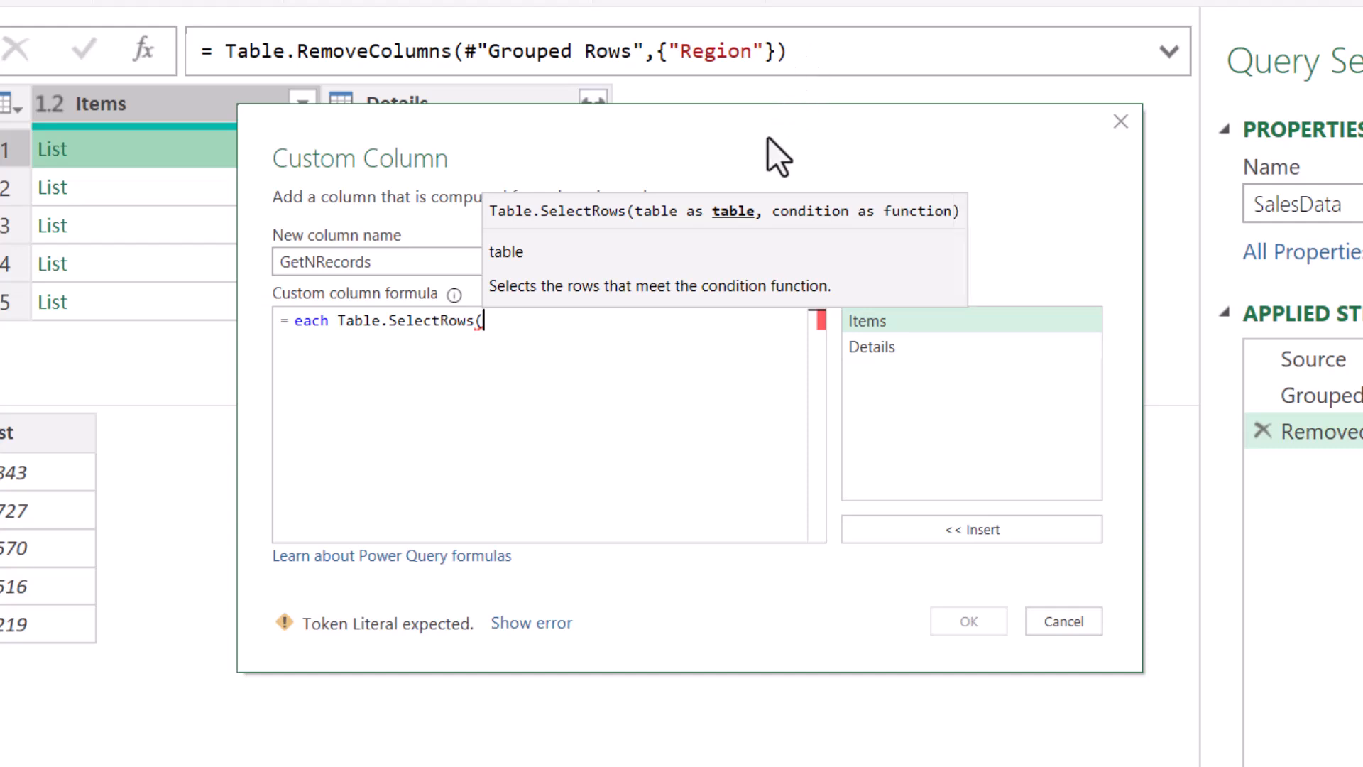
drag(774, 121, 770, 368)
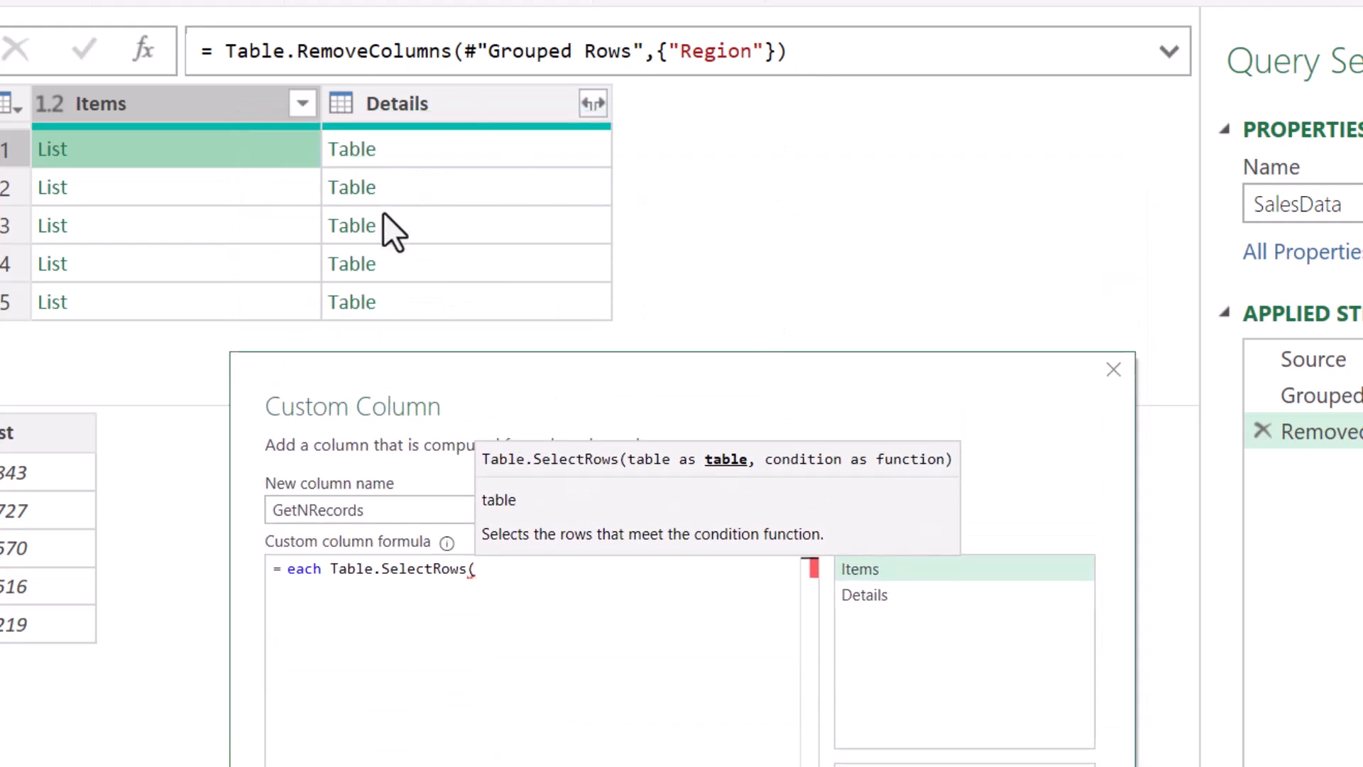
double_click(917, 591)
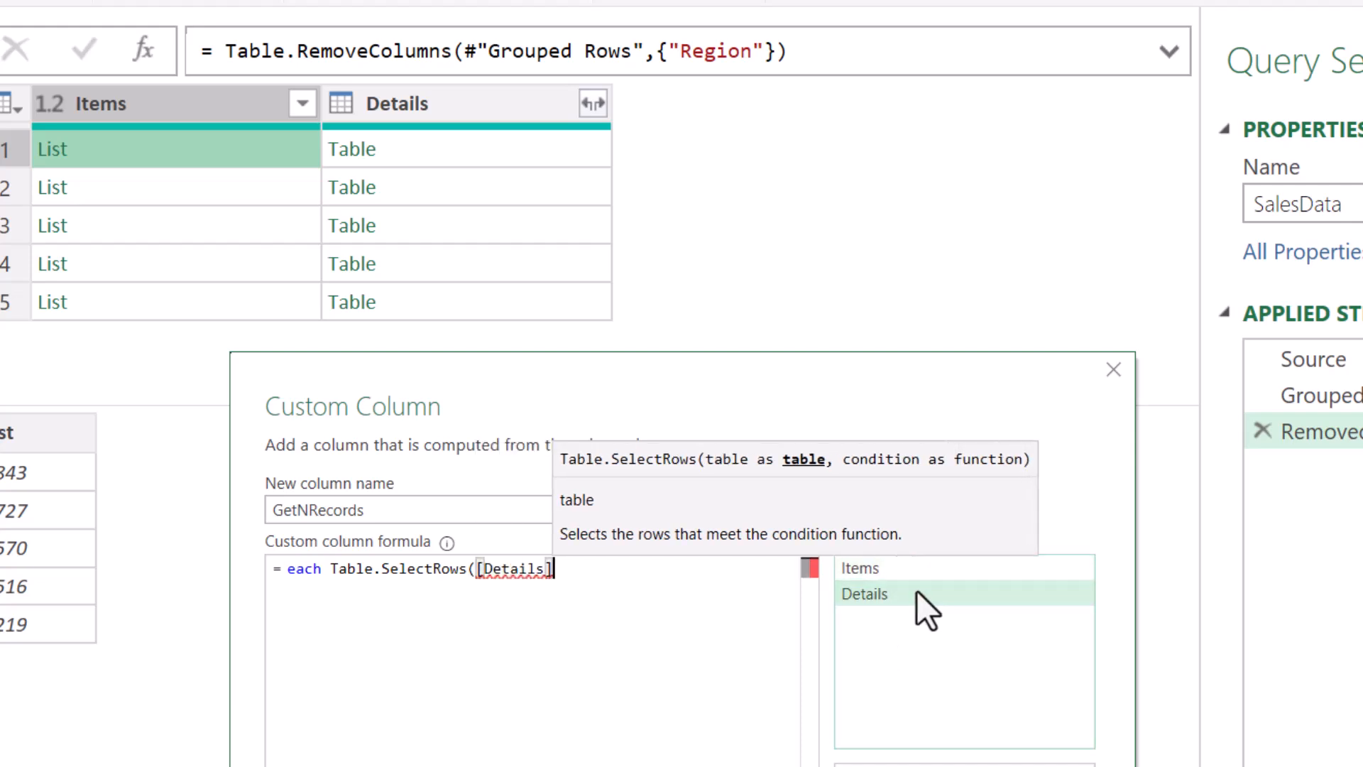
Step: Add a row condition to the Table.SelectRows formula as the function (x) => beginning with List.Contains(
text(,)
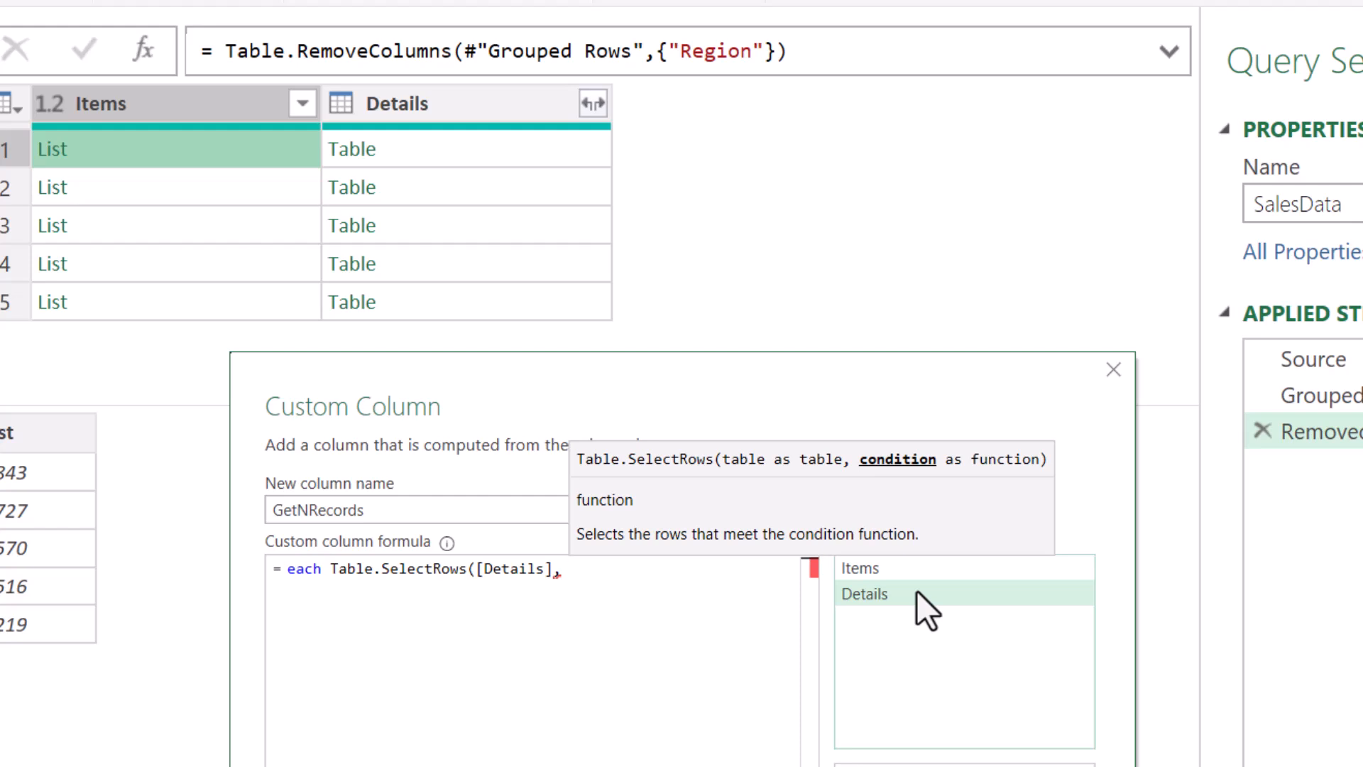
text((x))
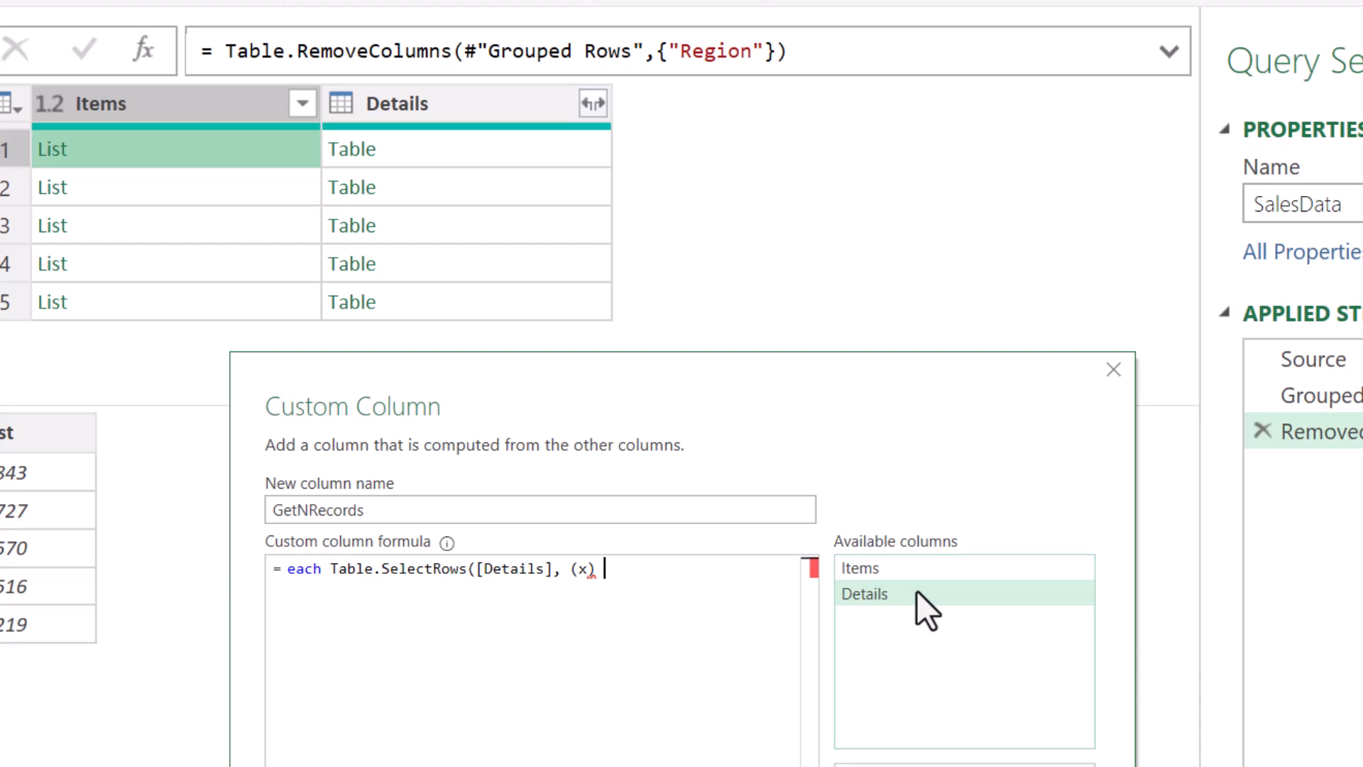
text( =>)
text(listcon)
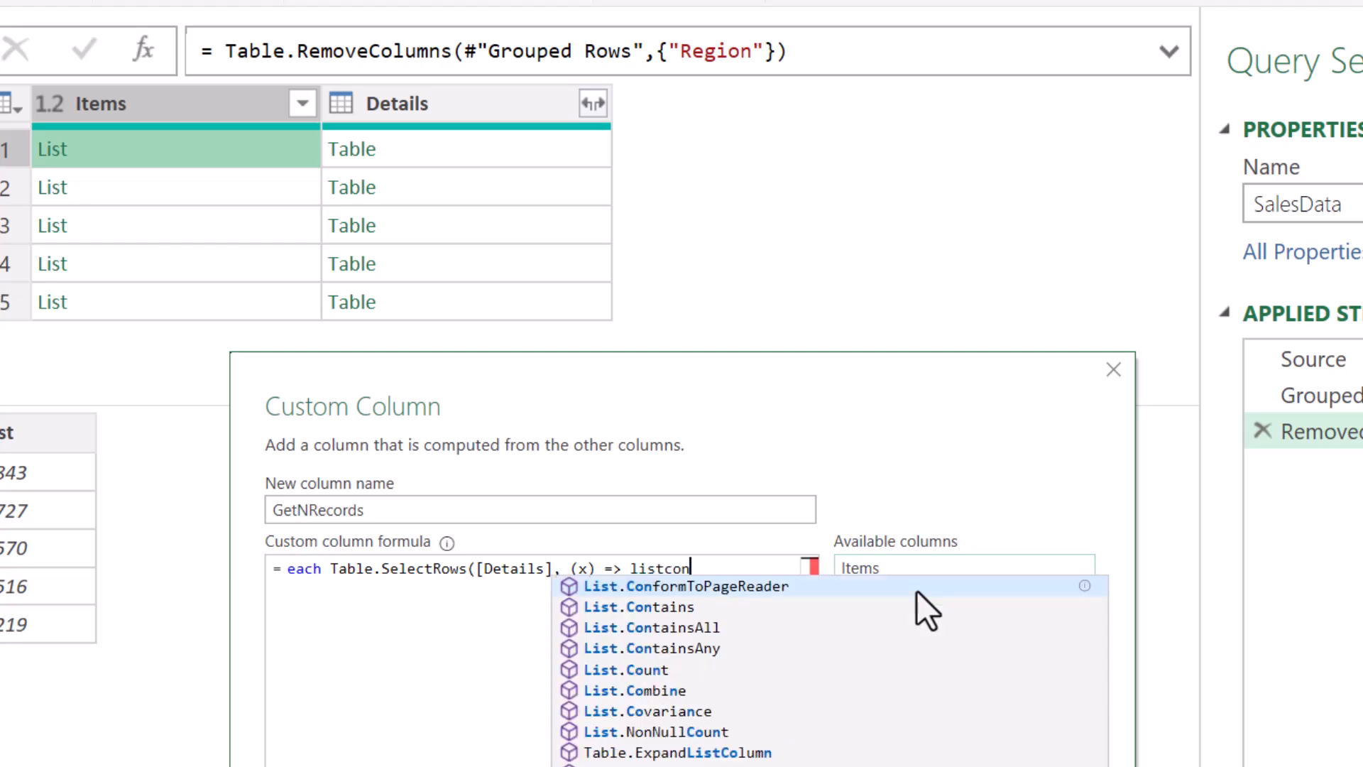
key(Down)
key(Tab)
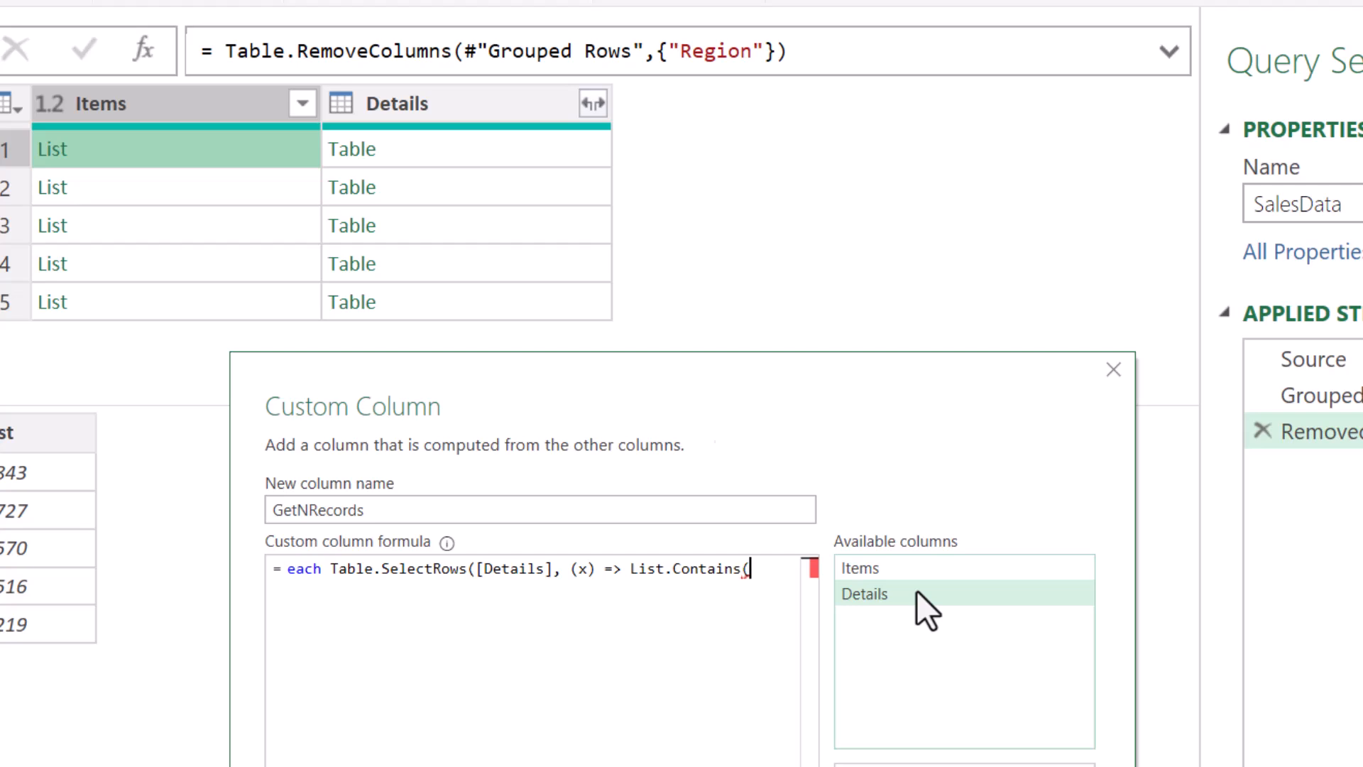
text(()
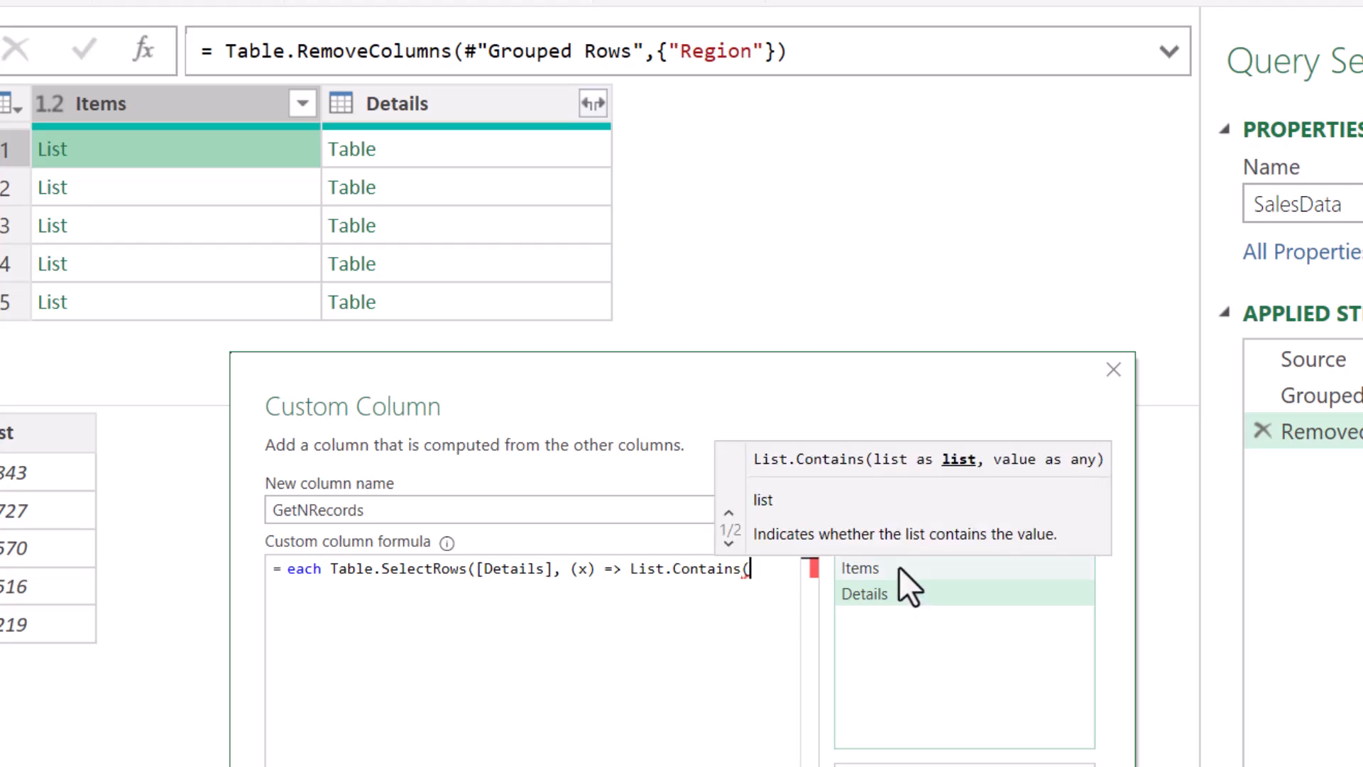
Step: Complete List.Contains with the Items column and x[Sales], close both functions, and create the GetNRecords column
double_click(899, 567)
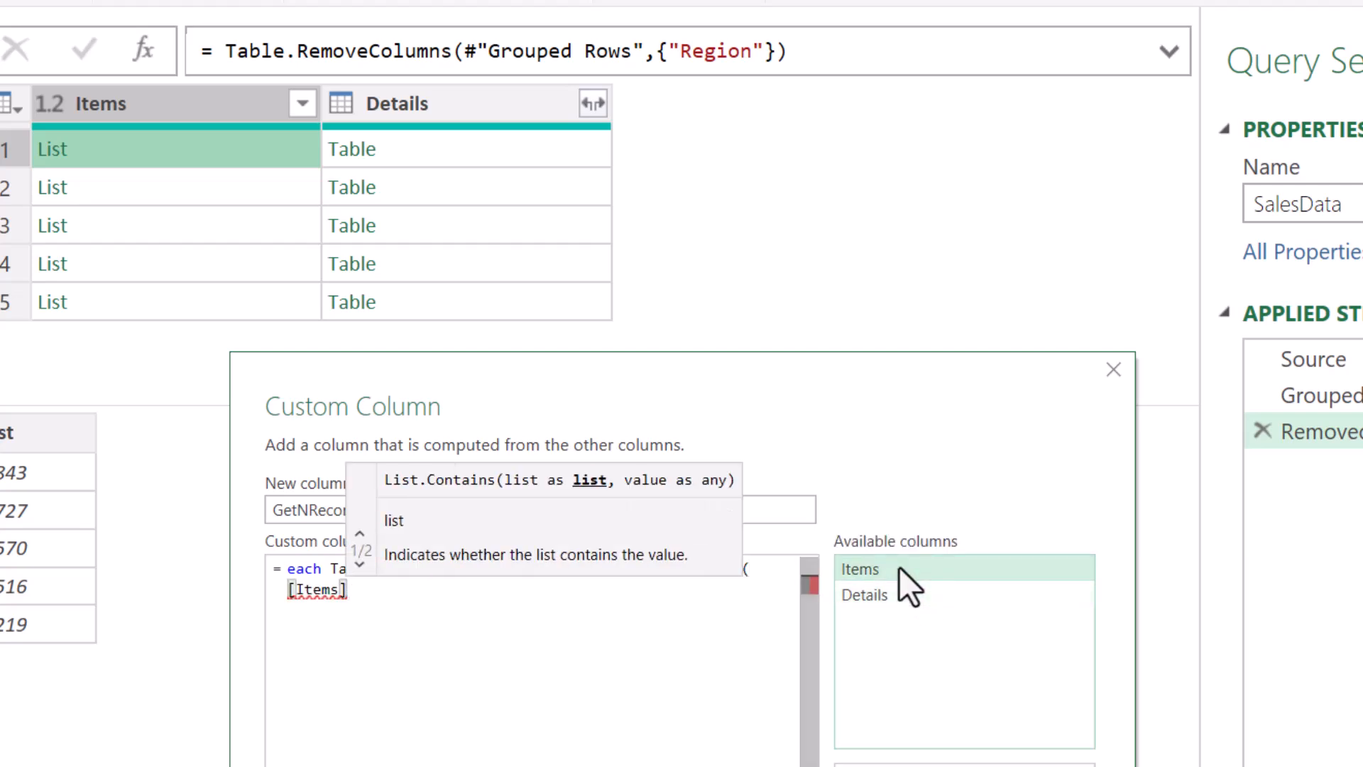
text(, )
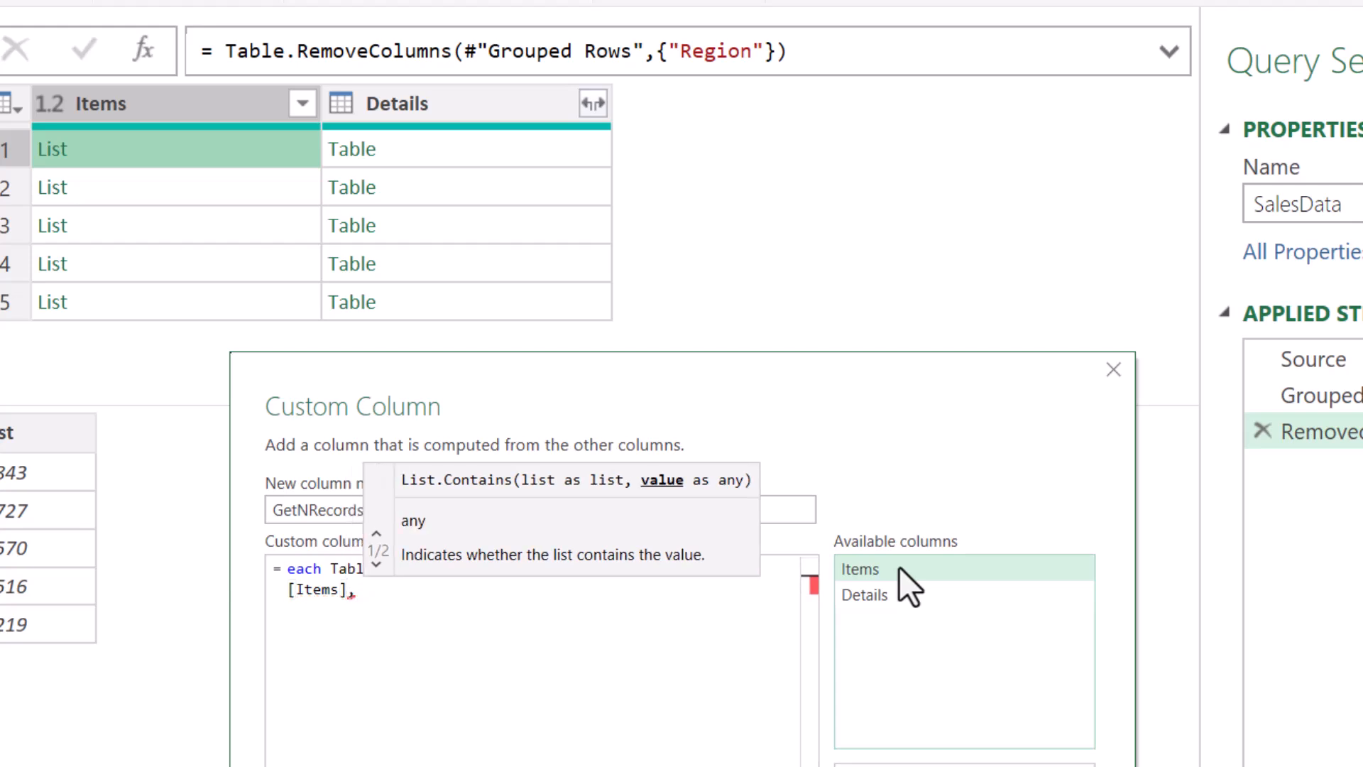
text([Sales])
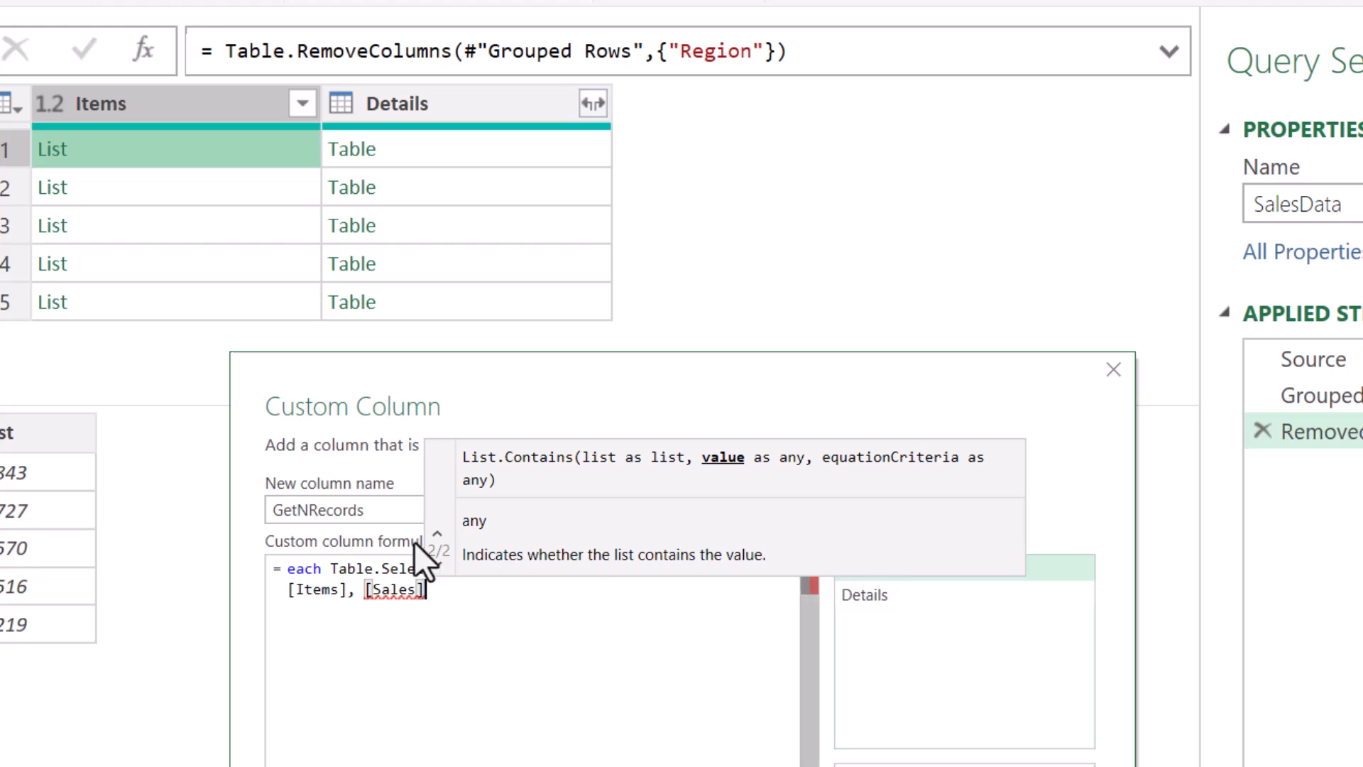
click(363, 591)
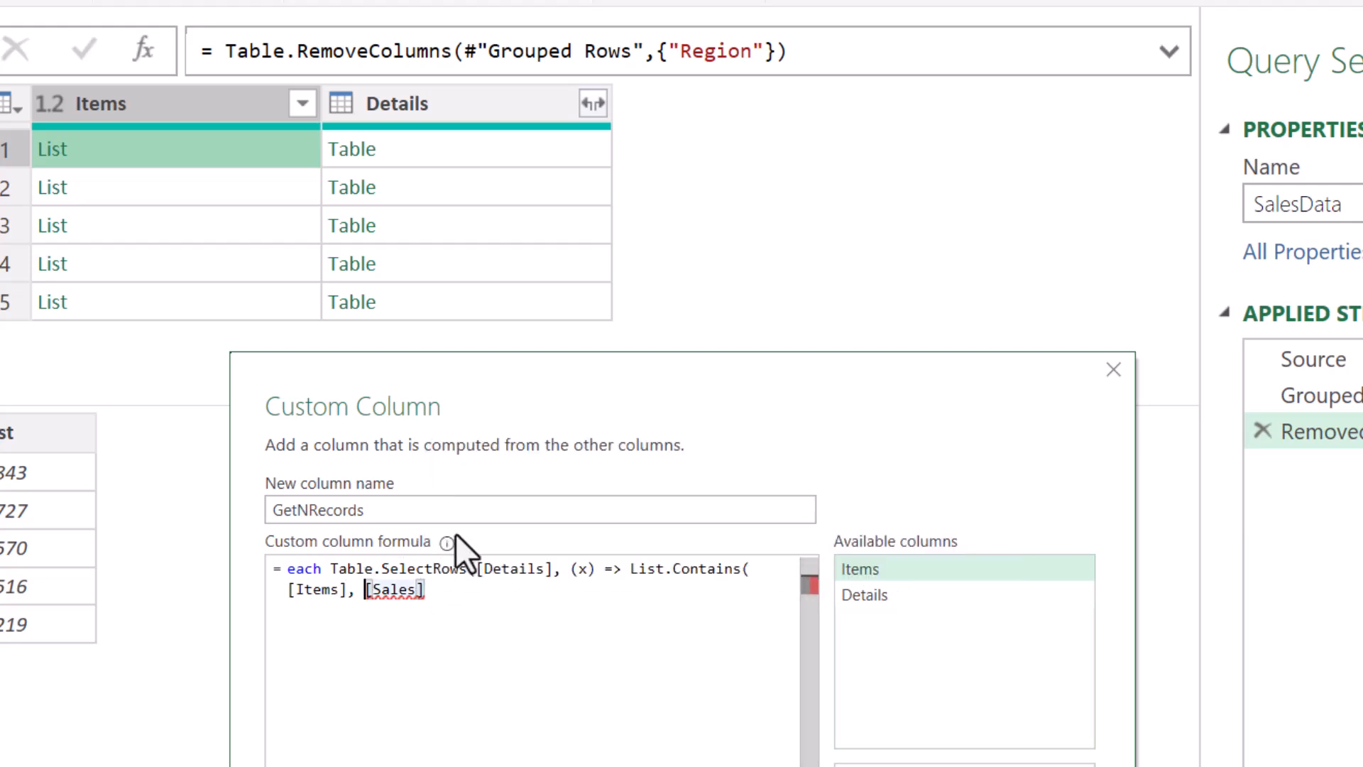
text(x)
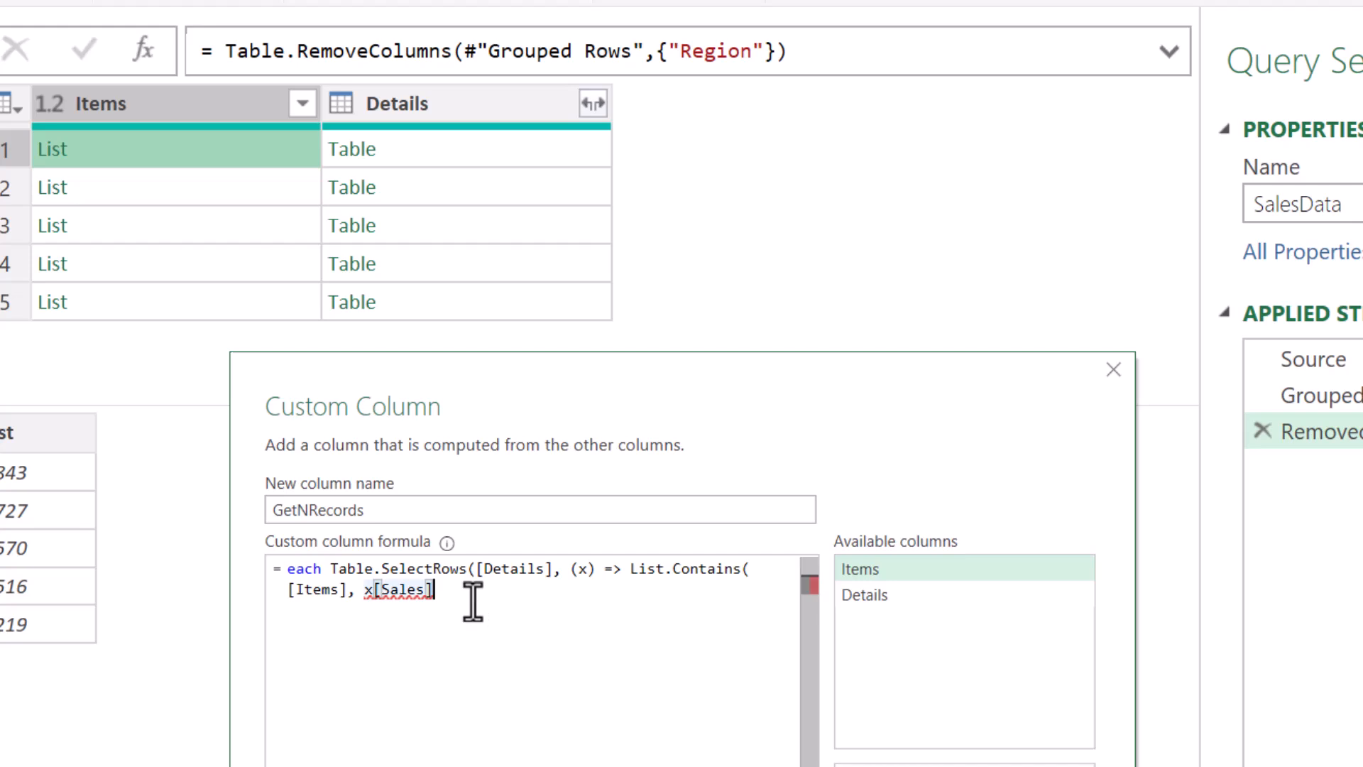
text() ))
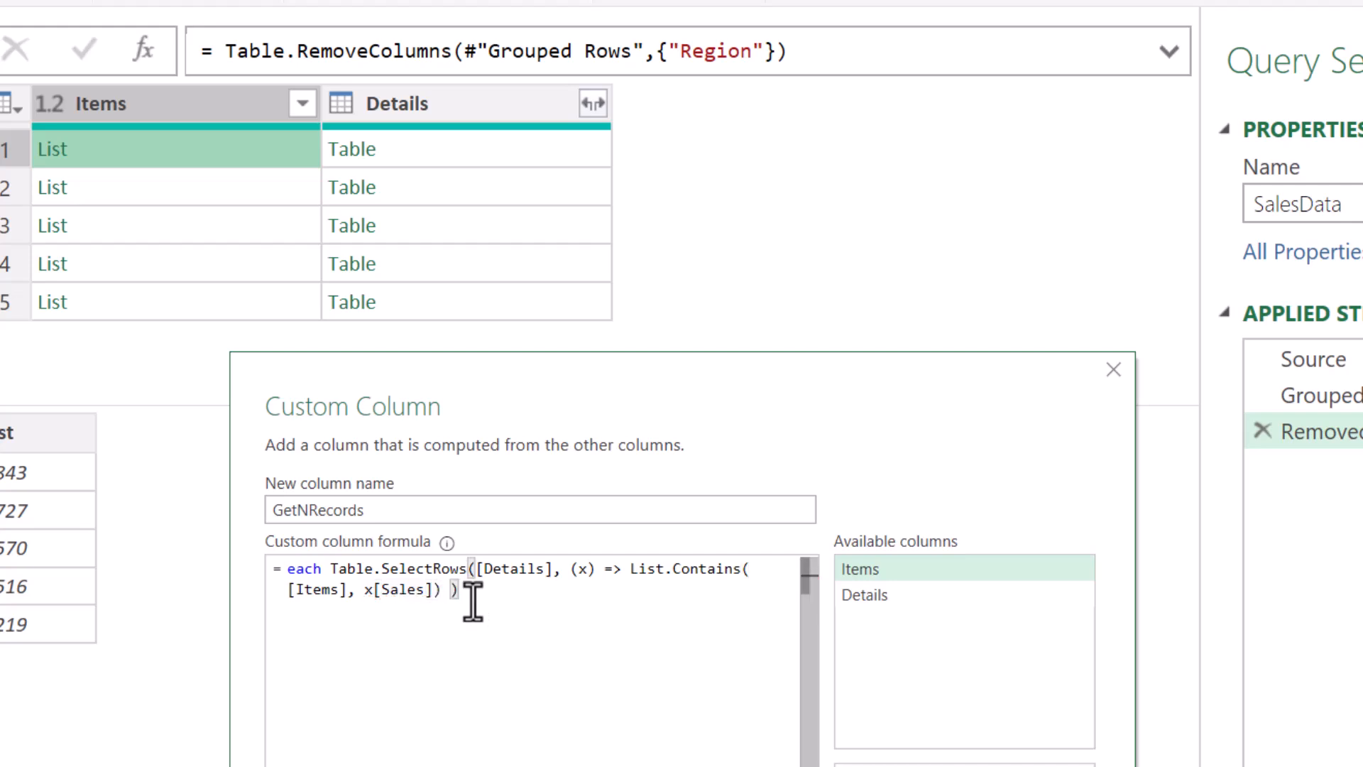
click(903, 760)
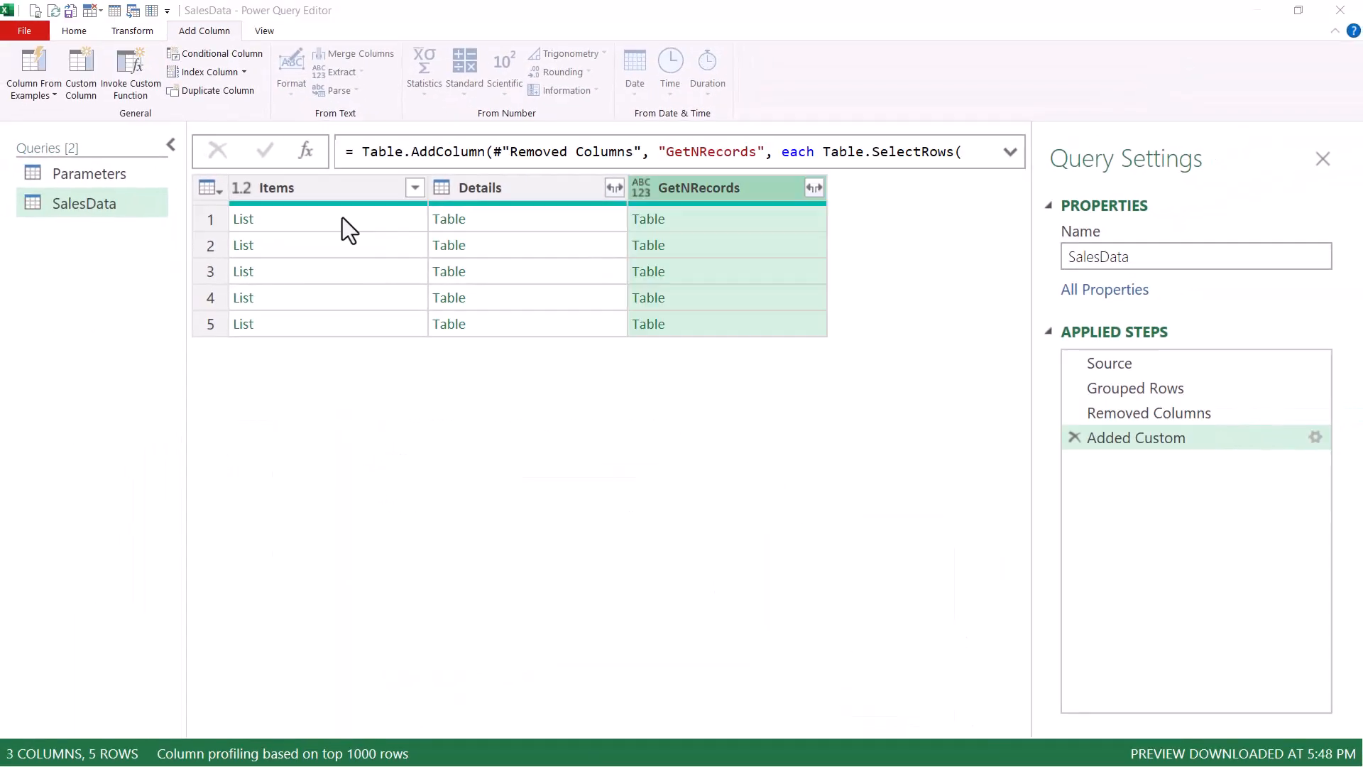
Step: Preview the first row's Items list, Details table and GetNRecords table, including the Sales values of the GetNRecords table
click(343, 218)
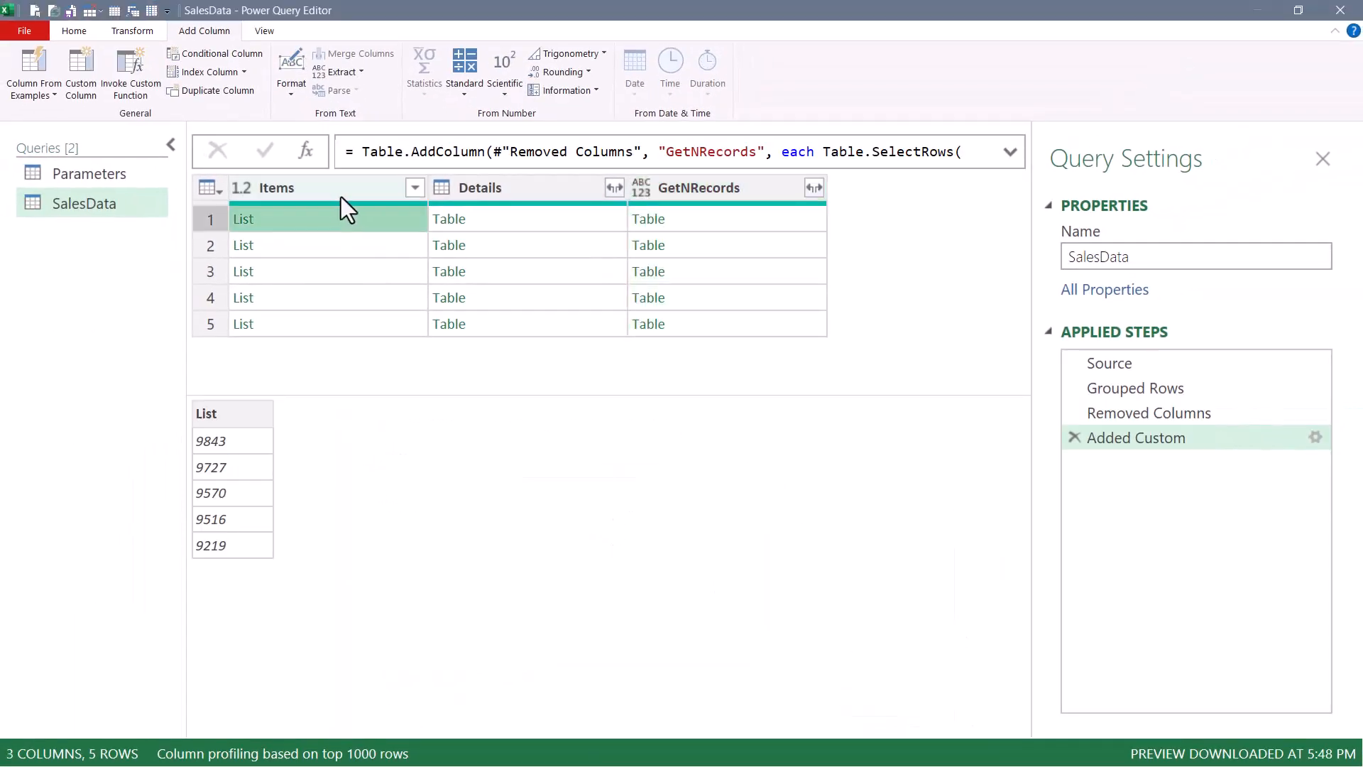
click(508, 219)
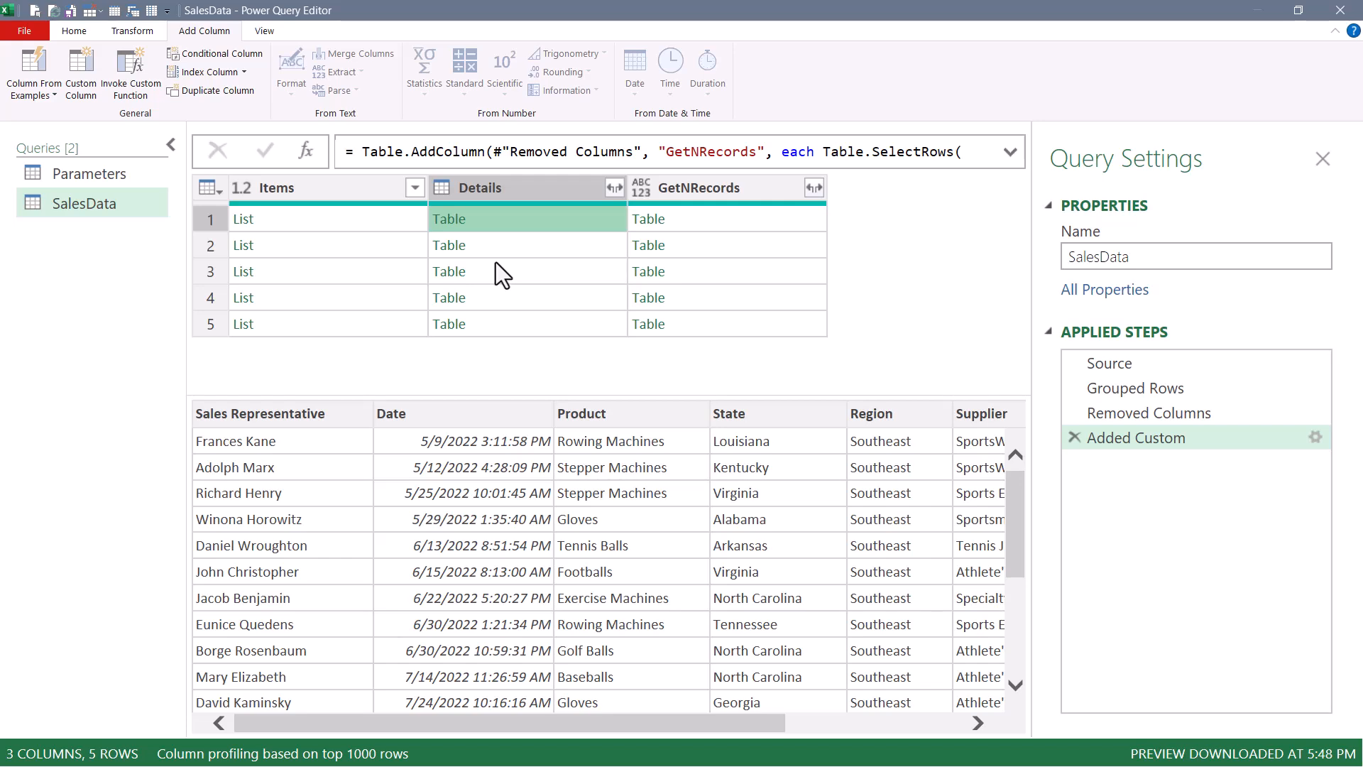
click(706, 215)
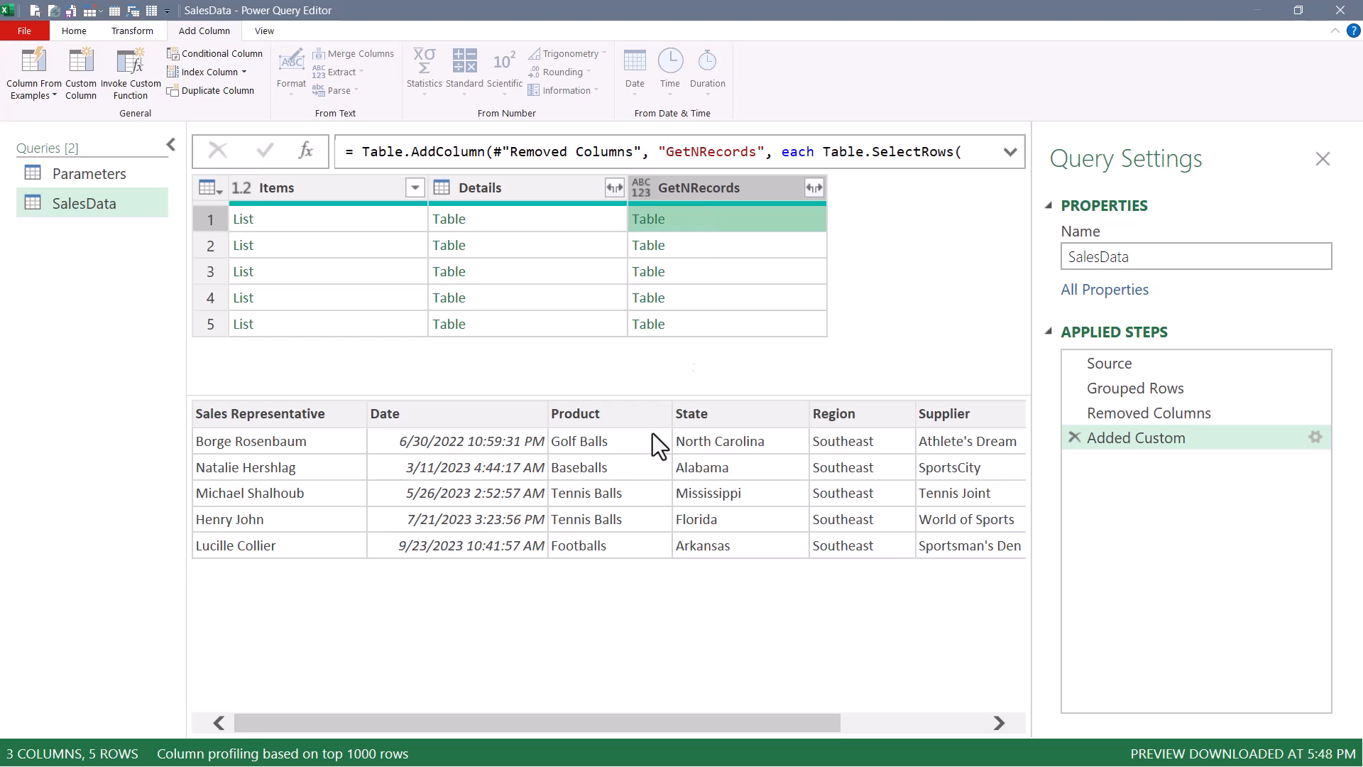
drag(590, 723, 732, 724)
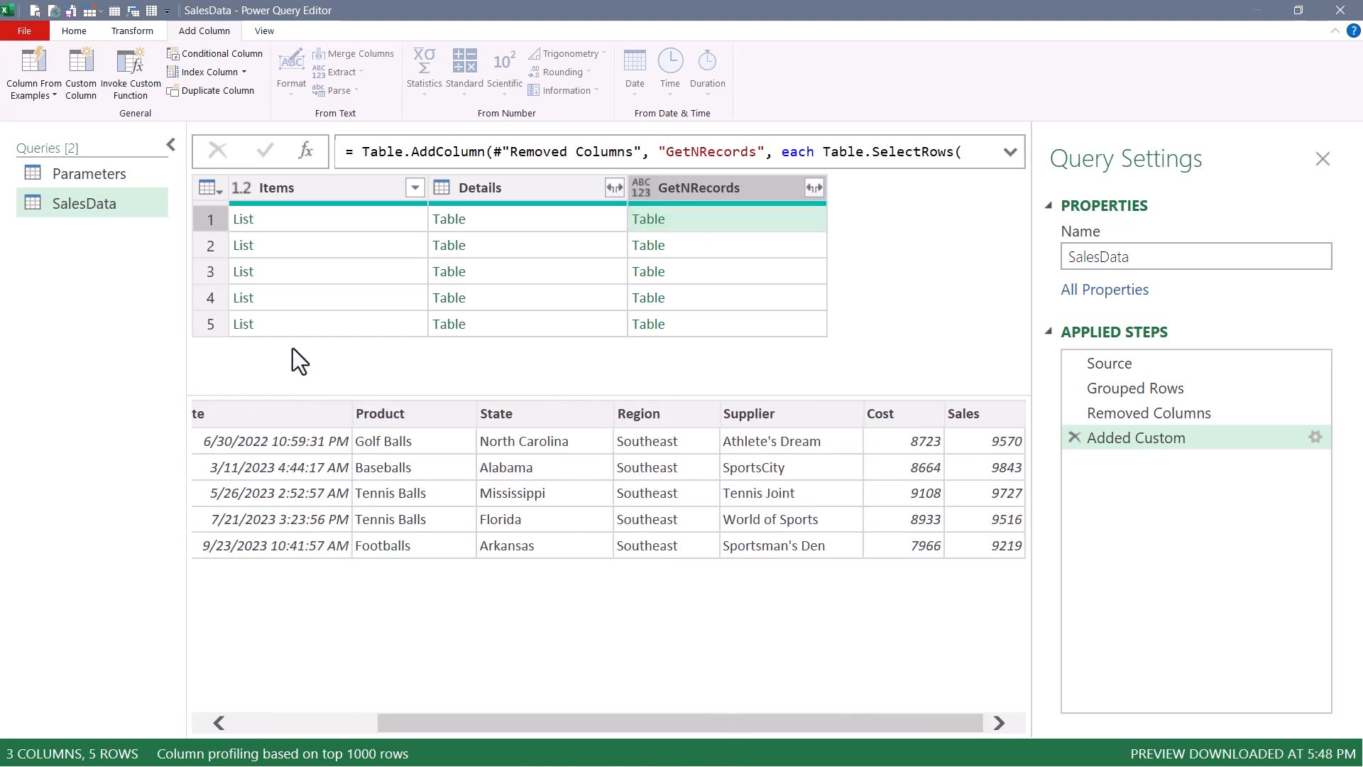
Step: Remove all columns except GetNRecords
click(747, 193)
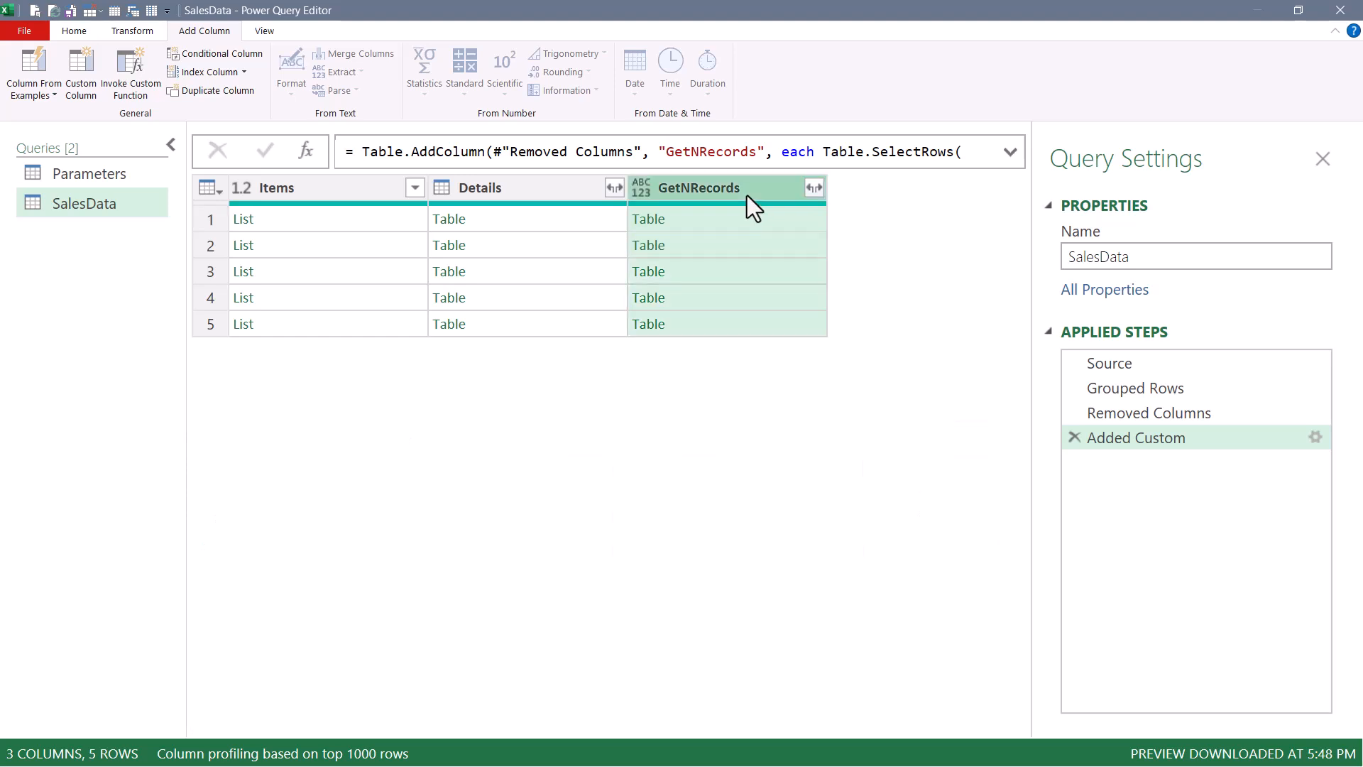
right_click(747, 195)
click(650, 226)
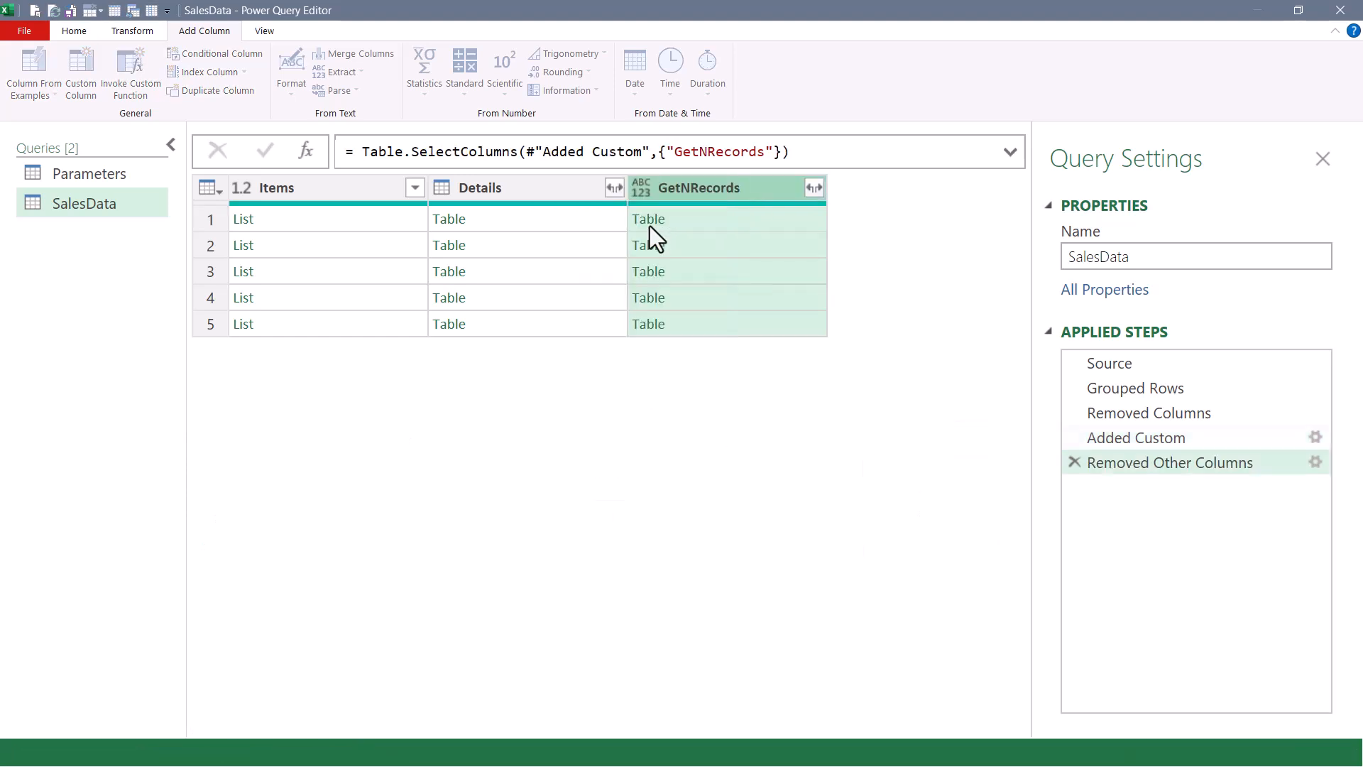
Step: Expand all columns of the GetNRecords tables without using the original column name as prefix
click(415, 188)
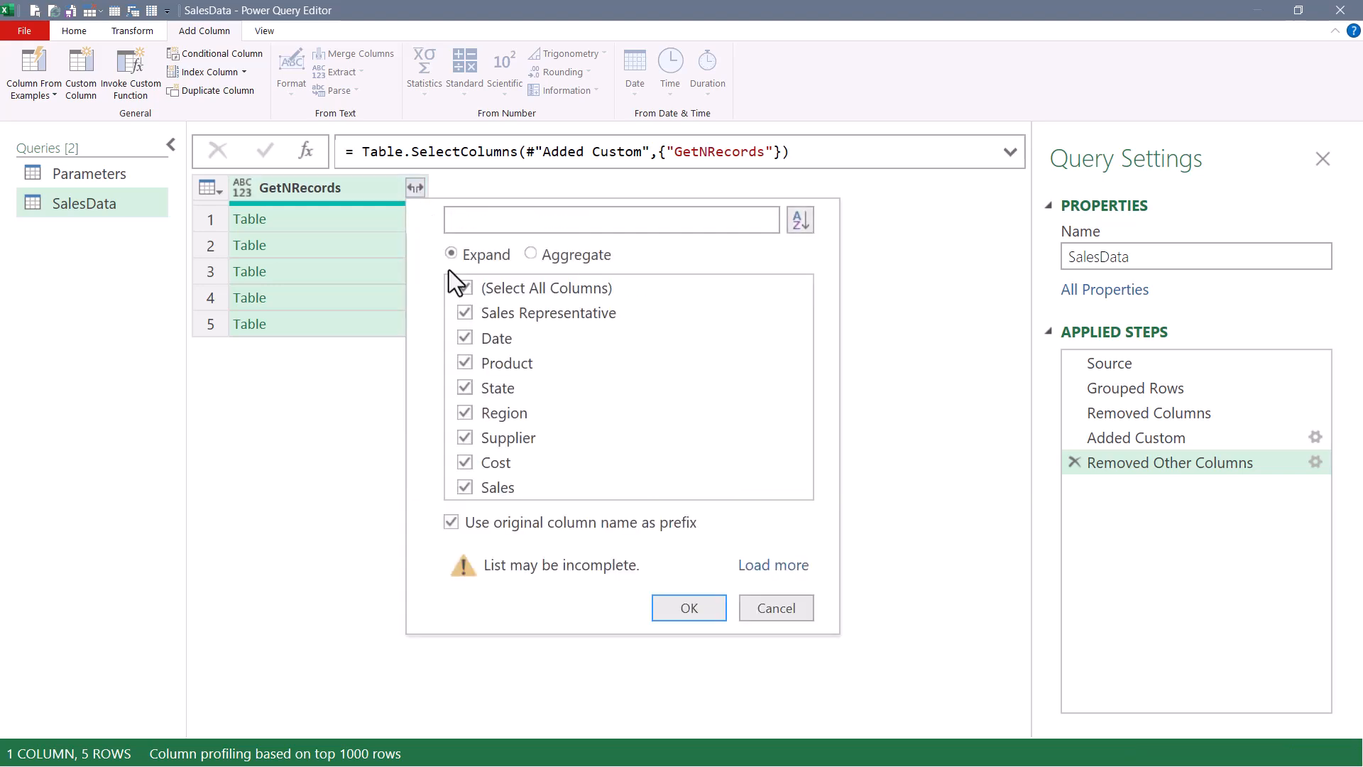
click(451, 524)
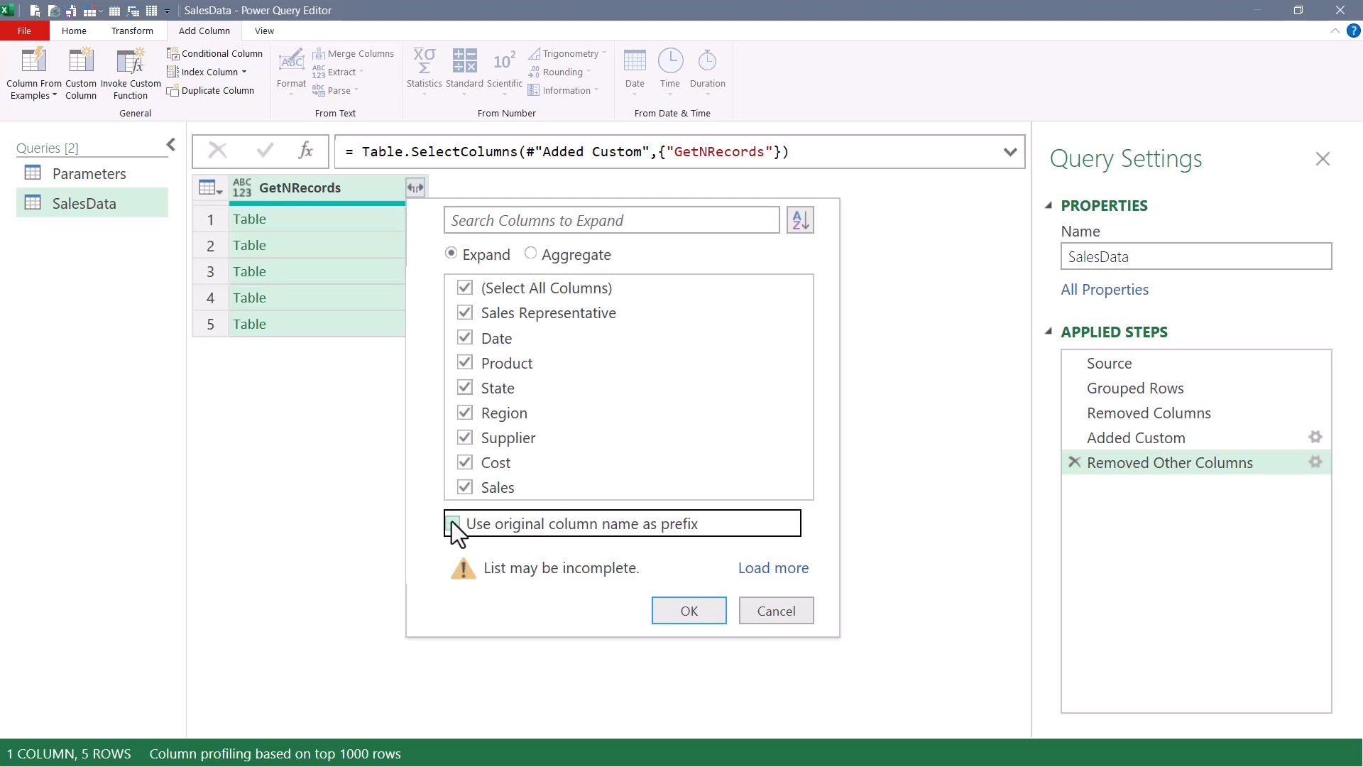
click(685, 612)
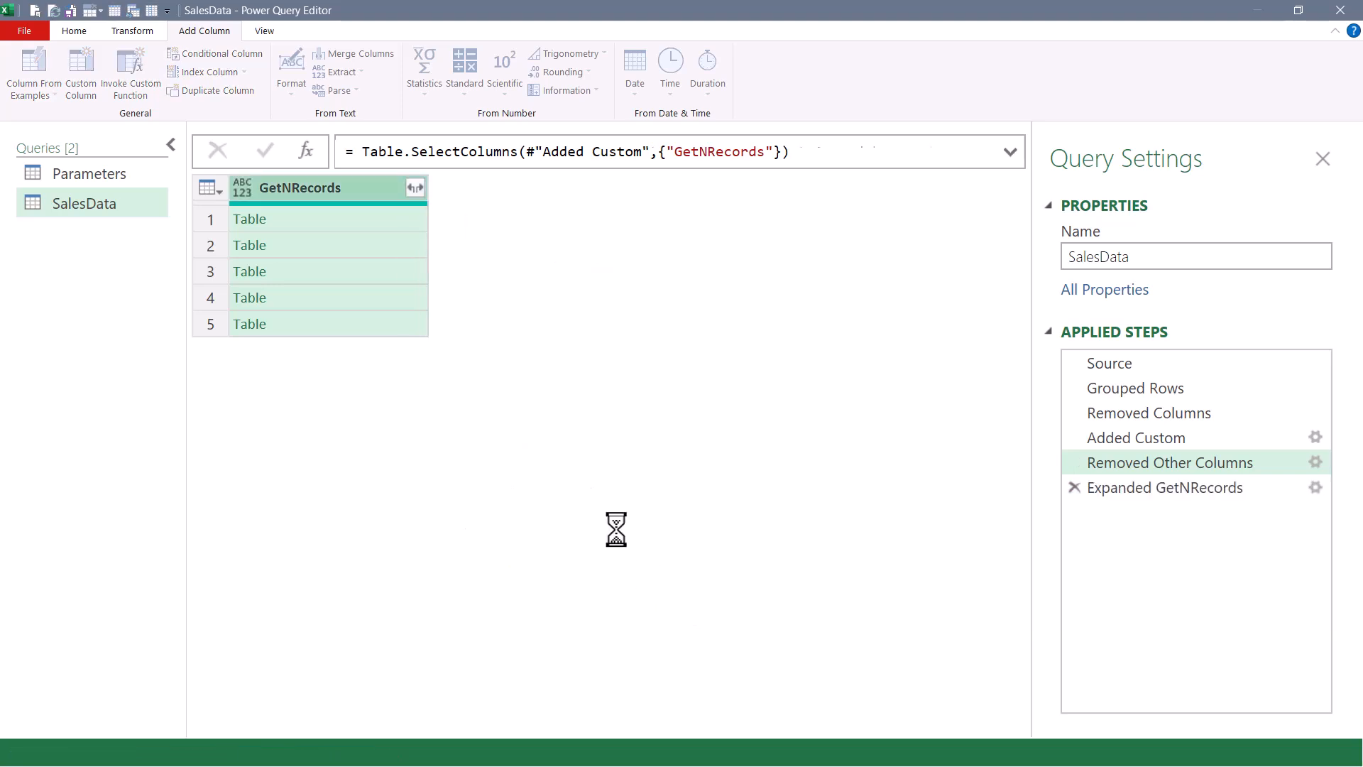
Step: Sort the expanded records by Region ascending and by Sales descending
click(426, 187)
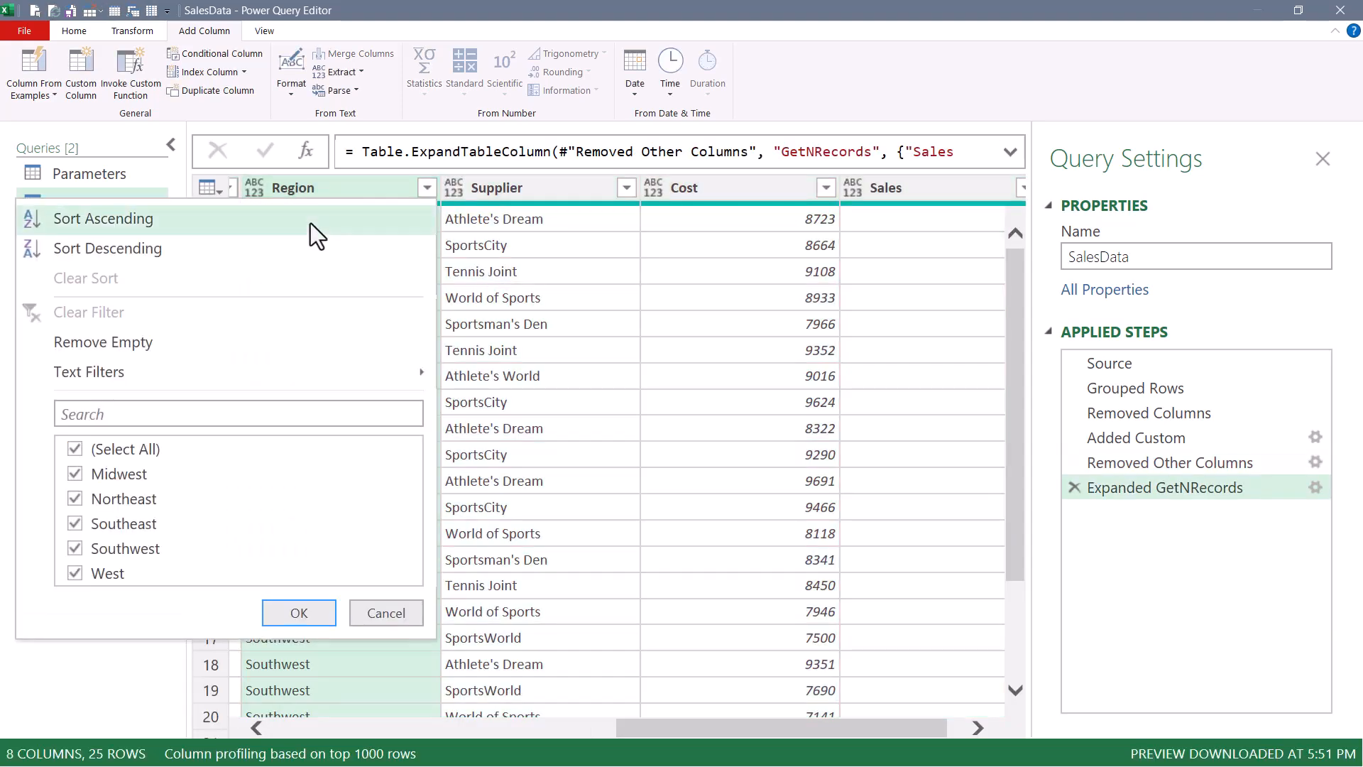
click(310, 223)
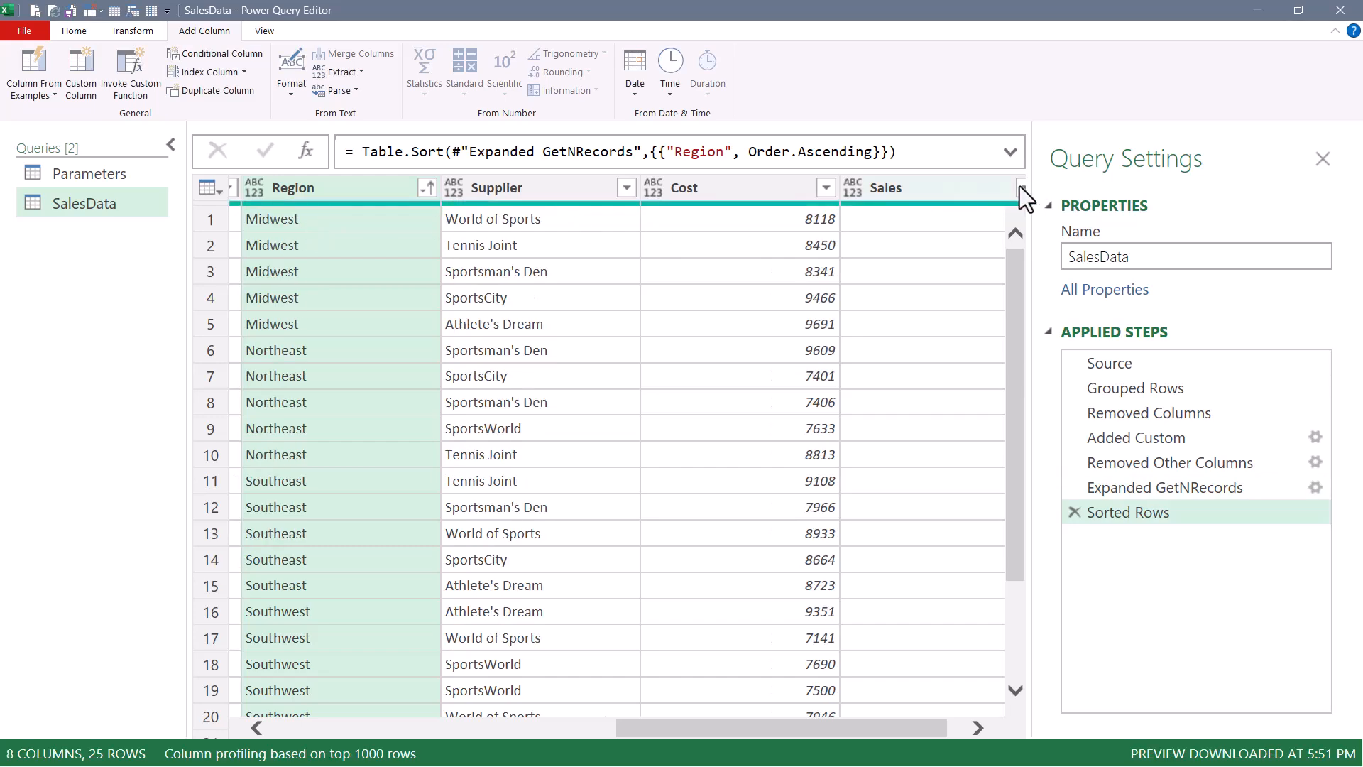
click(1019, 186)
click(807, 248)
Step: Keep only the Sales Representative, Date, Region and Sales columns
click(72, 31)
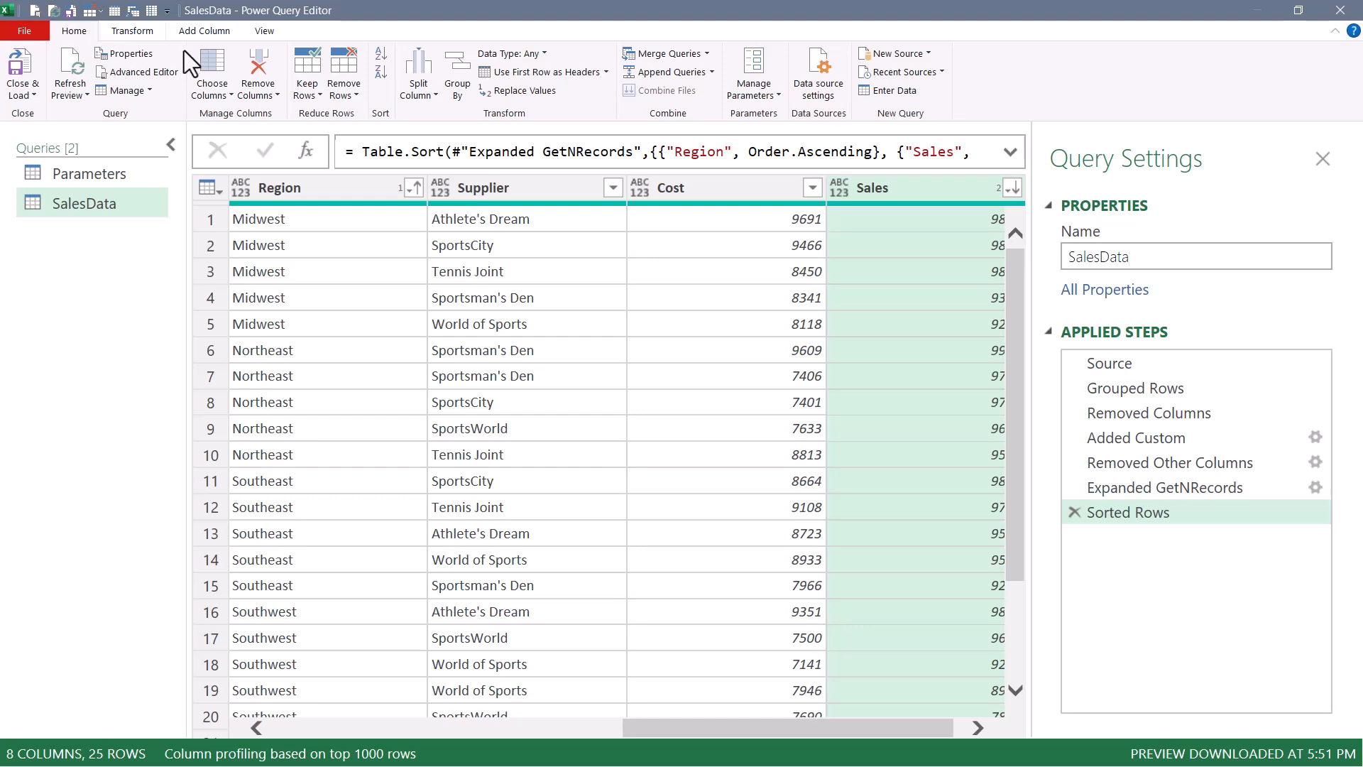
click(213, 64)
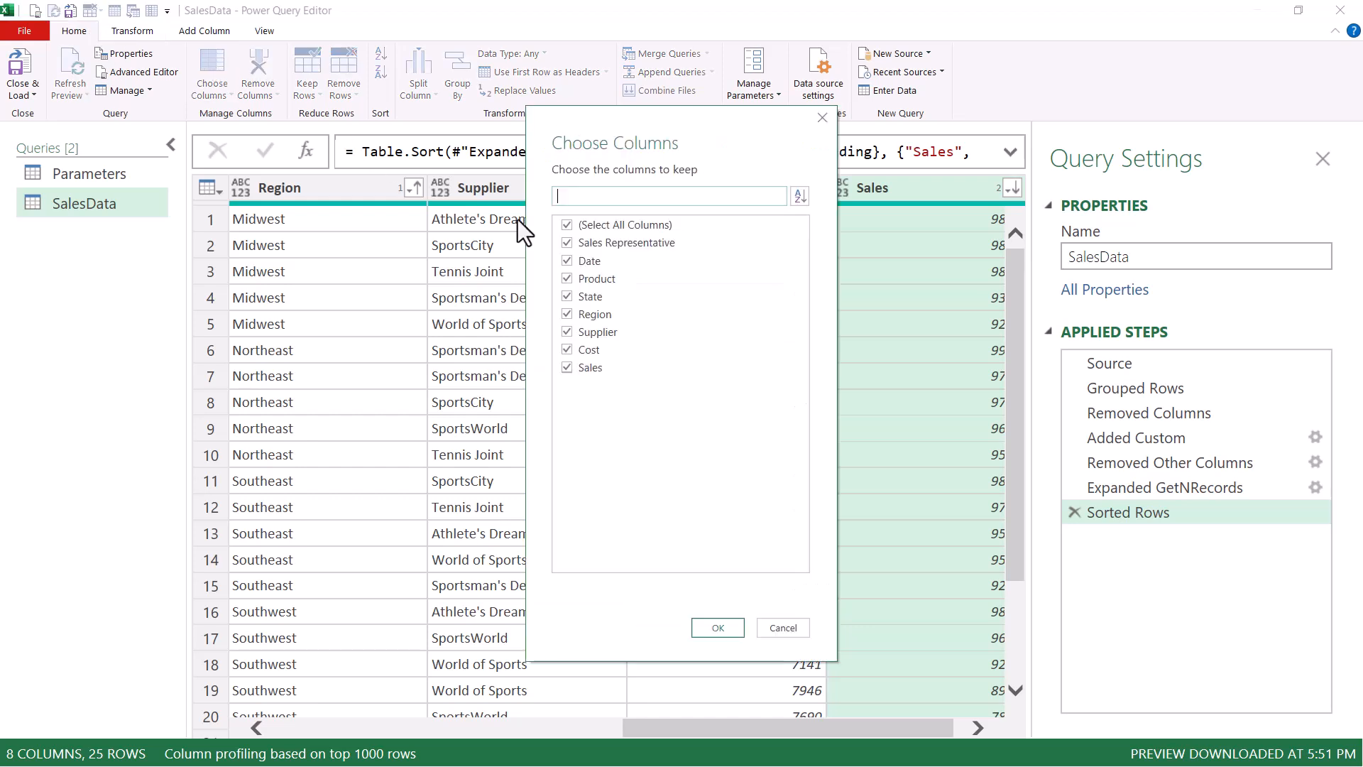
click(566, 316)
click(567, 261)
click(566, 243)
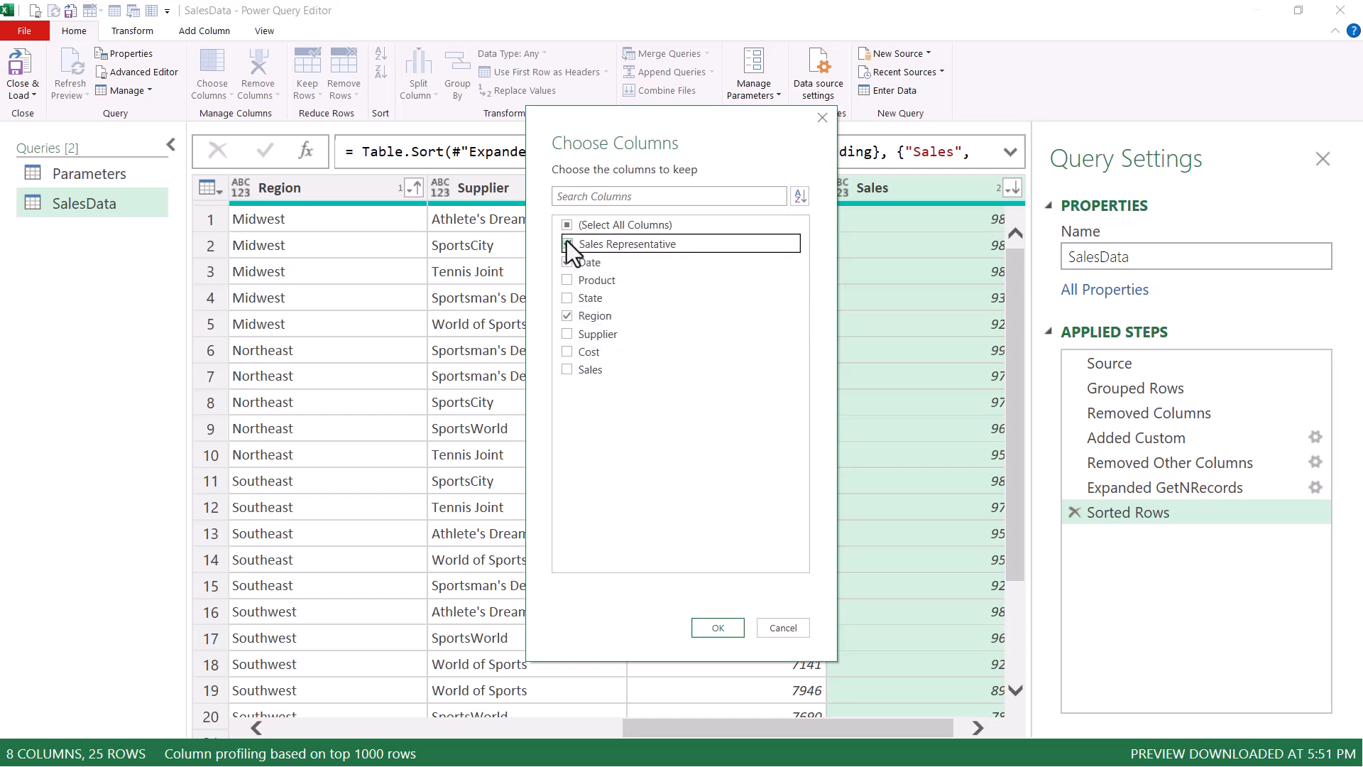
click(567, 369)
click(703, 636)
Step: Close the query editor and load SalesData as a table on the existing GetTopNbyGroup worksheet at cell A7
click(27, 92)
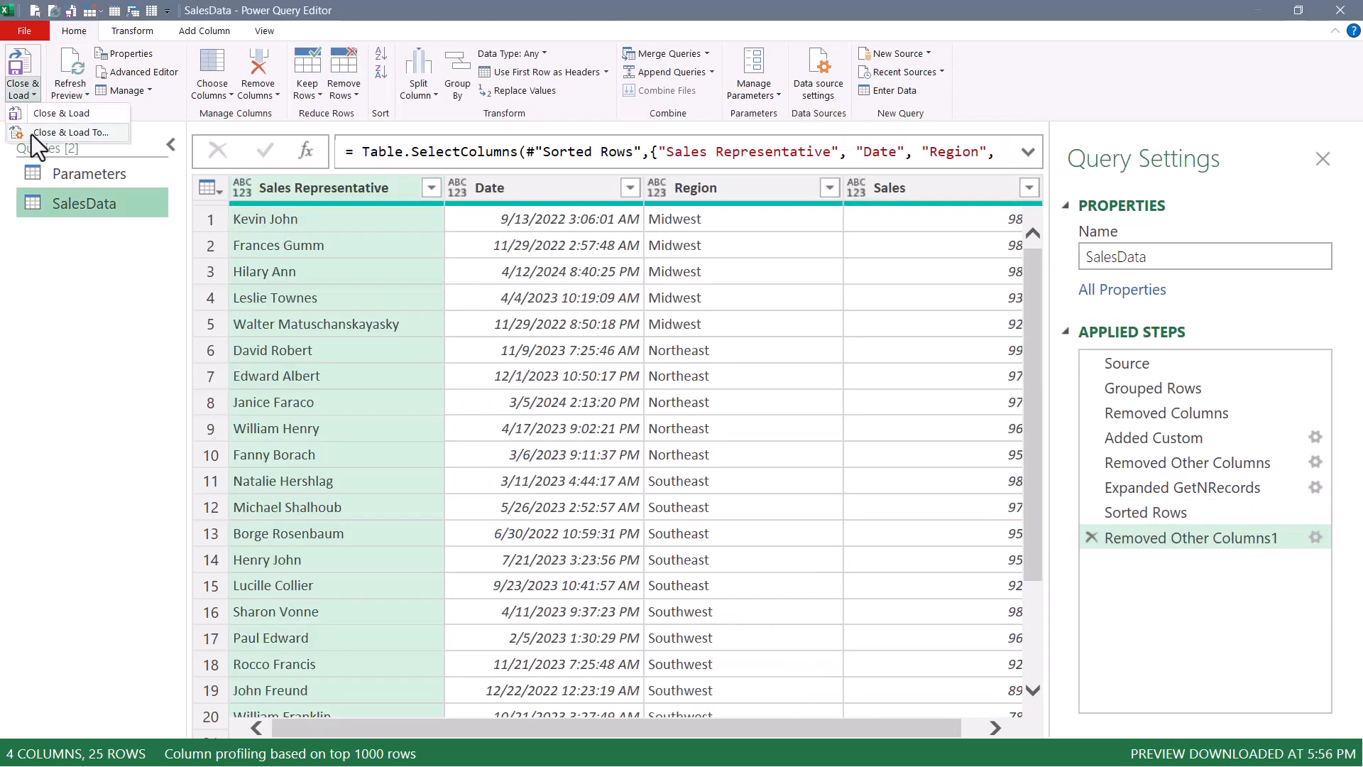
click(34, 135)
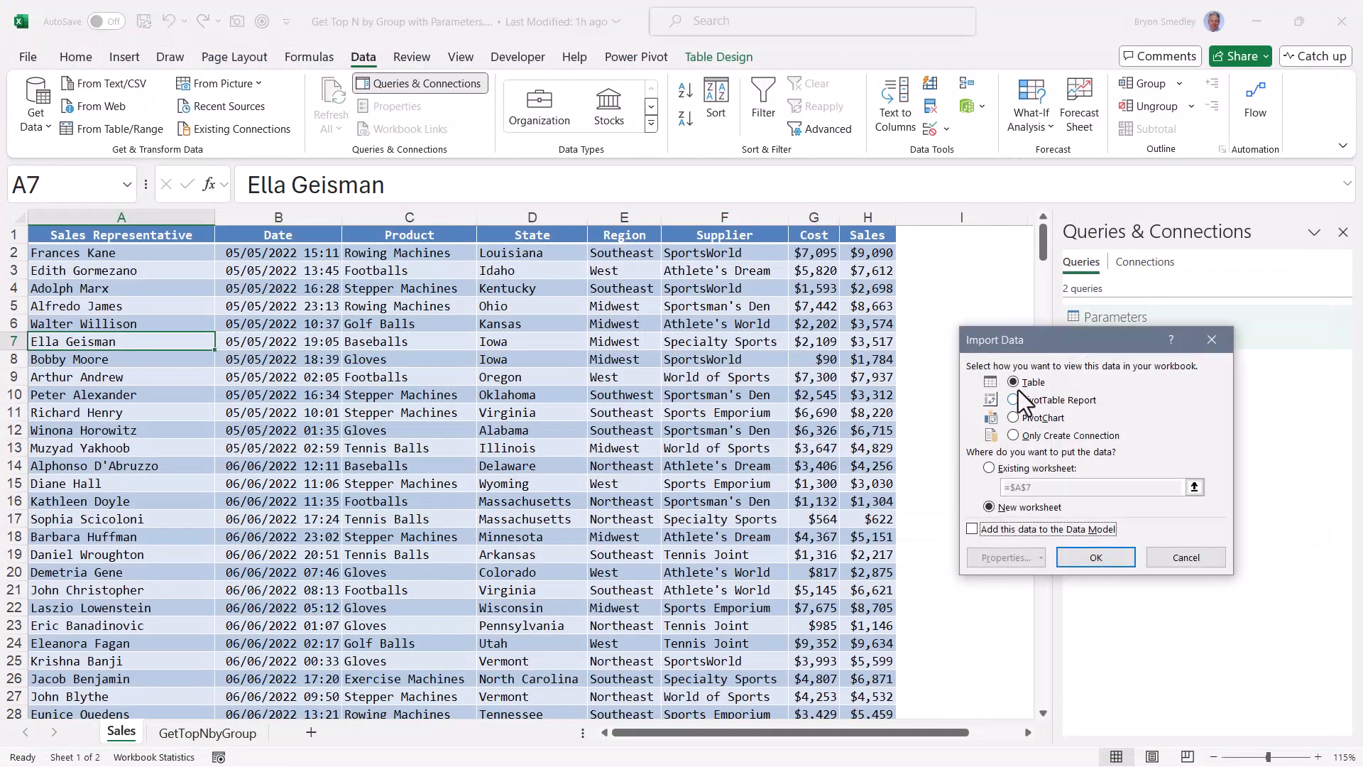
click(1014, 469)
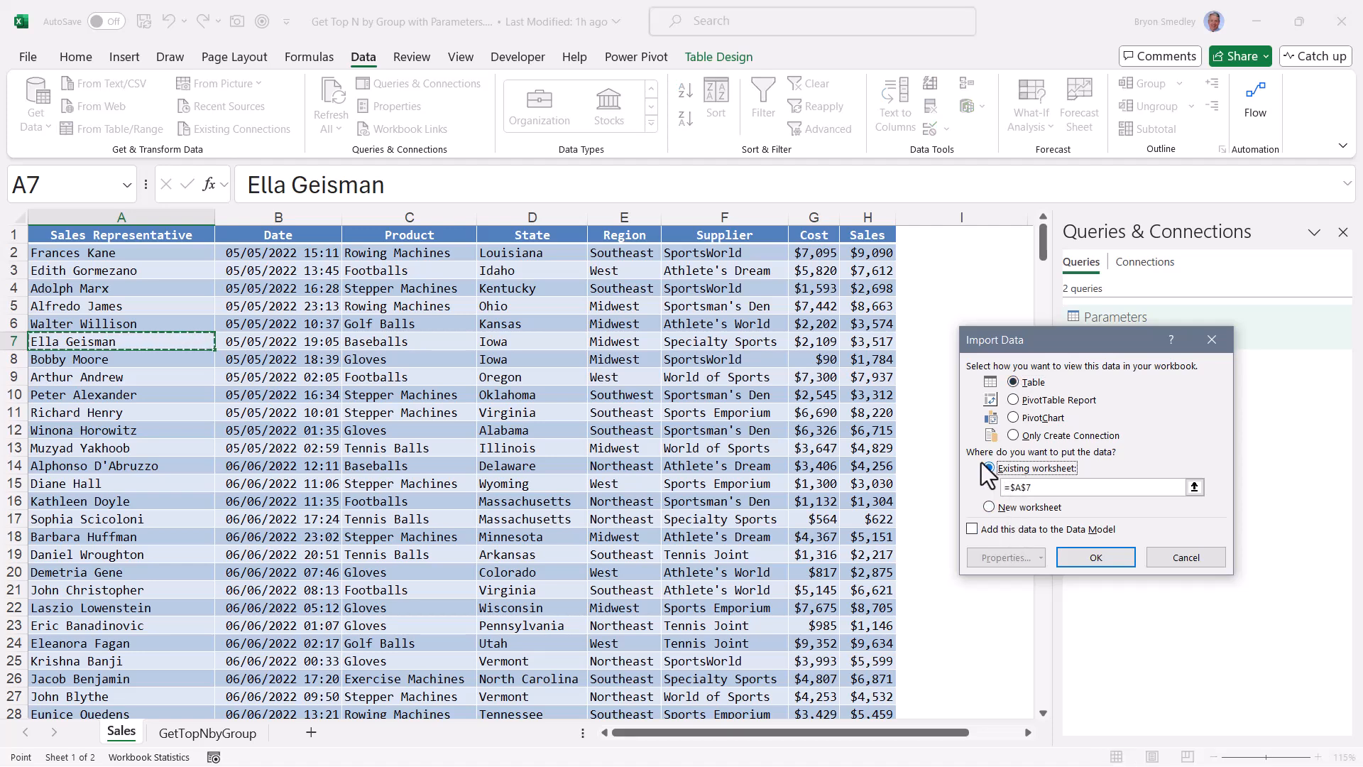
click(207, 733)
click(142, 380)
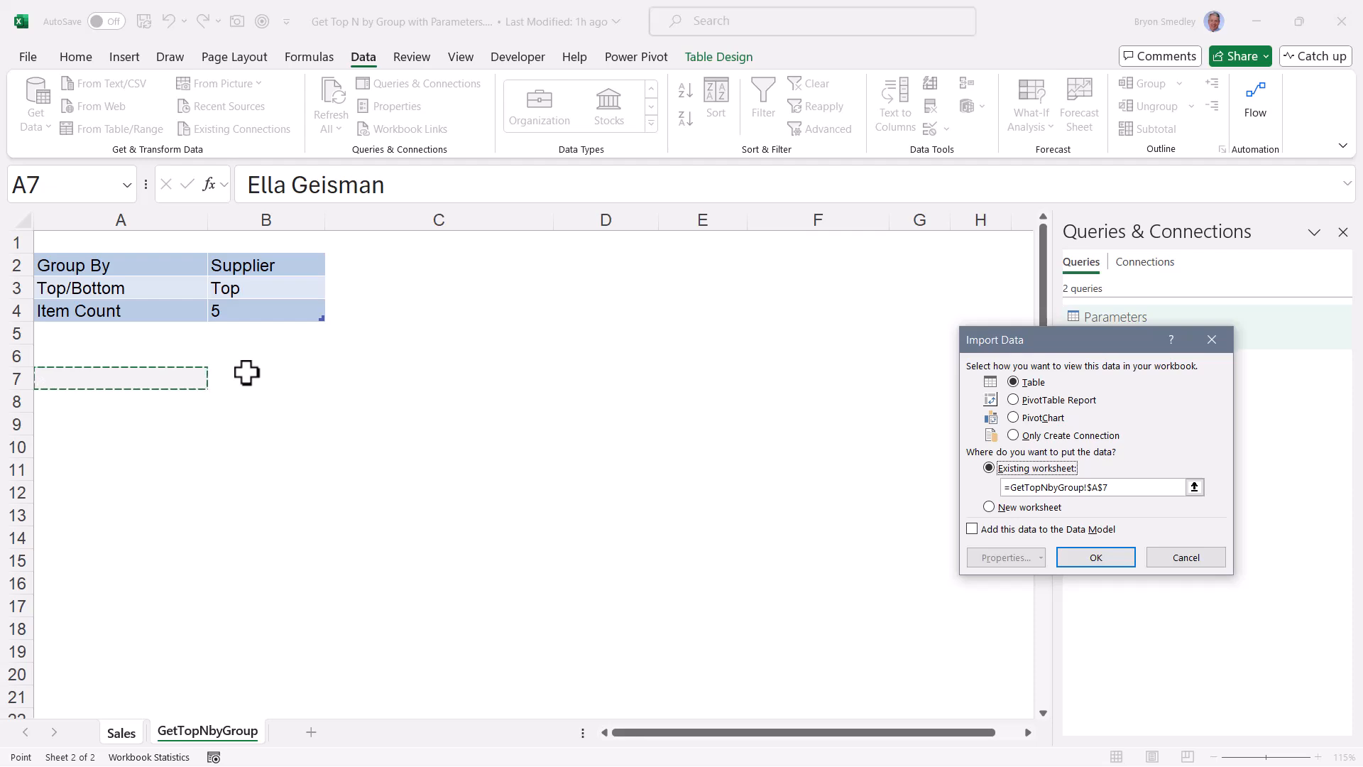
click(1096, 558)
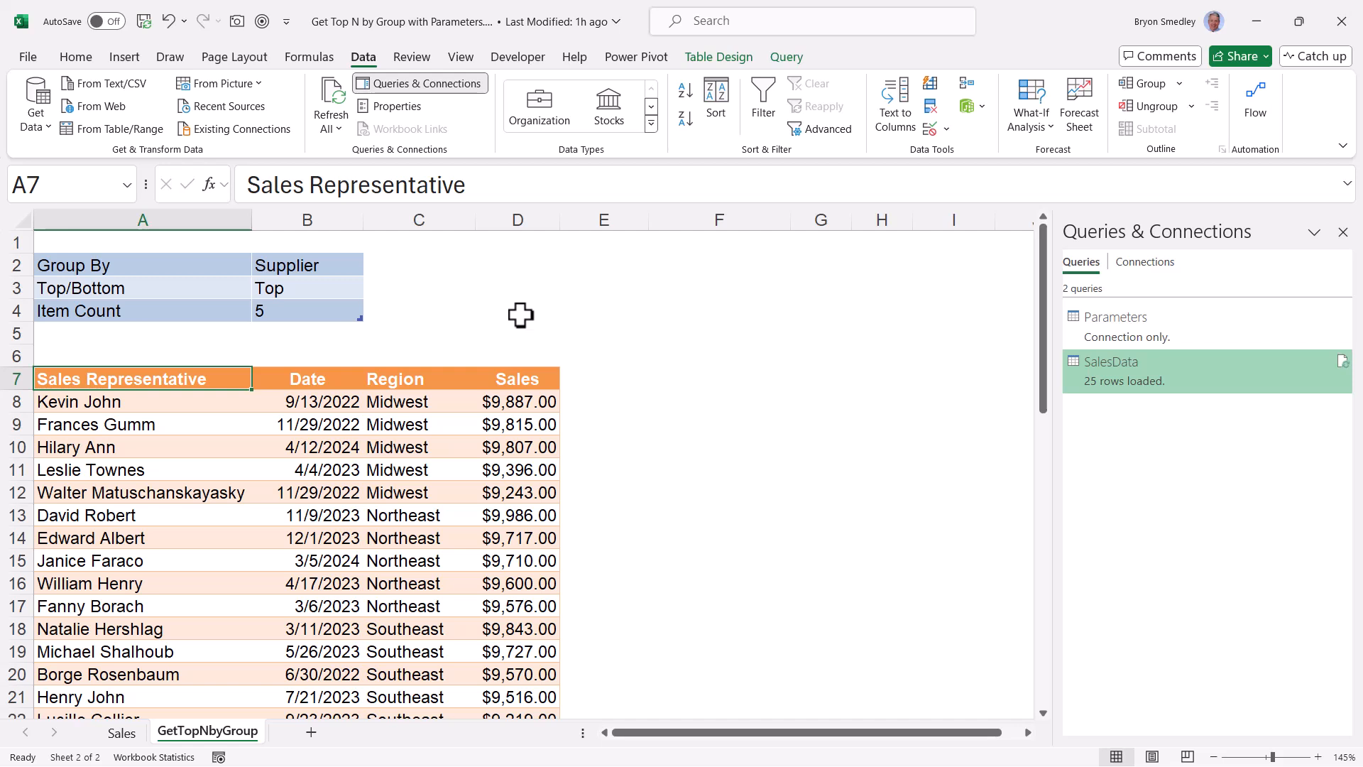
Step: Reopen the SalesData query for editing and show the full formula of its Grouped Rows step
right_click(1134, 369)
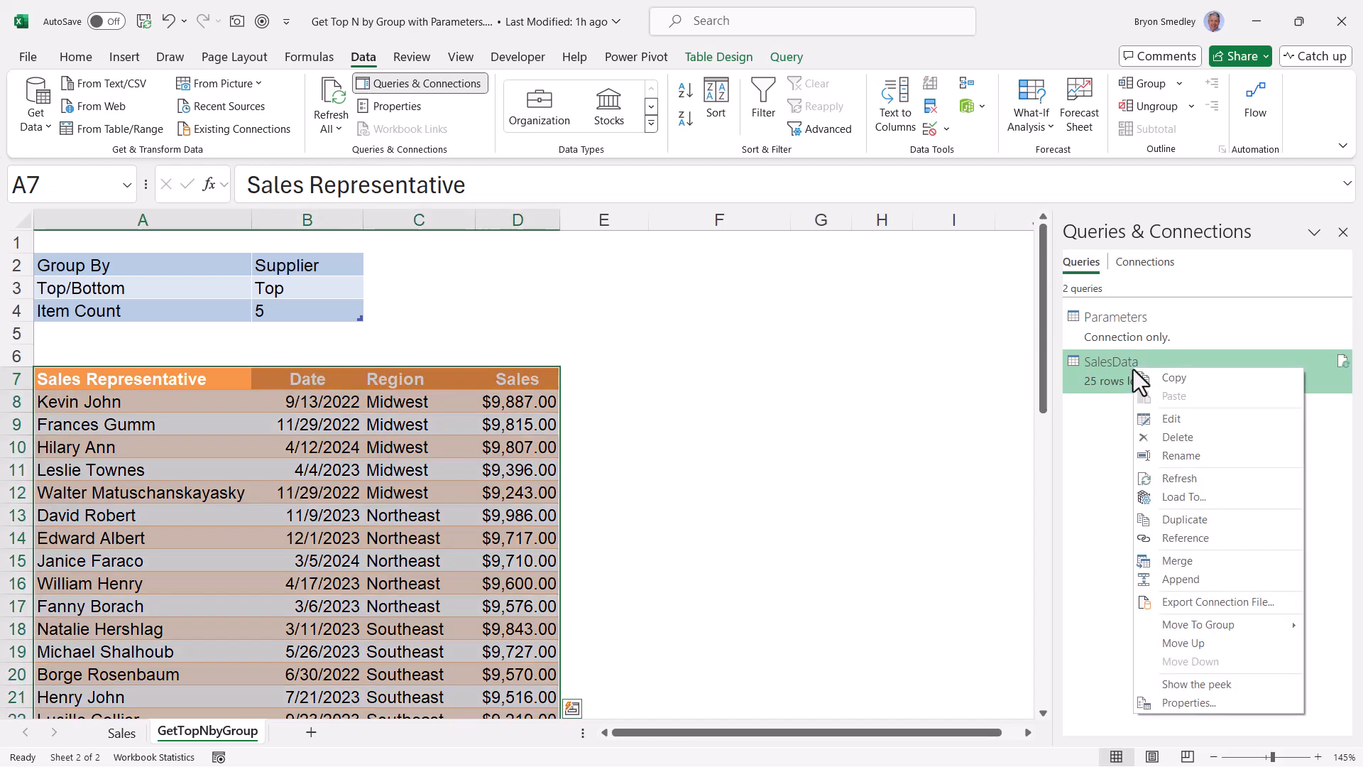
click(1161, 419)
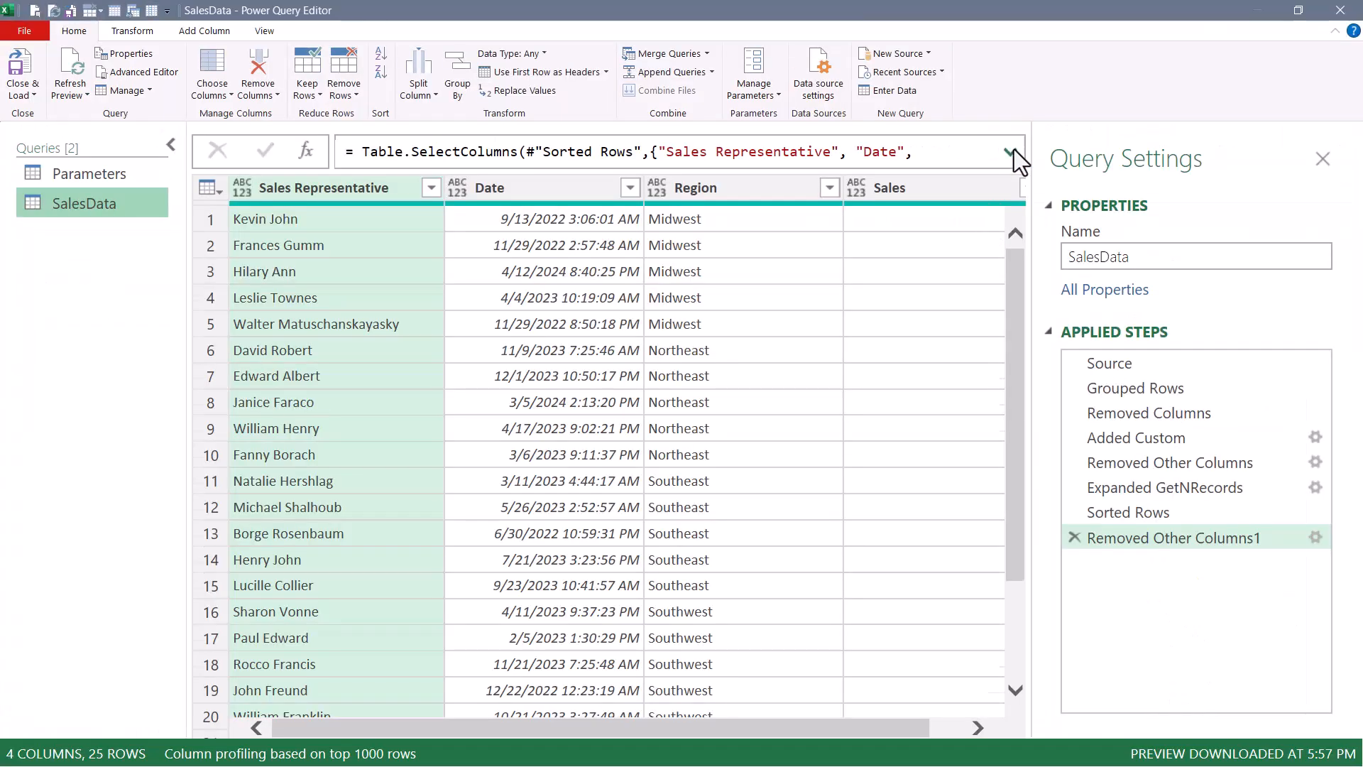
click(1011, 152)
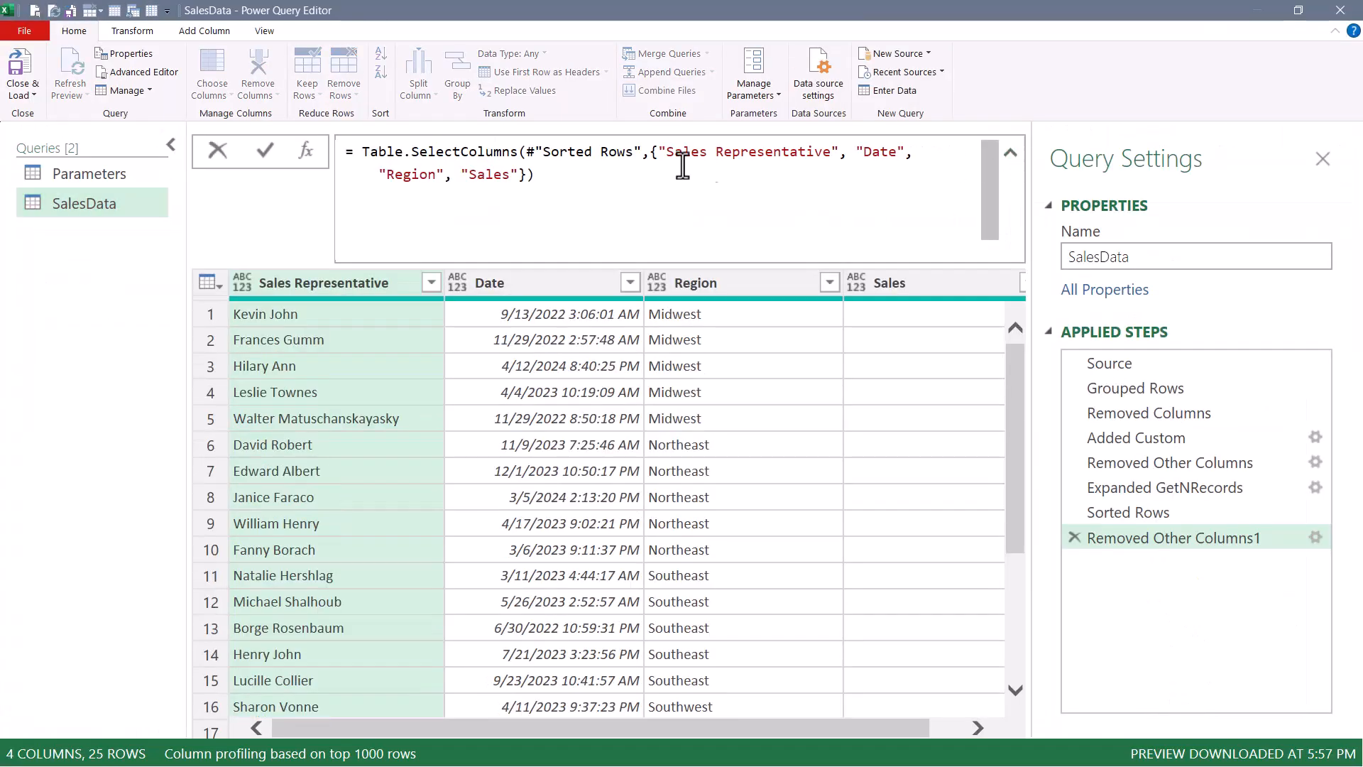
click(1139, 480)
click(1143, 415)
click(1139, 390)
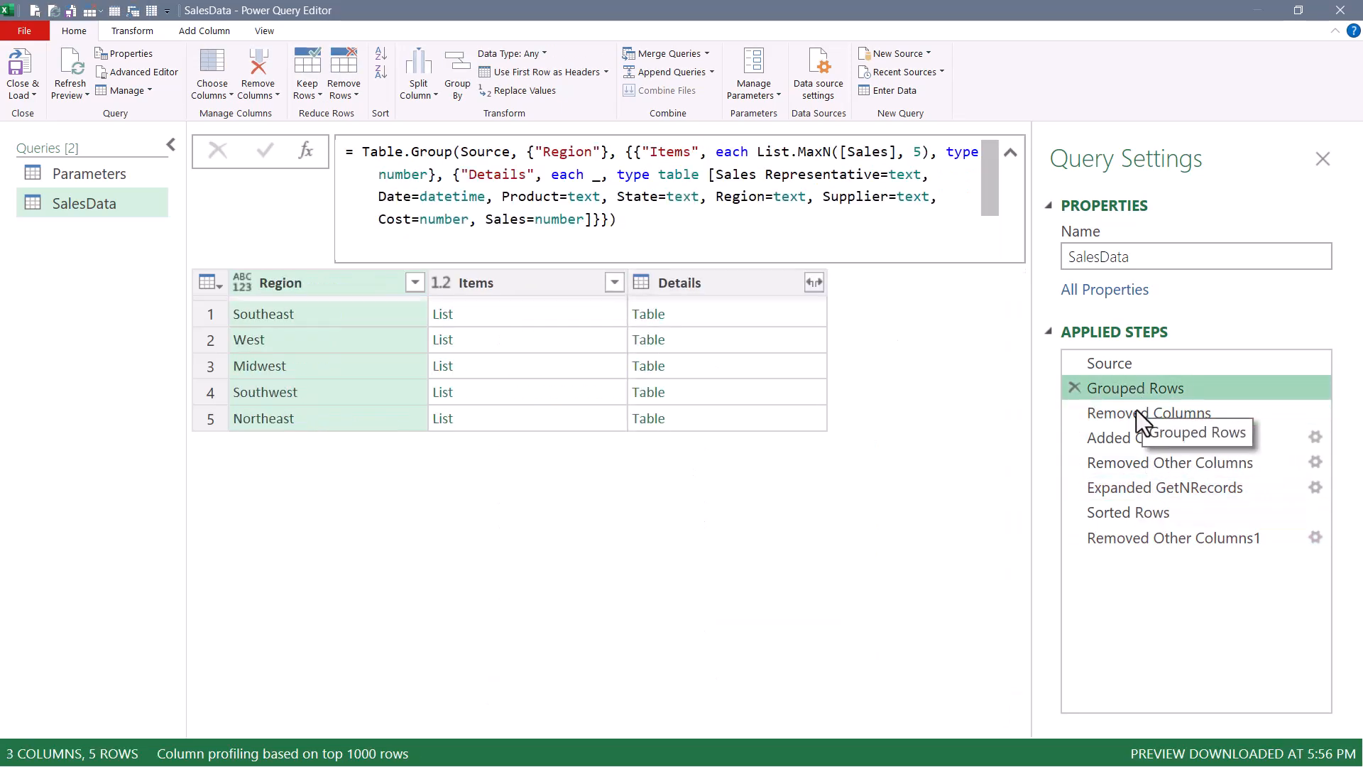
Step: Review the query's intermediate results from the Removed Columns step through the Expanded GetNRecords step
click(1135, 419)
click(1132, 441)
click(1123, 465)
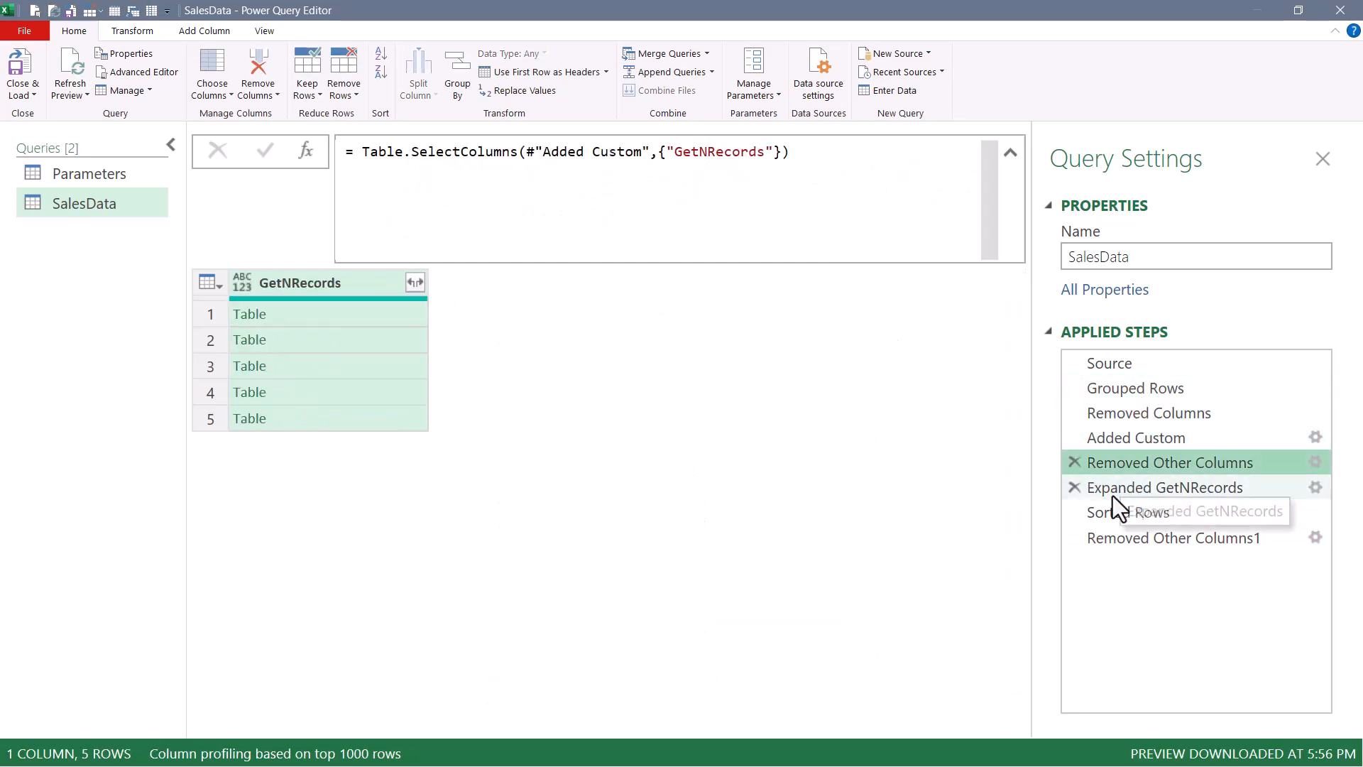
click(1114, 495)
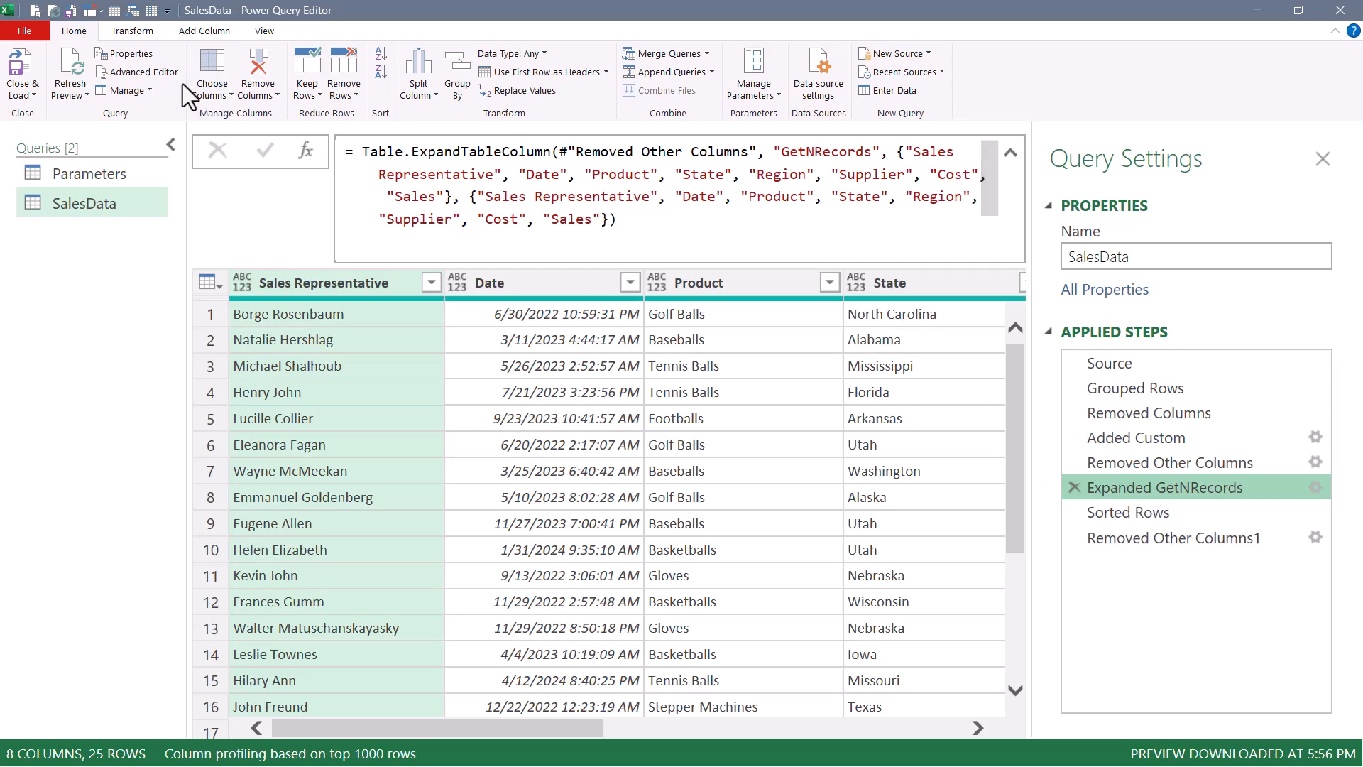
Step: Open the SalesData query's full M code in the Advanced Editor and copy all of it
click(161, 68)
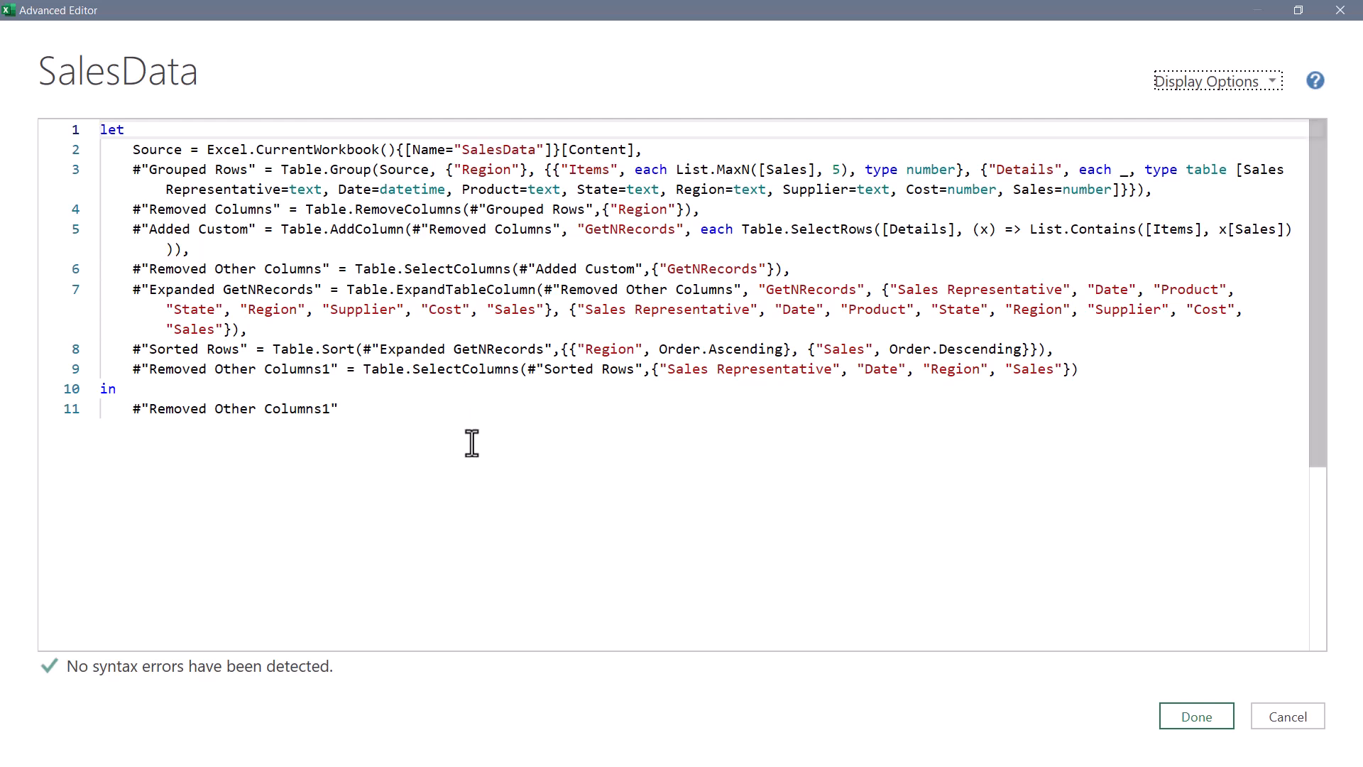
click(417, 418)
key(ctrl+a)
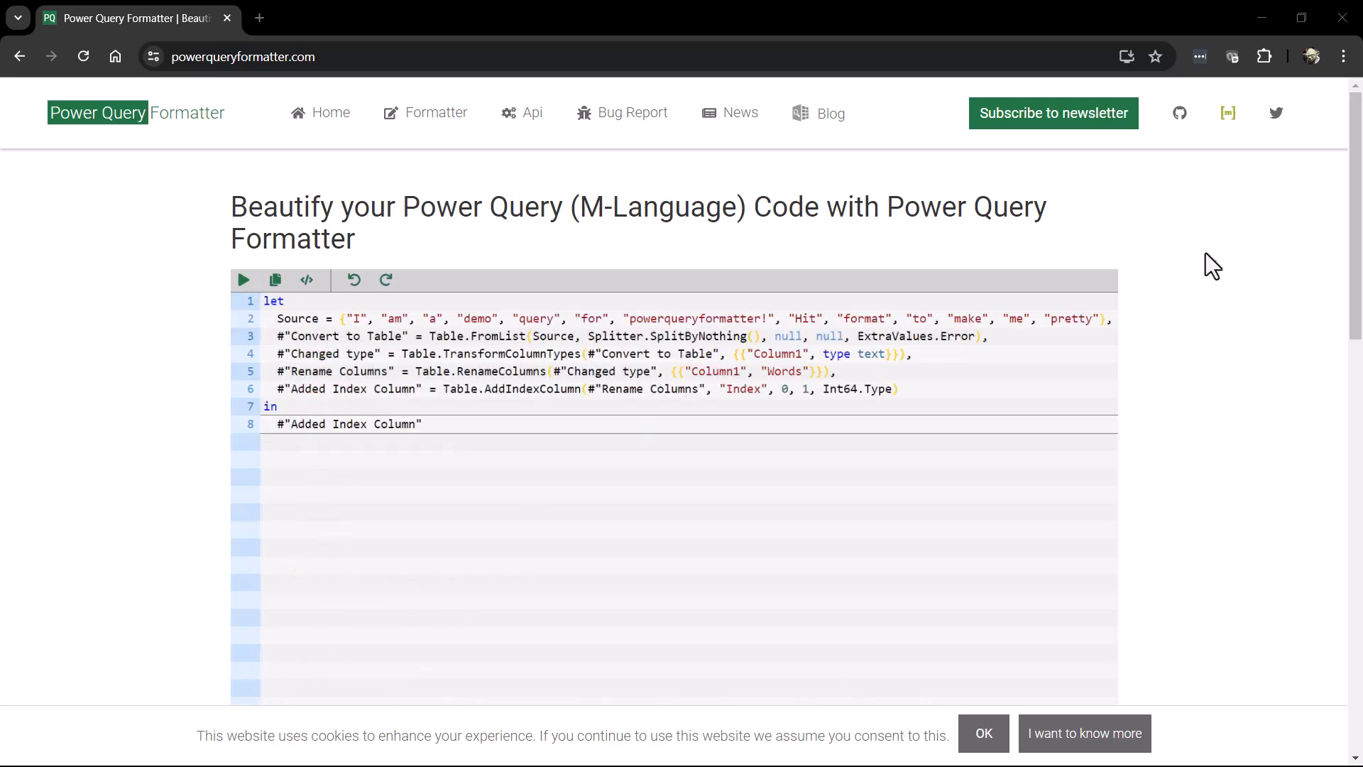
Step: Switch to the Power Query Formatter website, replace the code in its formatter with the copied SalesData code and format it
click(515, 392)
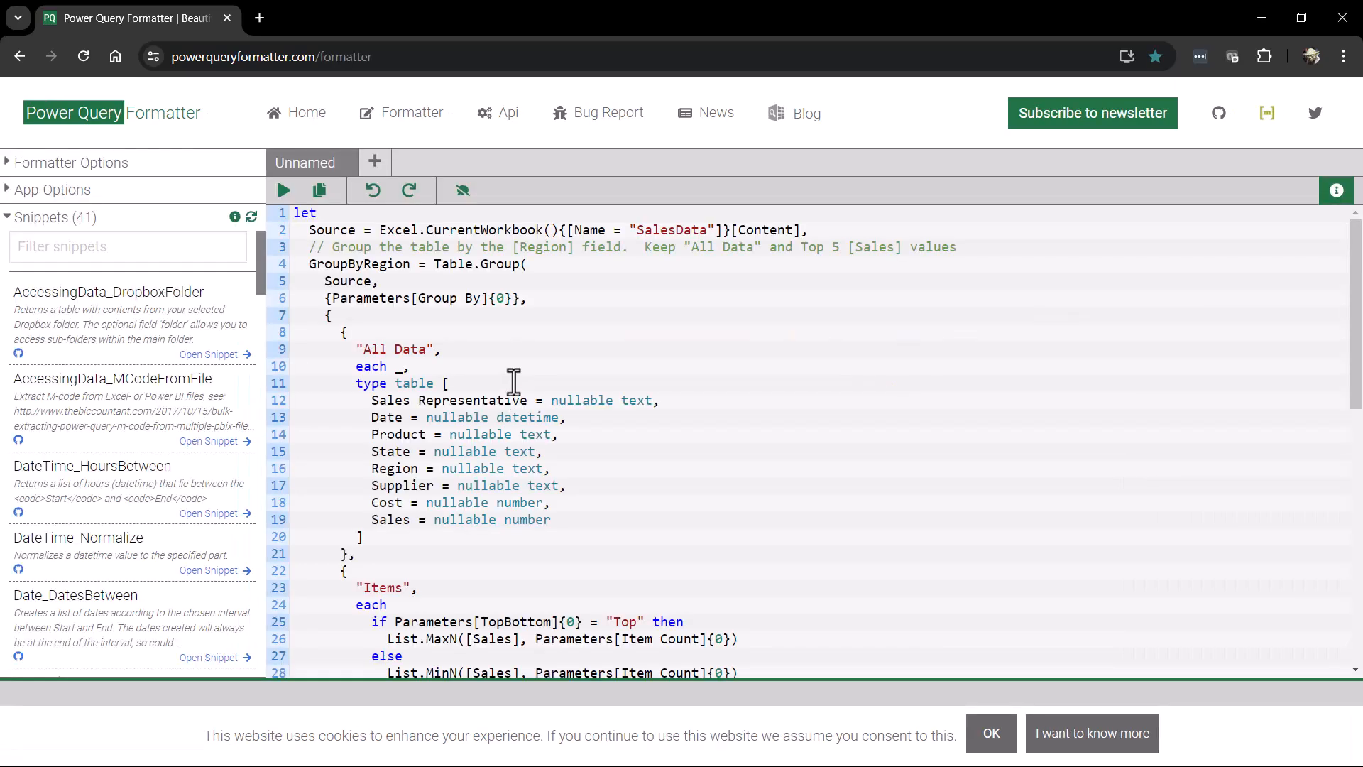
click(627, 375)
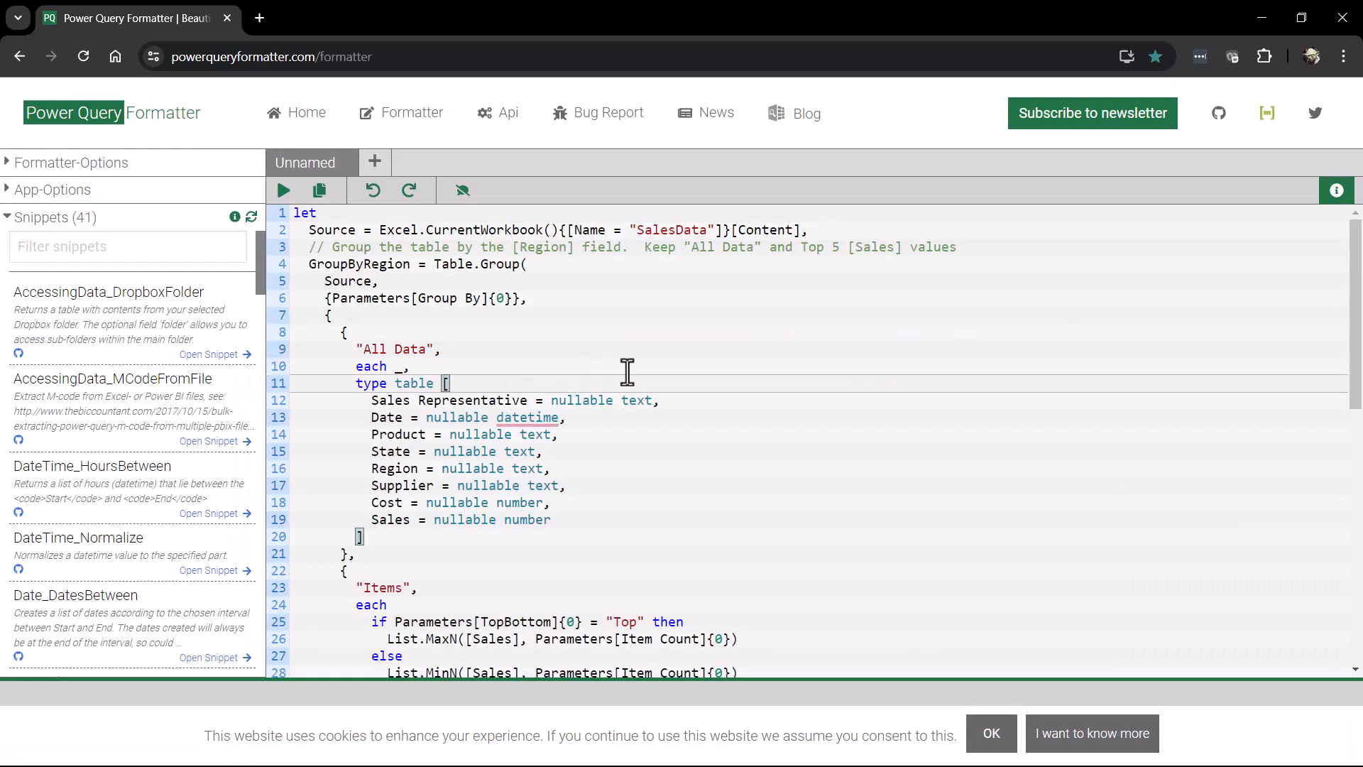
key(ctrl+a)
key(Delete)
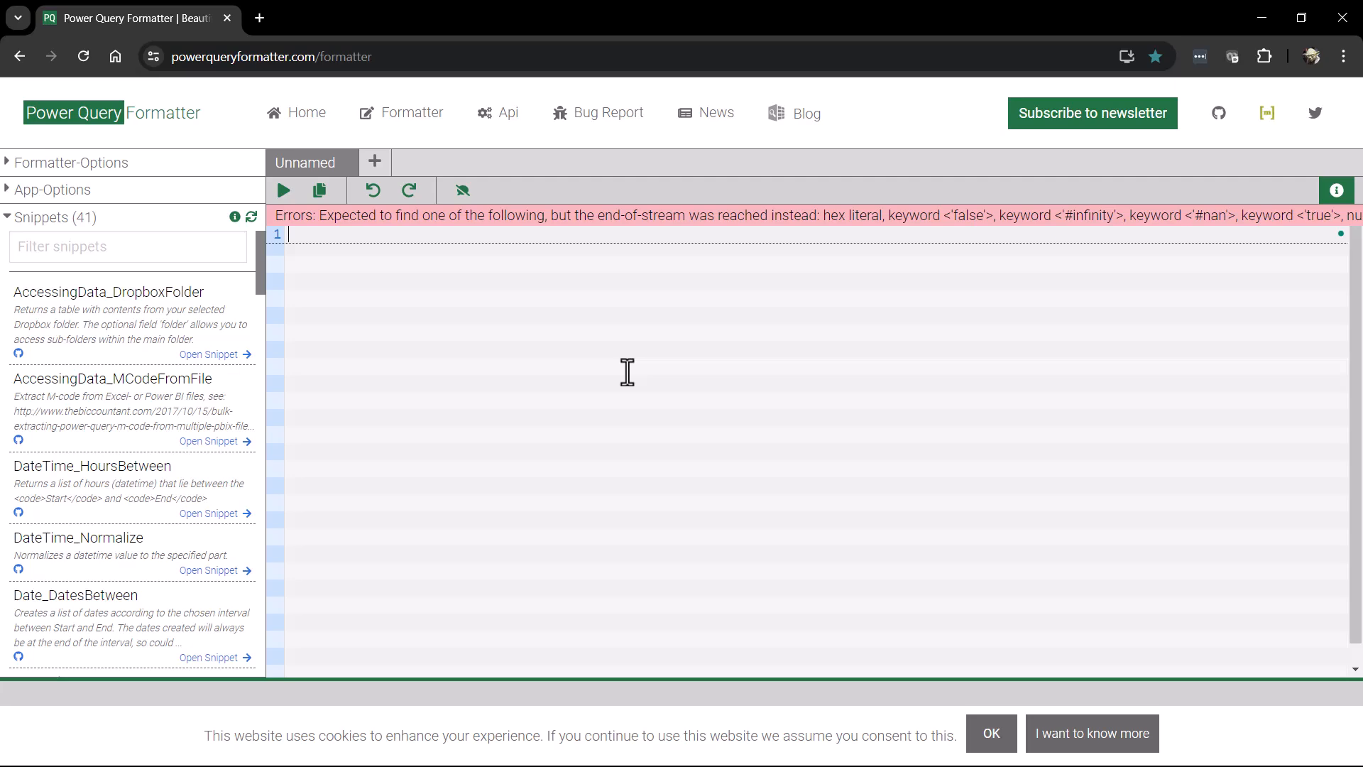
key(ctrl+v)
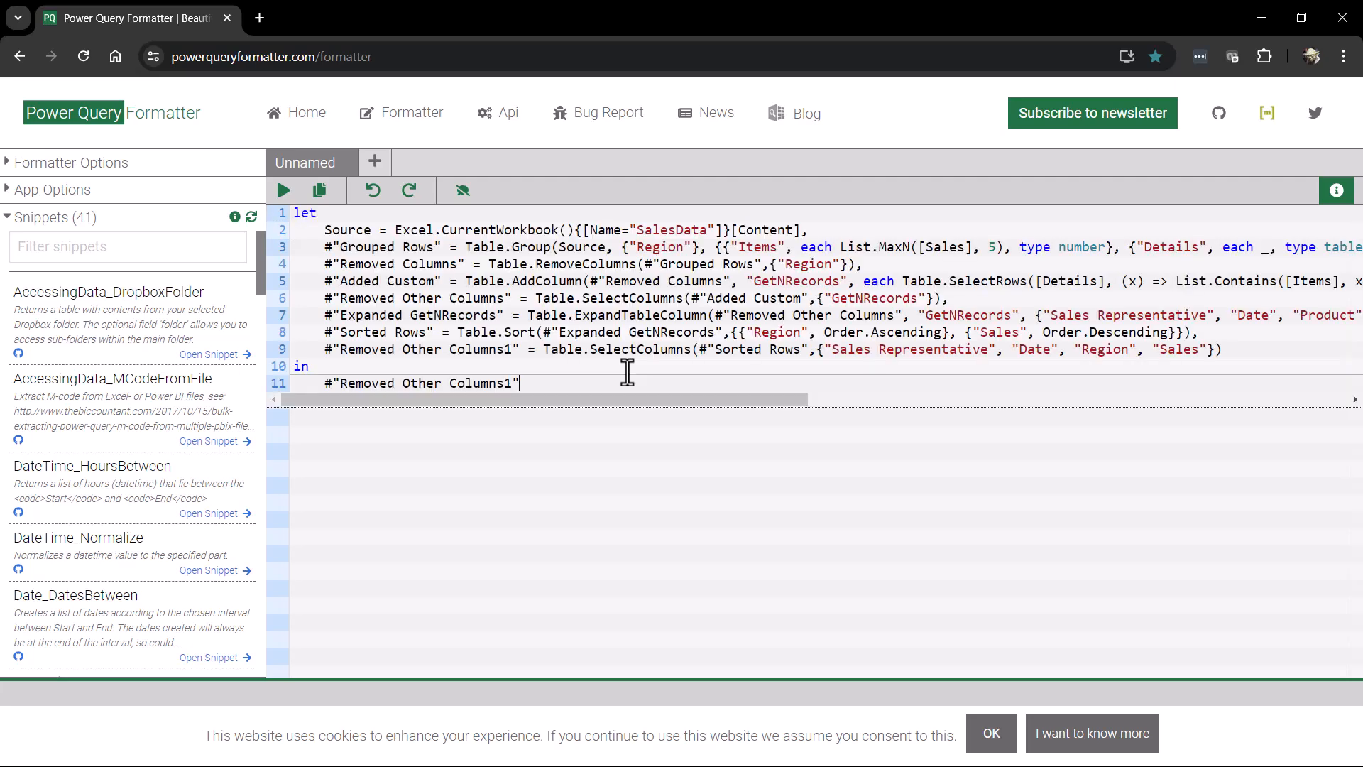
click(284, 190)
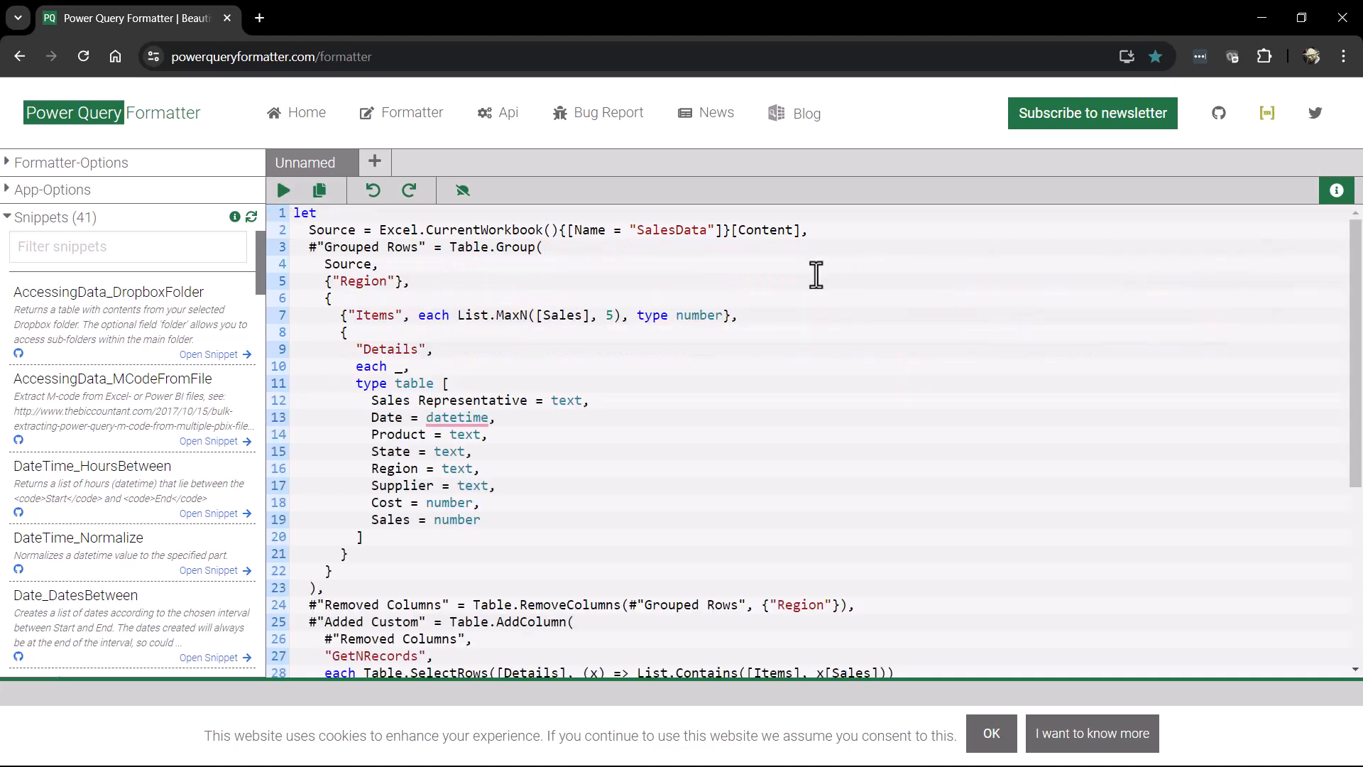
Step: Copy the formatted code and use it to replace all the SalesData code in Power Query's Advanced Editor
mouse_move(321, 193)
click(344, 226)
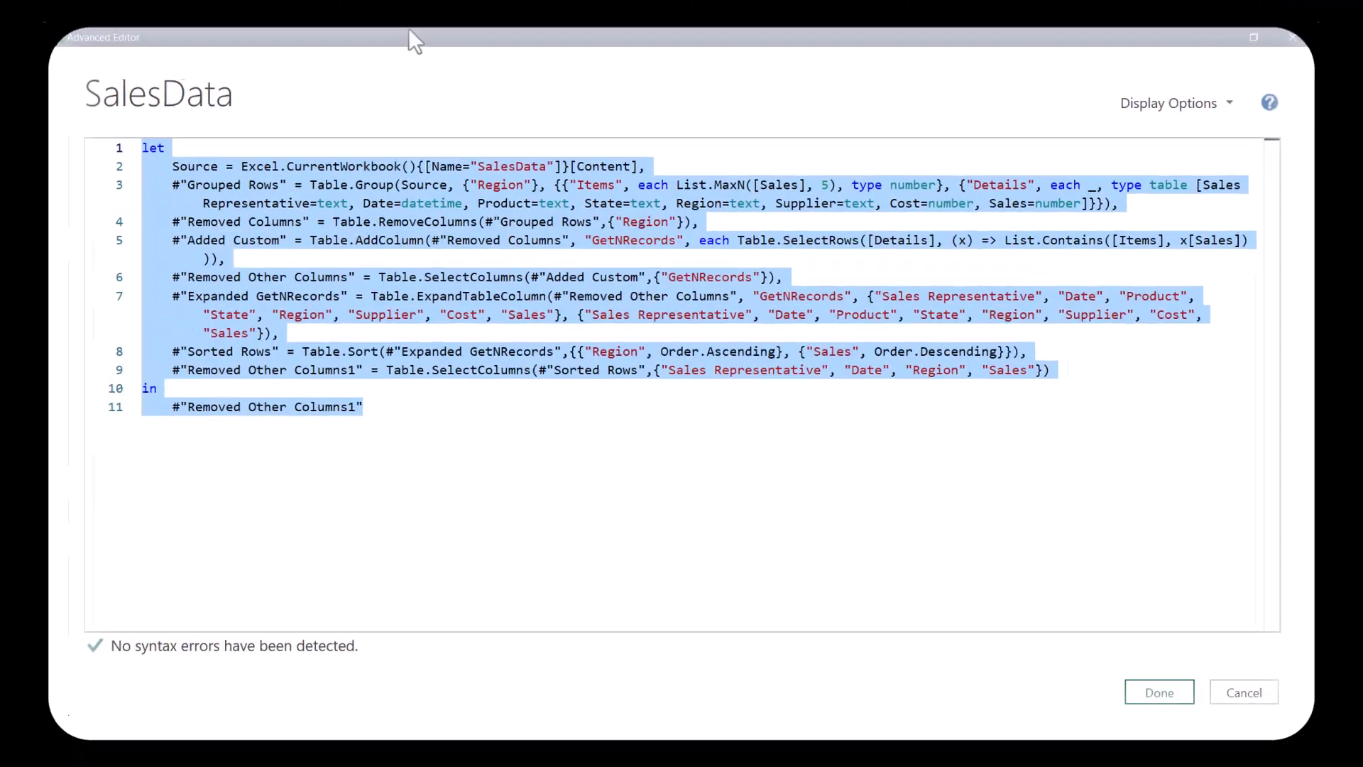
key(Delete)
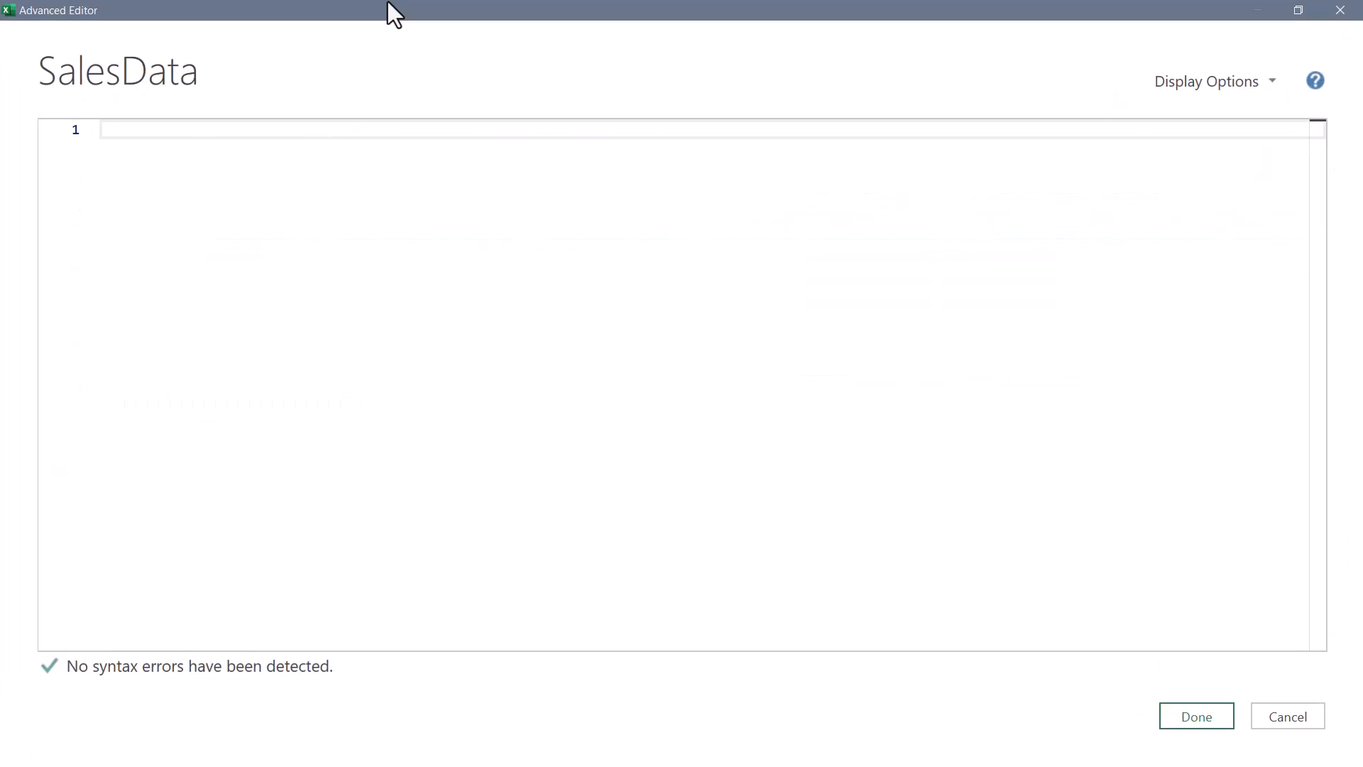
key(ctrl+v)
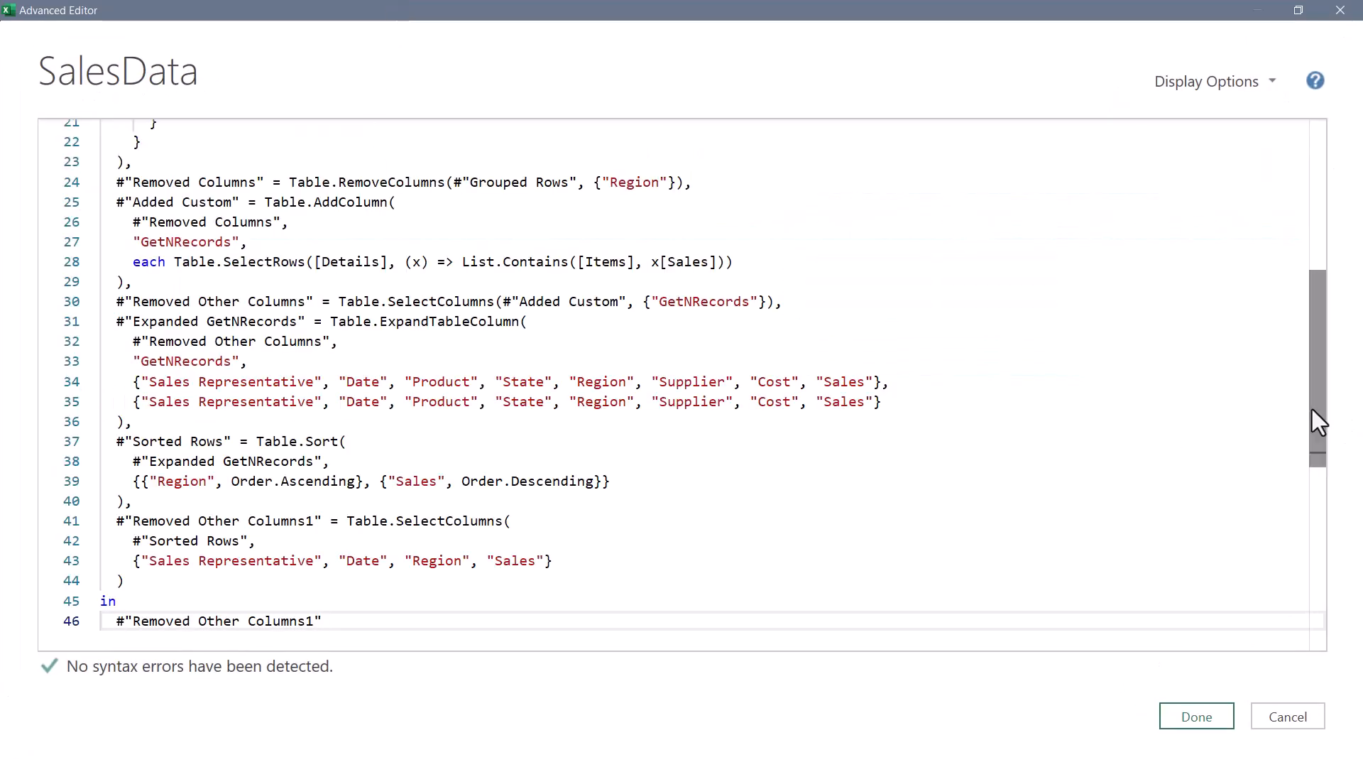
Step: Insert blank lines between the individual steps of the SalesData code and save the code back to the query
drag(1317, 422, 1319, 233)
scroll(1302, 365, down, 10)
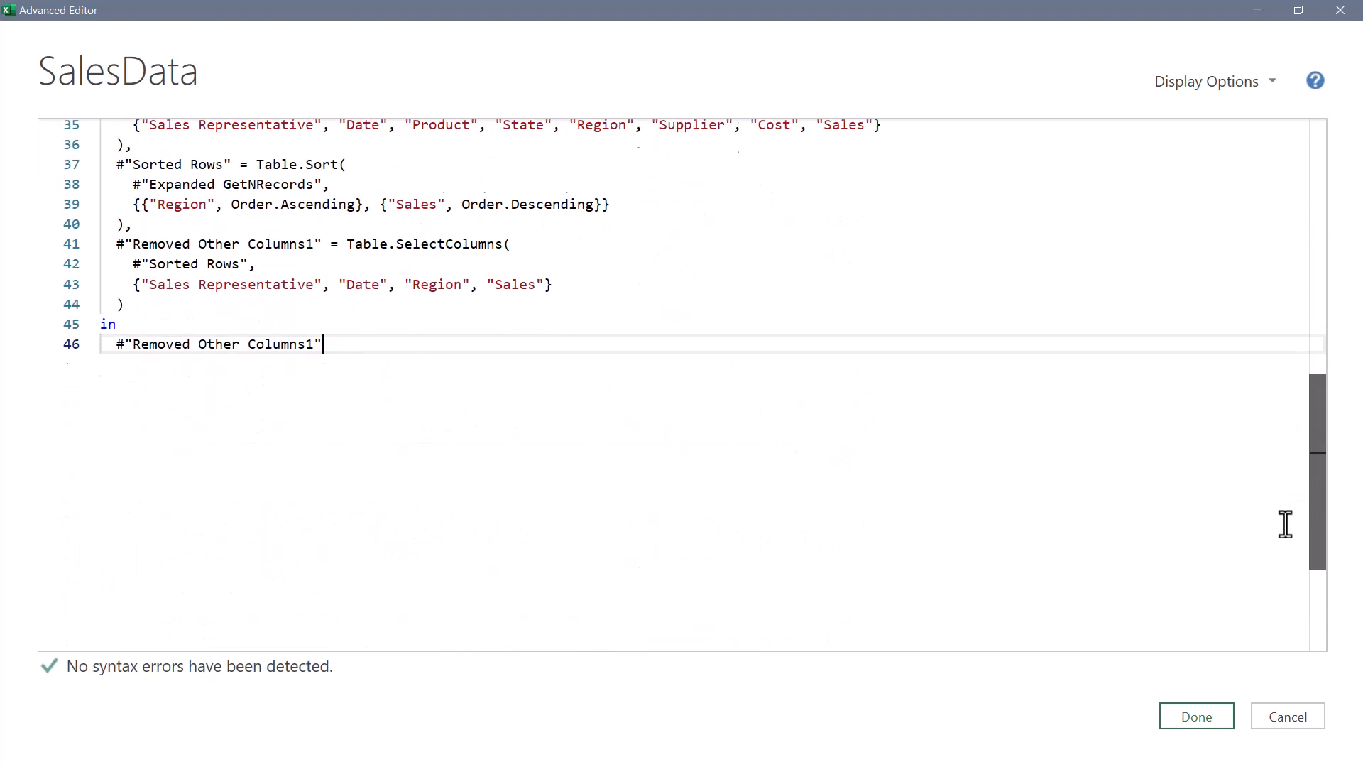
scroll(958, 405, up, 12)
click(194, 135)
key(Return)
click(634, 172)
key(Return)
click(143, 604)
key(Return)
drag(1318, 232, 1310, 369)
click(722, 209)
scroll(475, 284, up, 3)
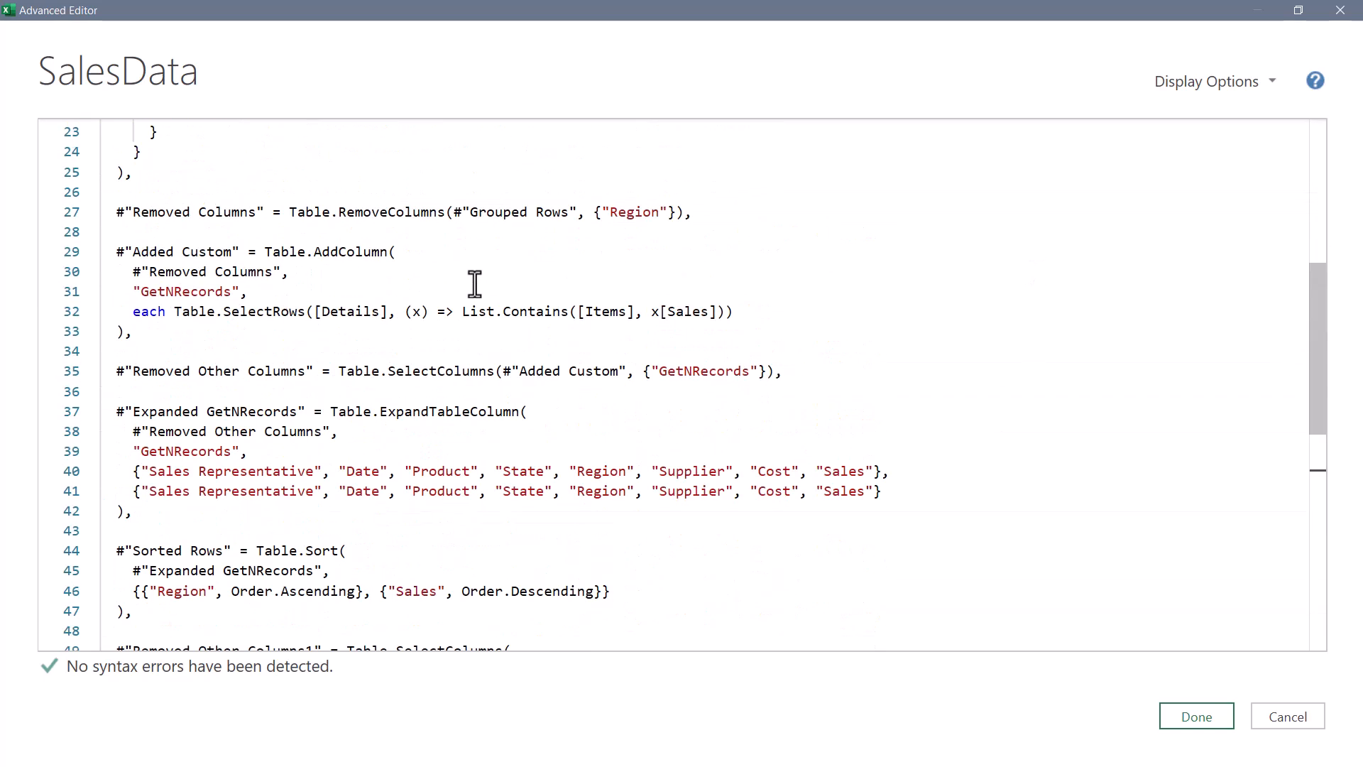
scroll(475, 285, up, 7)
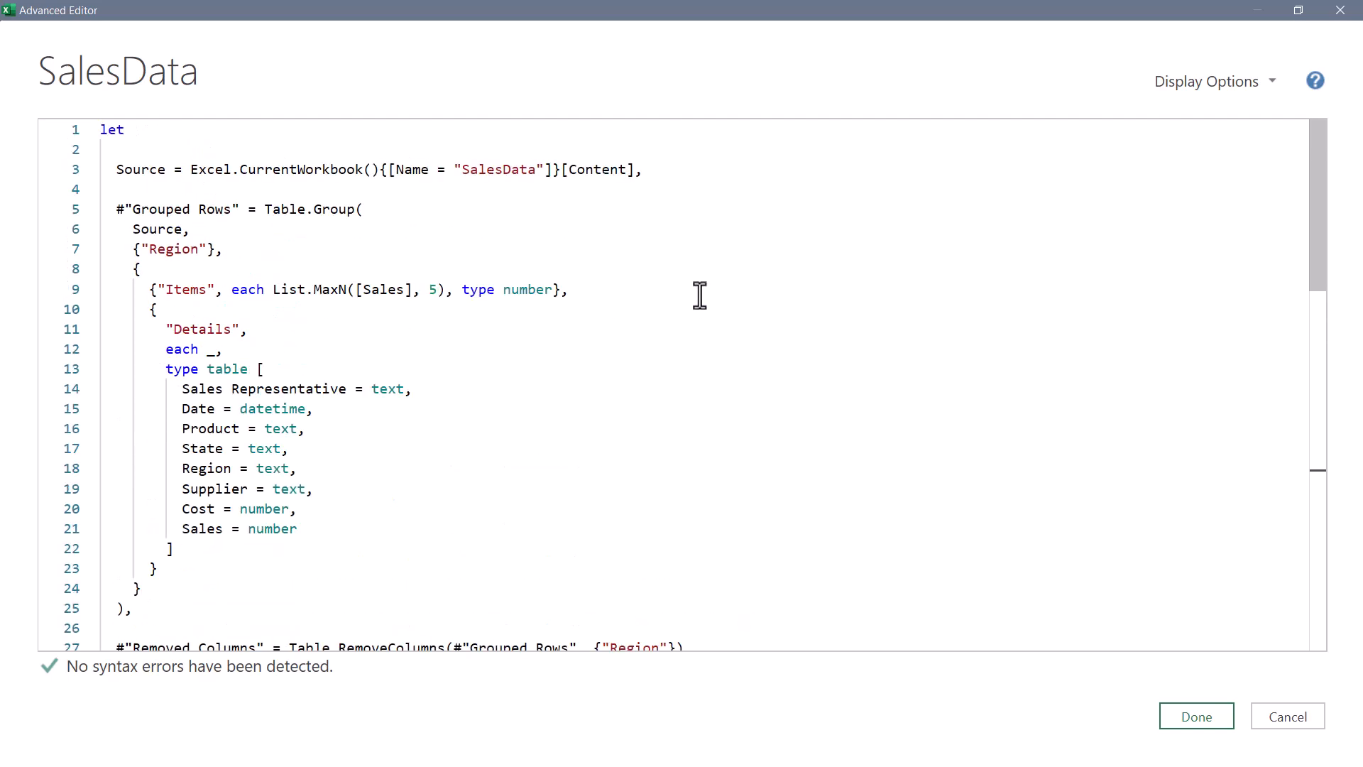
click(1176, 720)
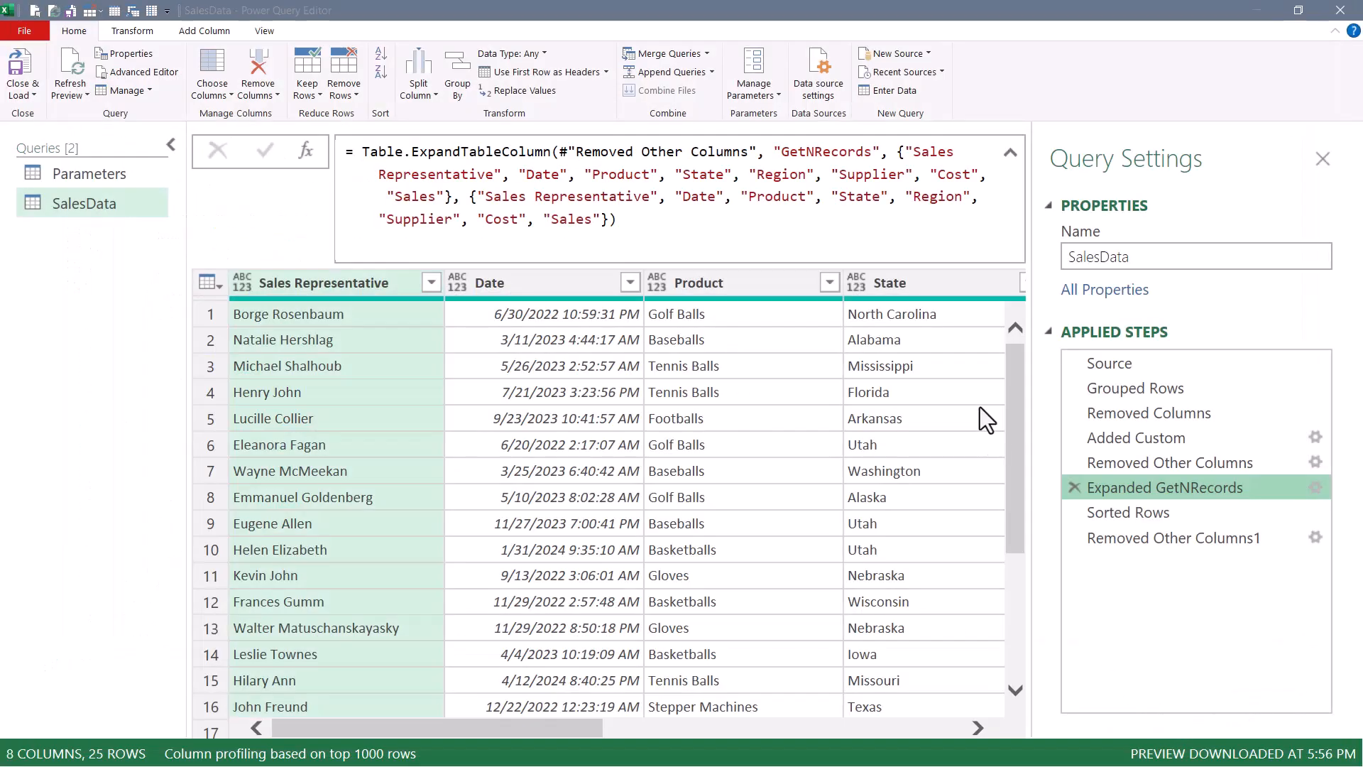
Step: Examine the reformatted formula of the Grouped Rows step in the formula bar, then collapse the bar
click(1127, 391)
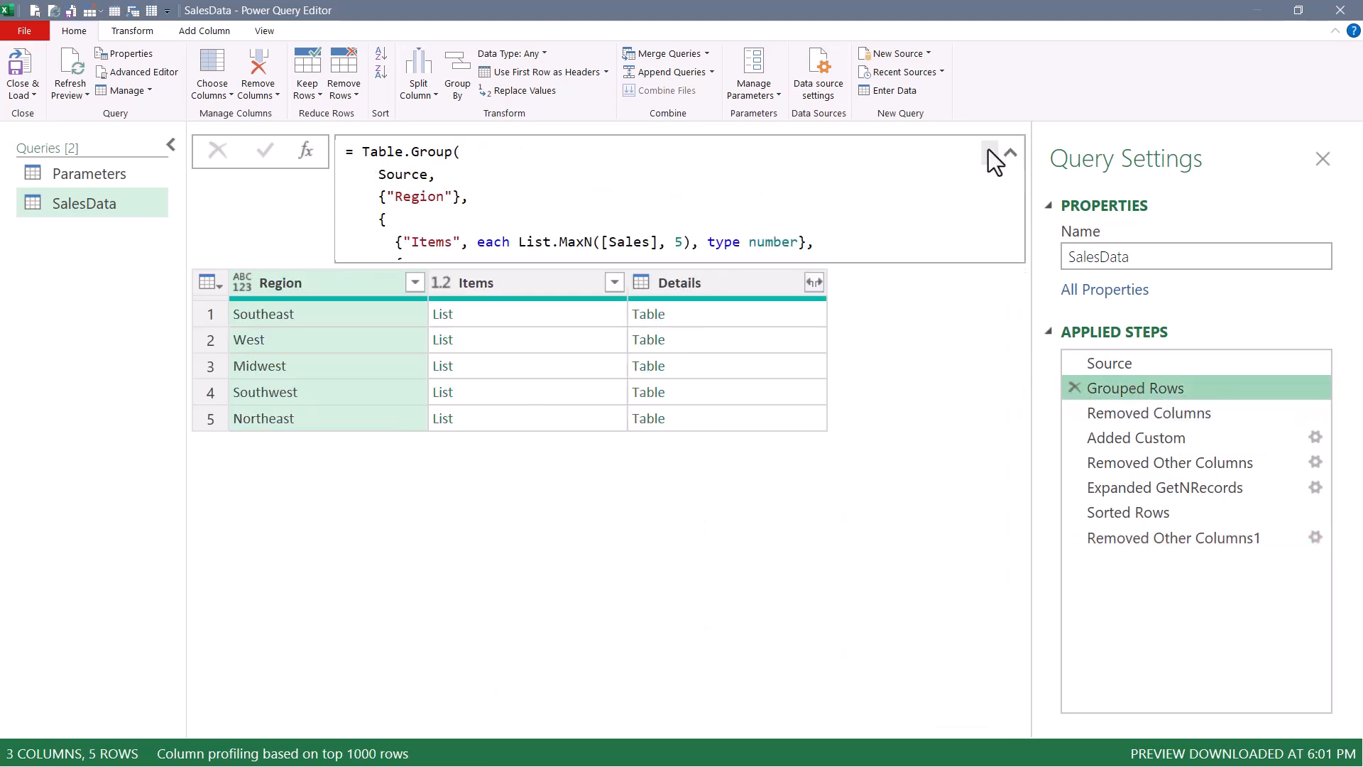
click(1010, 153)
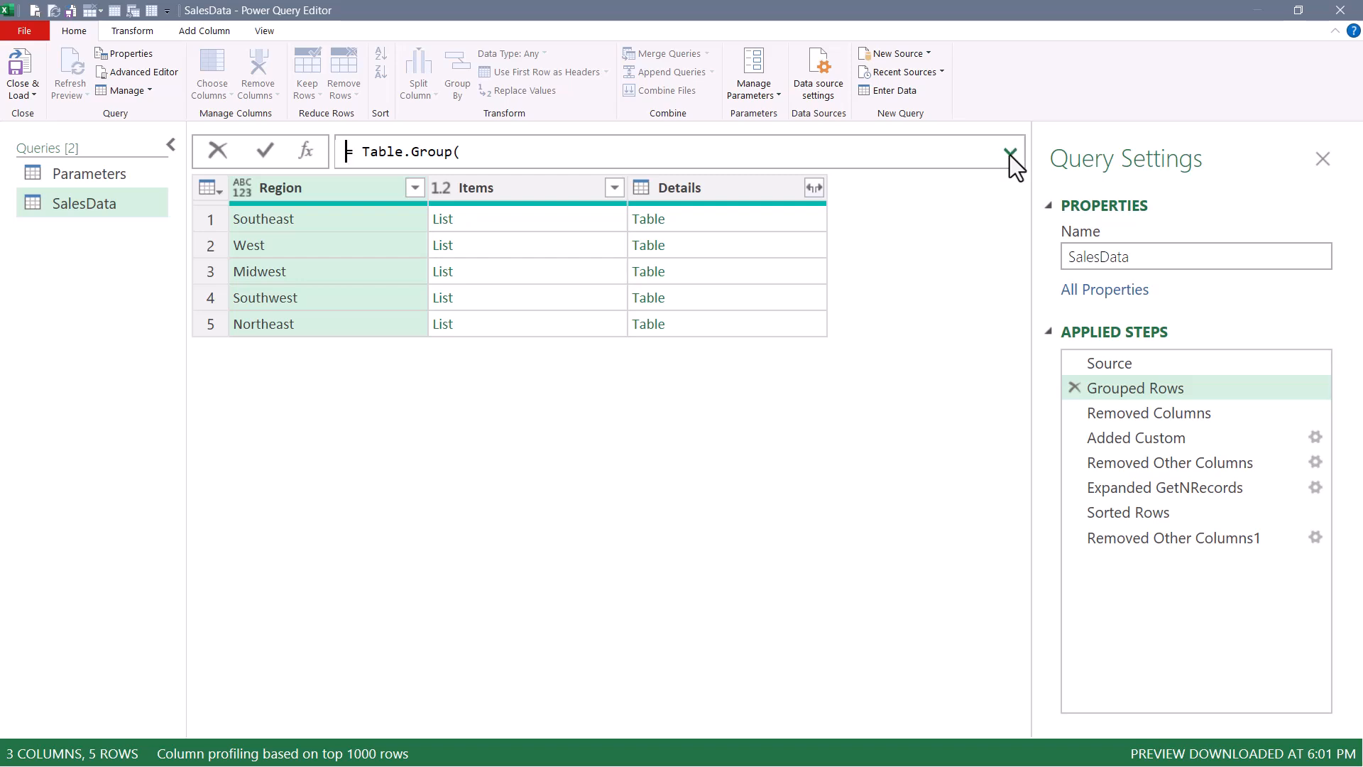
click(1009, 154)
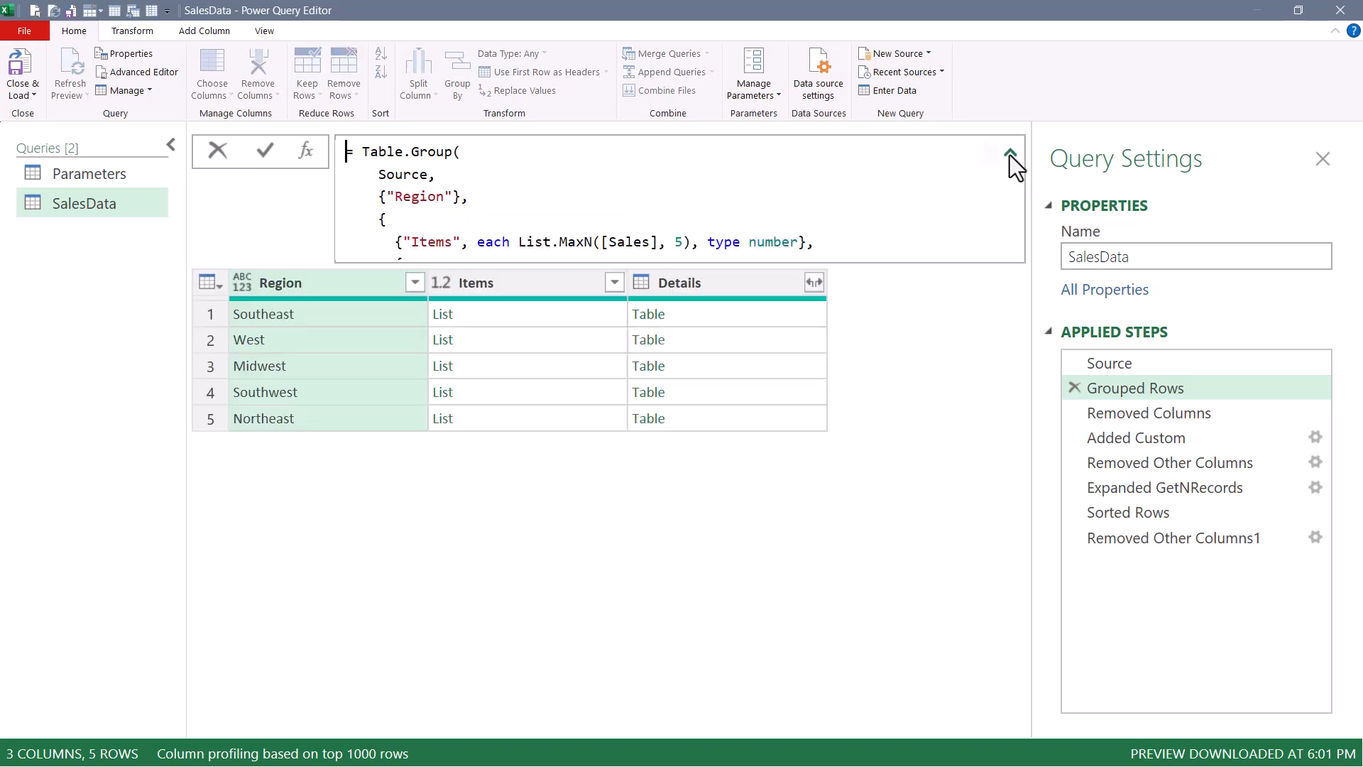
mouse_move(991, 148)
mouse_down()
mouse_move(994, 230)
mouse_move(991, 126)
mouse_up()
click(1009, 149)
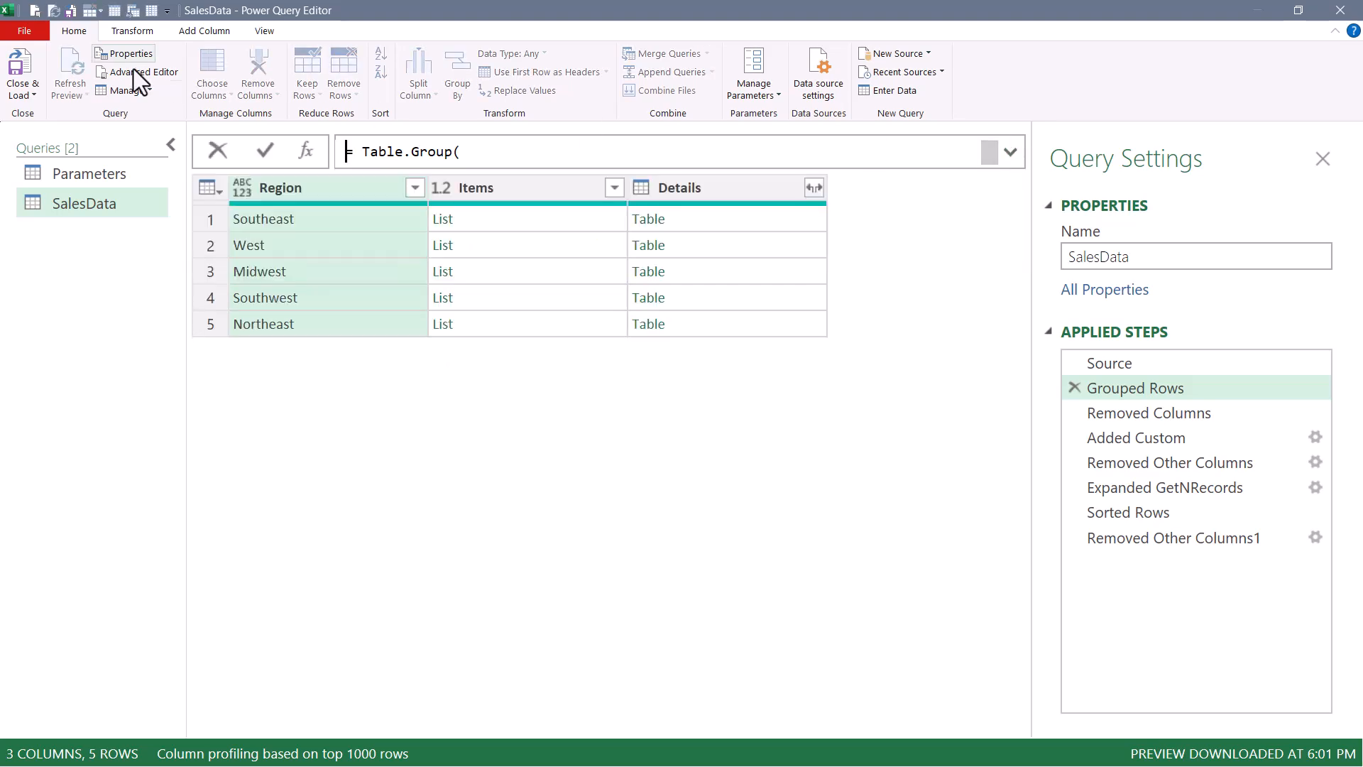
Step: Reopen the SalesData code in the Advanced Editor and replace "Region" in the Grouped Rows grouping key with Parameters[Group By]{0}
click(140, 71)
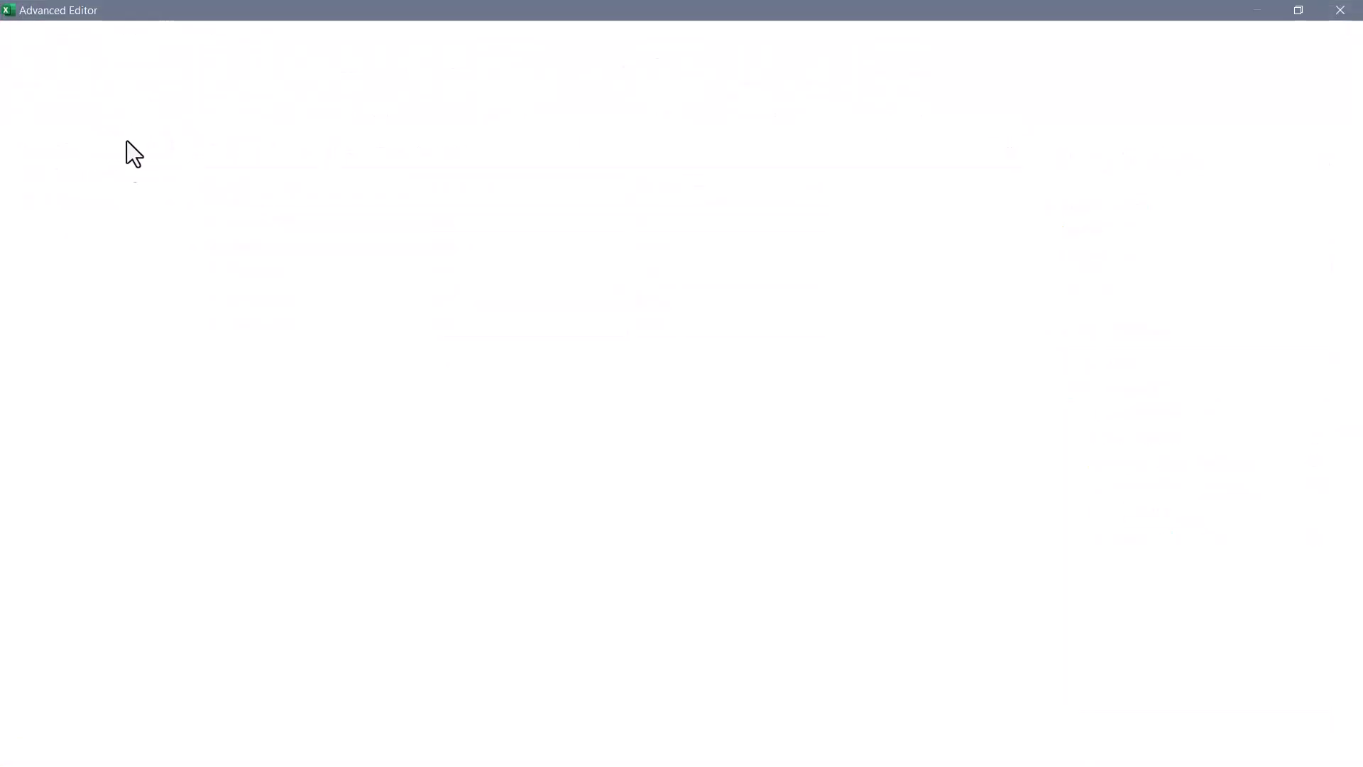
drag(118, 209, 232, 530)
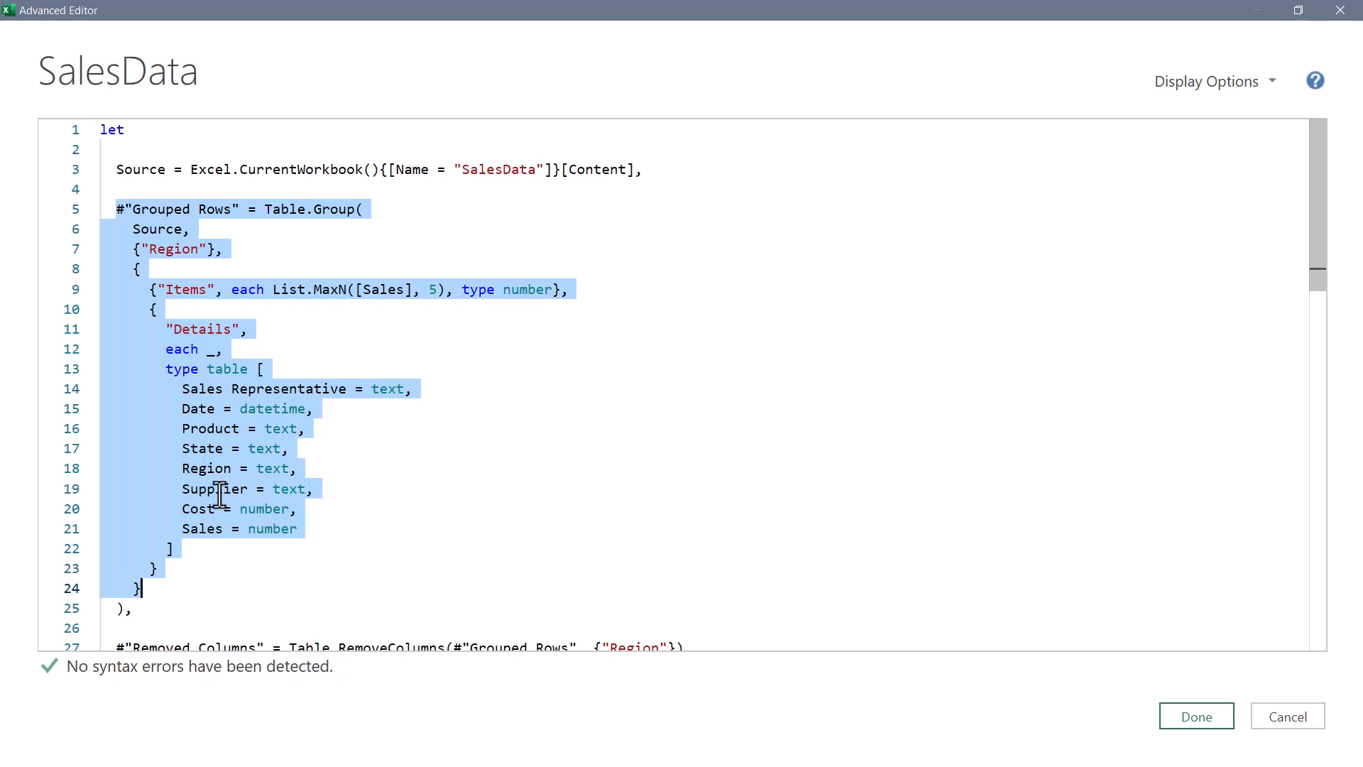
drag(132, 248, 250, 253)
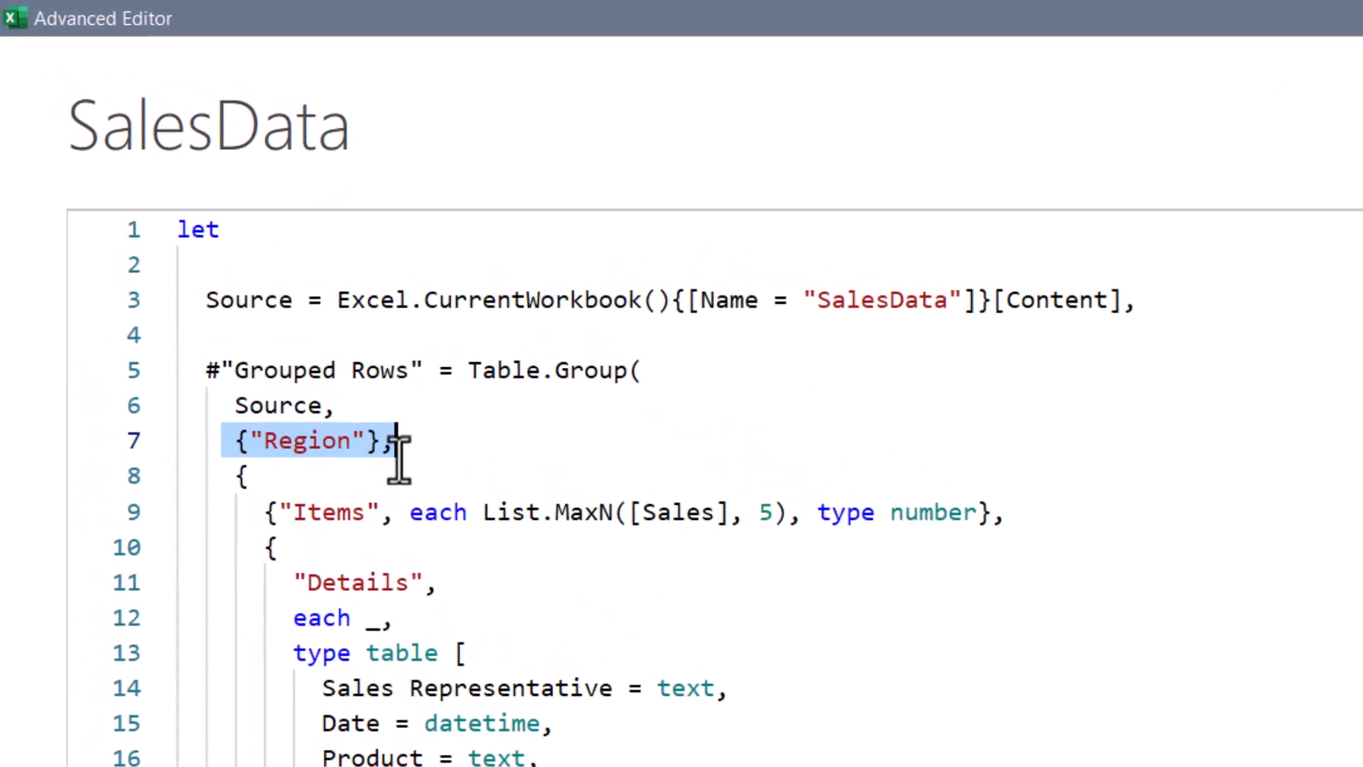
click(283, 370)
drag(248, 440, 367, 446)
key(Delete)
text(Par)
key(Tab)
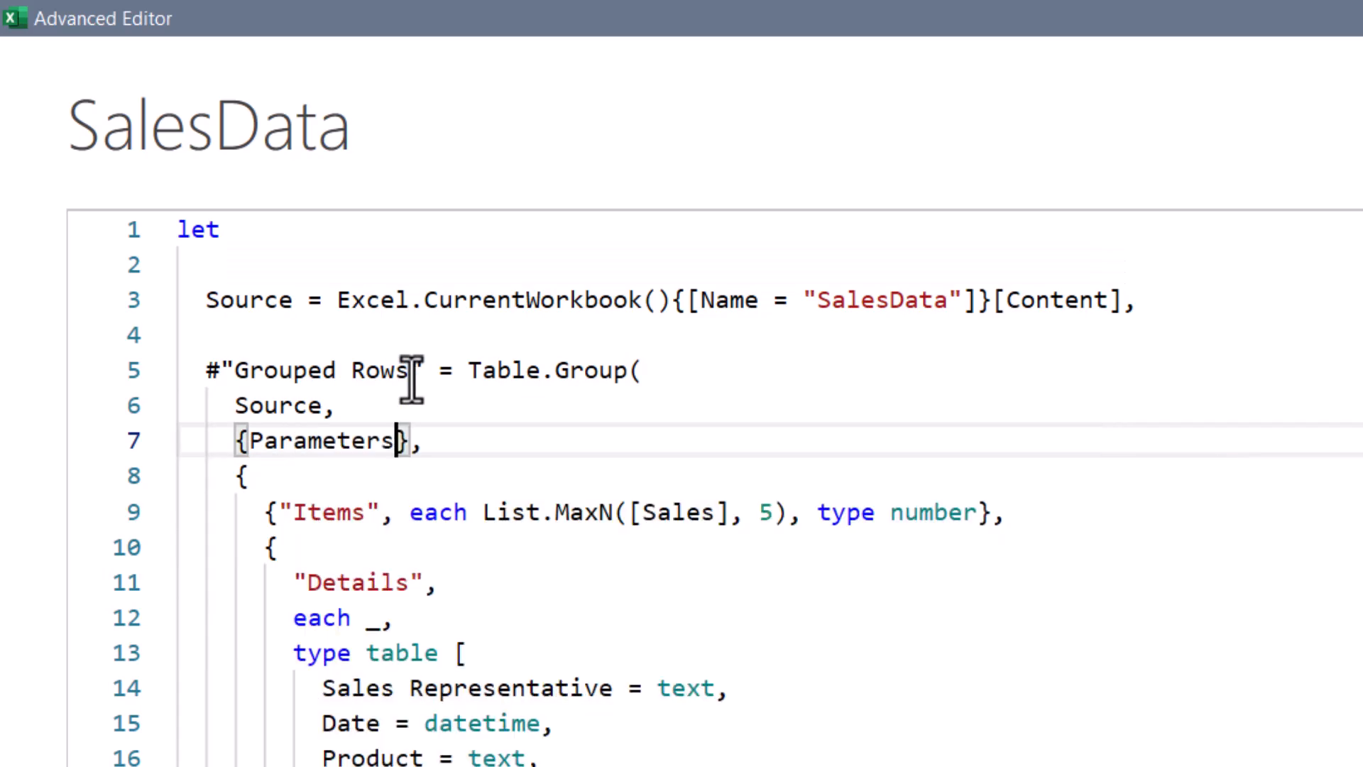
text([Grou)
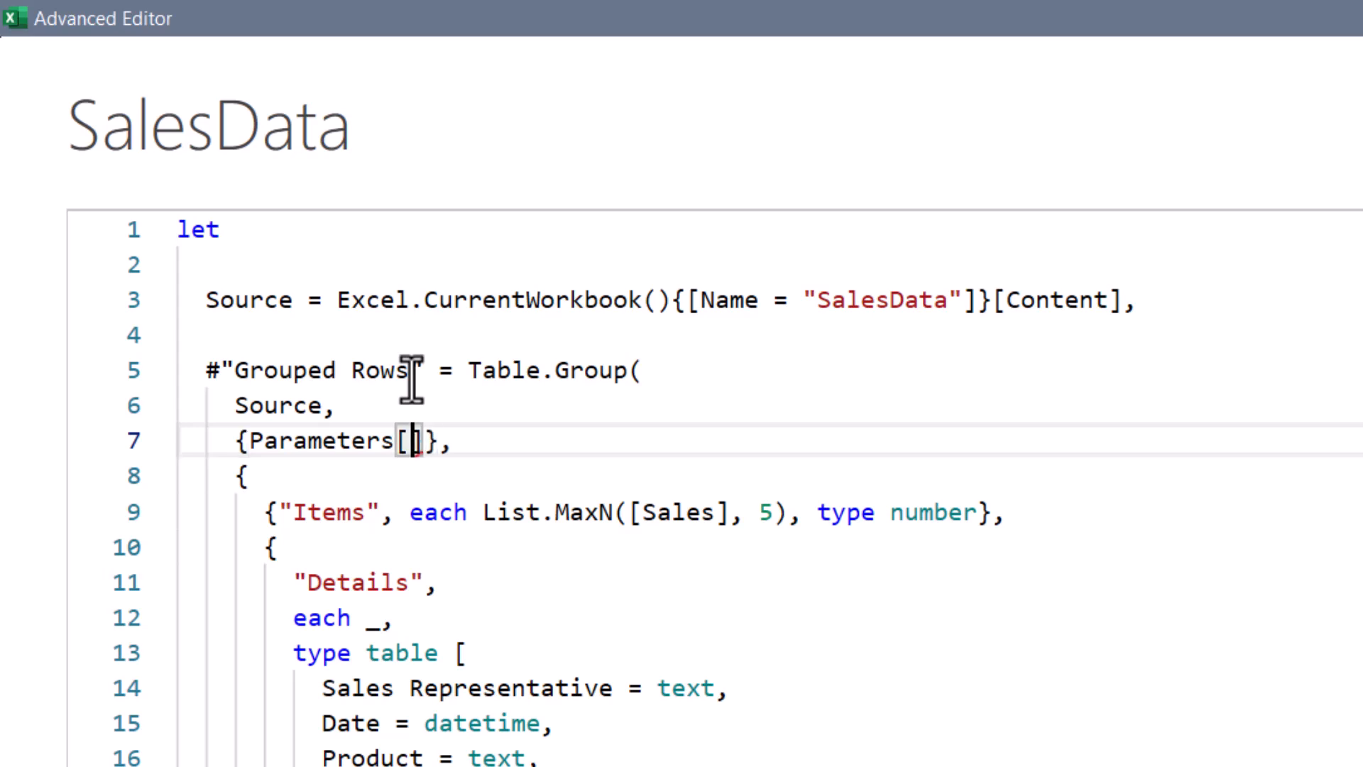
text(p By)
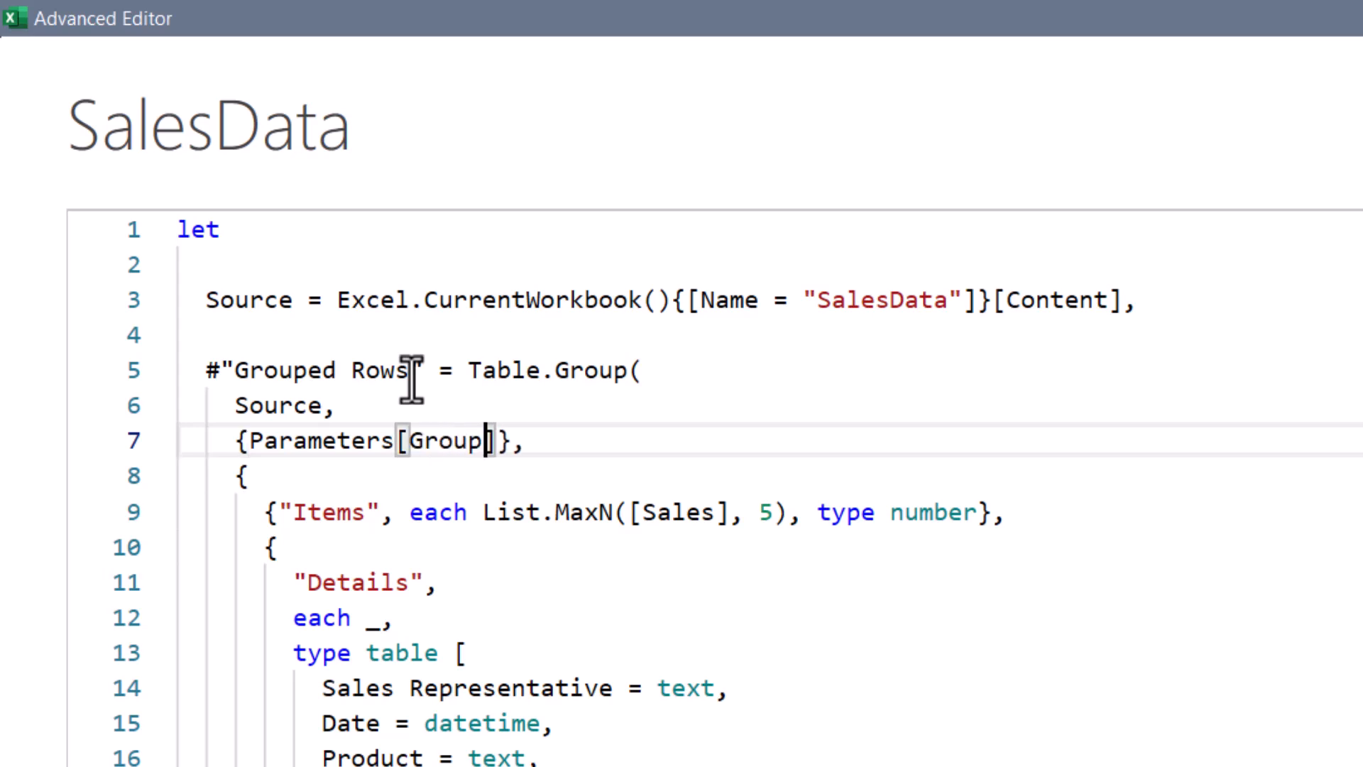
key(BackSpace)
text({0})
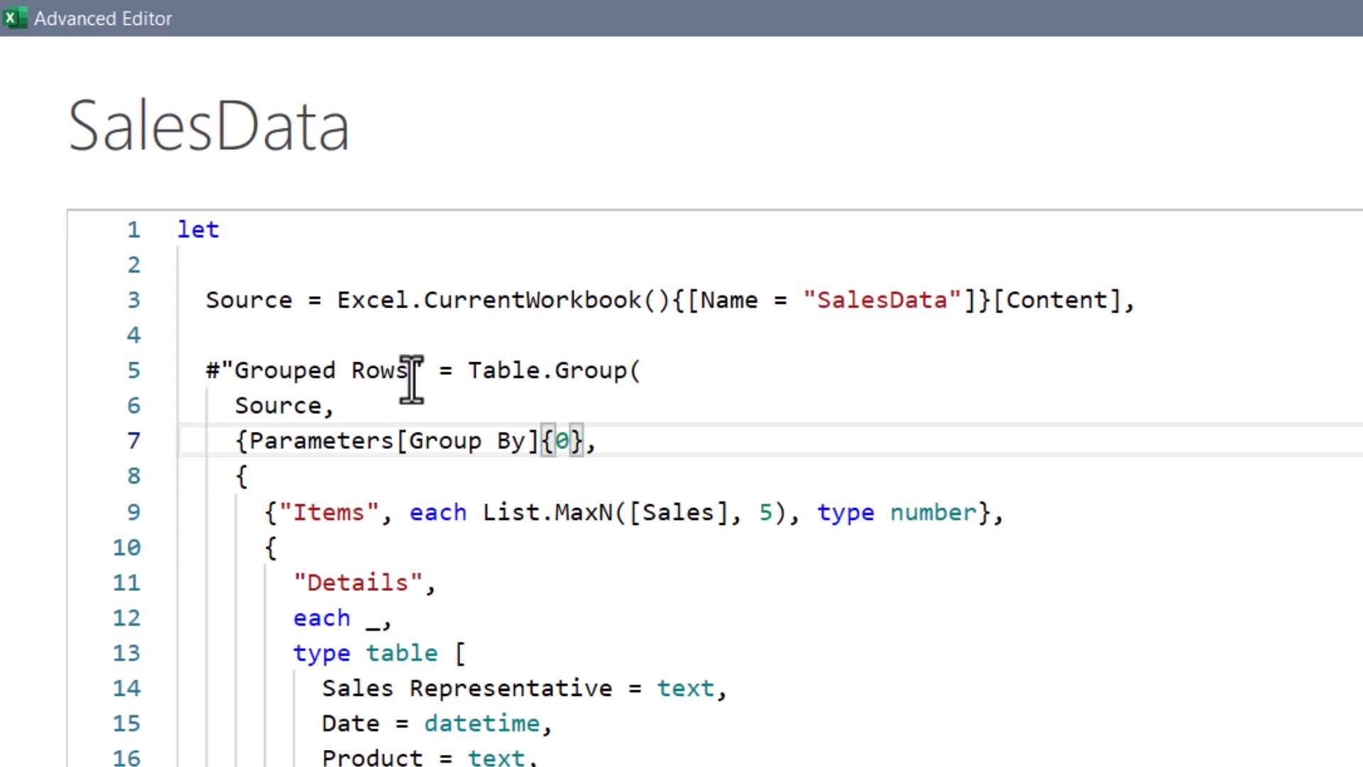
text(})
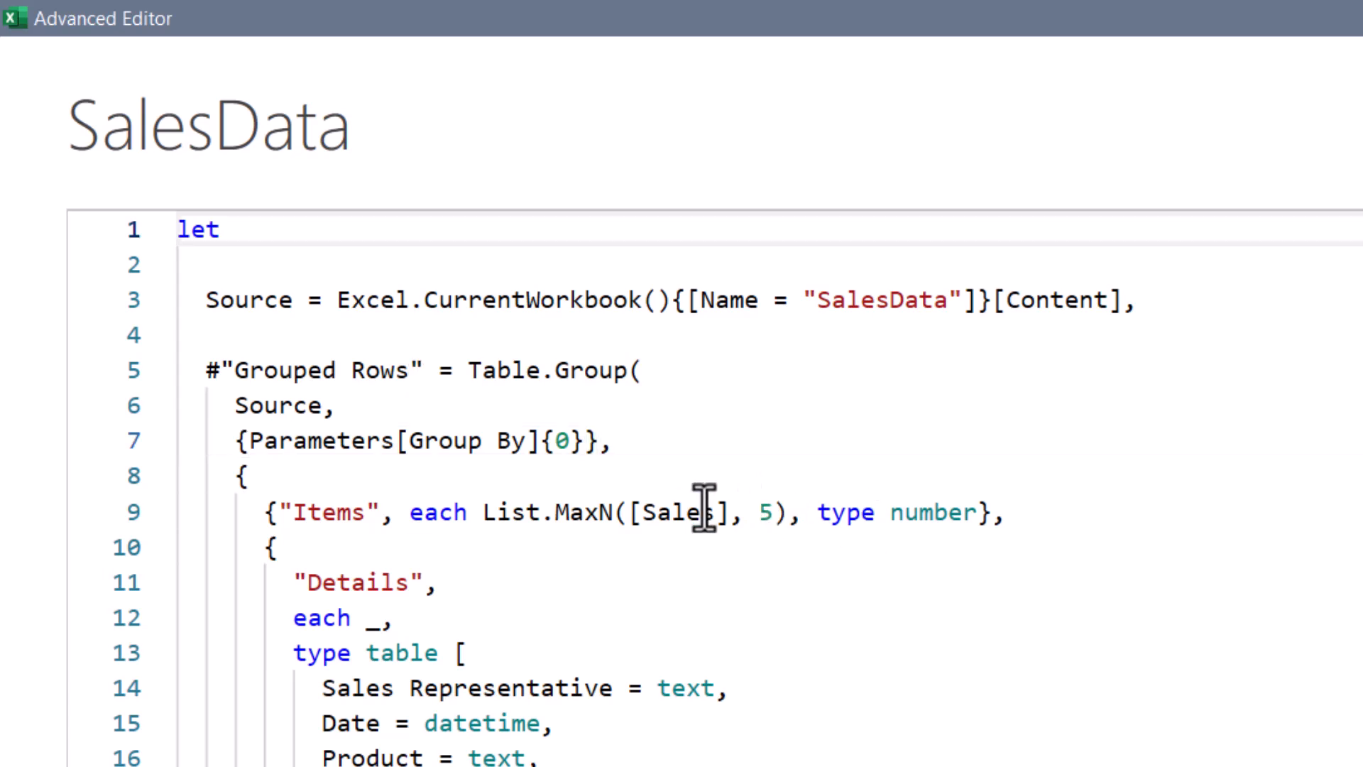
Step: Copy the Parameters[Group By]{0} reference over "Region" in the Removed Columns step
drag(250, 440, 585, 440)
key(ctrl+c)
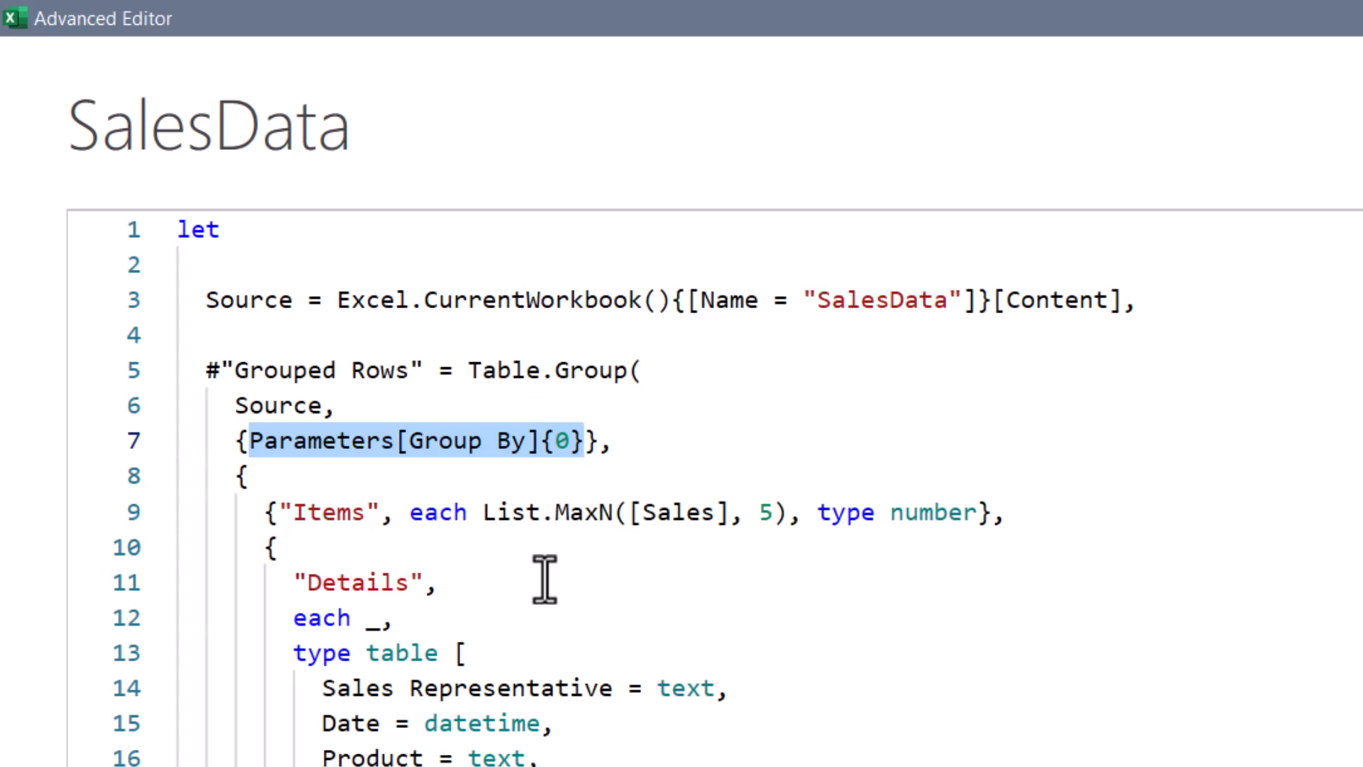
scroll(742, 616, down, 5)
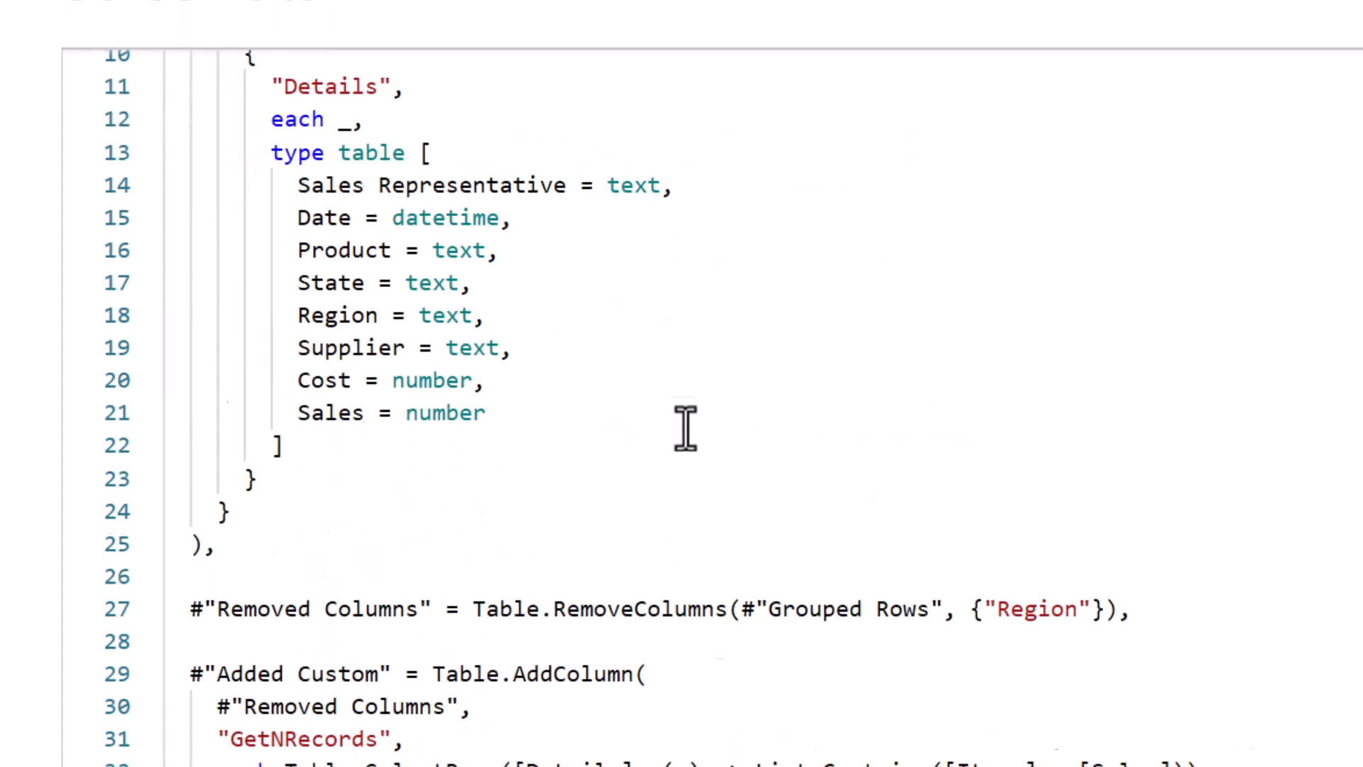
drag(969, 466, 1075, 465)
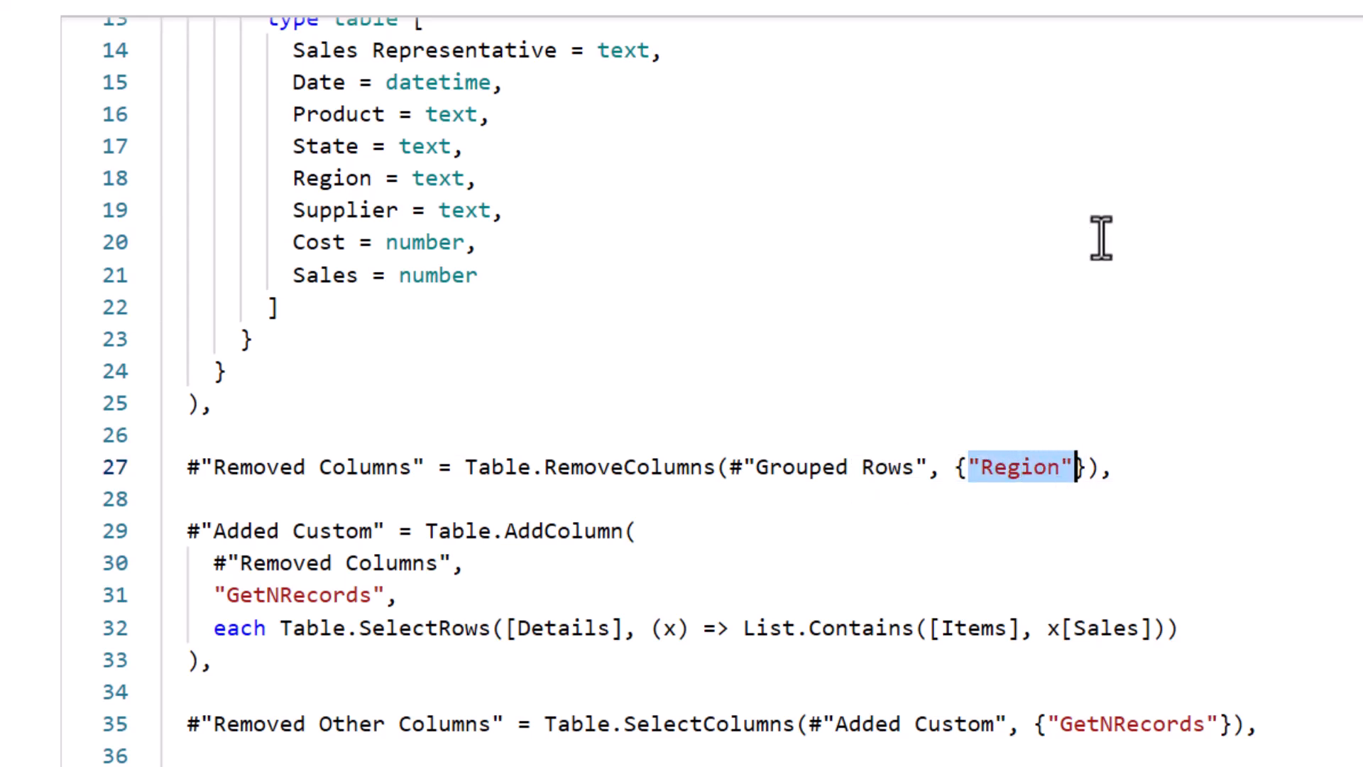
key(ctrl+v)
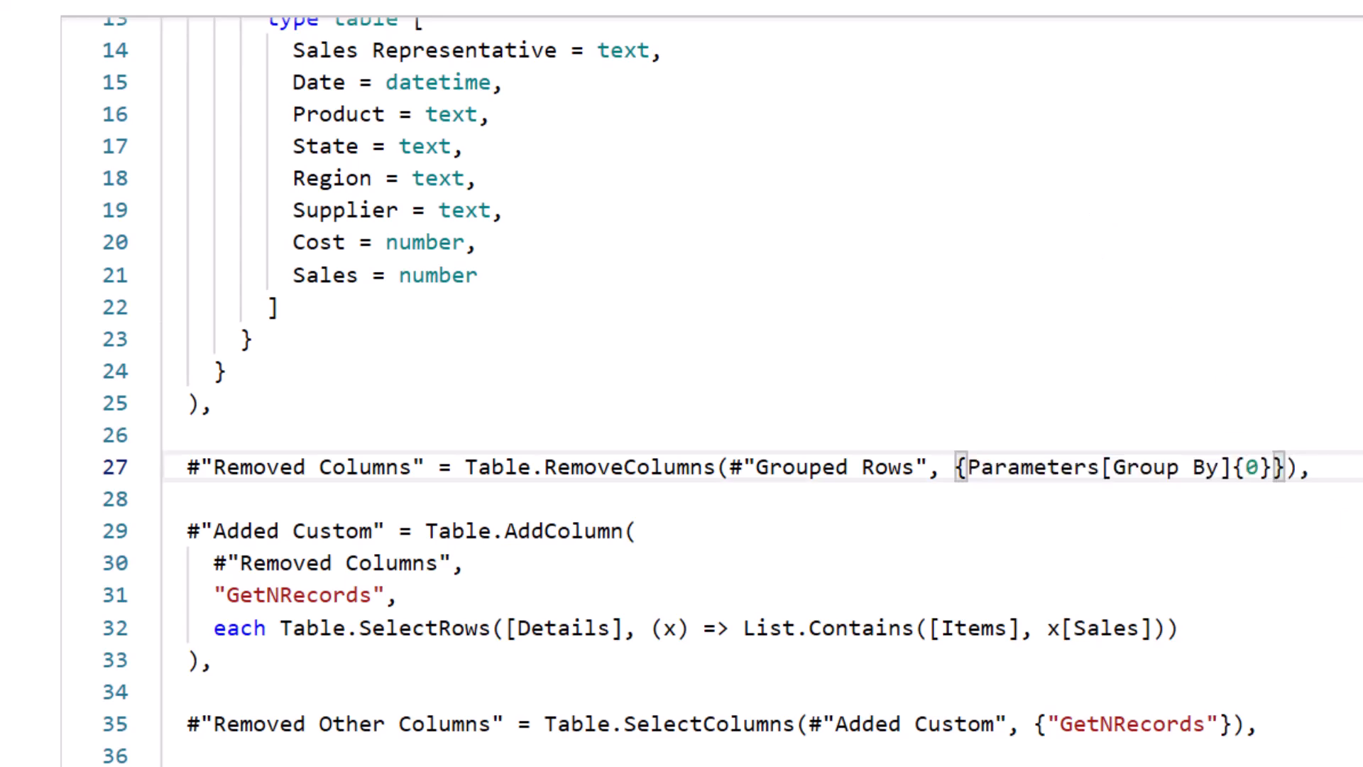
Step: Replace "Region" in the Sorted Rows step's ascending sort key with the copied Parameters[Group By]{0} reference
scroll(1101, 238, down, 5)
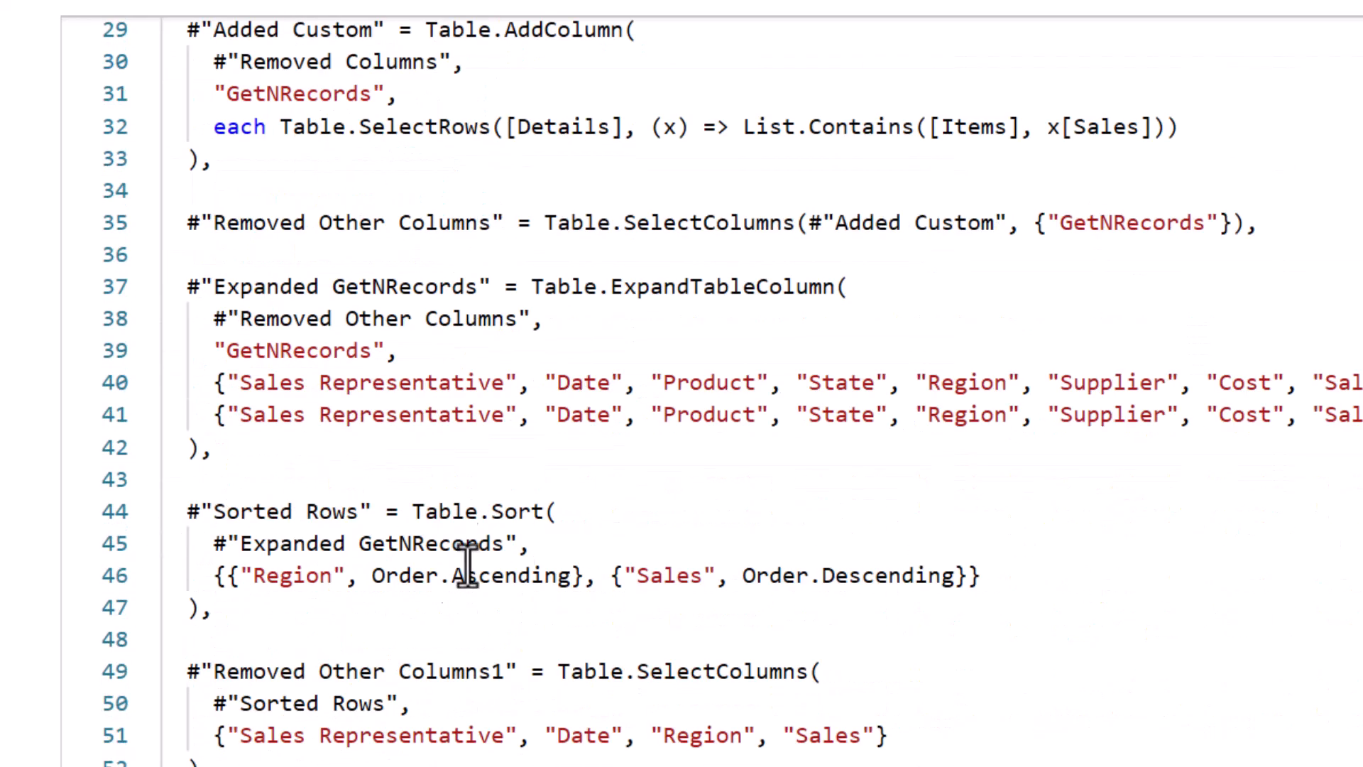
drag(242, 579, 346, 579)
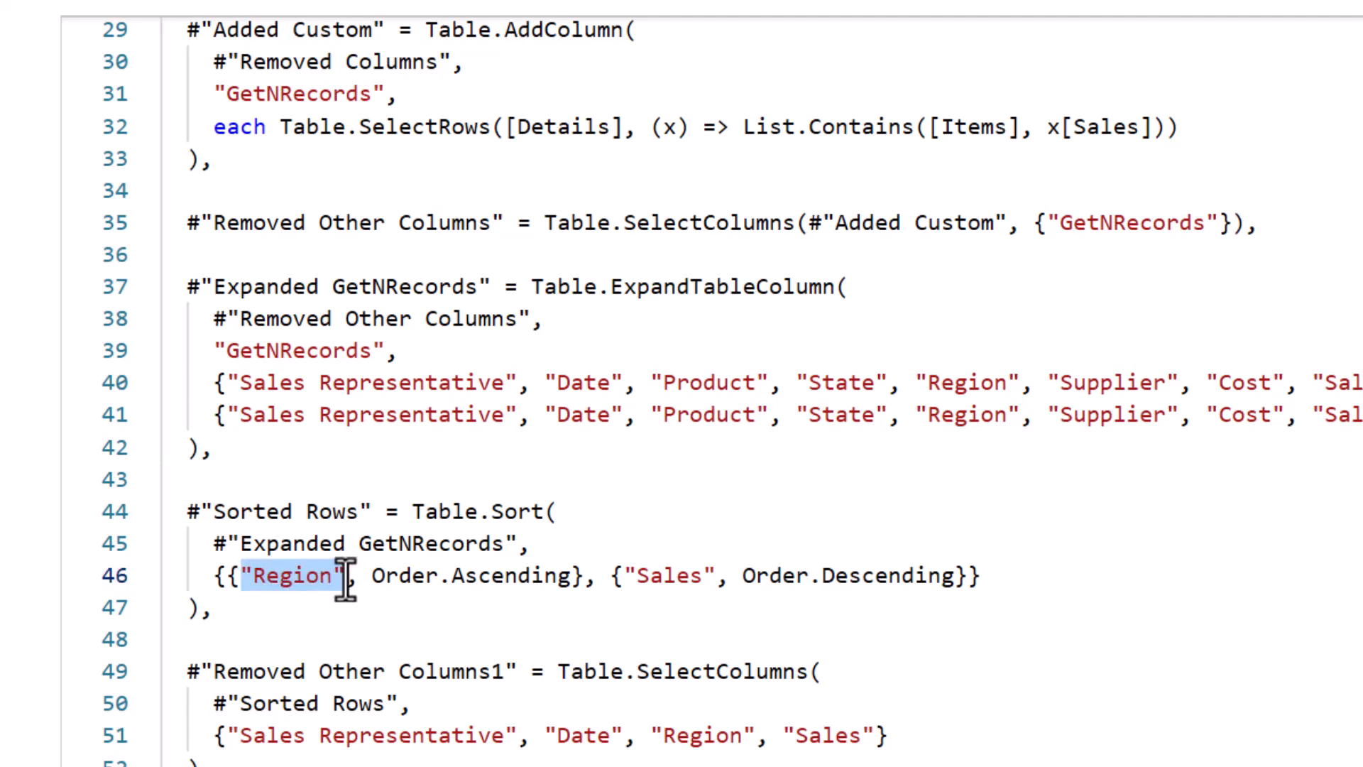
key(ctrl+v)
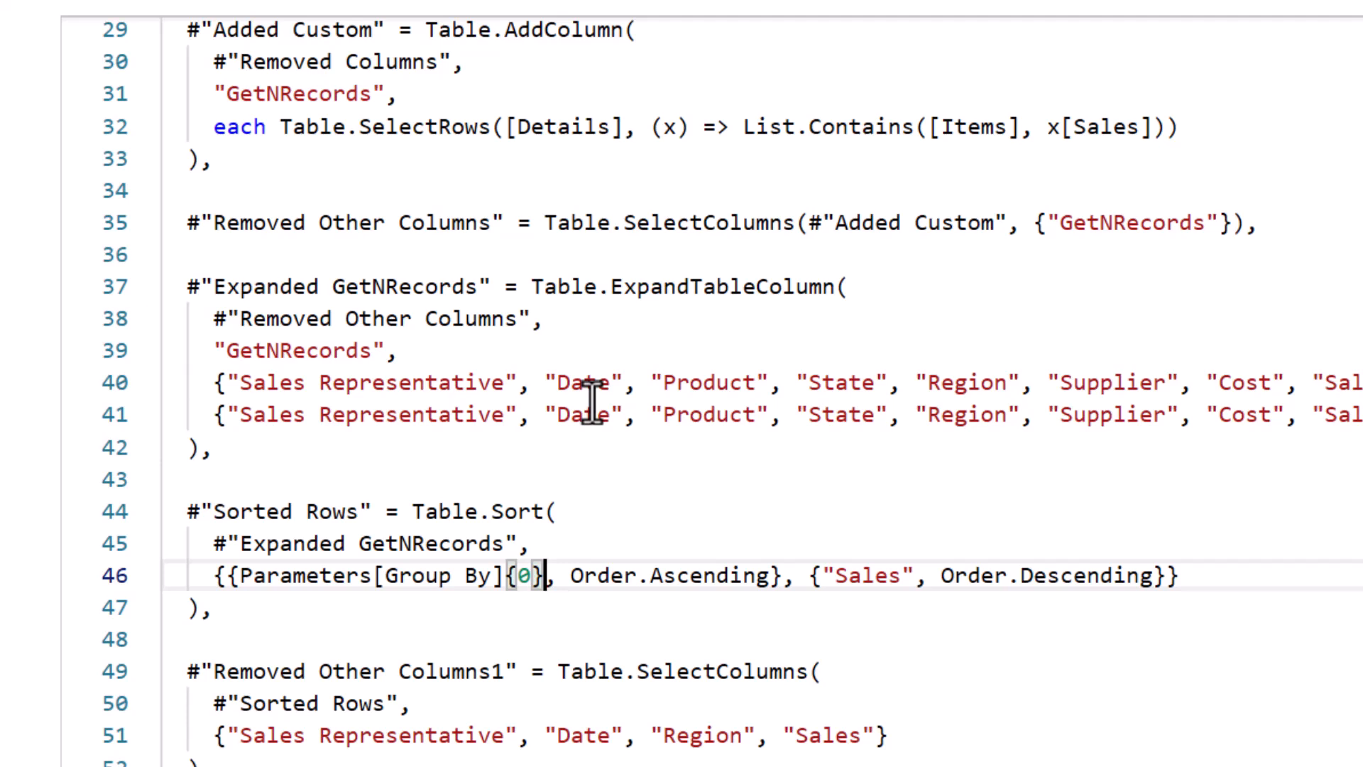
Step: Replace "Region" in the Removed Other Columns1 step with the copied Parameters[Group By]{0} reference and apply the code
scroll(630, 654, down, 3)
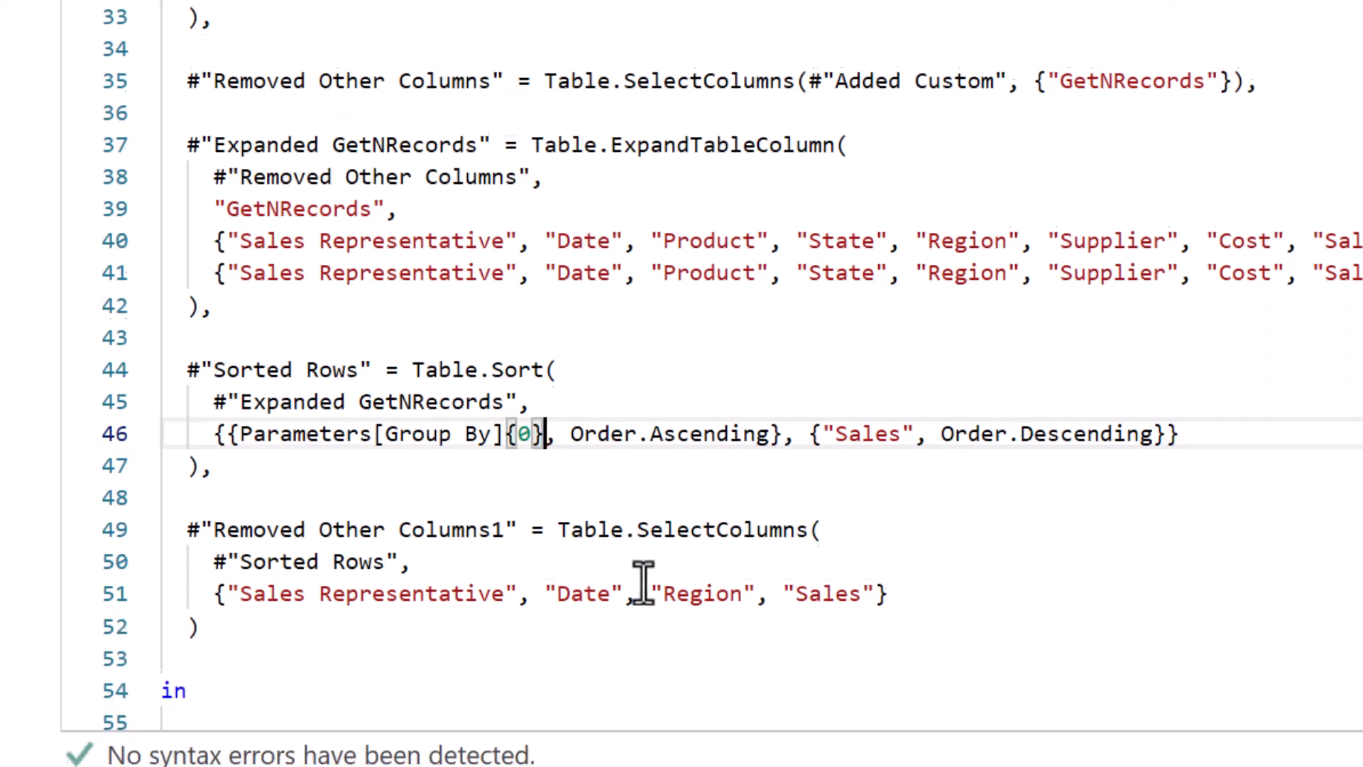
drag(652, 566, 753, 566)
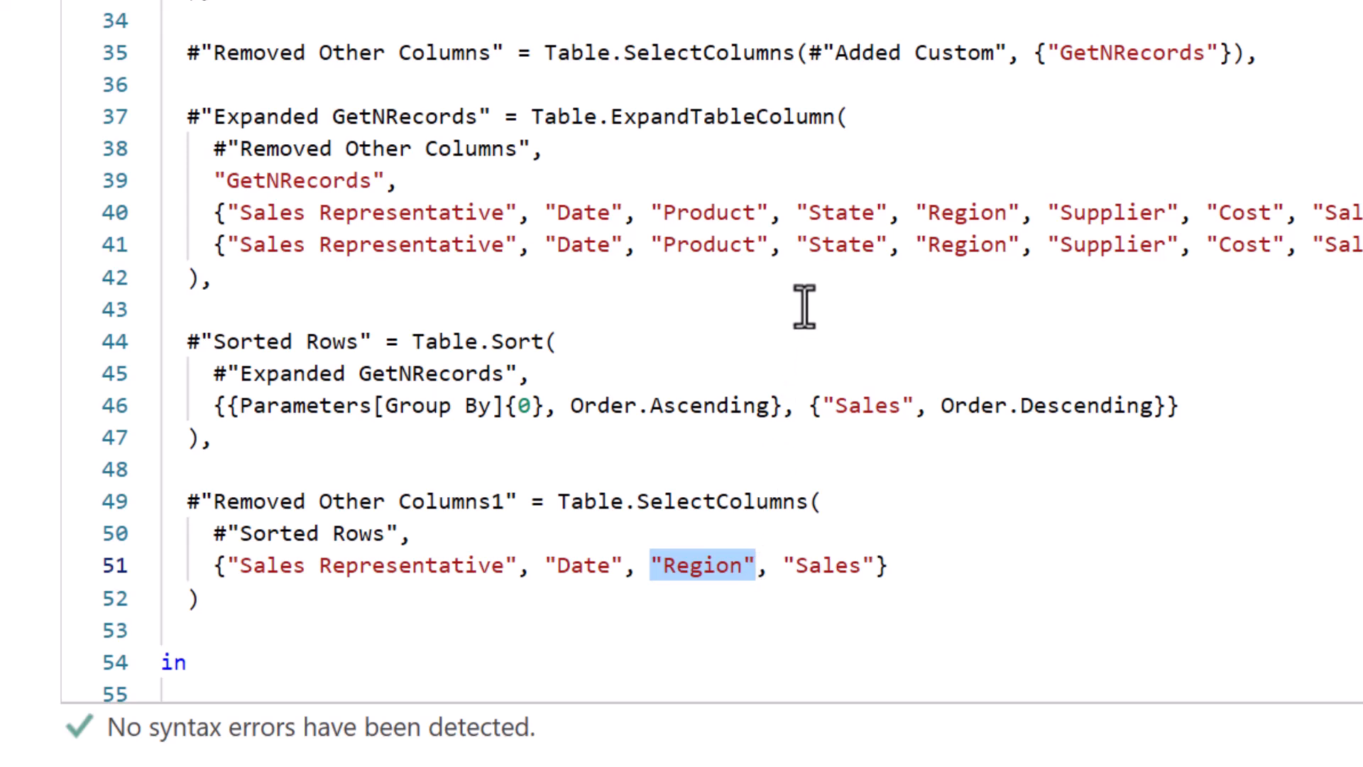
key(ctrl+v)
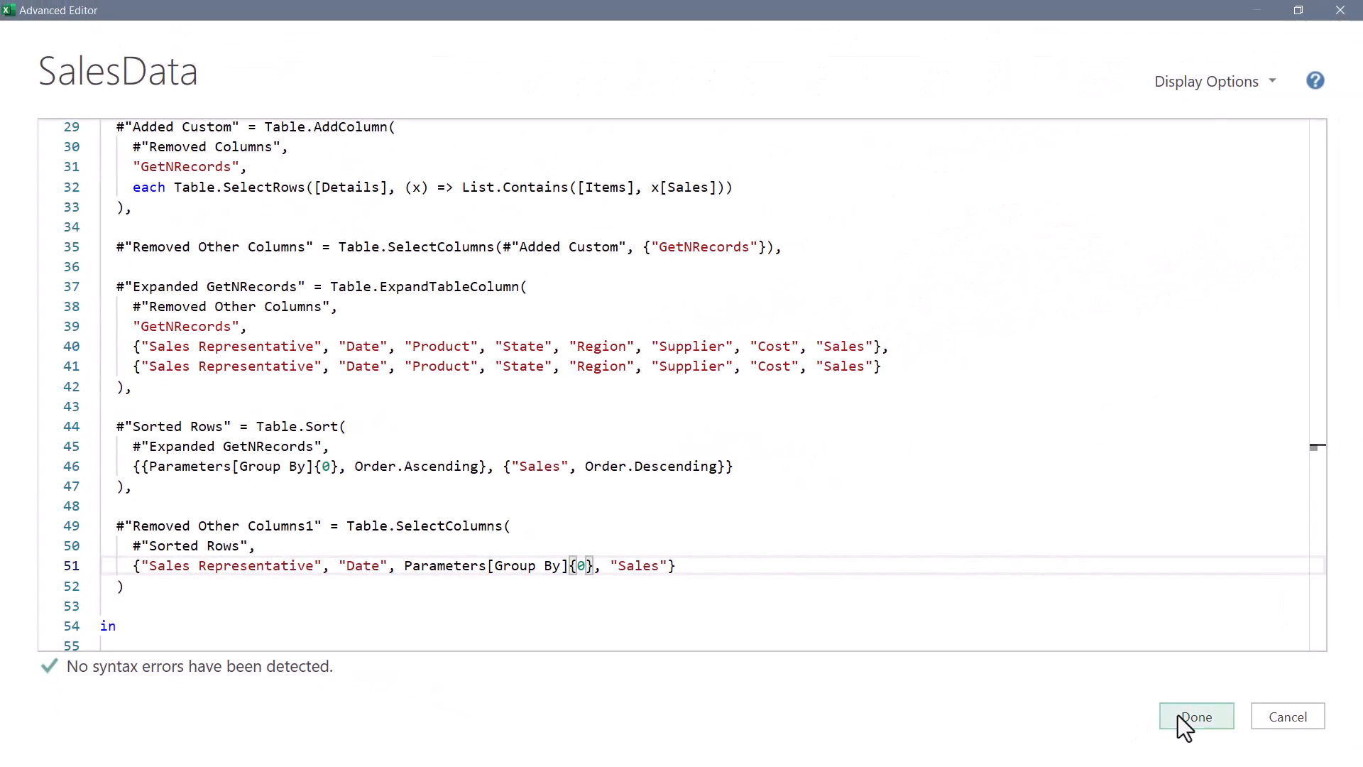
click(1196, 716)
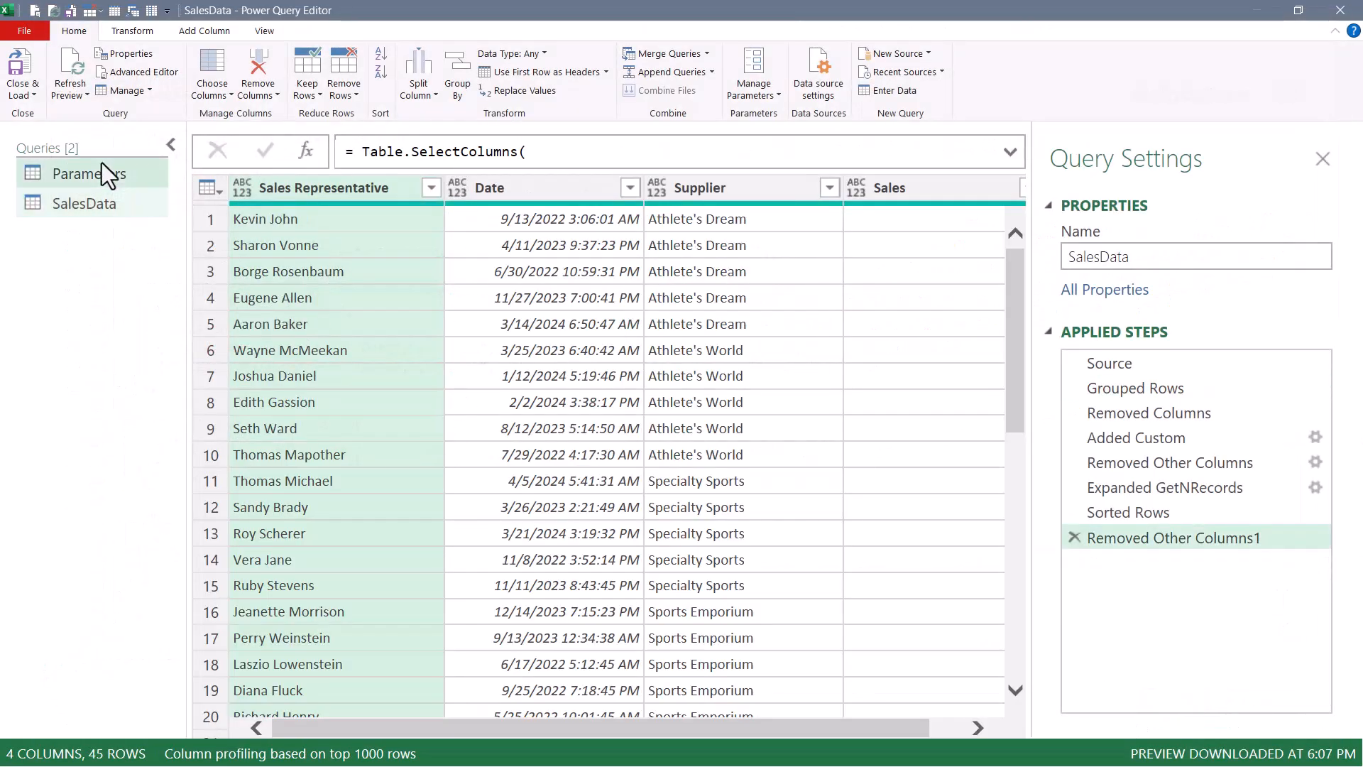
Step: Compare the Group By value in the Parameters query with the SalesData preview, then load the results to the worksheet
click(101, 173)
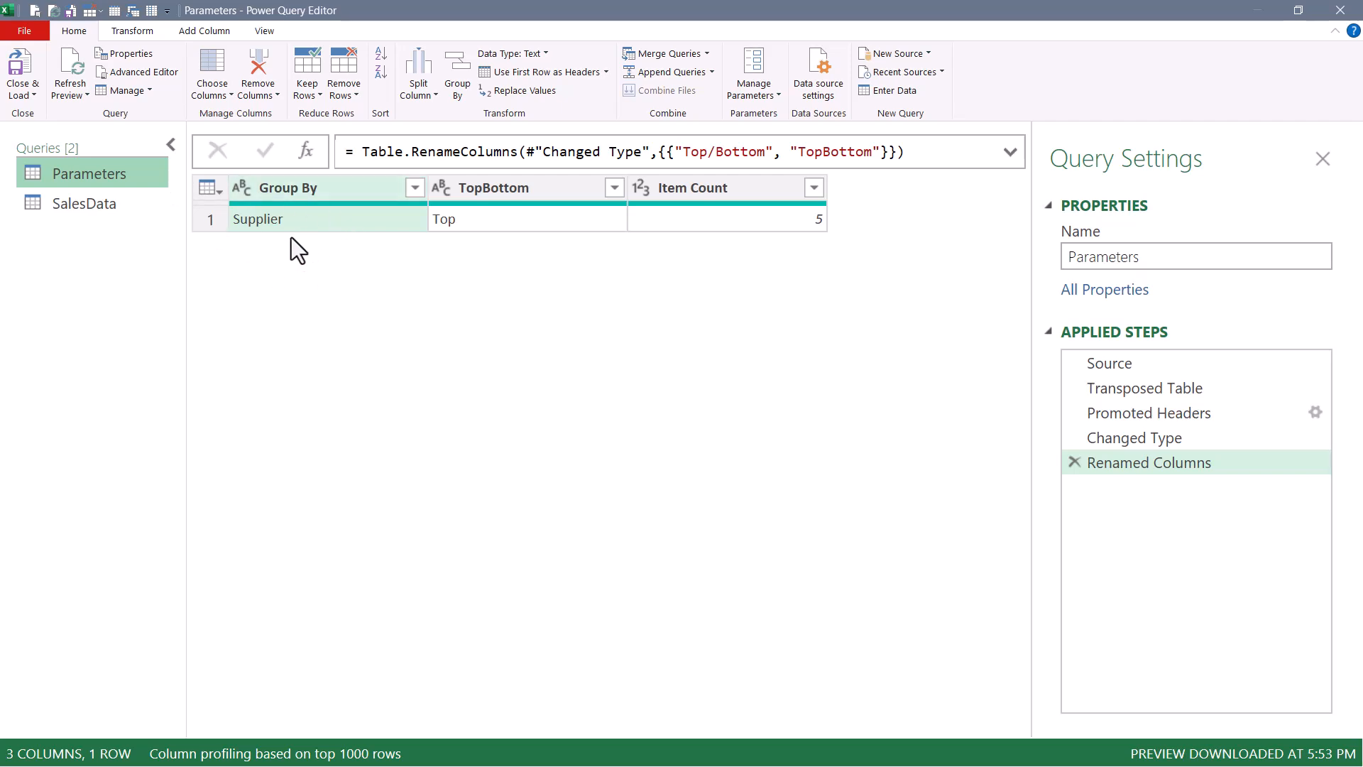
click(95, 200)
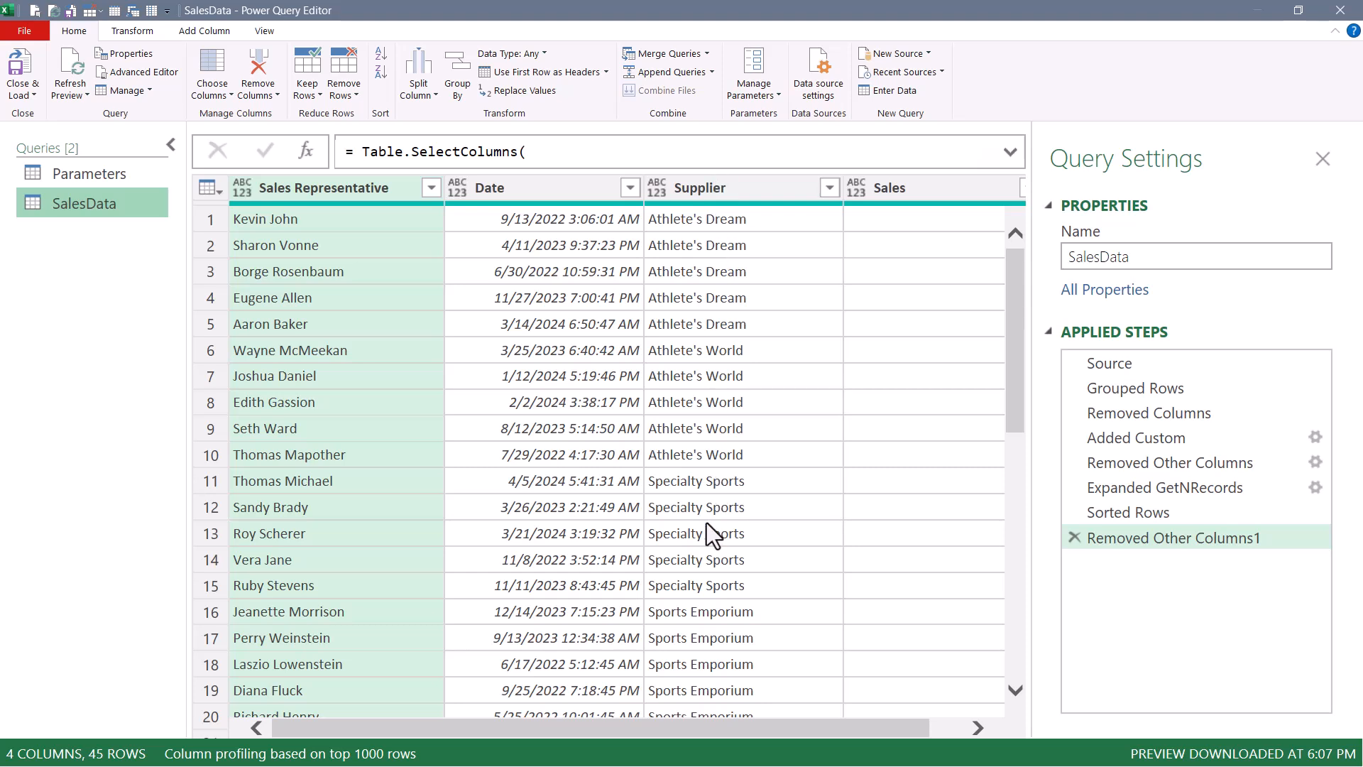
click(19, 67)
drag(457, 379, 446, 632)
click(446, 631)
Step: Set the Group By parameter to State, refresh the results table and check its grouping column
click(344, 268)
click(370, 267)
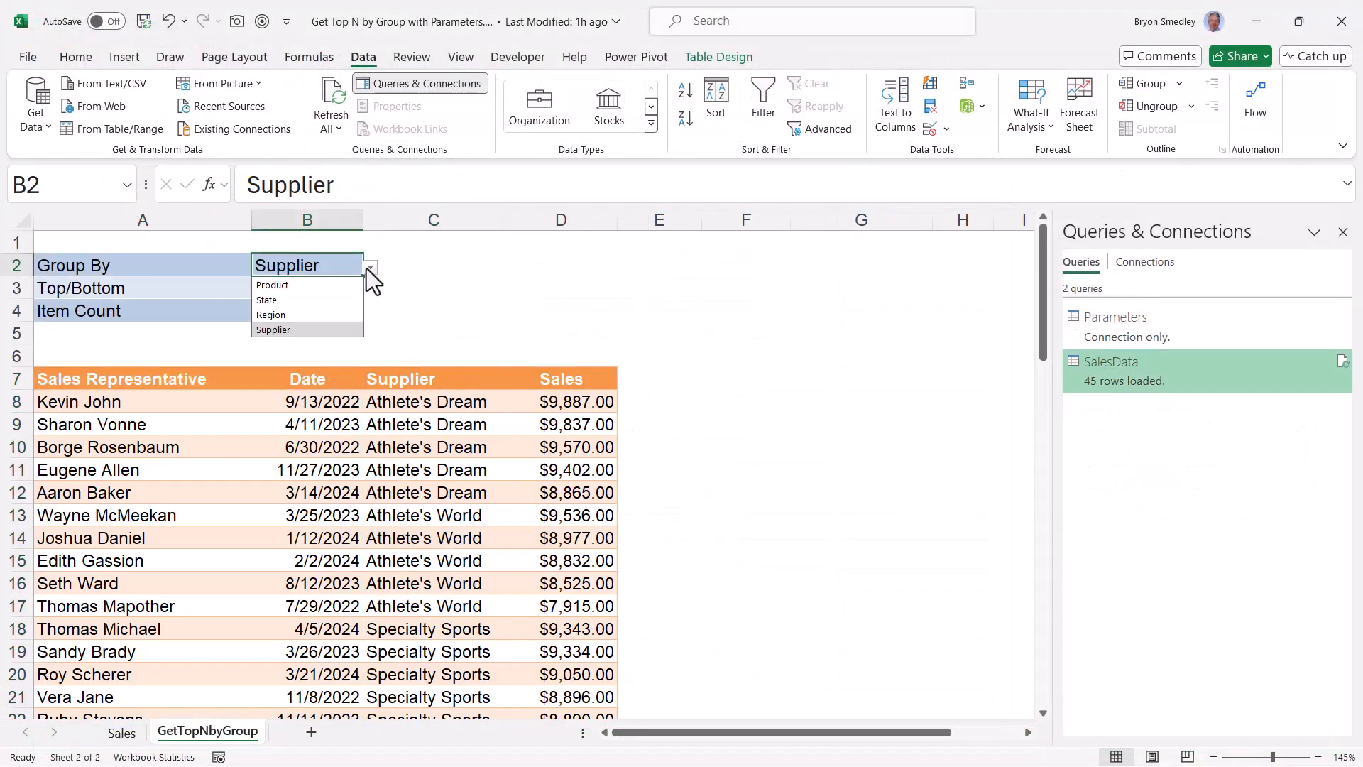
click(304, 300)
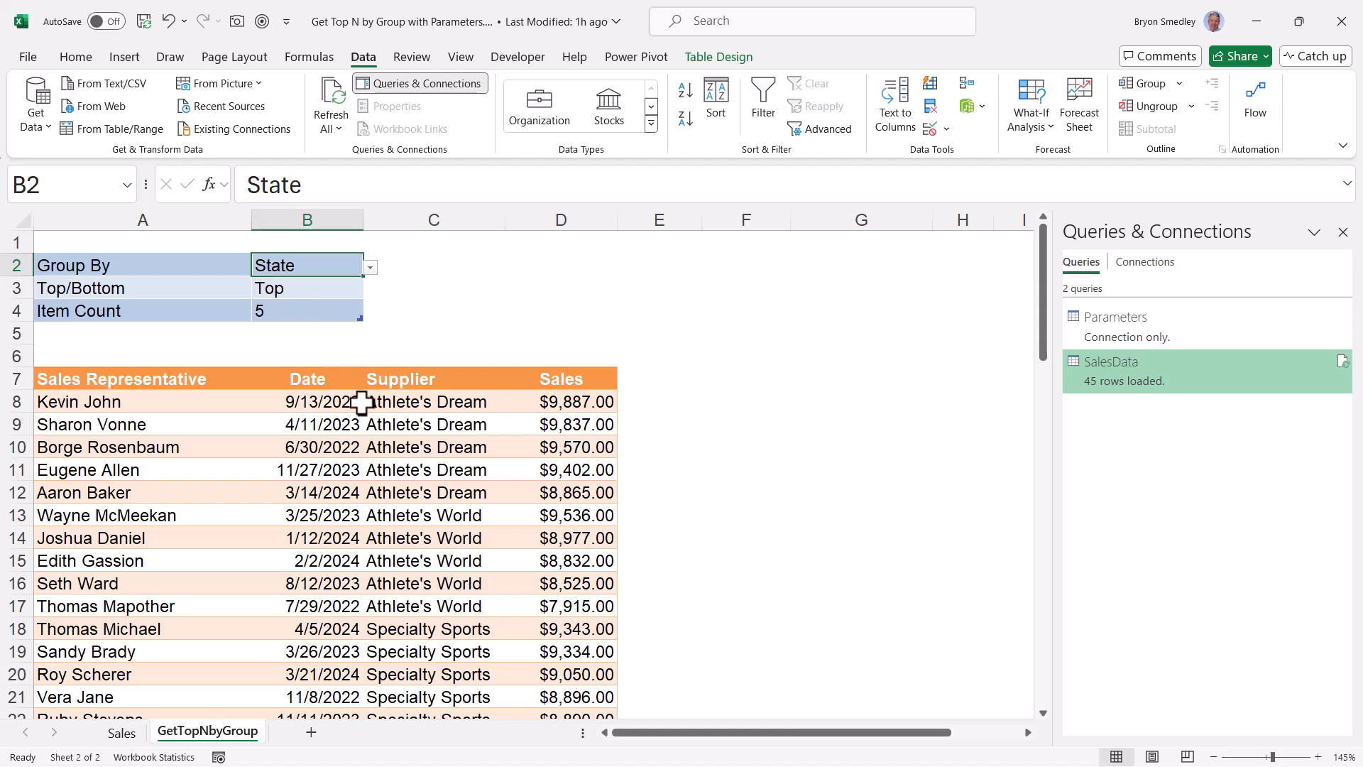
right_click(377, 427)
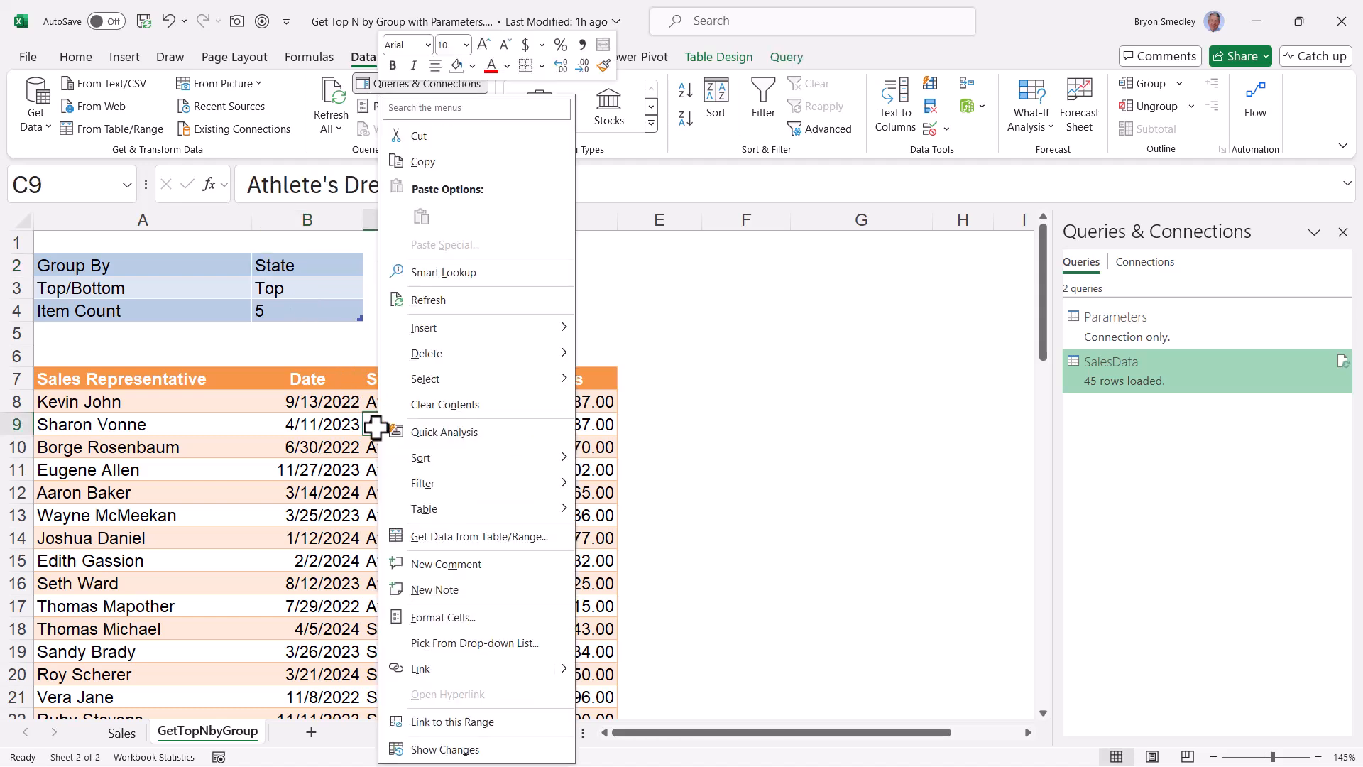
click(417, 299)
drag(481, 387, 481, 636)
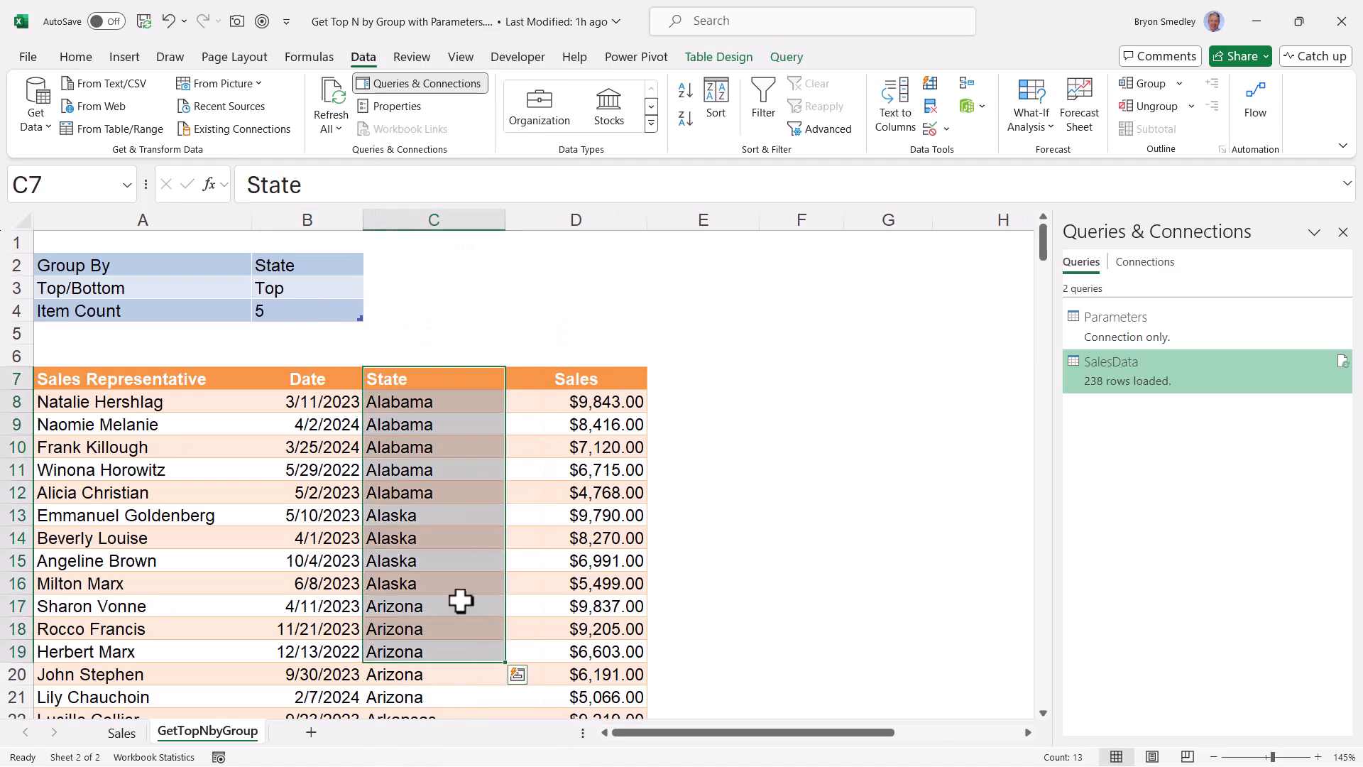
Step: Review the Top/Bottom choices and the Item Count cell against the Alabama rows in the results table
click(317, 288)
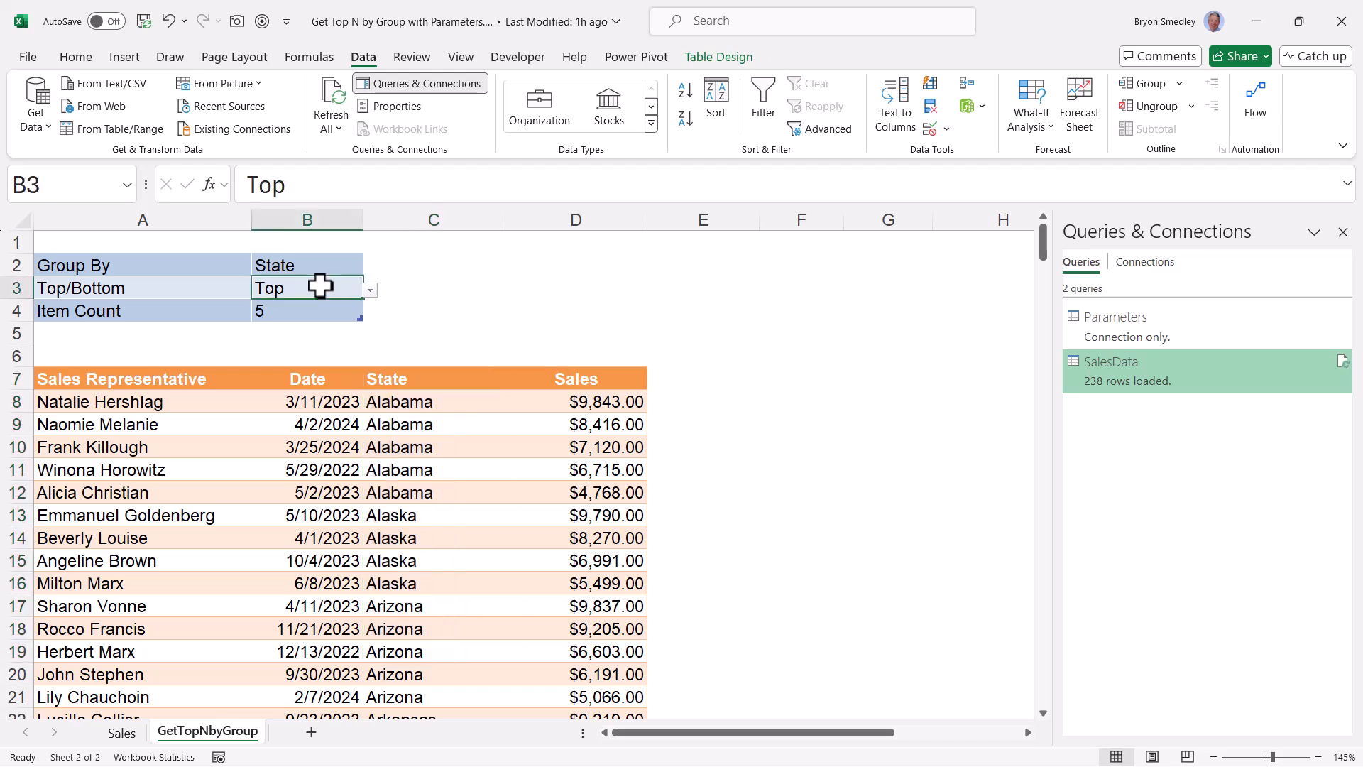
click(370, 289)
click(353, 288)
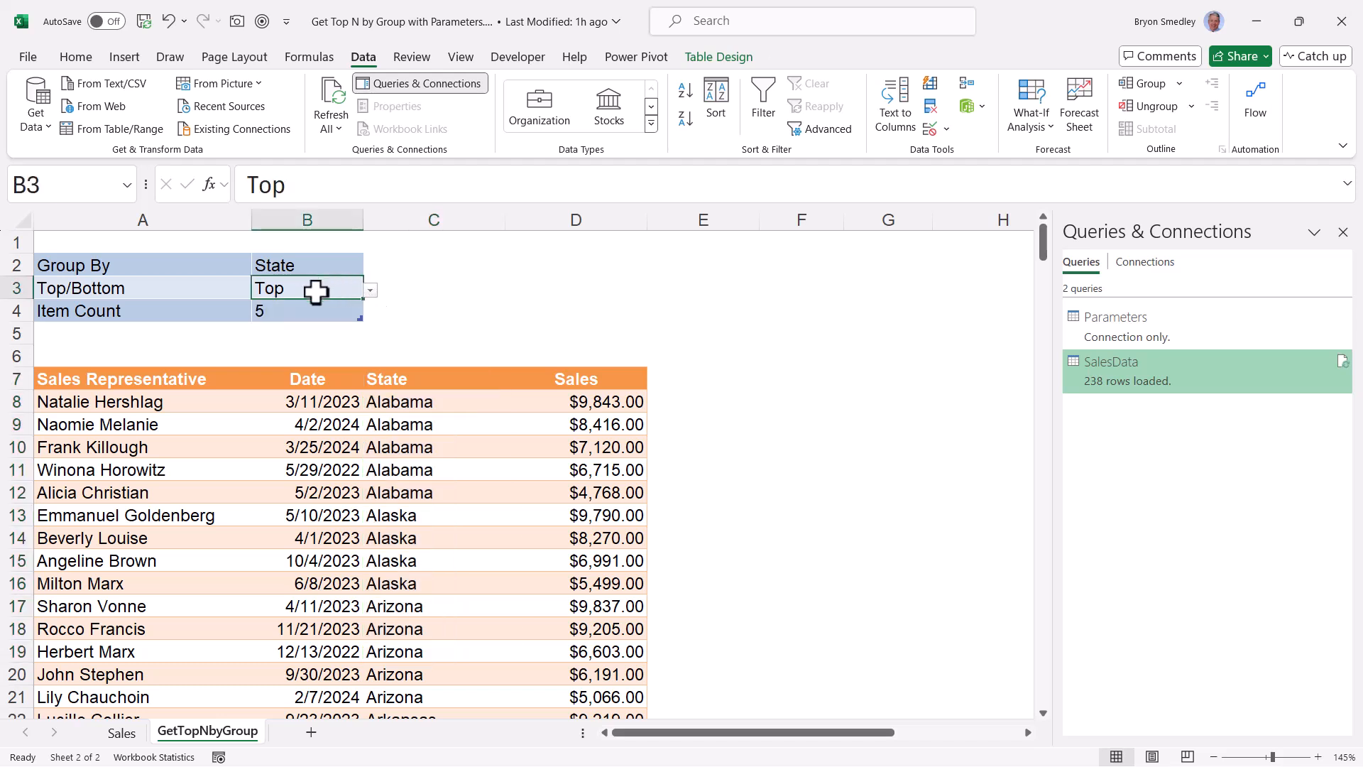
click(304, 313)
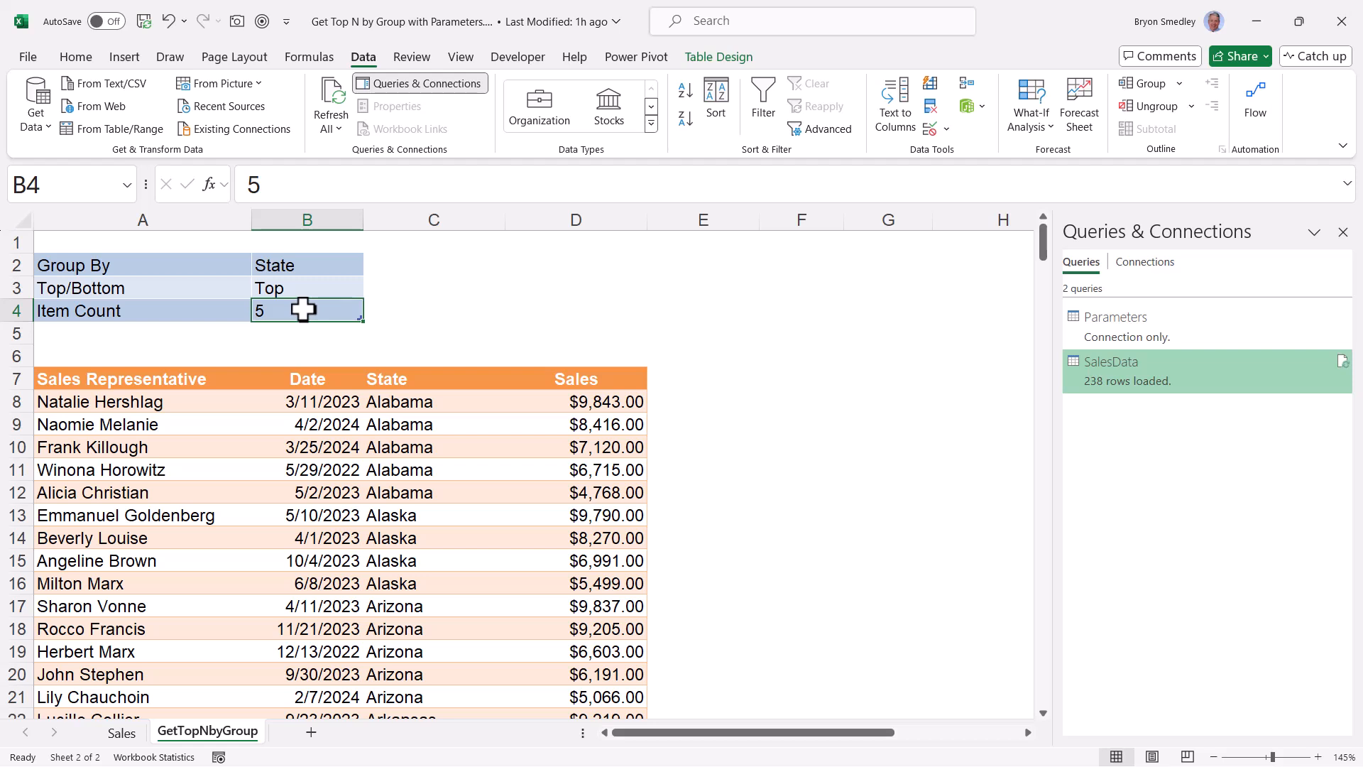
drag(387, 402, 477, 496)
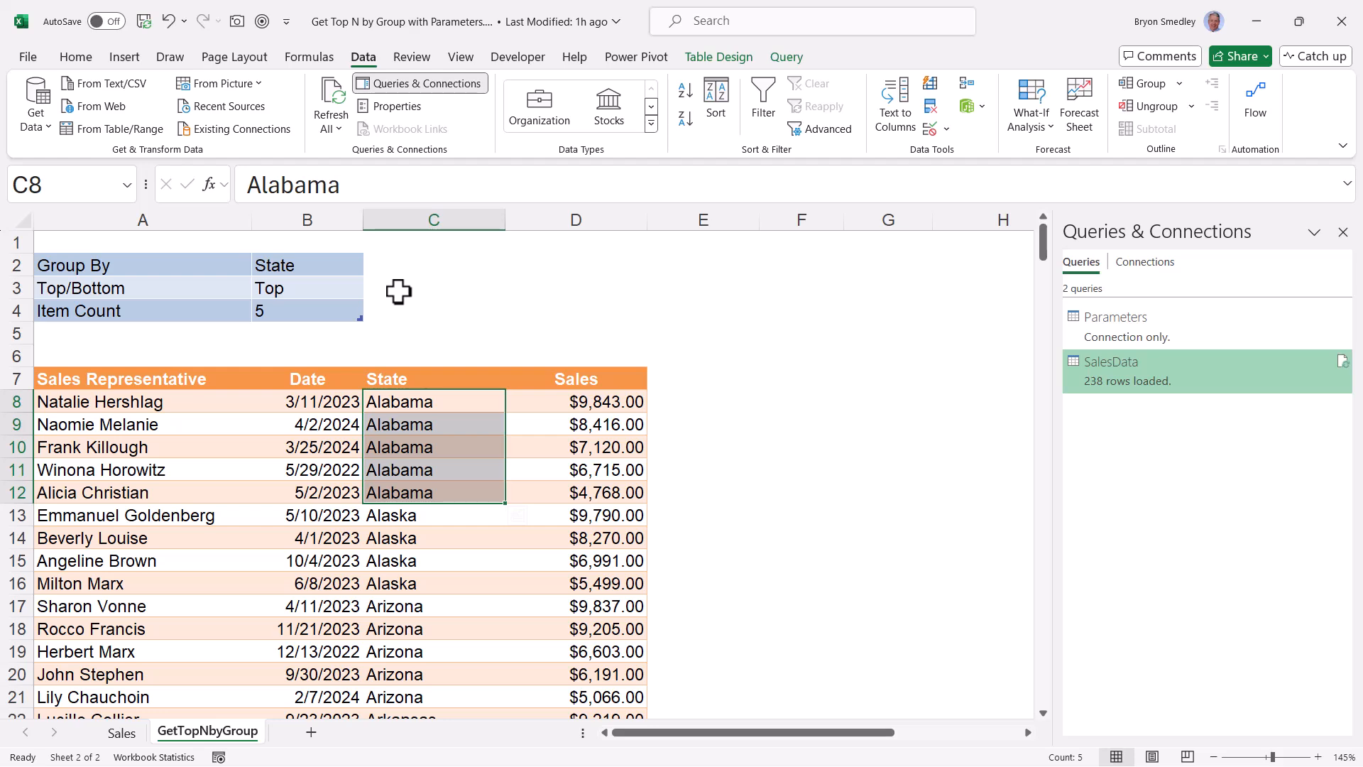
Step: Edit the SalesData code, replacing the fixed 5 in List.MaxN with Parameters[Item Count]{0}, and load the query to the worksheet
right_click(1153, 368)
click(1176, 417)
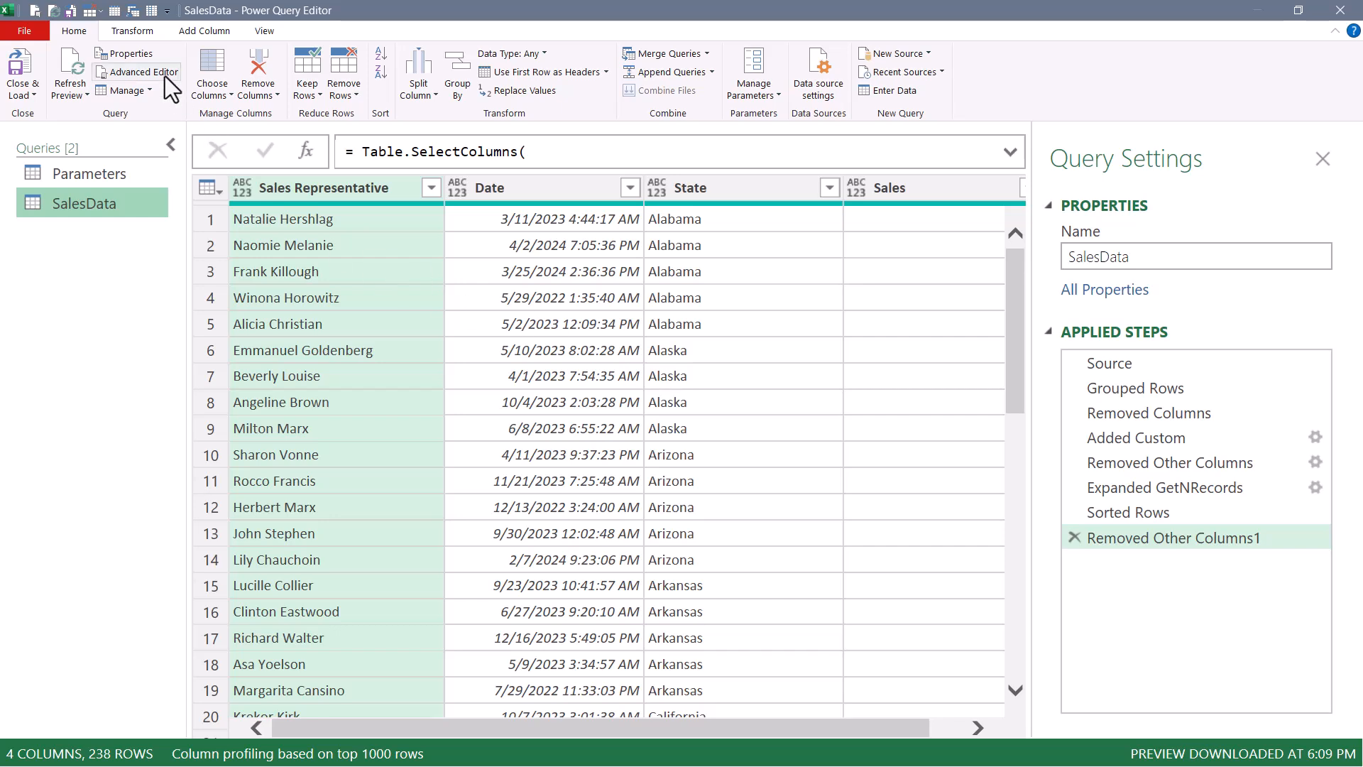
click(165, 76)
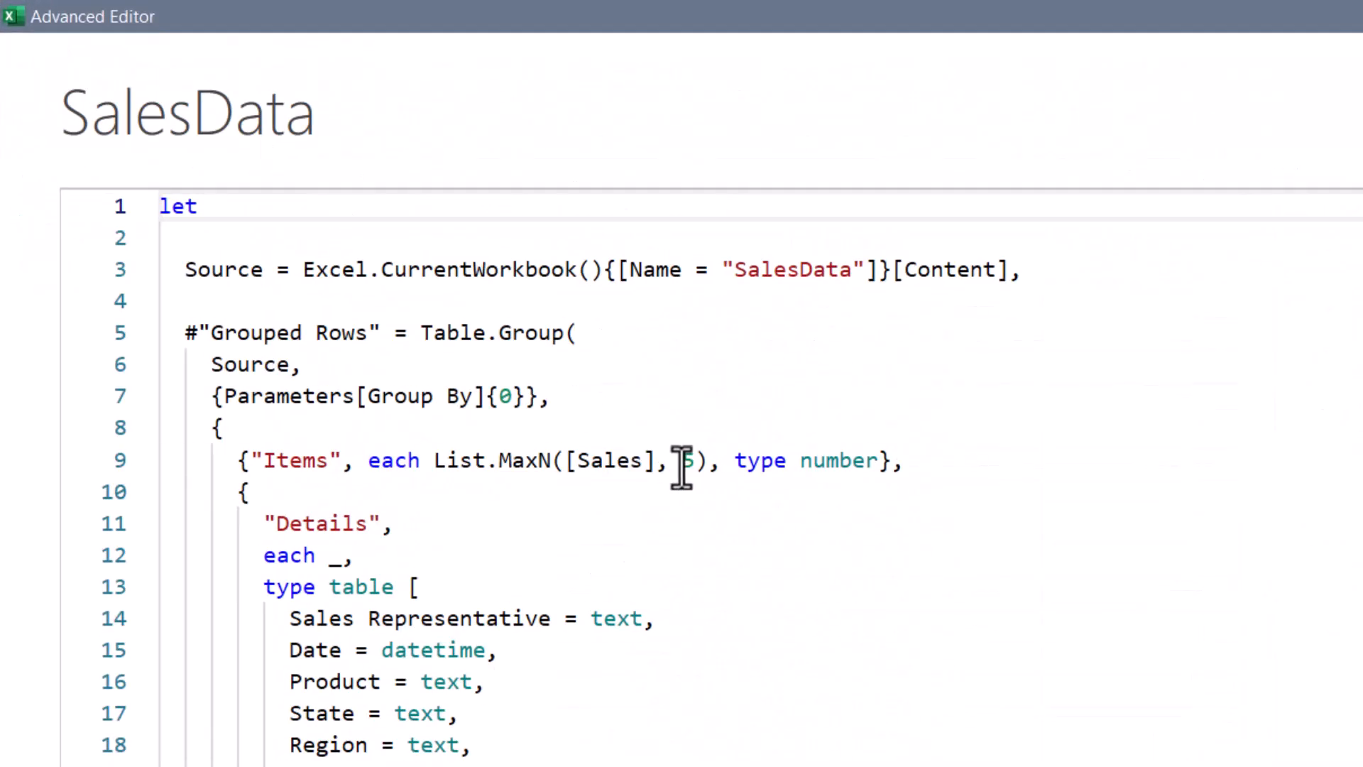
double_click(683, 463)
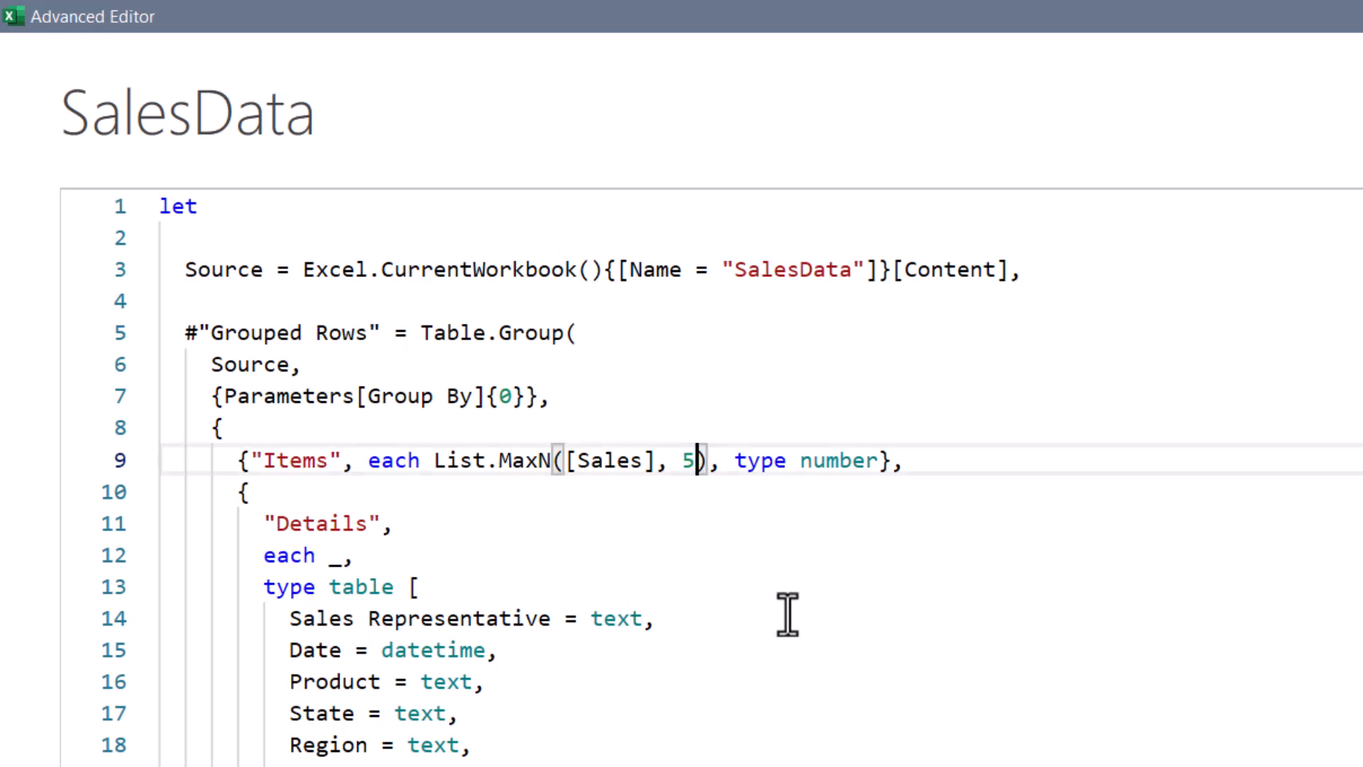
key(BackSpace)
text(Parameters)
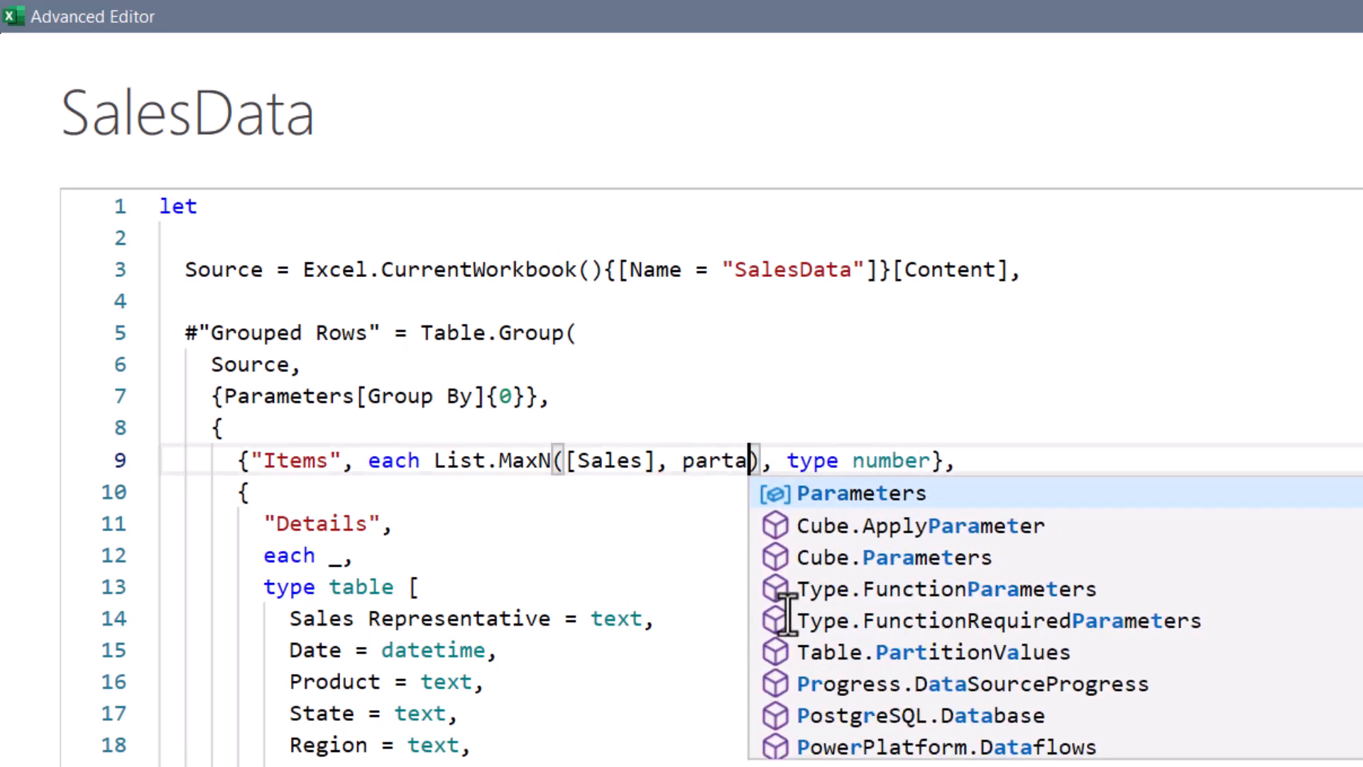
text([Item C)
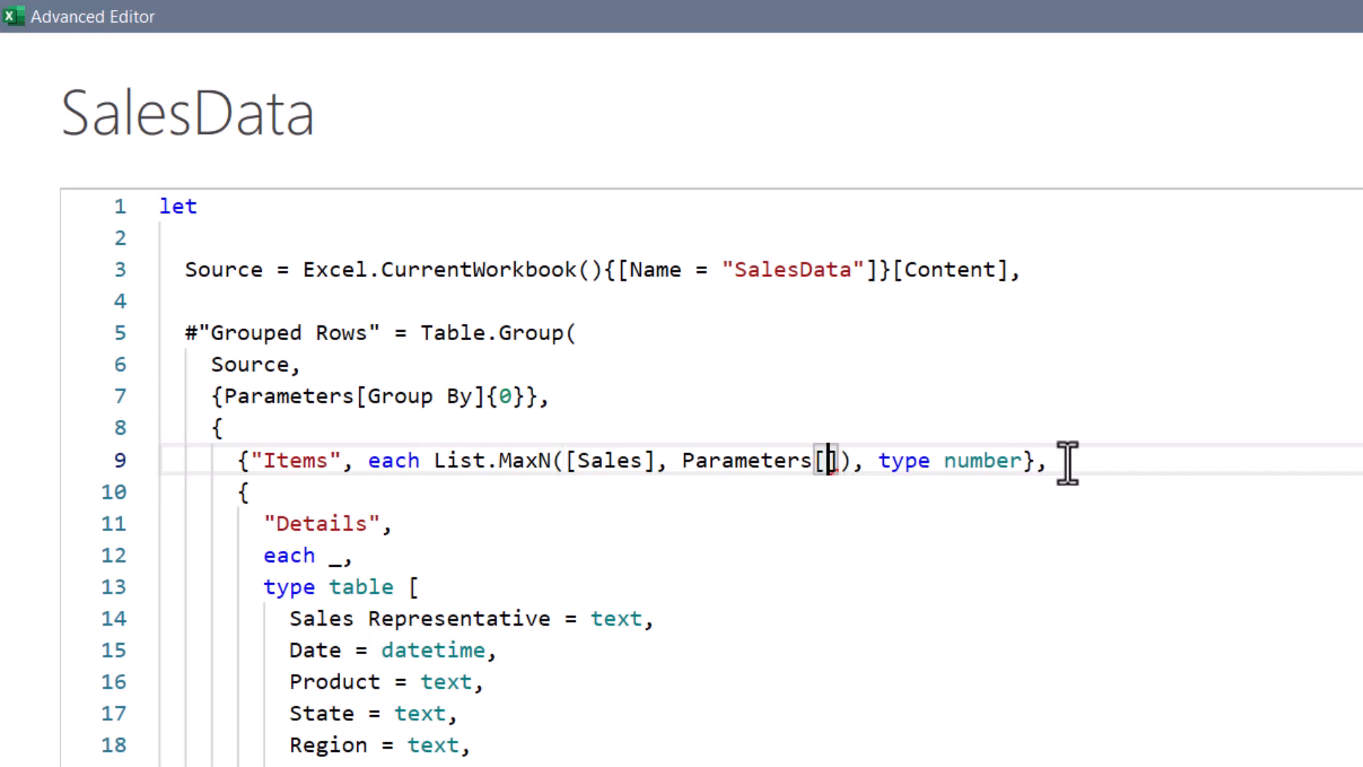
text(ount])
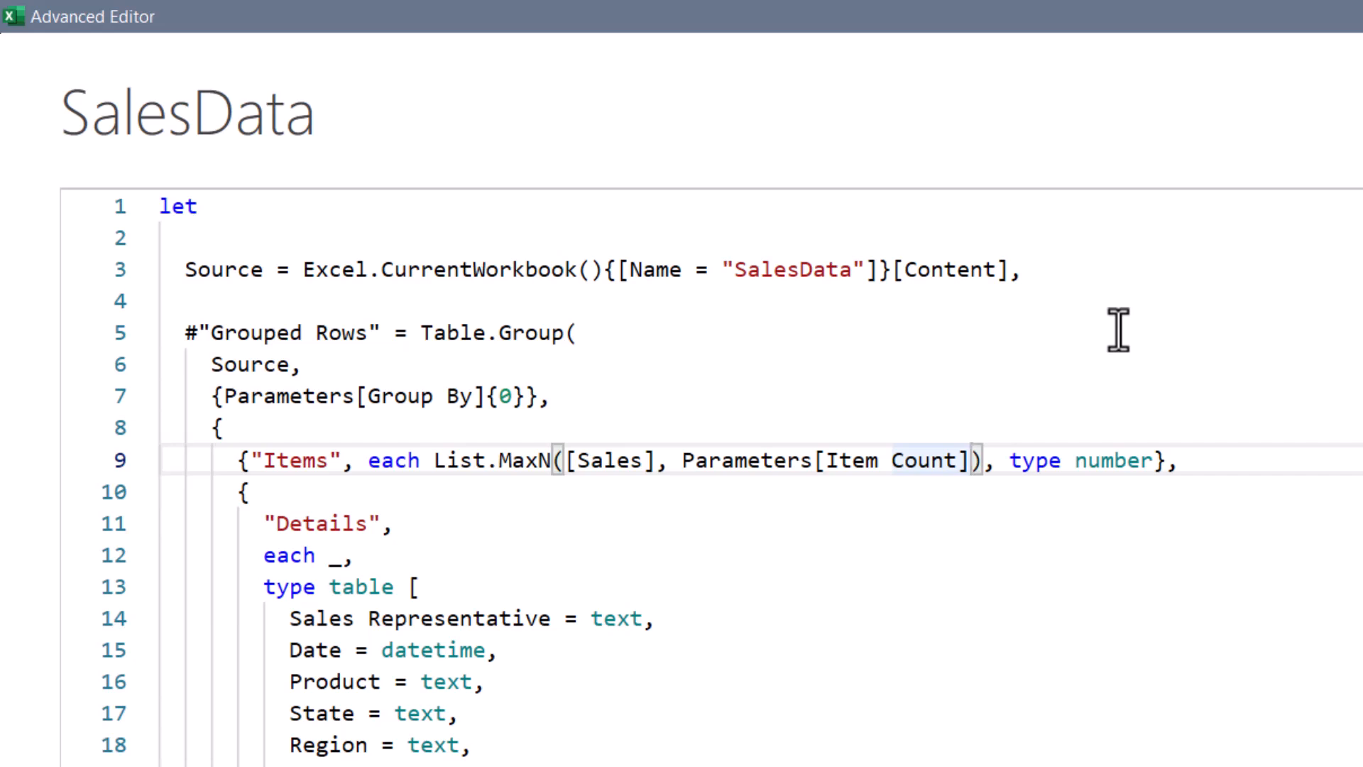
text({0})
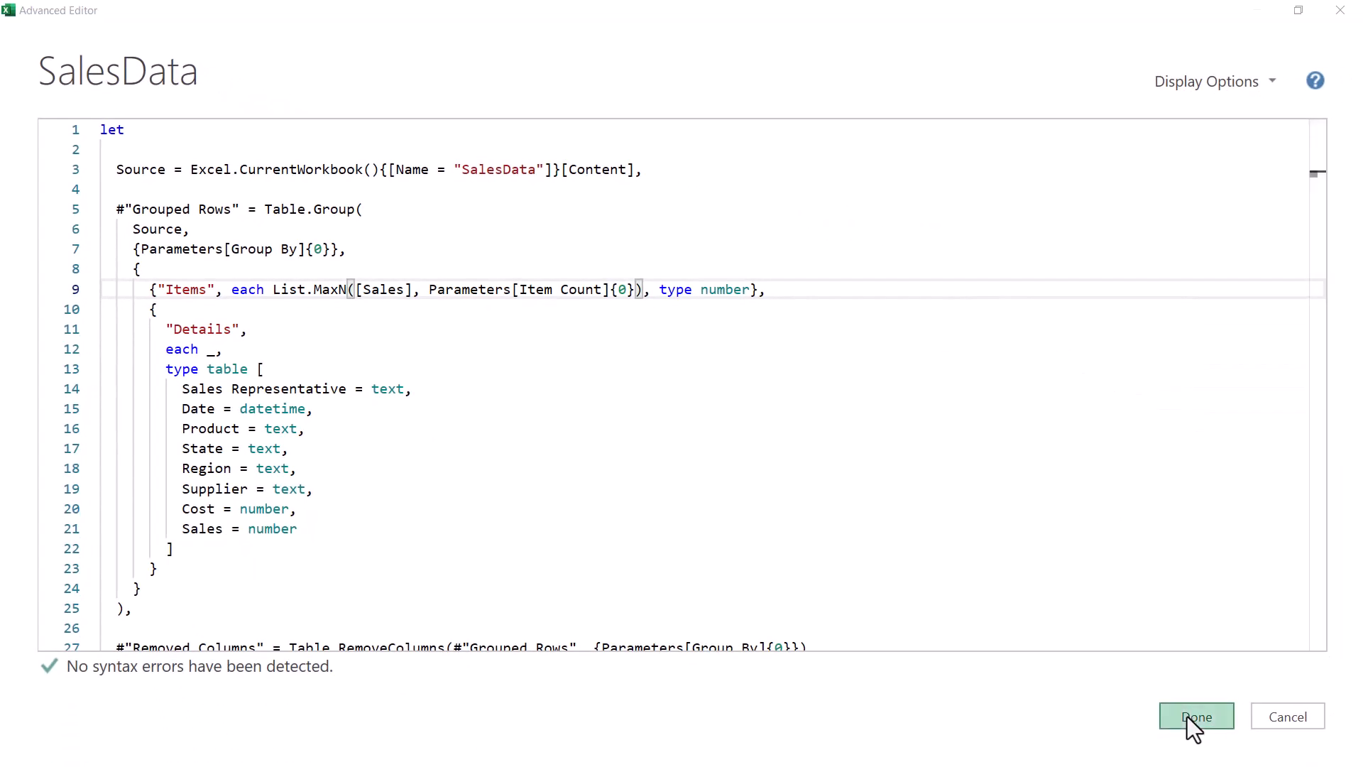
click(1192, 717)
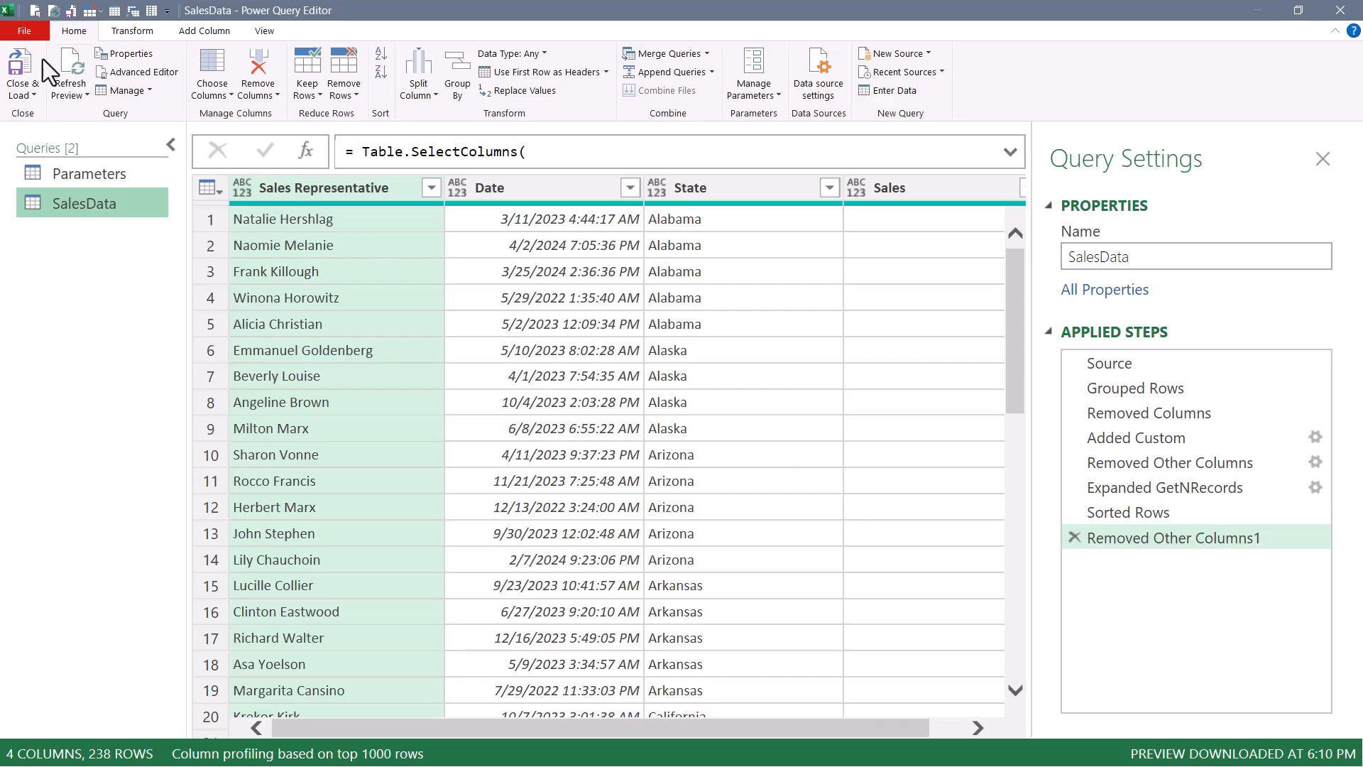
click(21, 67)
Step: Set the Item Count parameter to 1, refresh the results table and inspect its State and Sales columns
text(1)
key(Return)
right_click(374, 471)
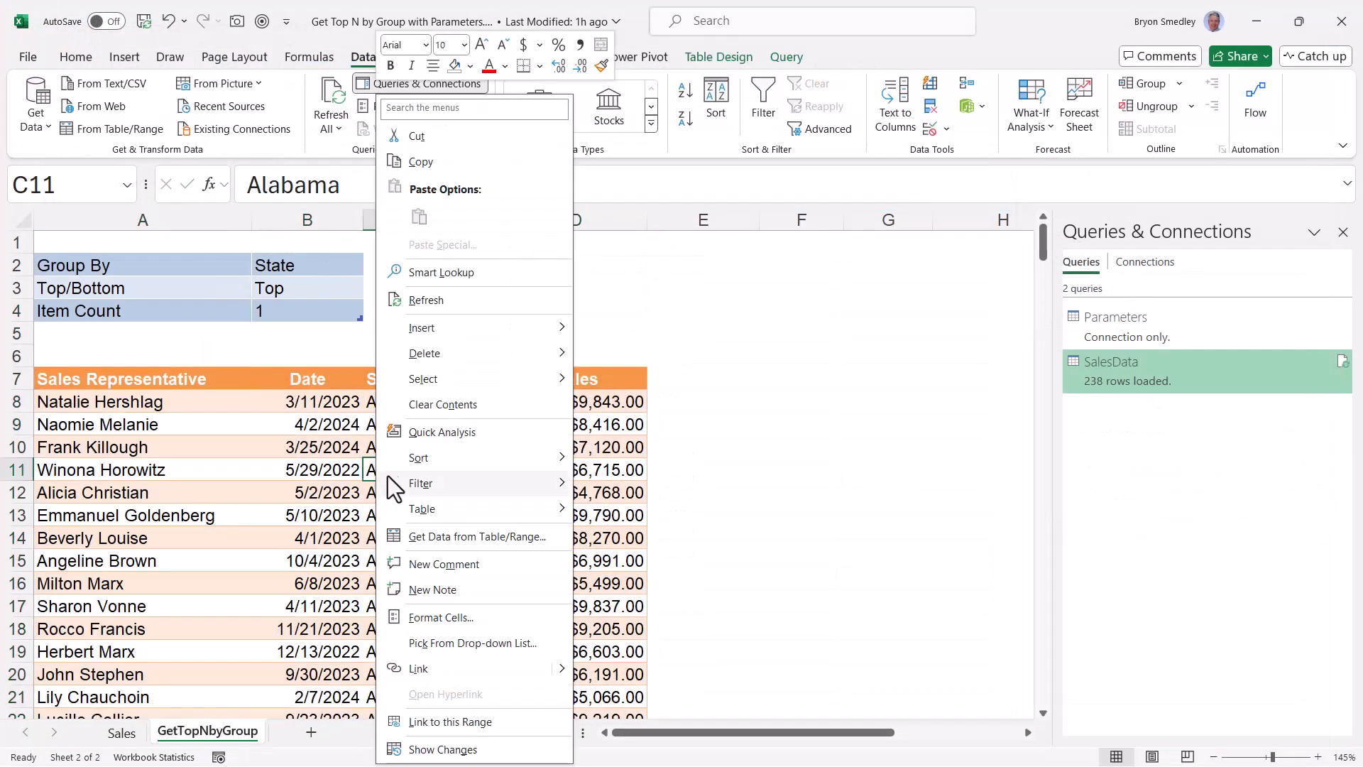
click(426, 301)
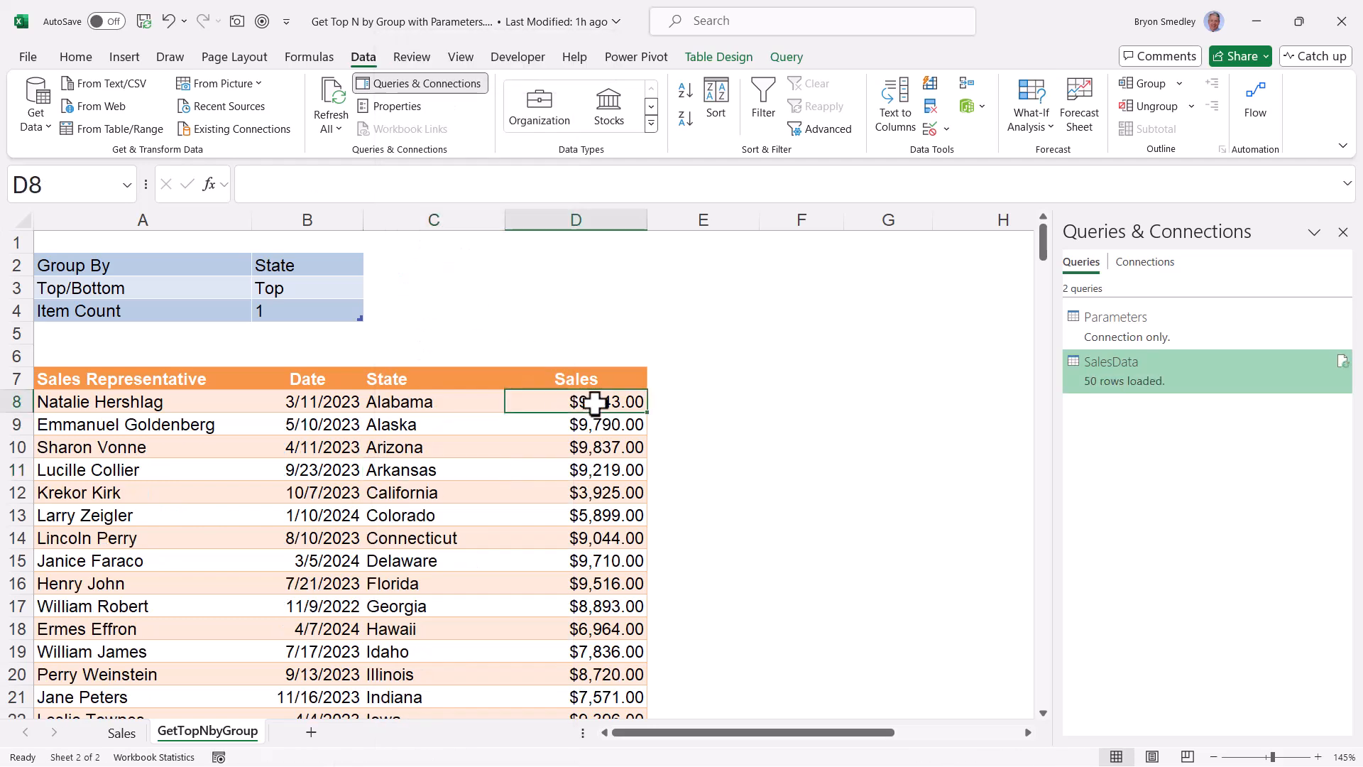
drag(623, 402, 587, 575)
drag(450, 405, 441, 577)
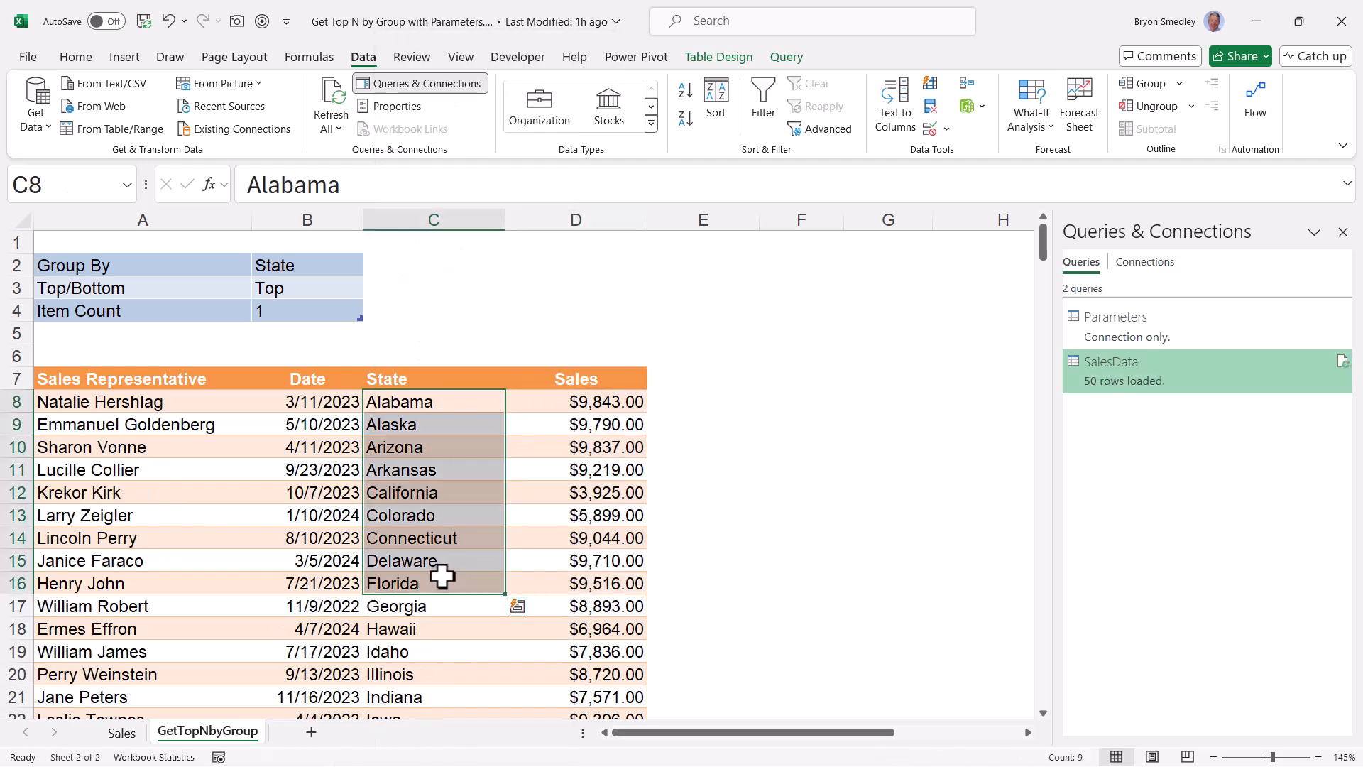
Step: Set the Item Count parameter to 5, refresh the results table and check the first state's records
click(350, 310)
text(5)
key(Return)
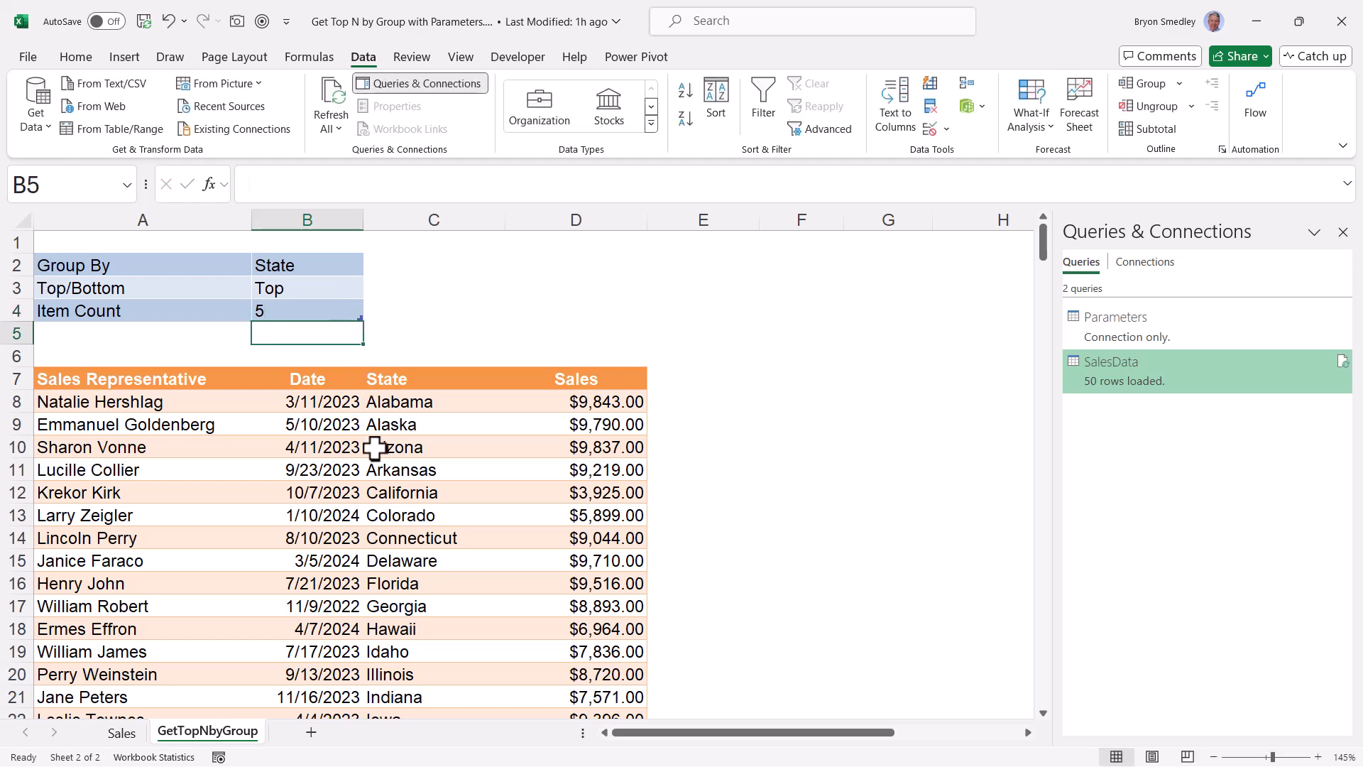
right_click(402, 446)
click(412, 300)
drag(615, 402, 437, 495)
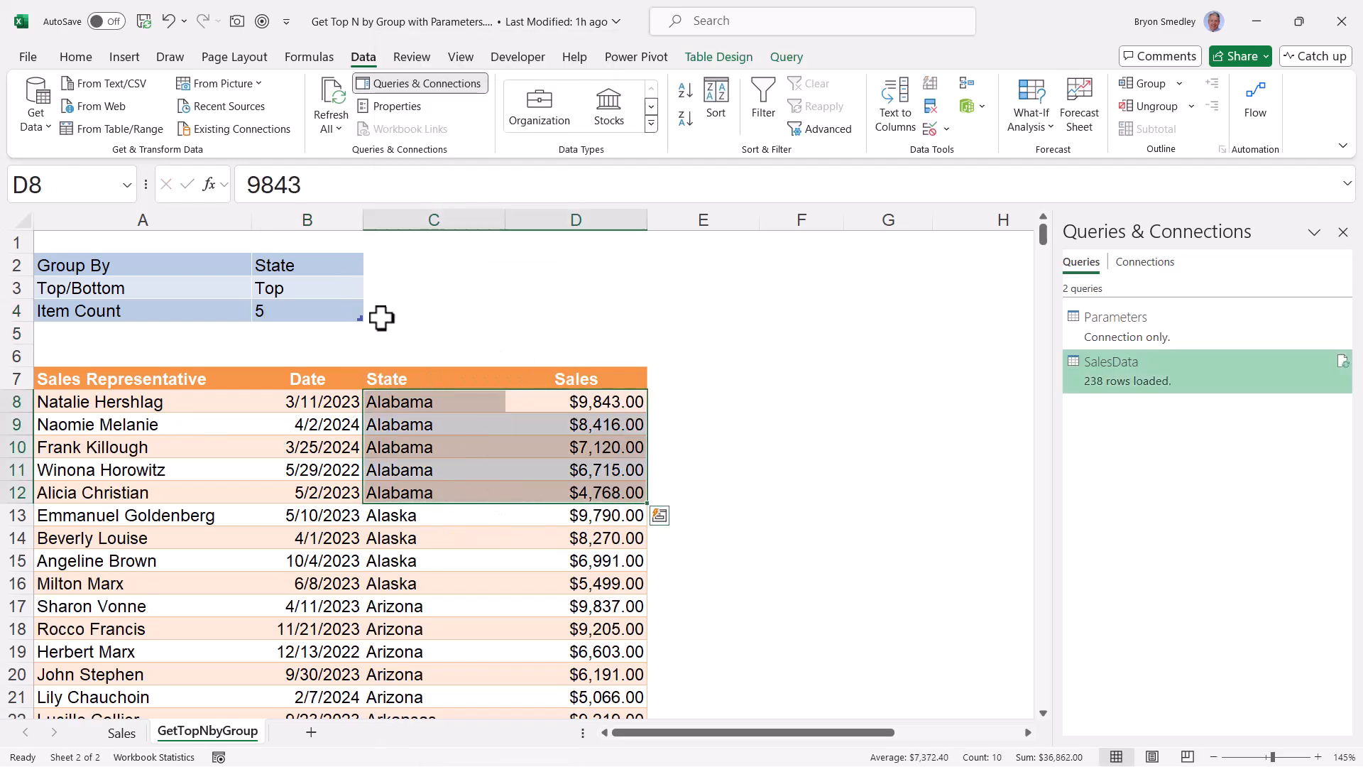
Step: Set the Group By parameter to Region, refresh the results table and check the Midwest records
click(355, 265)
click(369, 267)
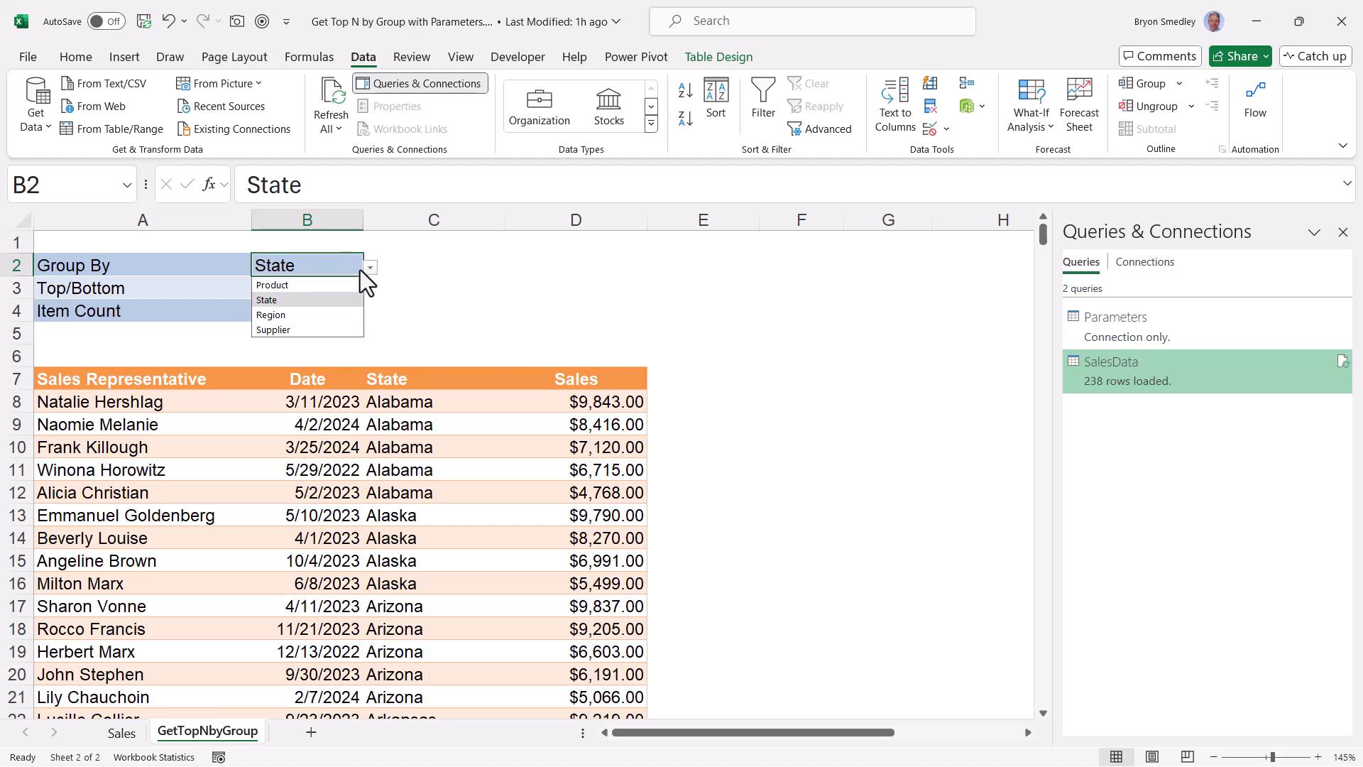
click(291, 315)
right_click(331, 424)
drag(398, 402, 551, 490)
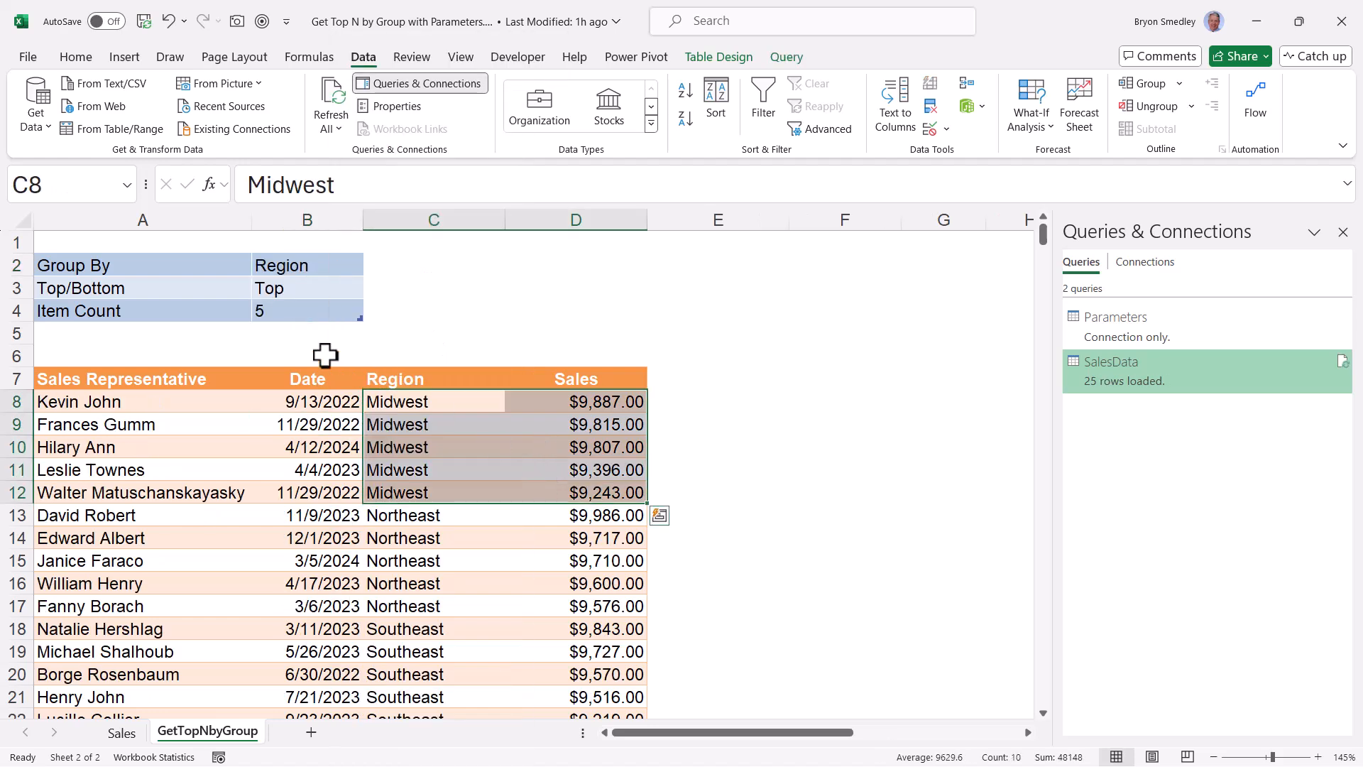
Step: Set the Item Count parameter to 10, refresh the results table and check the Midwest group
click(325, 305)
text(10)
key(Return)
right_click(284, 461)
click(334, 299)
drag(397, 402, 581, 586)
click(611, 507)
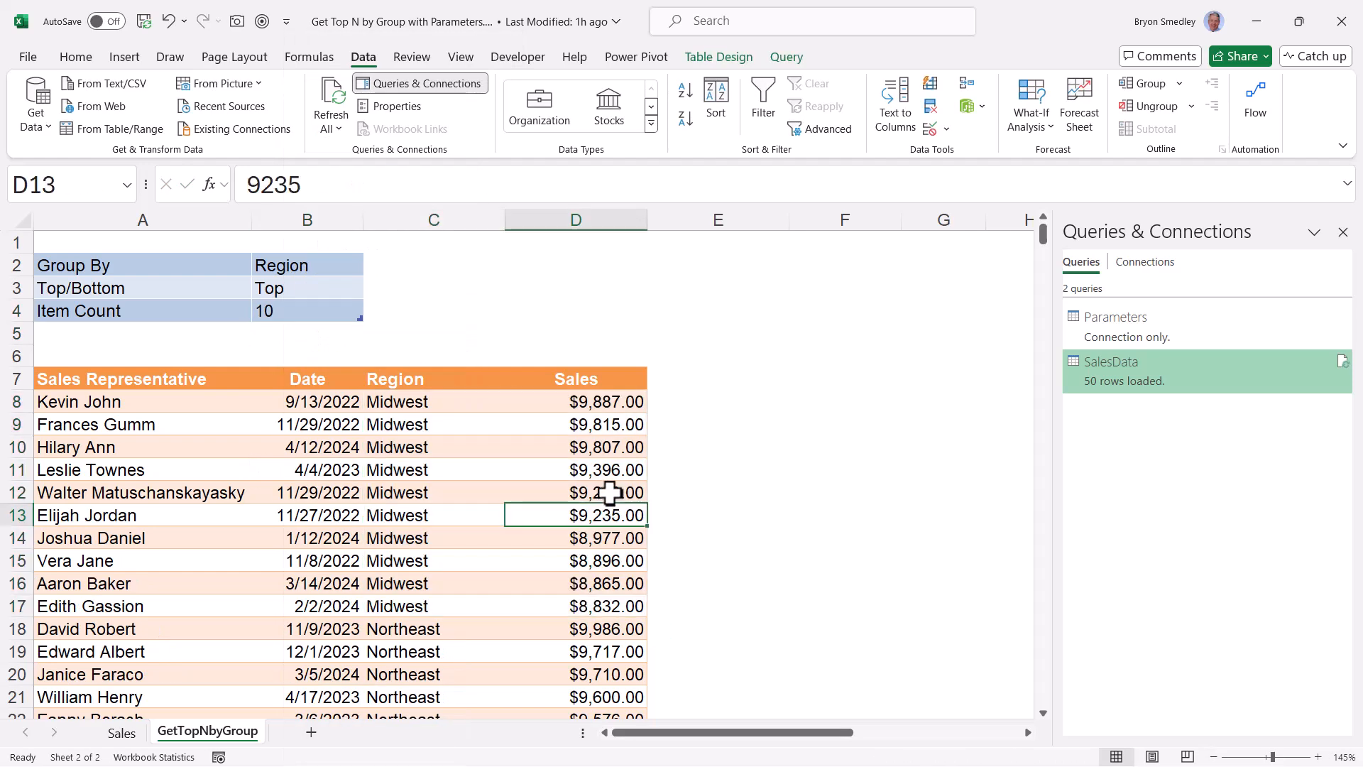
Step: Set the Top/Bottom parameter to Bottom
click(320, 286)
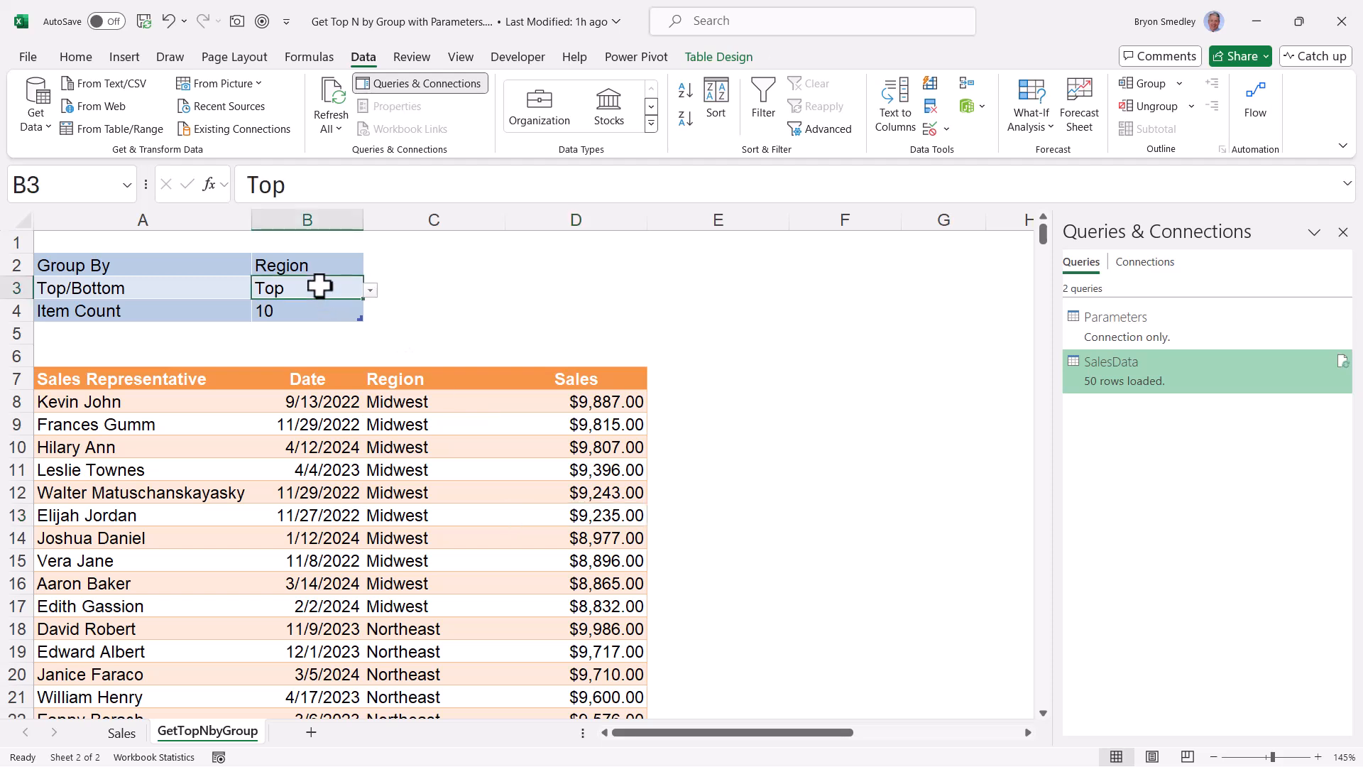
click(370, 291)
click(350, 324)
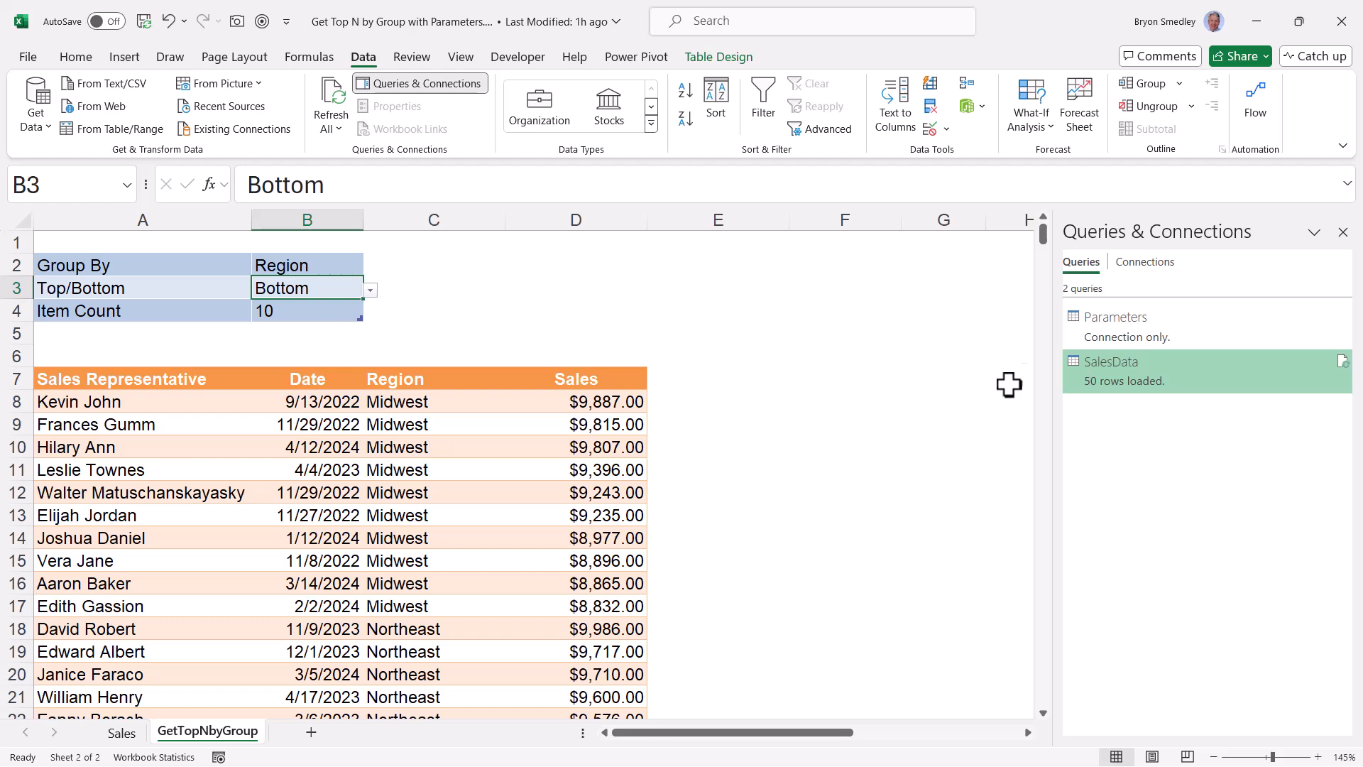
Step: Open the SalesData query for editing and compare the Parameters query's TopBottom column with the worksheet's parameter table
right_click(1157, 373)
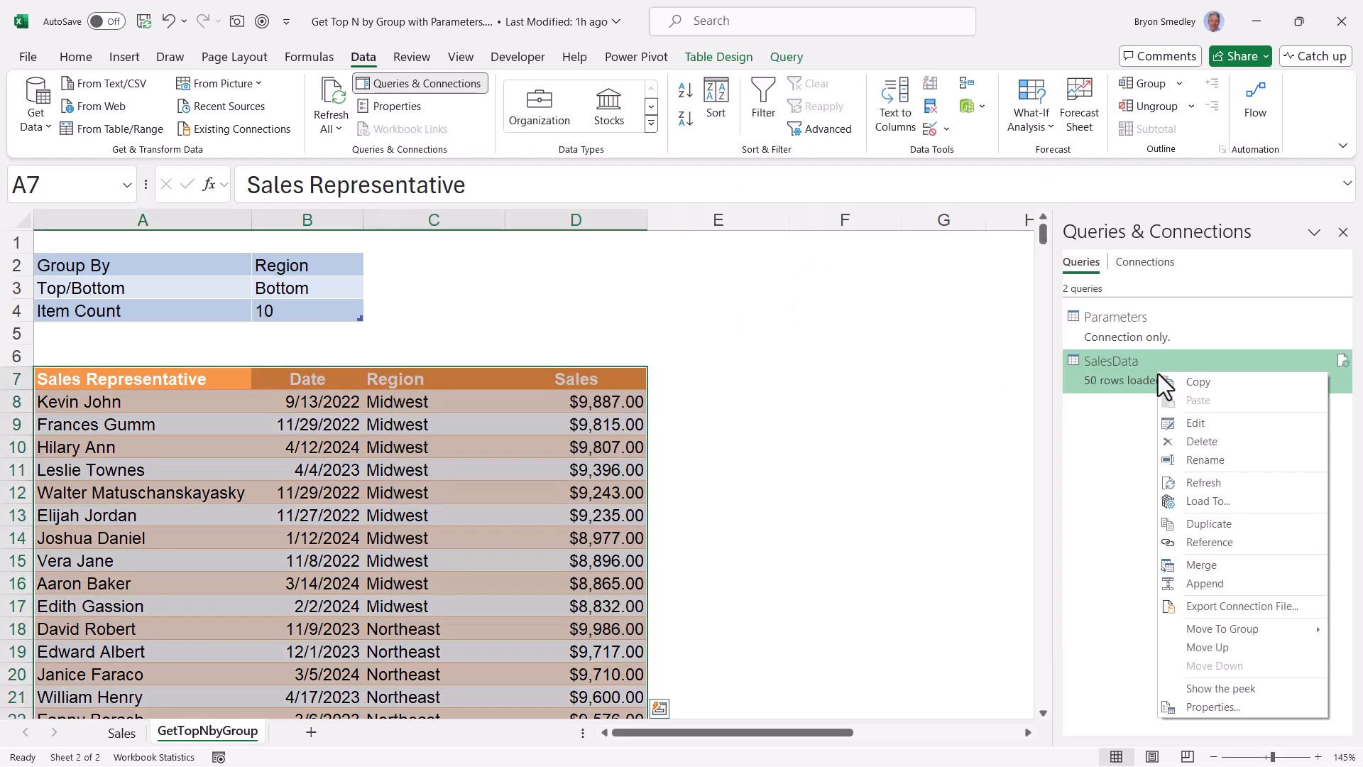
click(1191, 422)
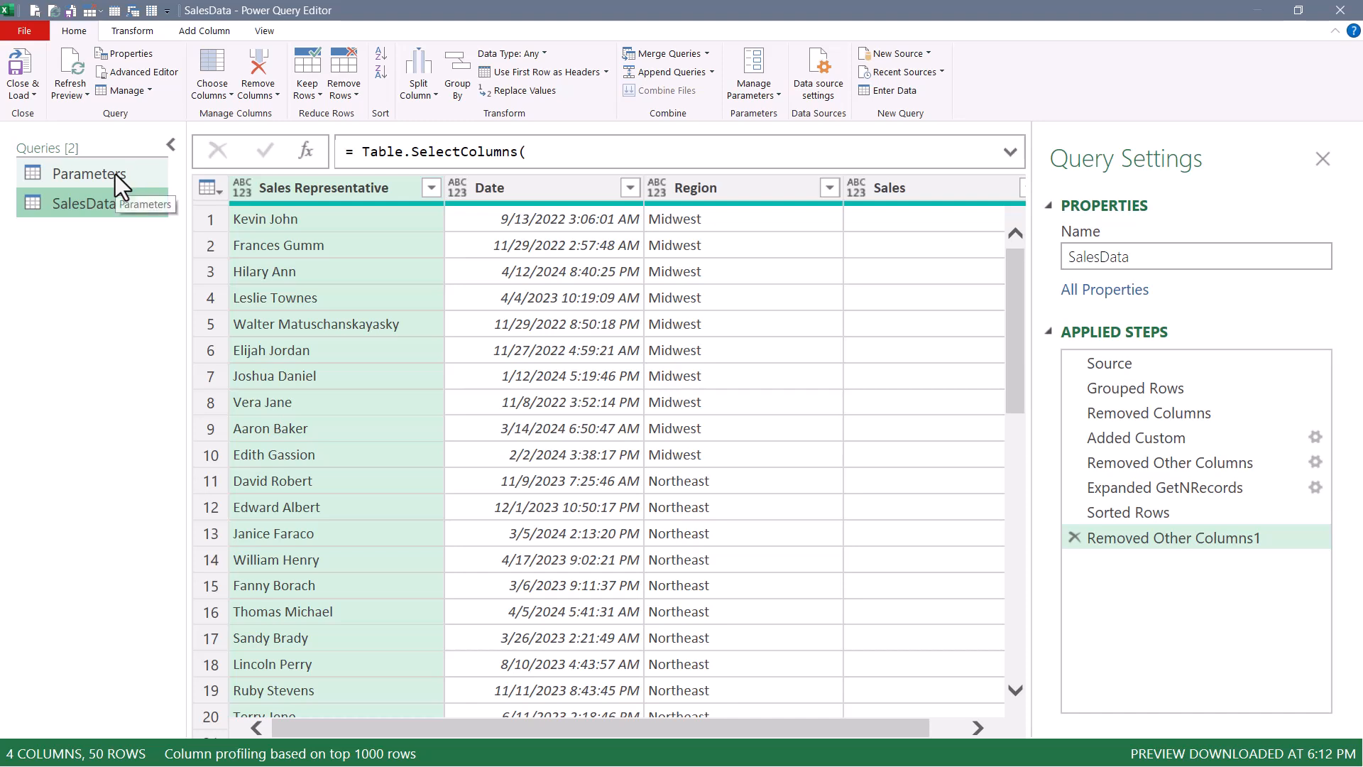
click(115, 173)
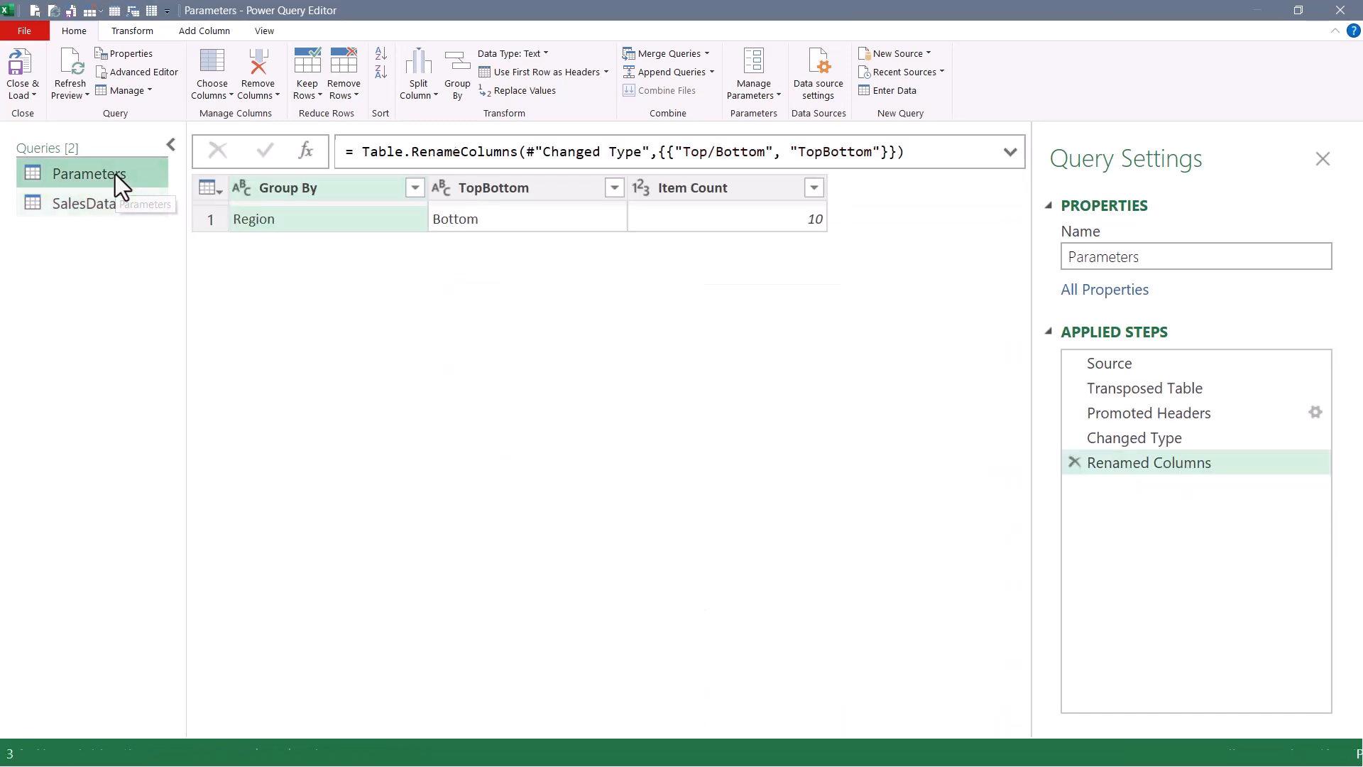
click(498, 186)
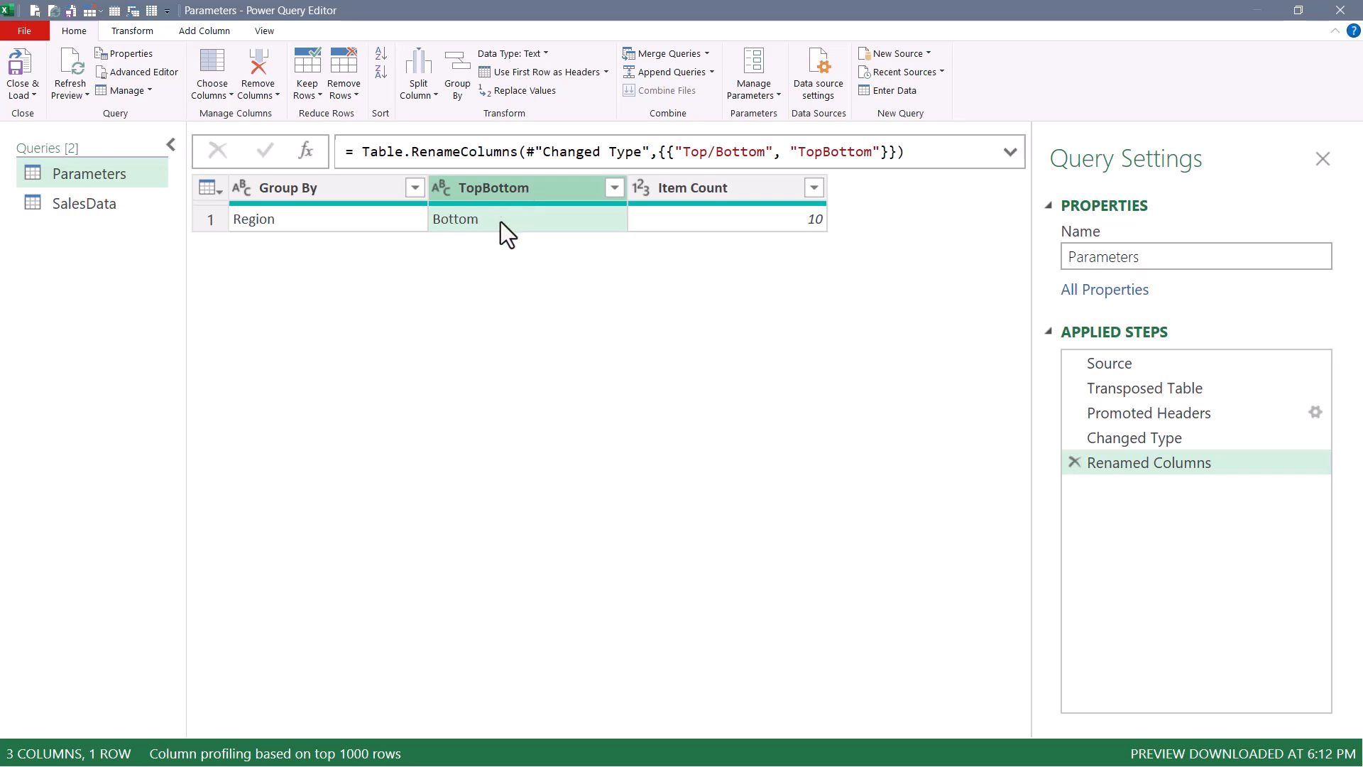
drag(601, 12, 846, 382)
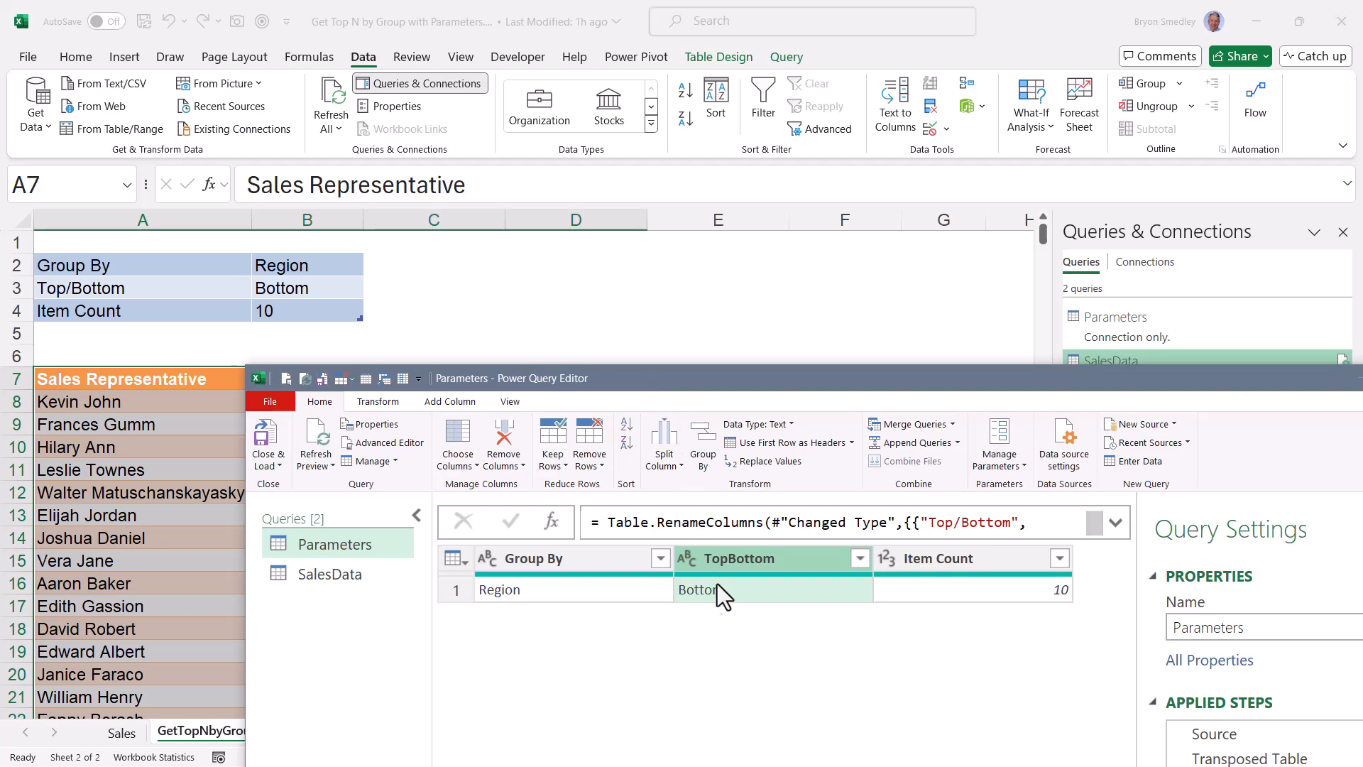
double_click(727, 384)
Step: In the SalesData query's M code, precede the List.MaxN expression with the condition if Parameters[TopBottom]{0} ="Top" then
click(96, 203)
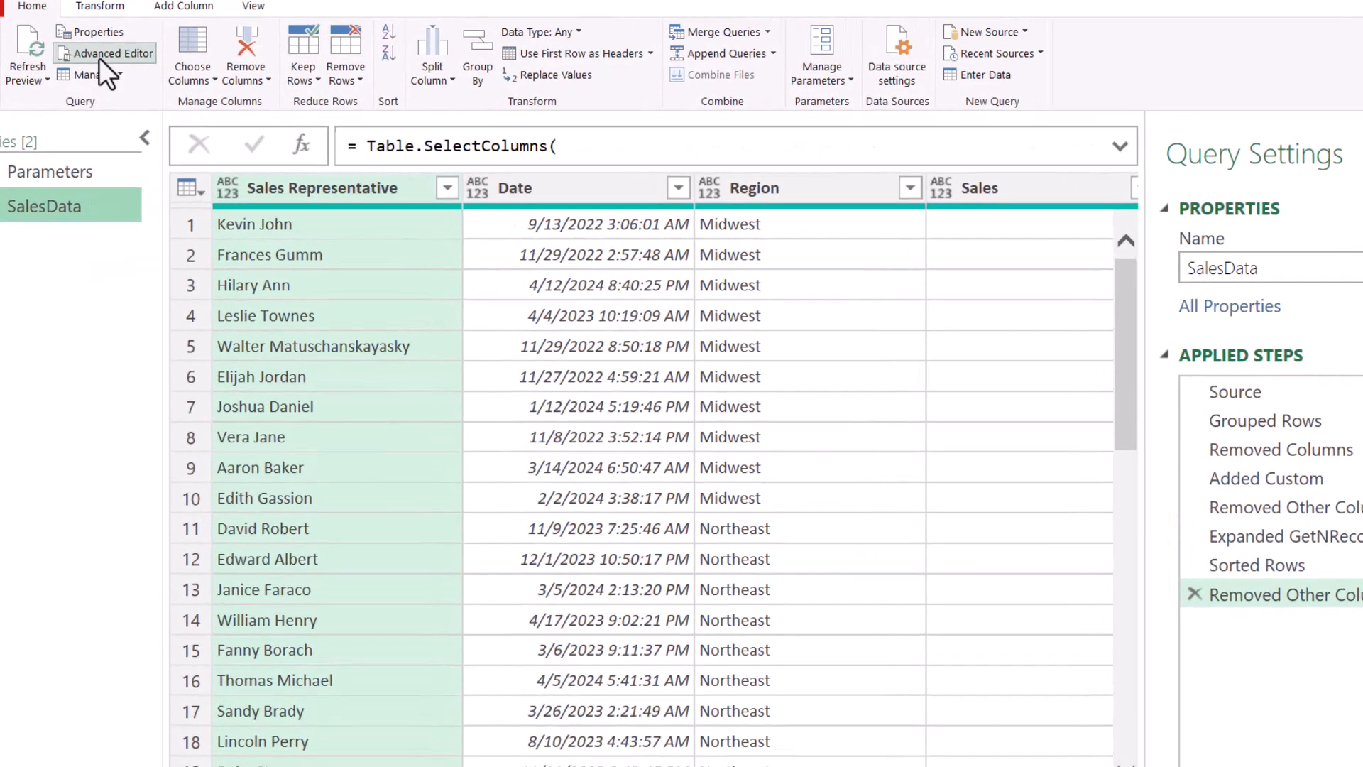
click(128, 71)
drag(253, 320, 745, 326)
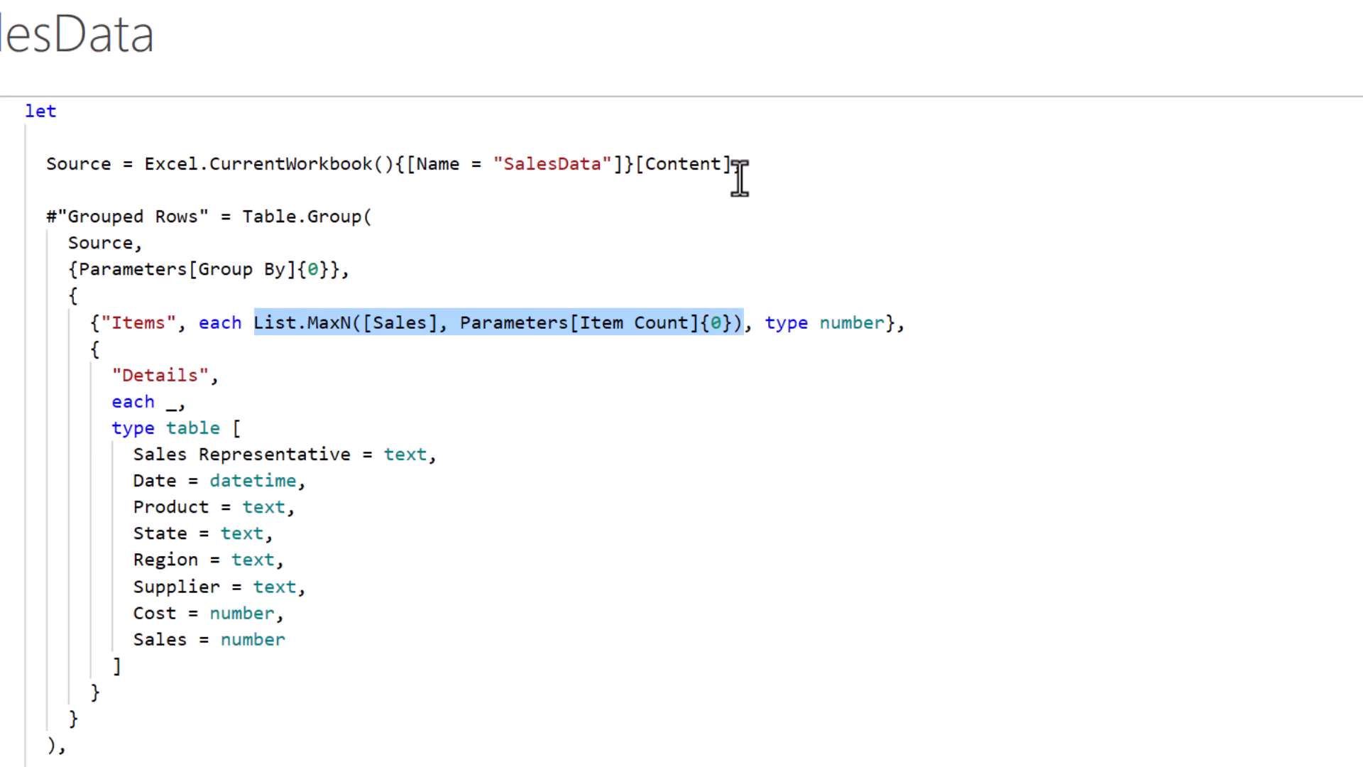
drag(255, 326, 744, 323)
key(Left)
mouse_move(353, 220)
text(if)
key(Left)
text(Parameters)
key(Tab)
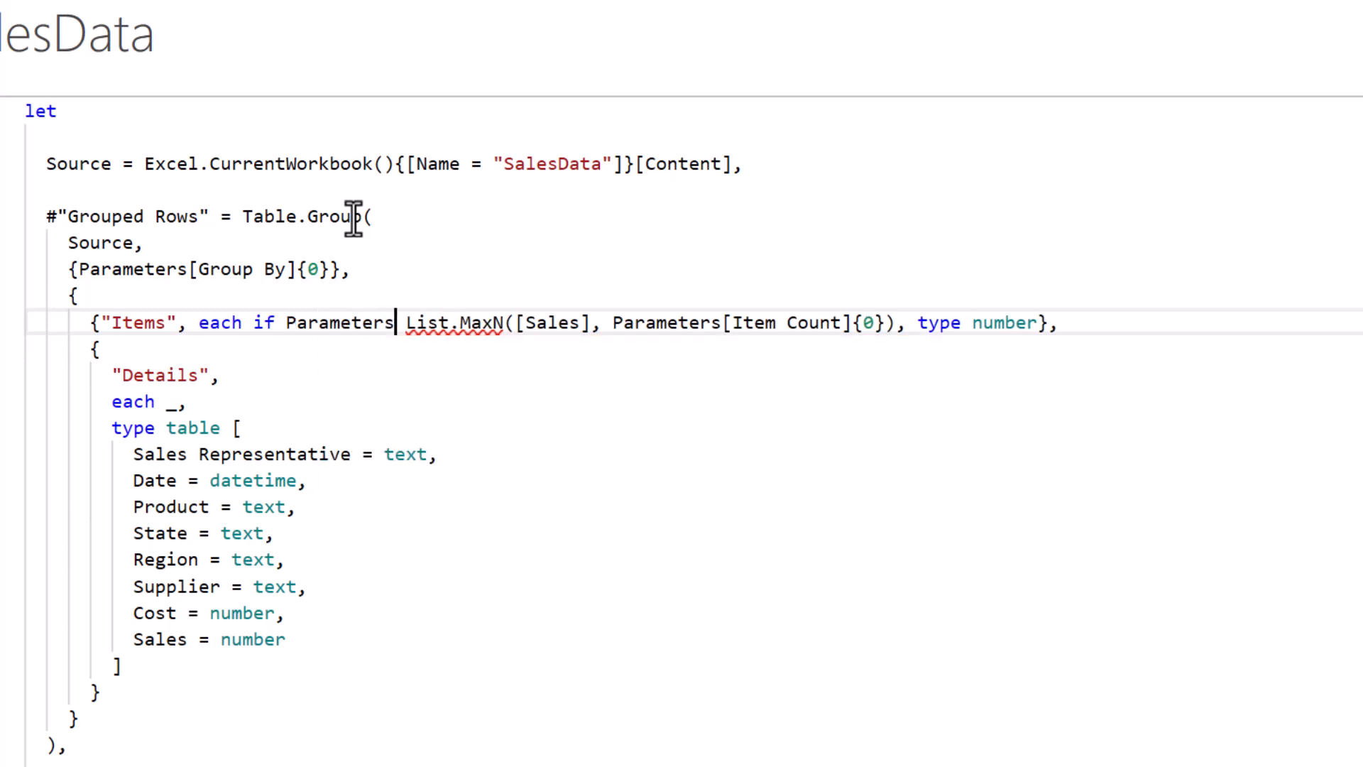
text([TopBottom]{0} ="Top" the)
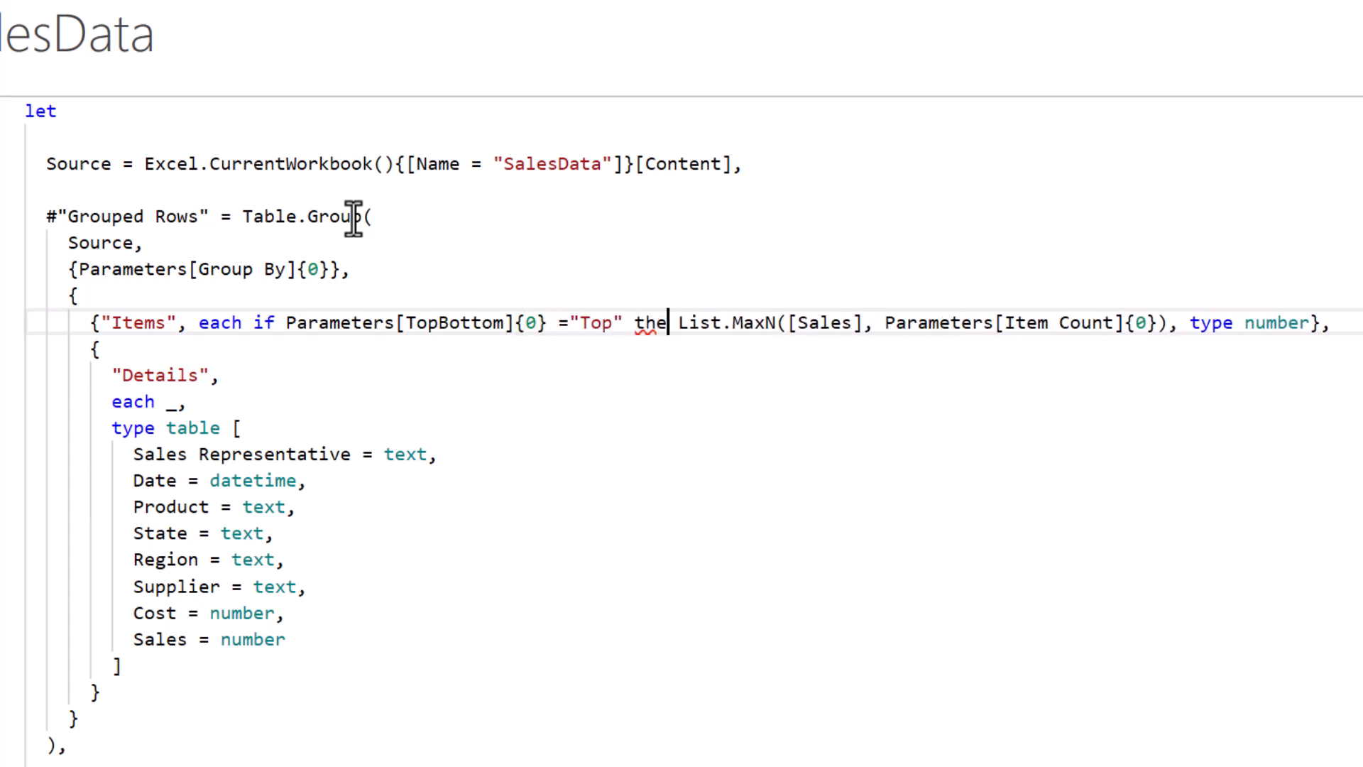
text(n)
Step: Add the branch else List.MinN([Sales], Parameters[Item Count]{0}) after the List.MaxN expression, accept the code and load the query to the worksheet
drag(685, 317, 1129, 313)
key(ctrl+c)
click(1130, 313)
text(else)
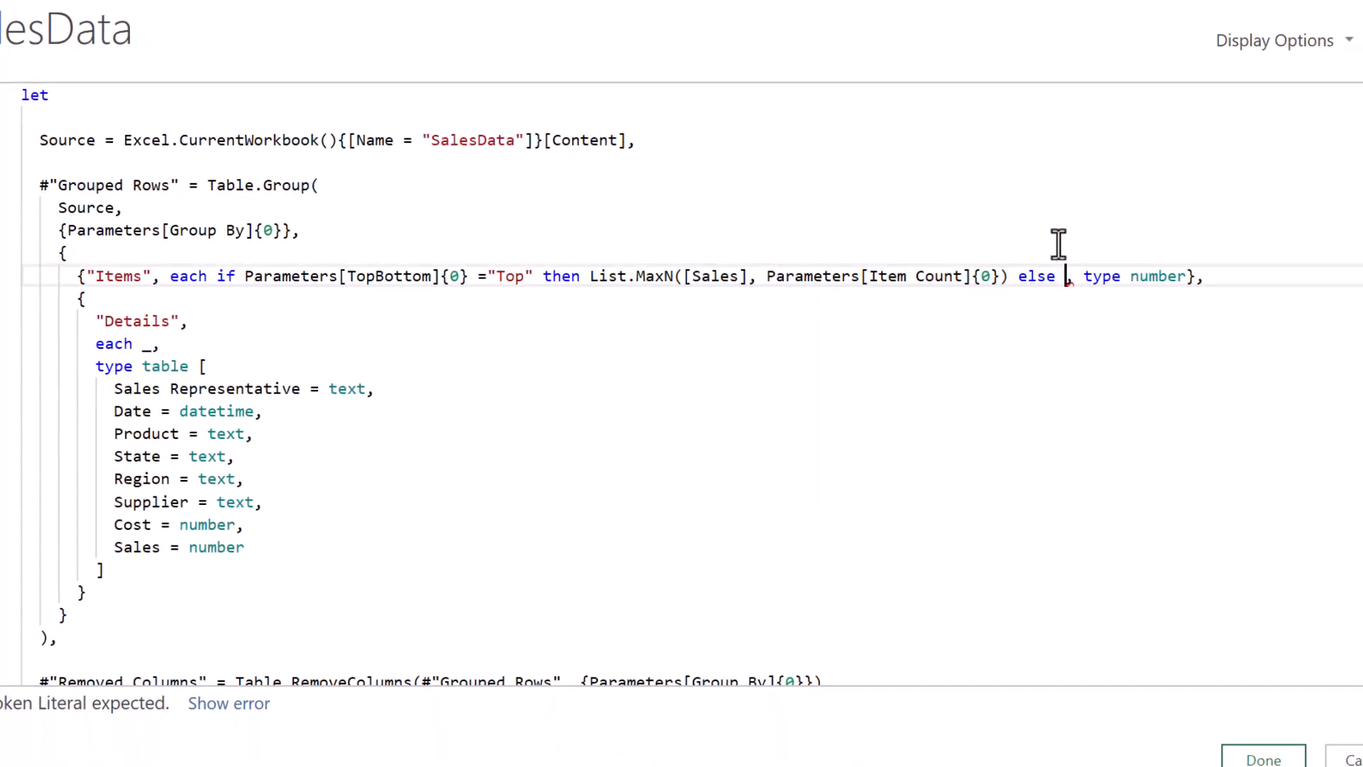
key(ctrl+v)
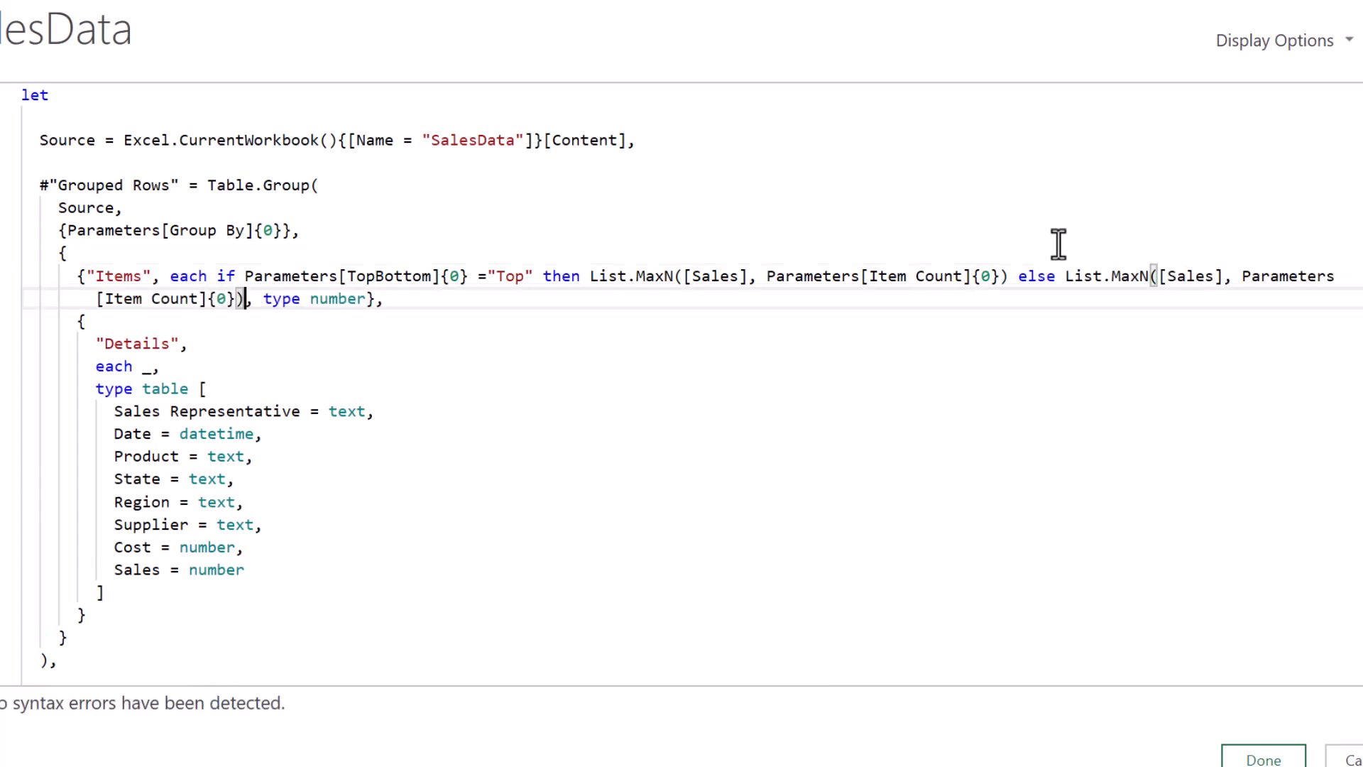
click(1122, 277)
key(Delete)
key(Delete)
text(in)
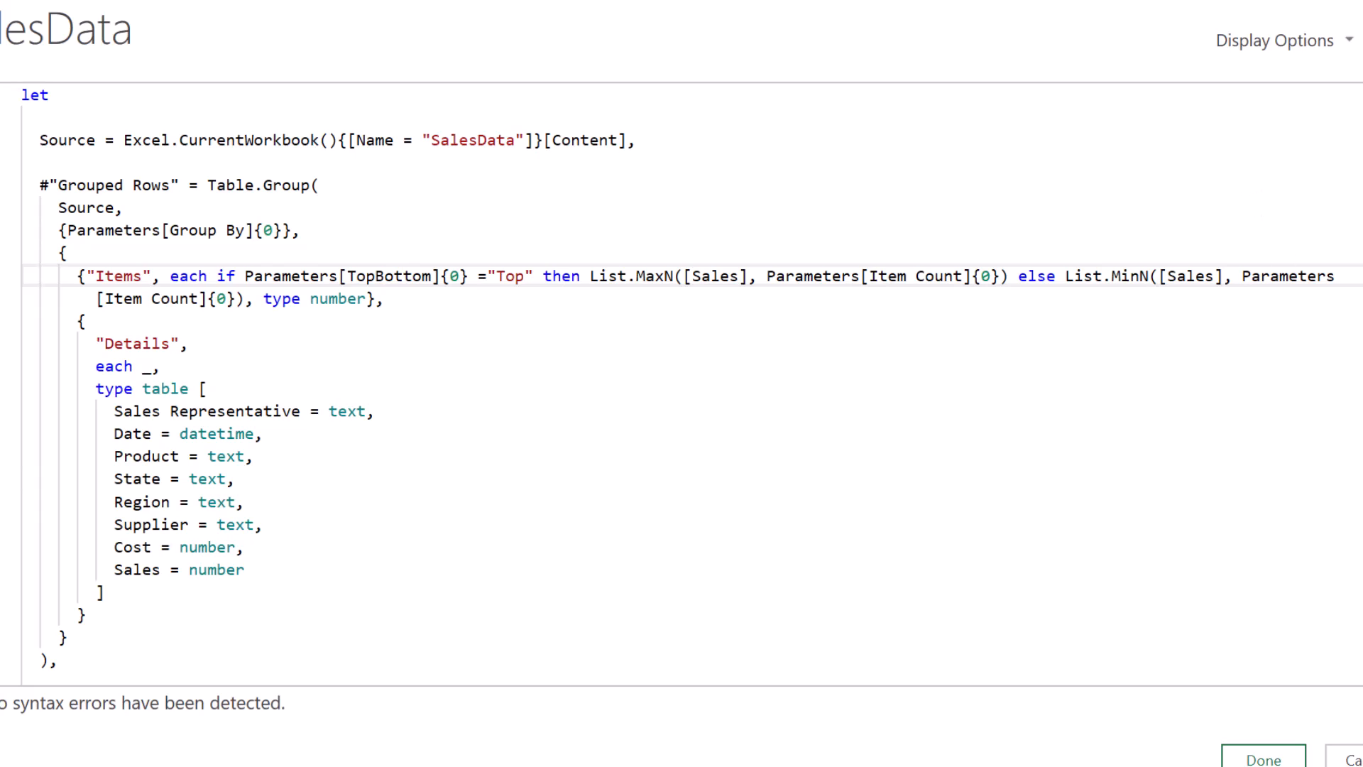
click(1264, 759)
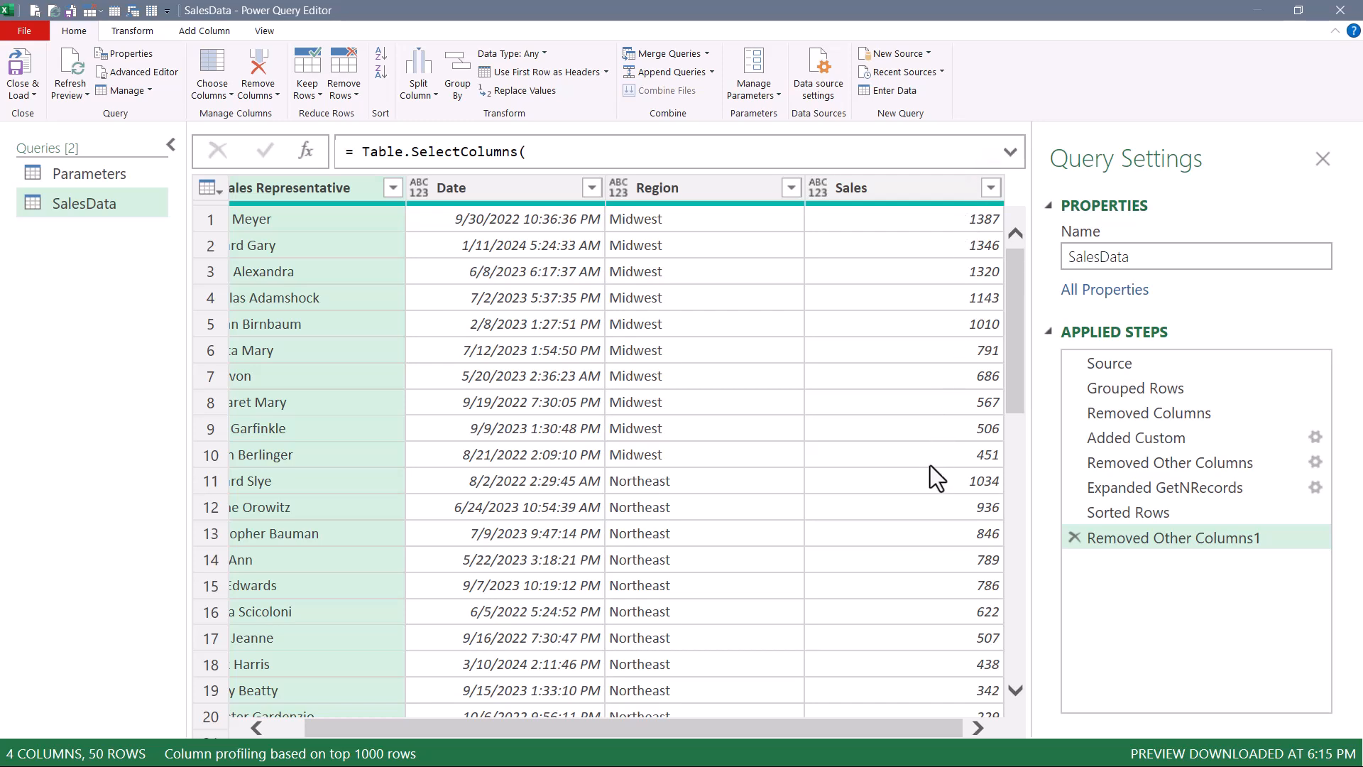
click(20, 67)
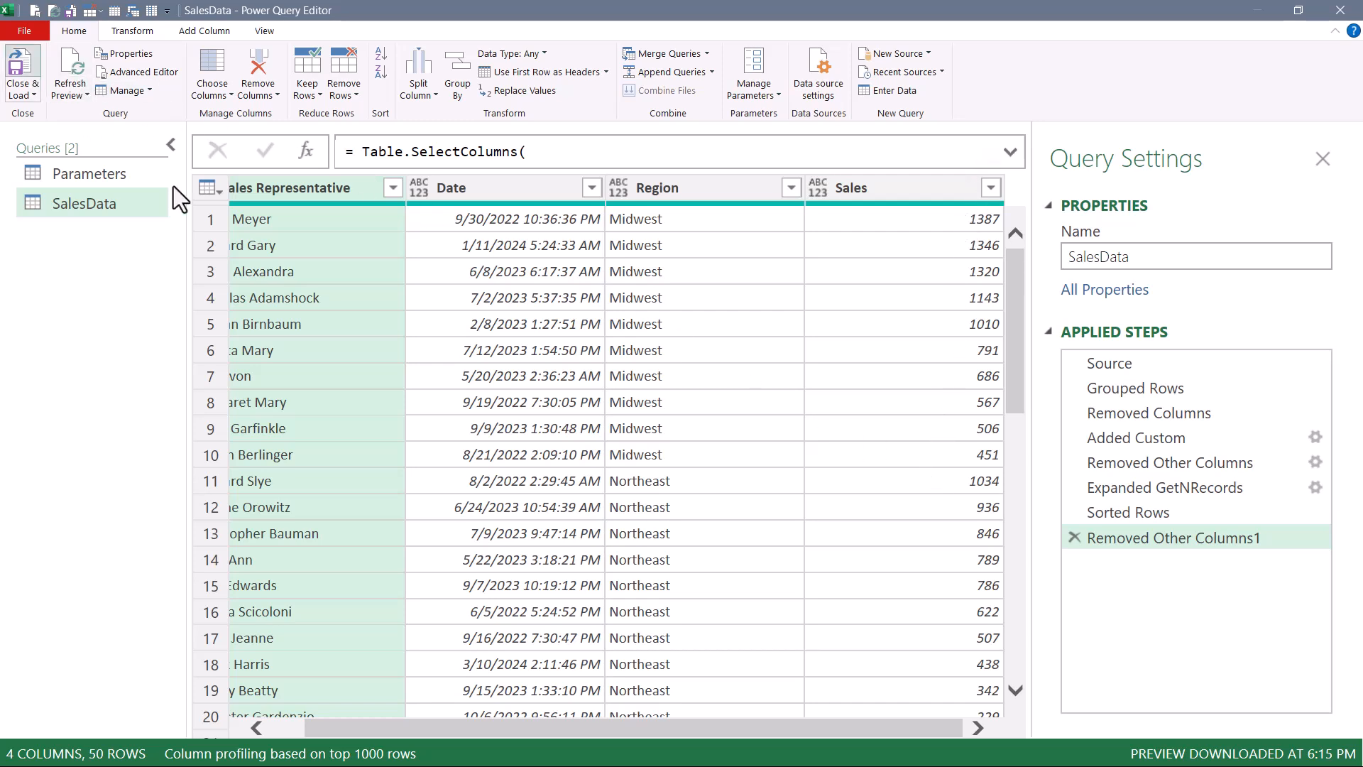
Step: Set the Top/Bottom parameter to Top, refresh the results table and check its Region column
click(336, 298)
click(370, 290)
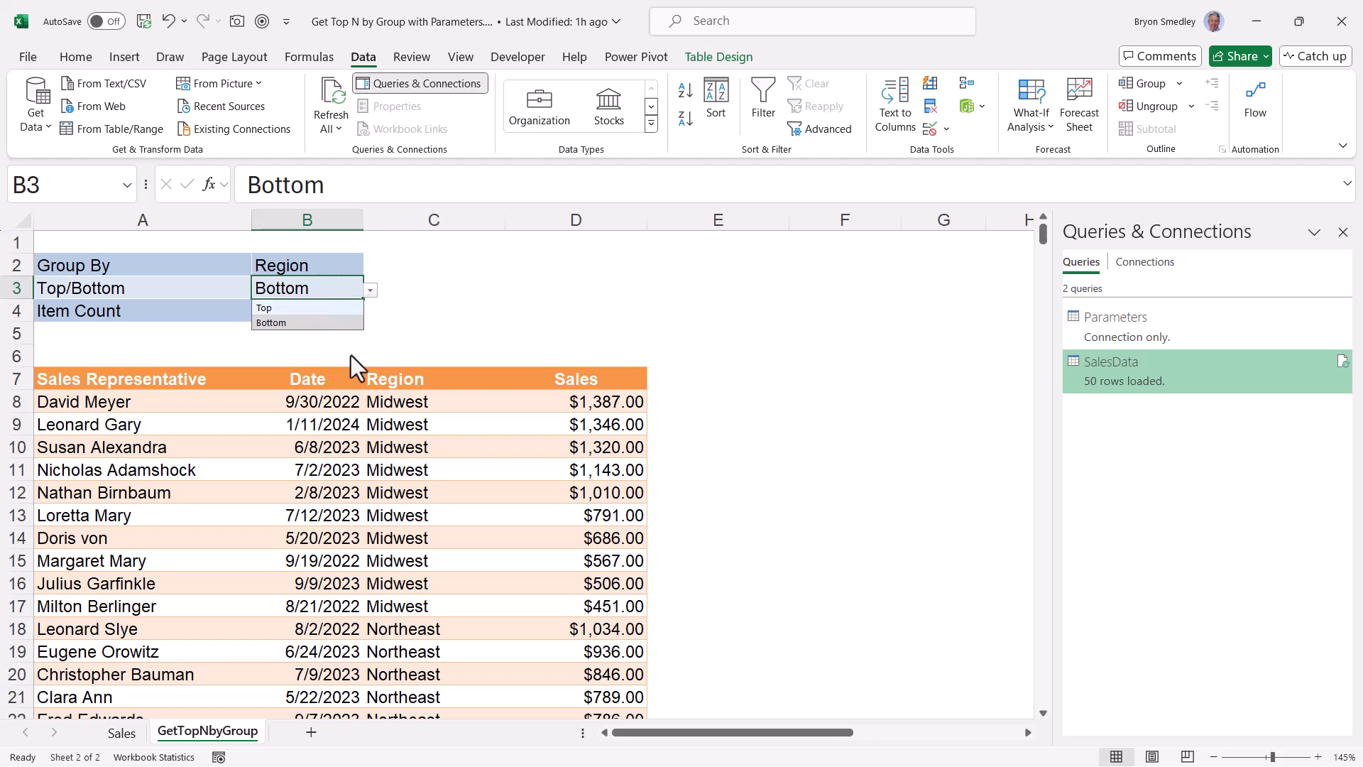
click(266, 305)
click(391, 424)
right_click(391, 423)
click(568, 296)
drag(435, 405, 617, 600)
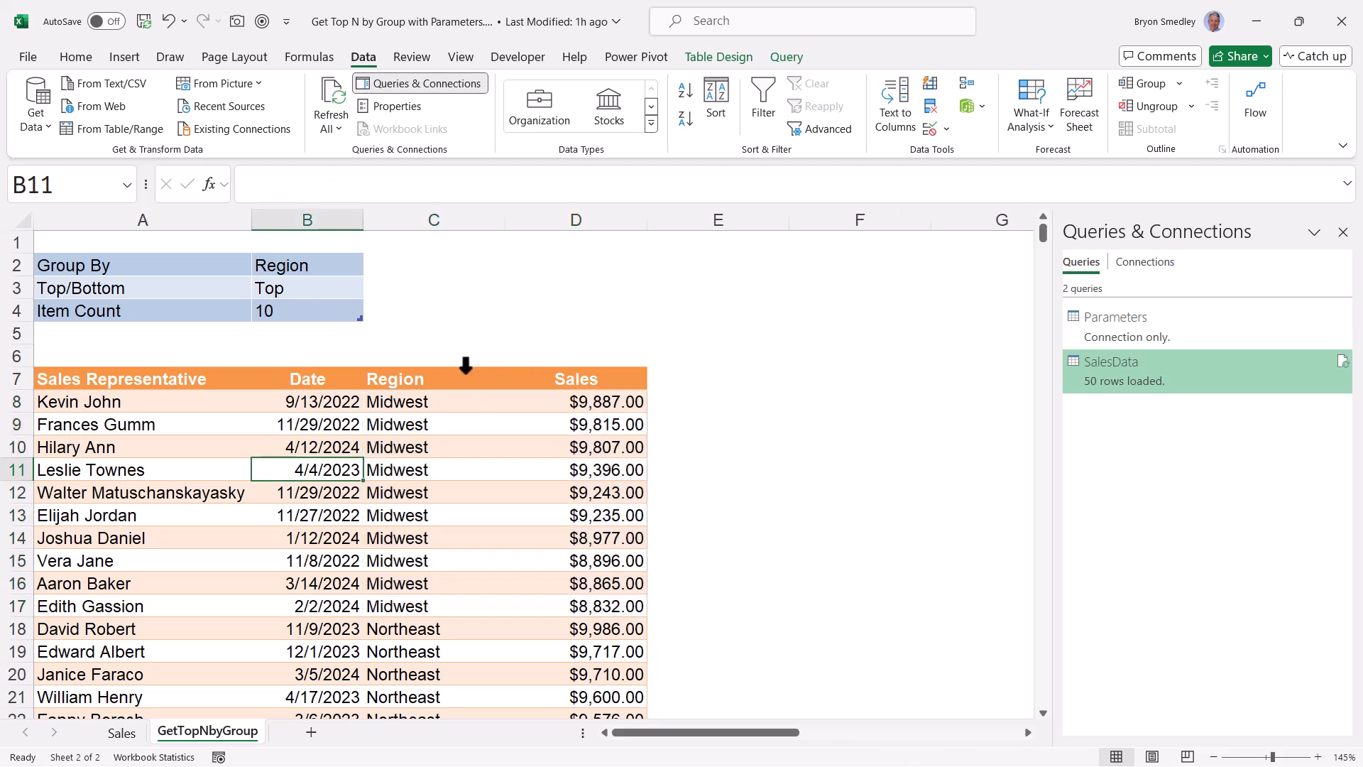
drag(441, 375, 438, 622)
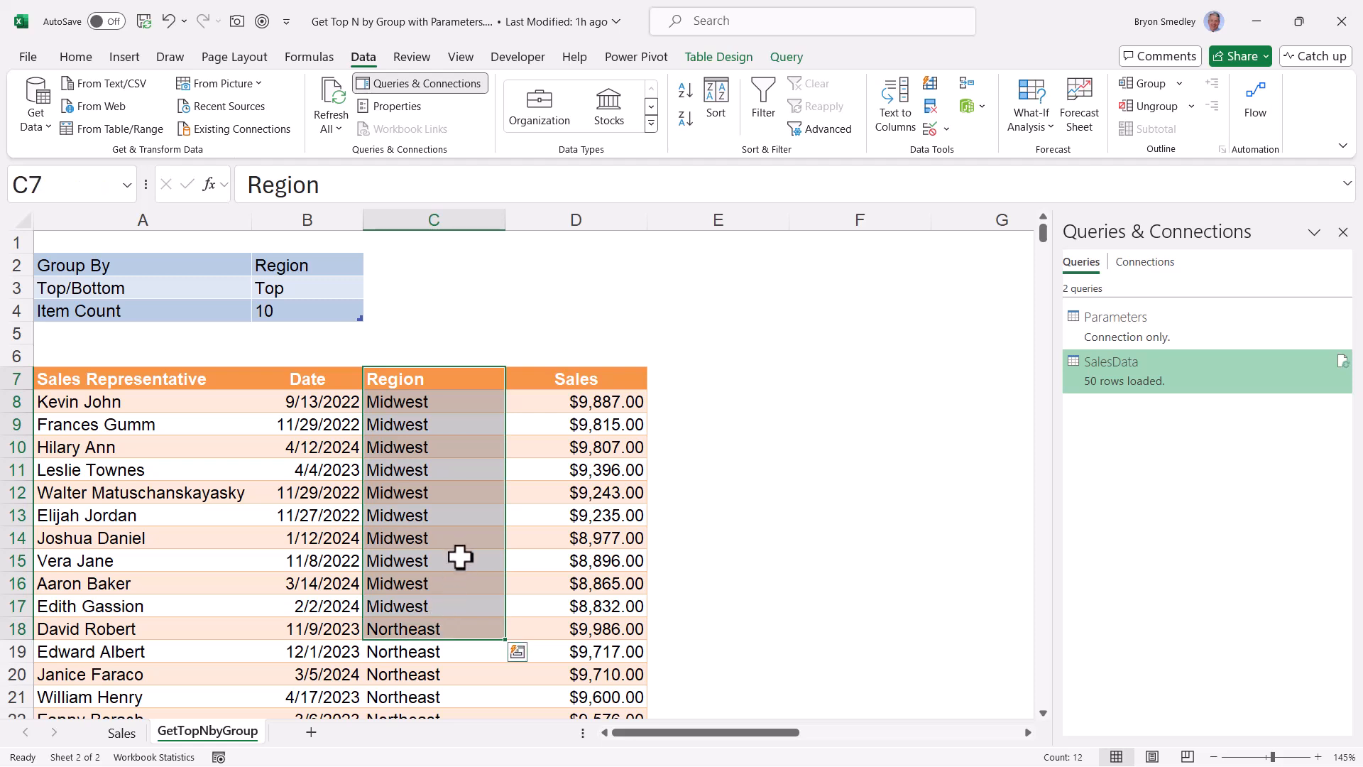
click(465, 516)
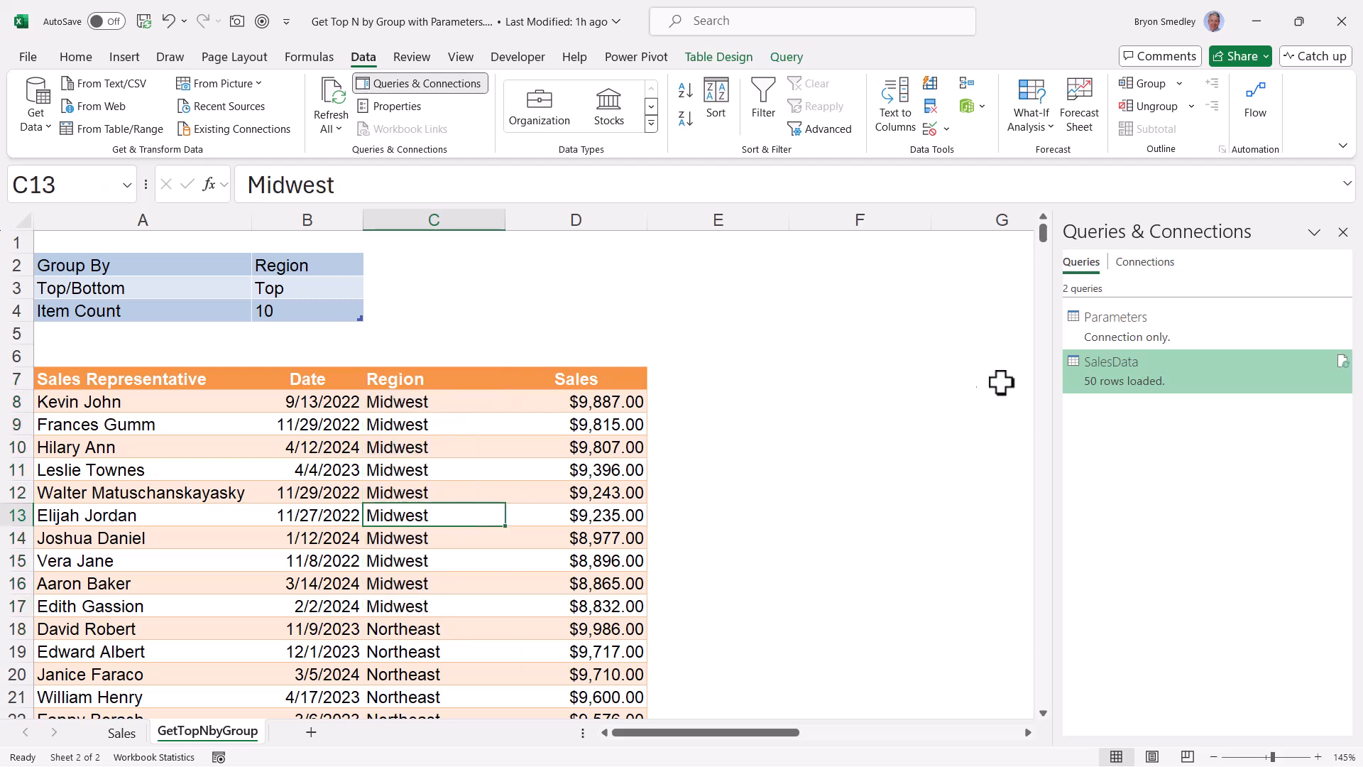
Step: Reopen the SalesData query for editing and examine the column list in the last step's full Table.SelectColumns formula
right_click(1120, 379)
click(1143, 431)
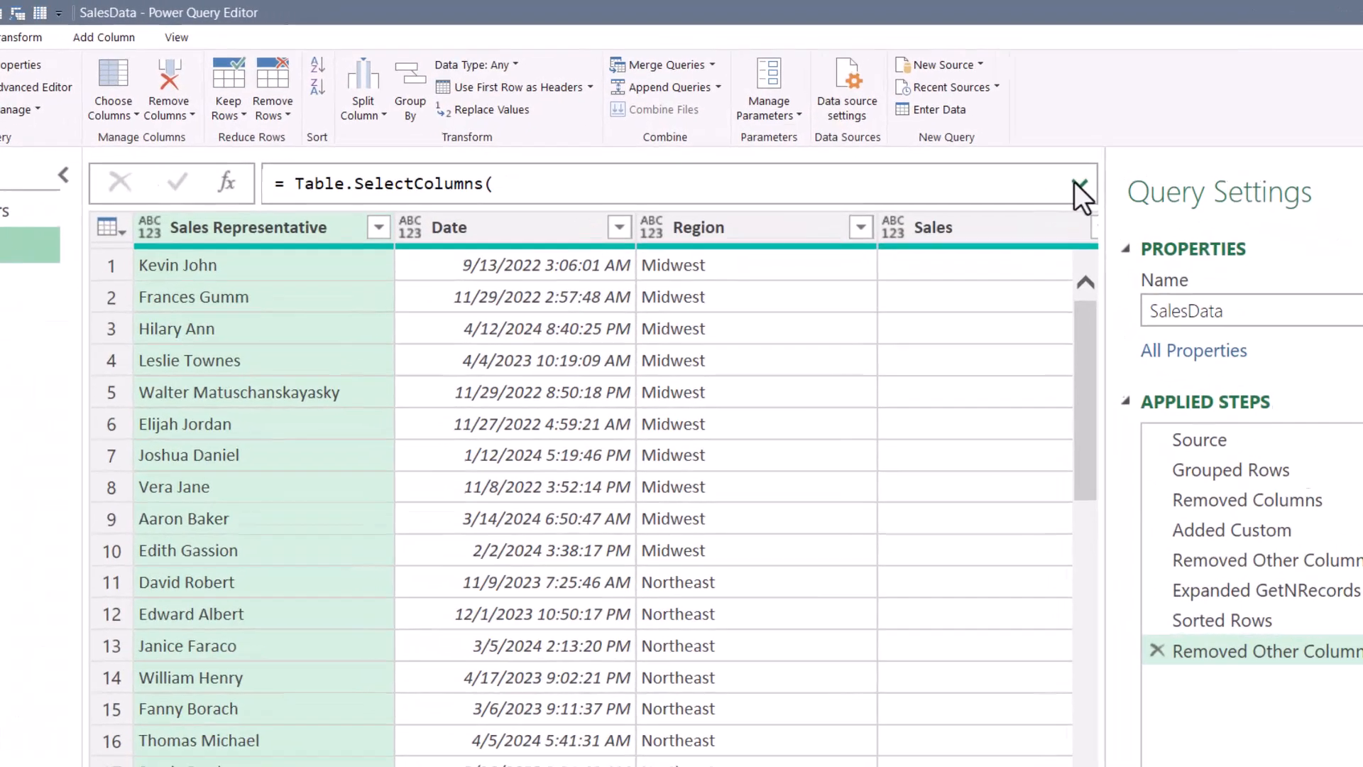
click(1009, 153)
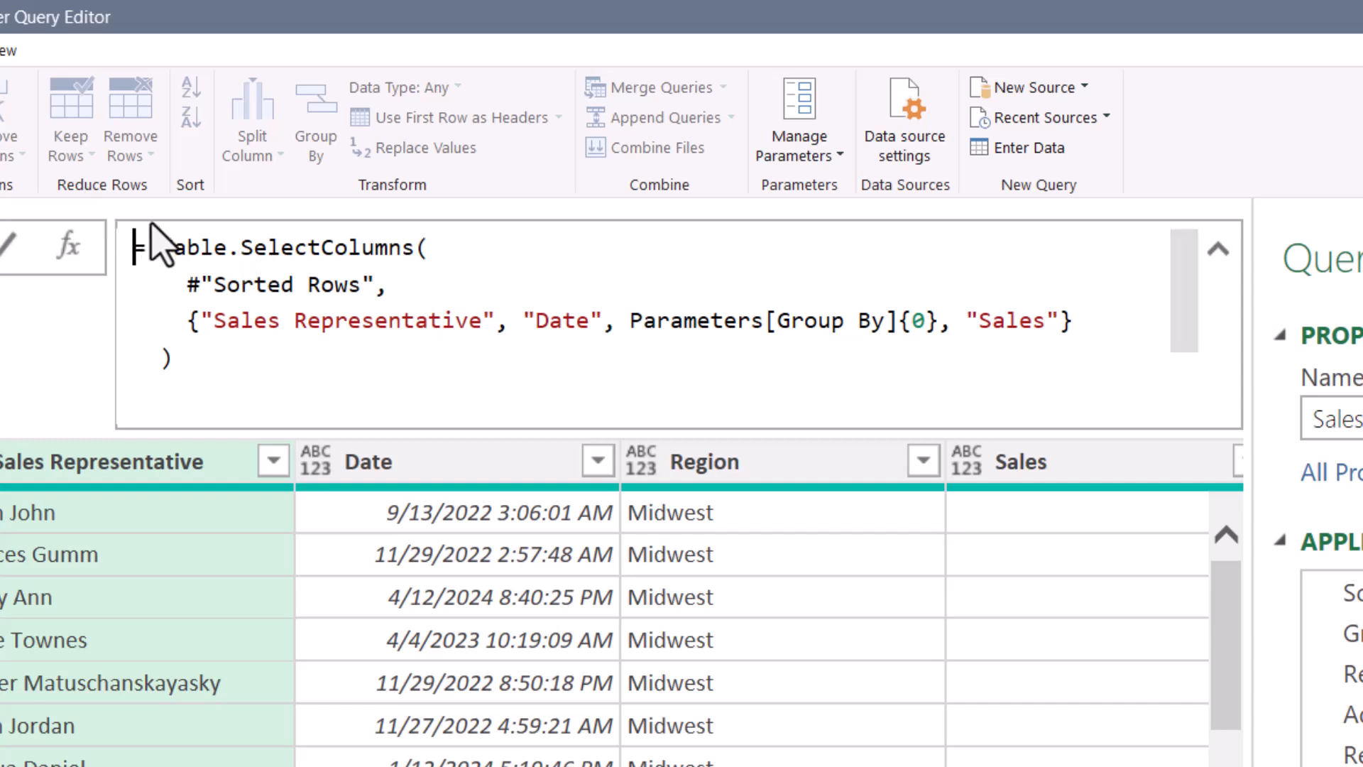
drag(160, 249, 417, 249)
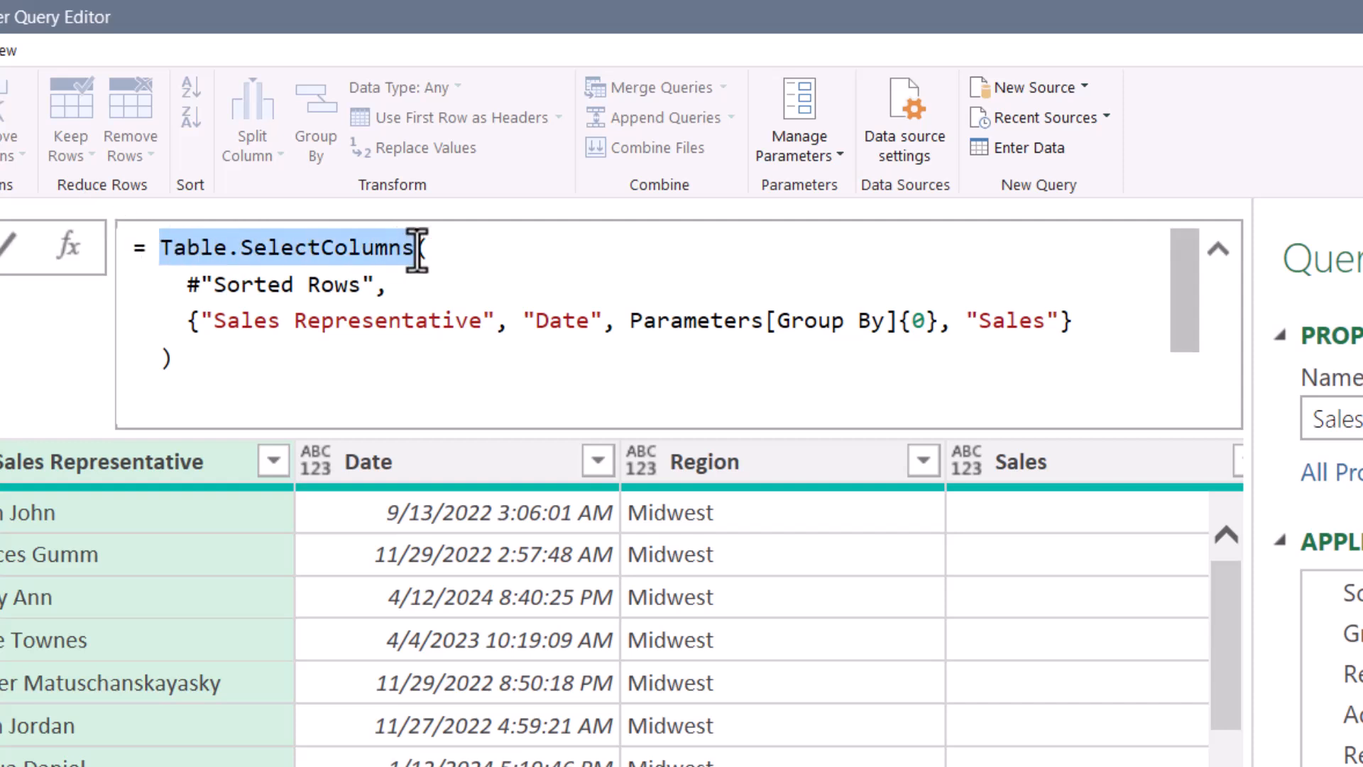
drag(188, 321, 940, 326)
drag(631, 324, 940, 323)
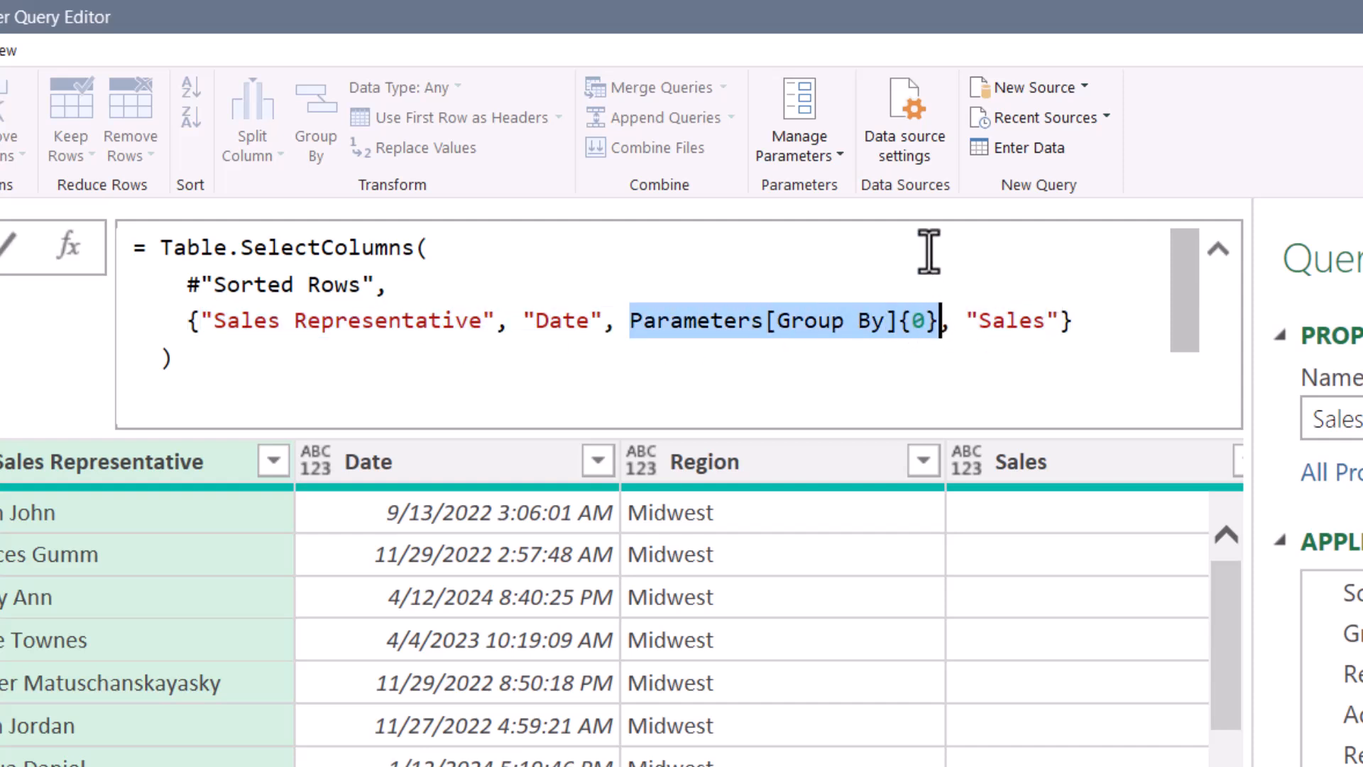
Step: Move Parameters[Group By]{0} to the front of the Table.SelectColumns column list and load the query to the worksheet
drag(632, 325, 951, 305)
key(ctrl+c)
key(BackSpace)
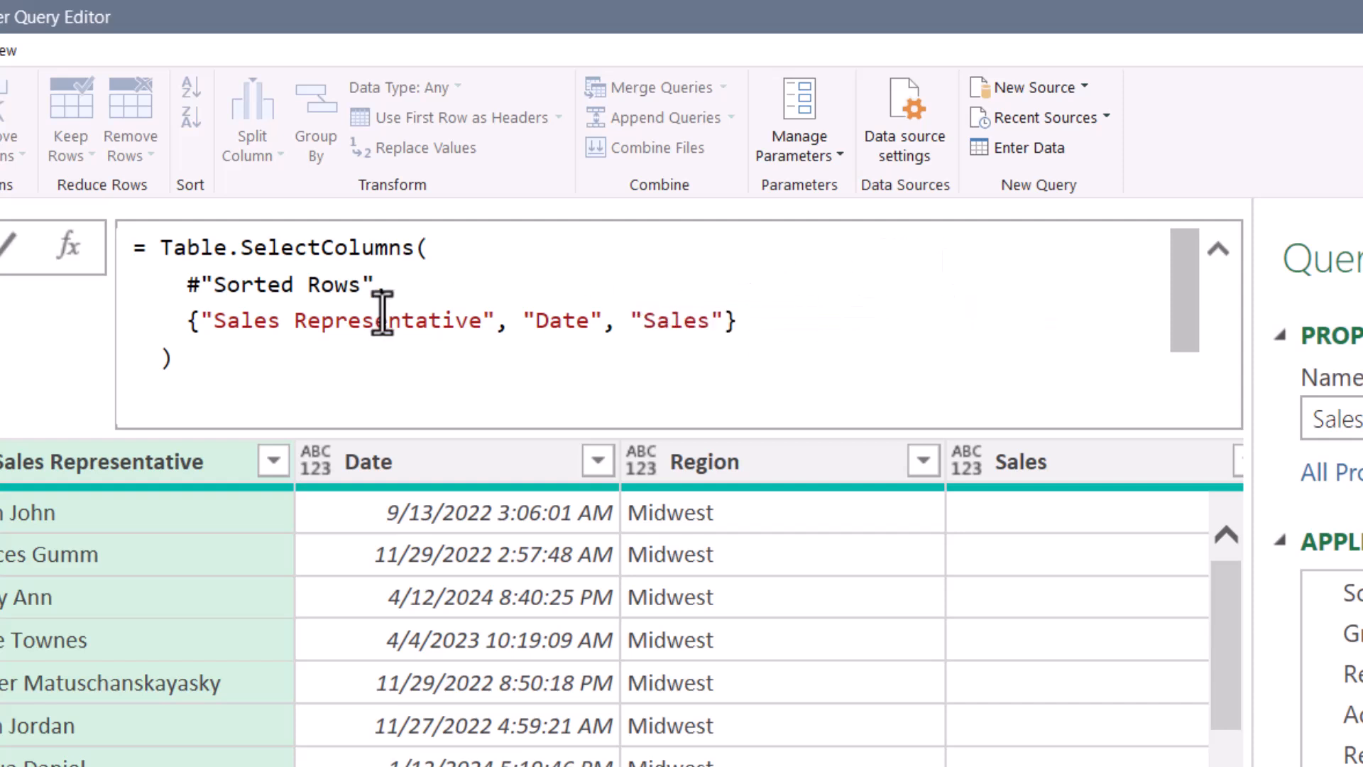
click(198, 321)
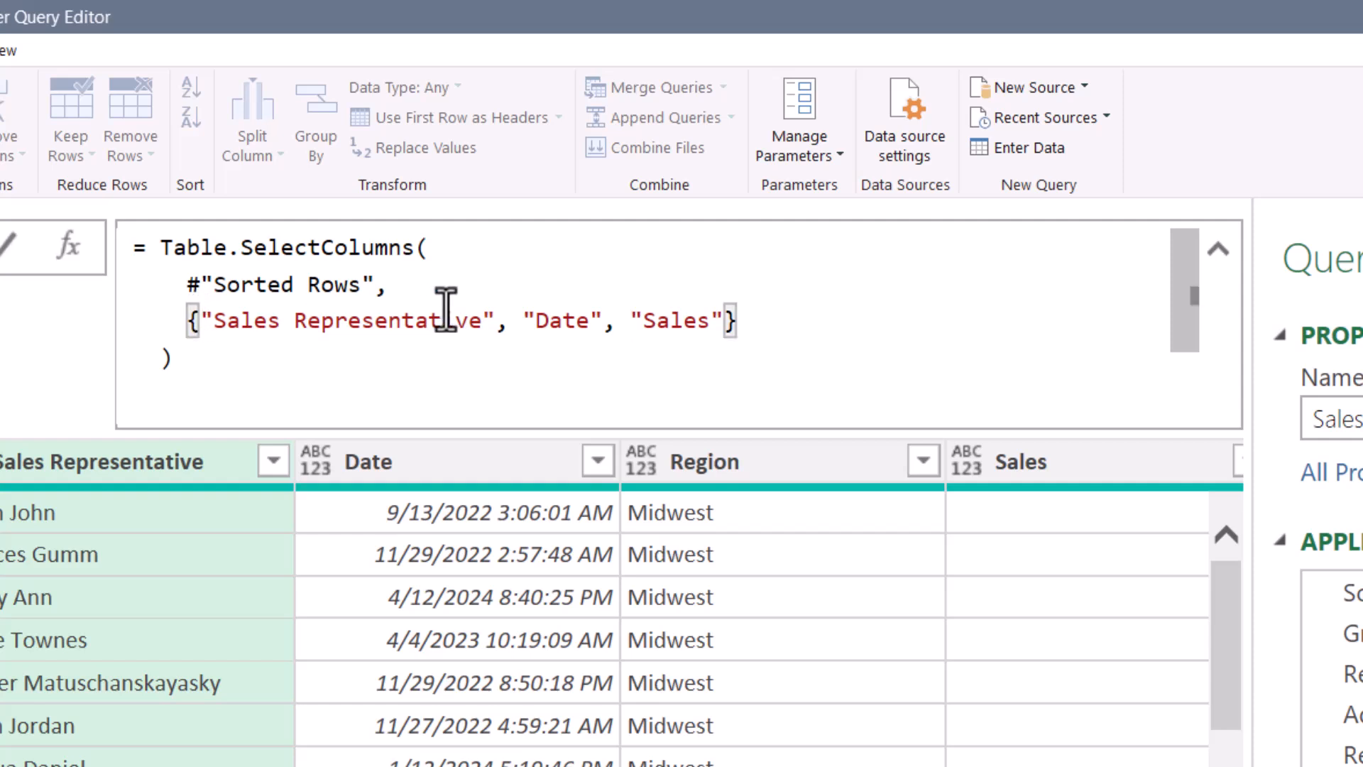
key(ctrl+v)
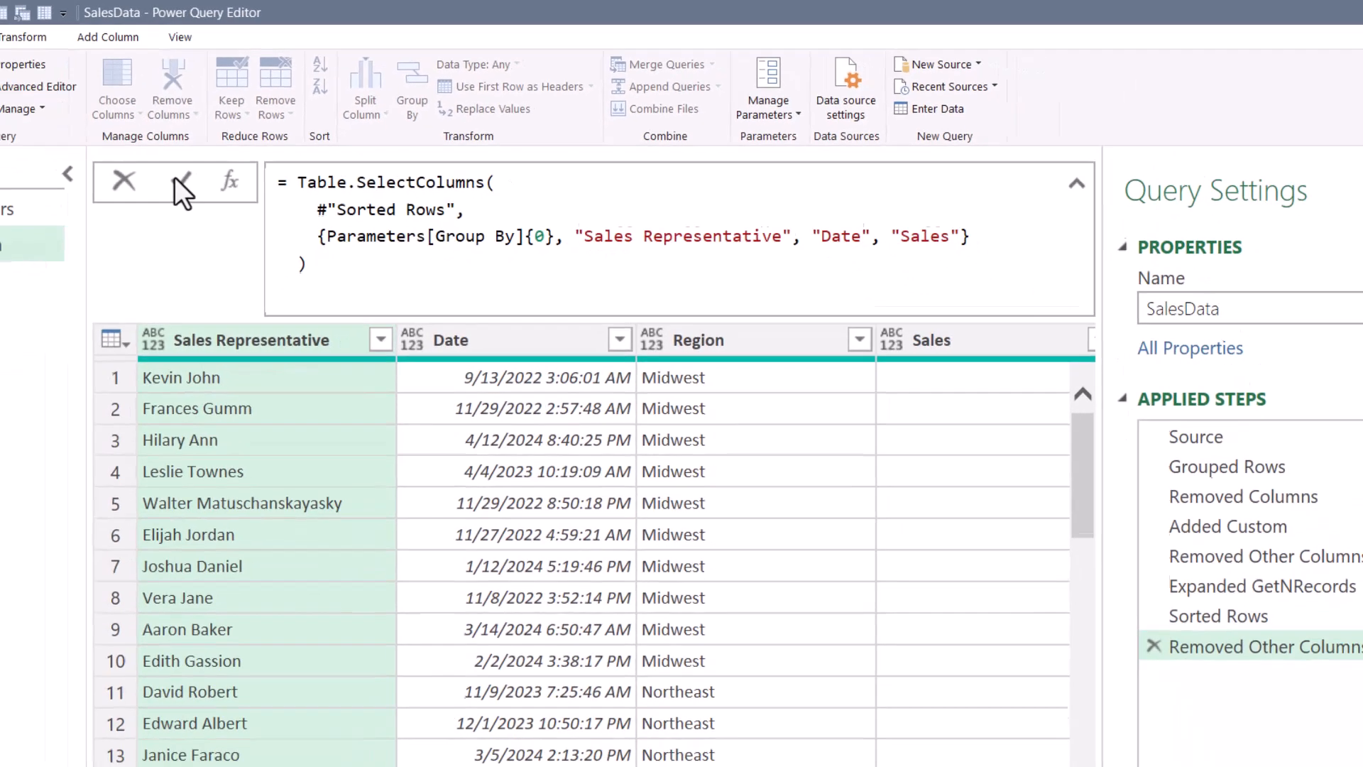
click(11, 248)
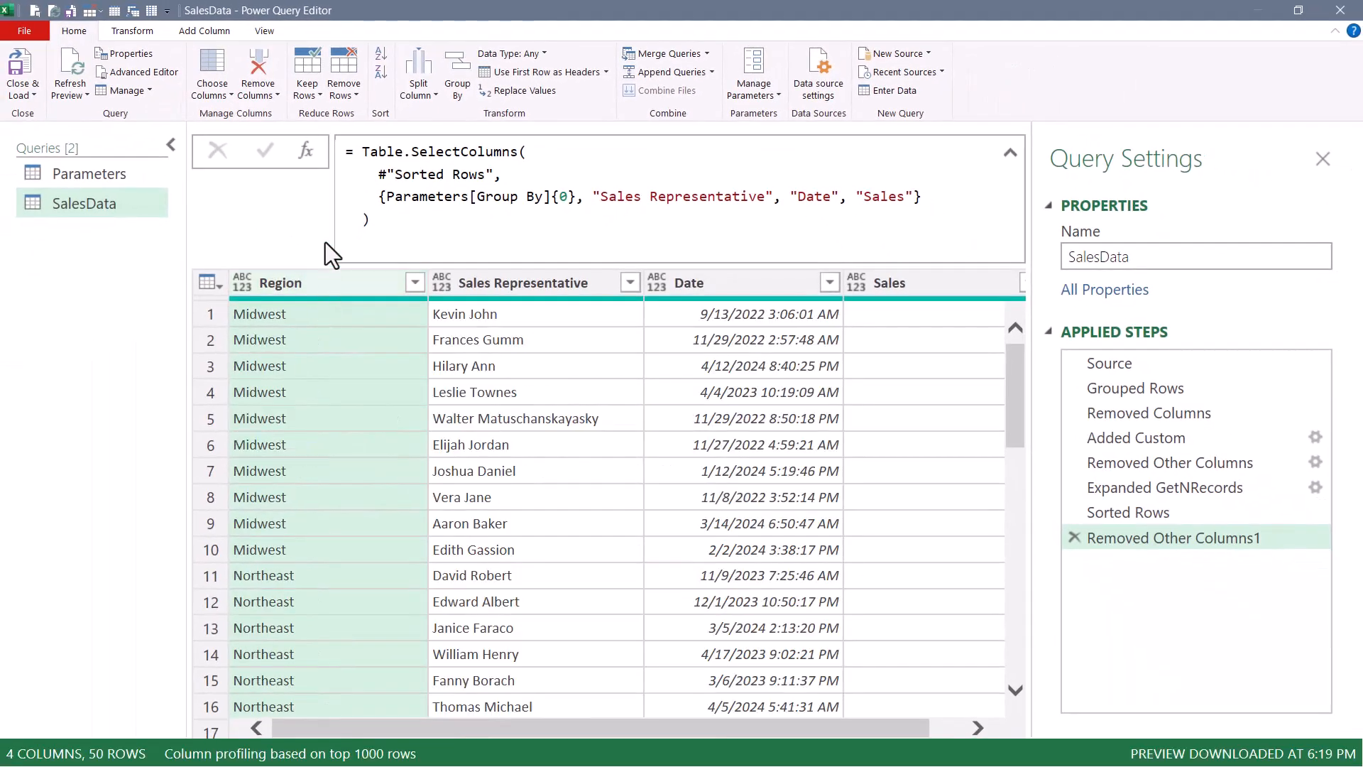
click(17, 67)
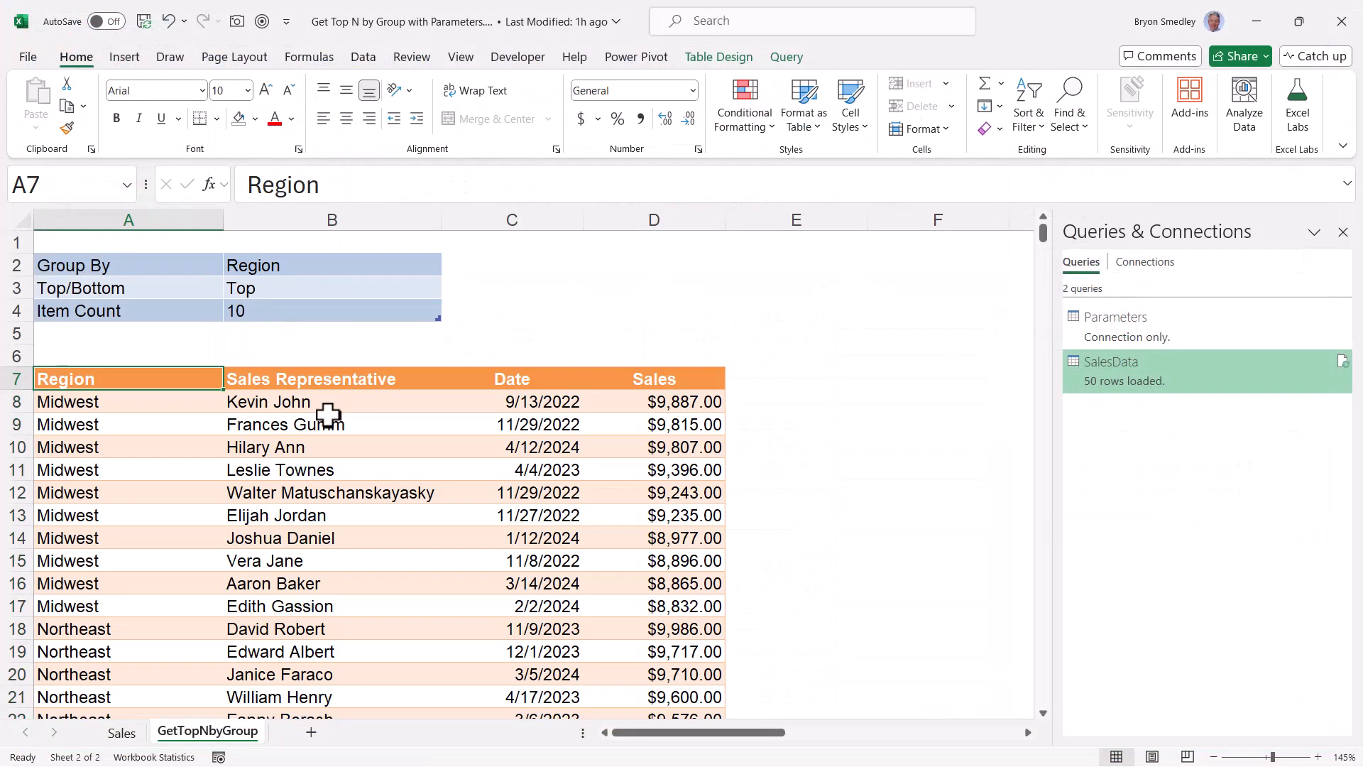
Step: Set the Group By parameter to State and the Item Count to 3, and refresh the results table
click(398, 268)
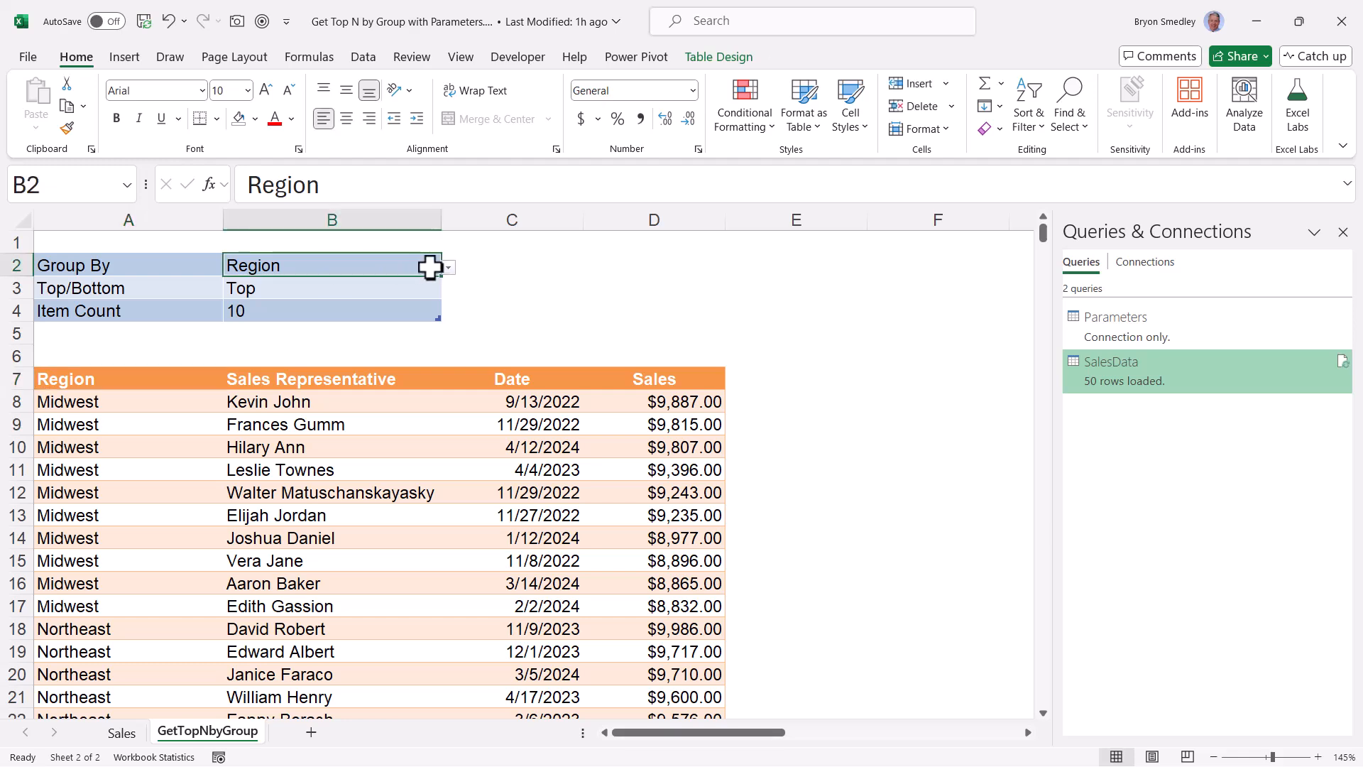
click(447, 267)
click(316, 300)
click(329, 313)
text(3)
key(Return)
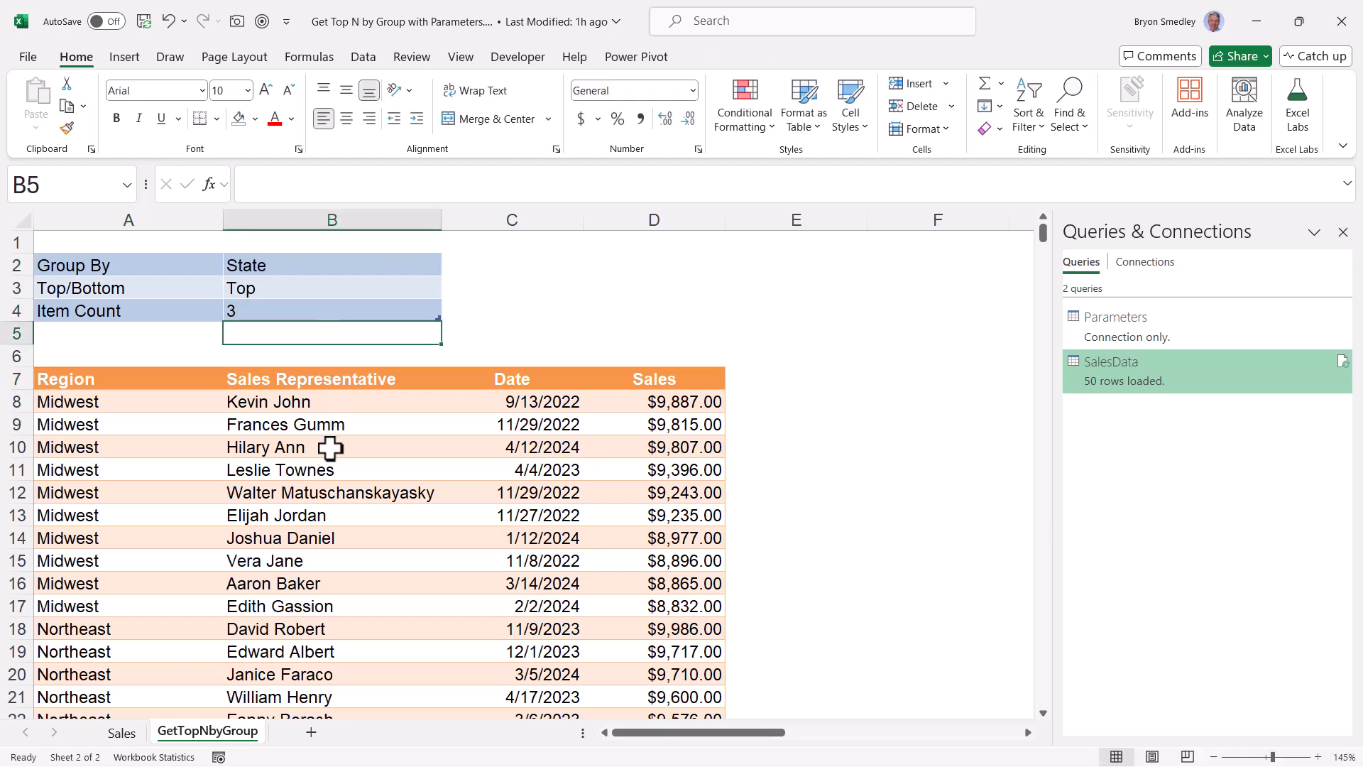
right_click(332, 446)
click(389, 307)
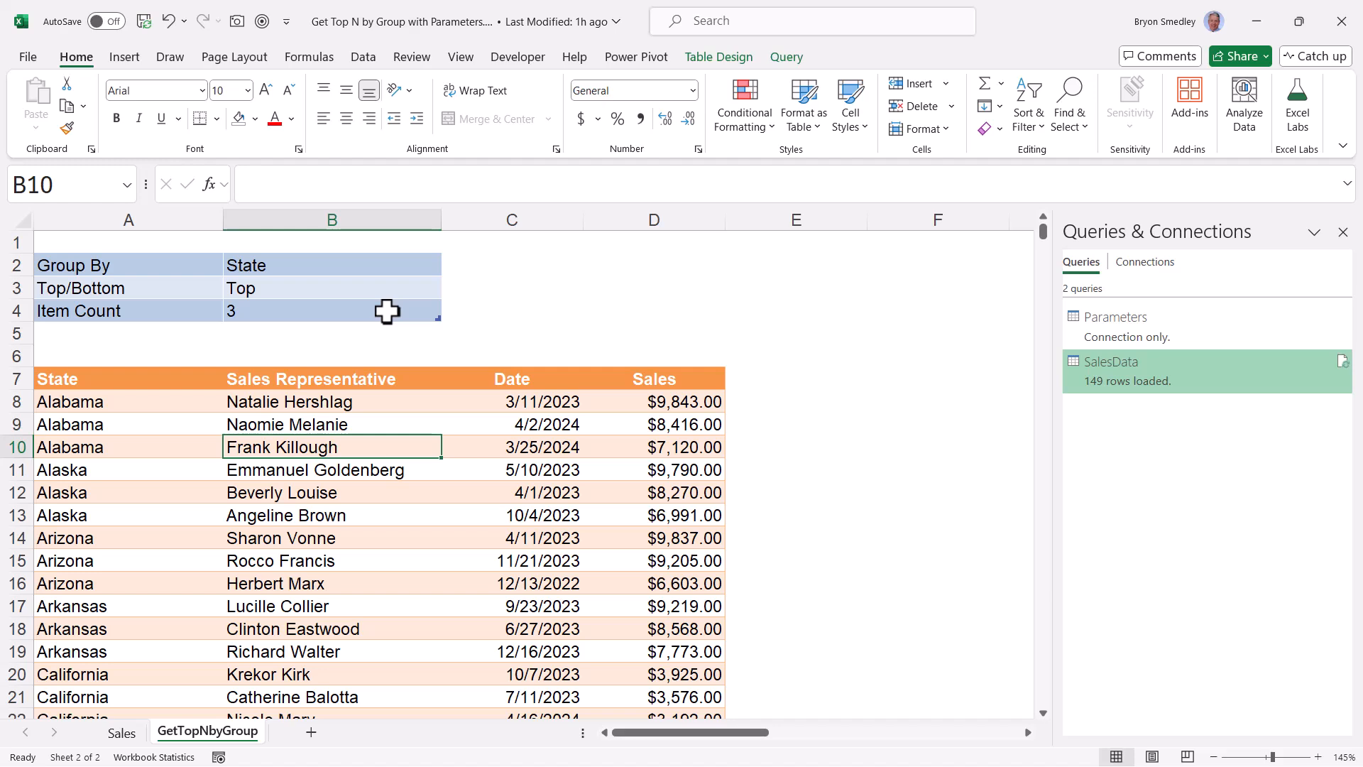
Step: Switch the Top/Bottom parameter to Bottom and refresh the results table for the state grouping
click(424, 288)
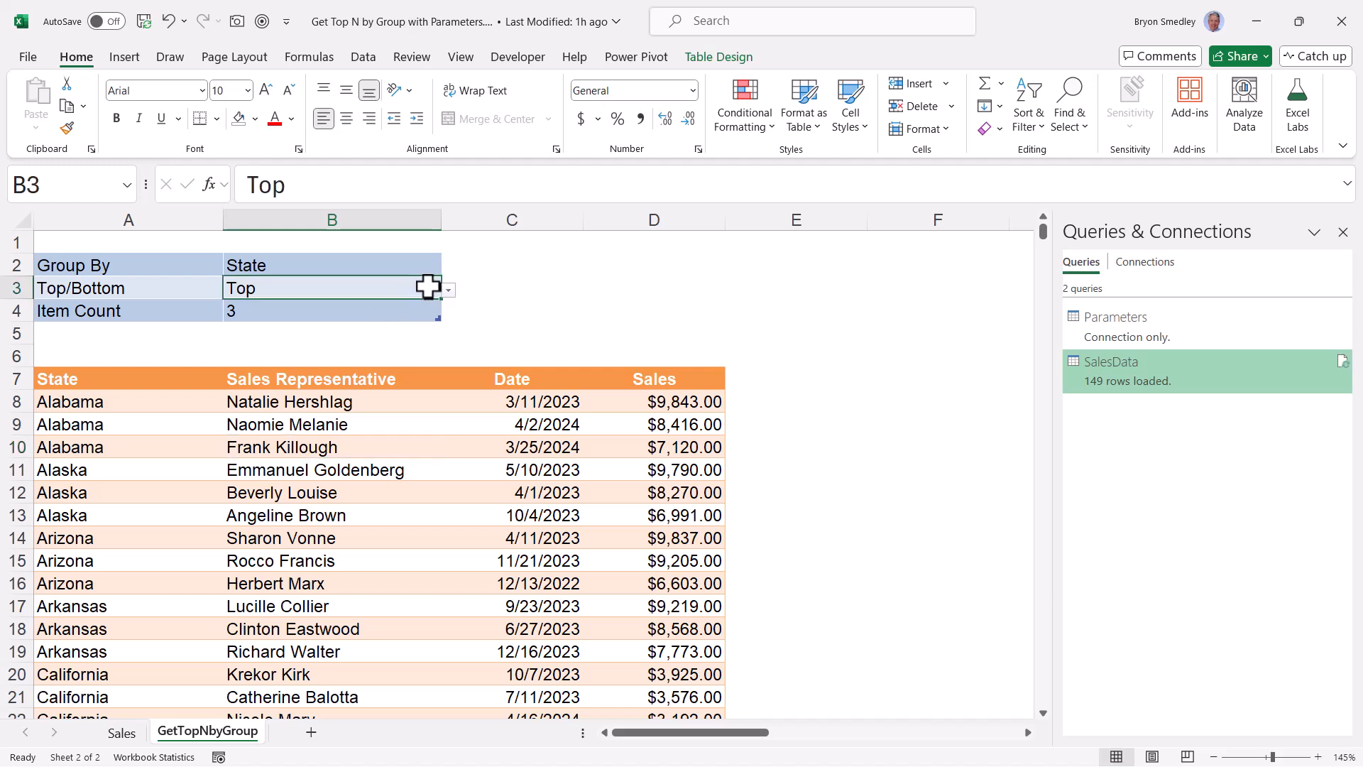
click(448, 289)
click(298, 323)
right_click(313, 435)
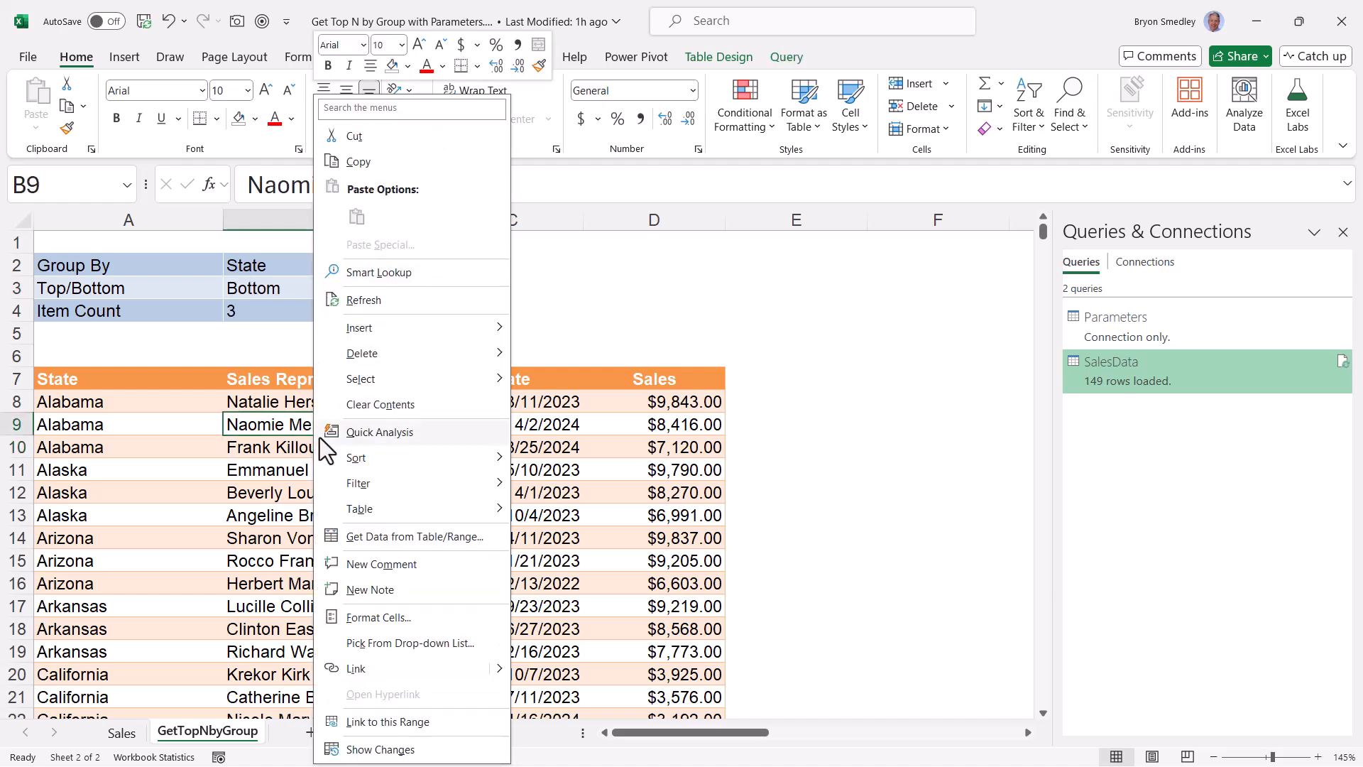
click(362, 299)
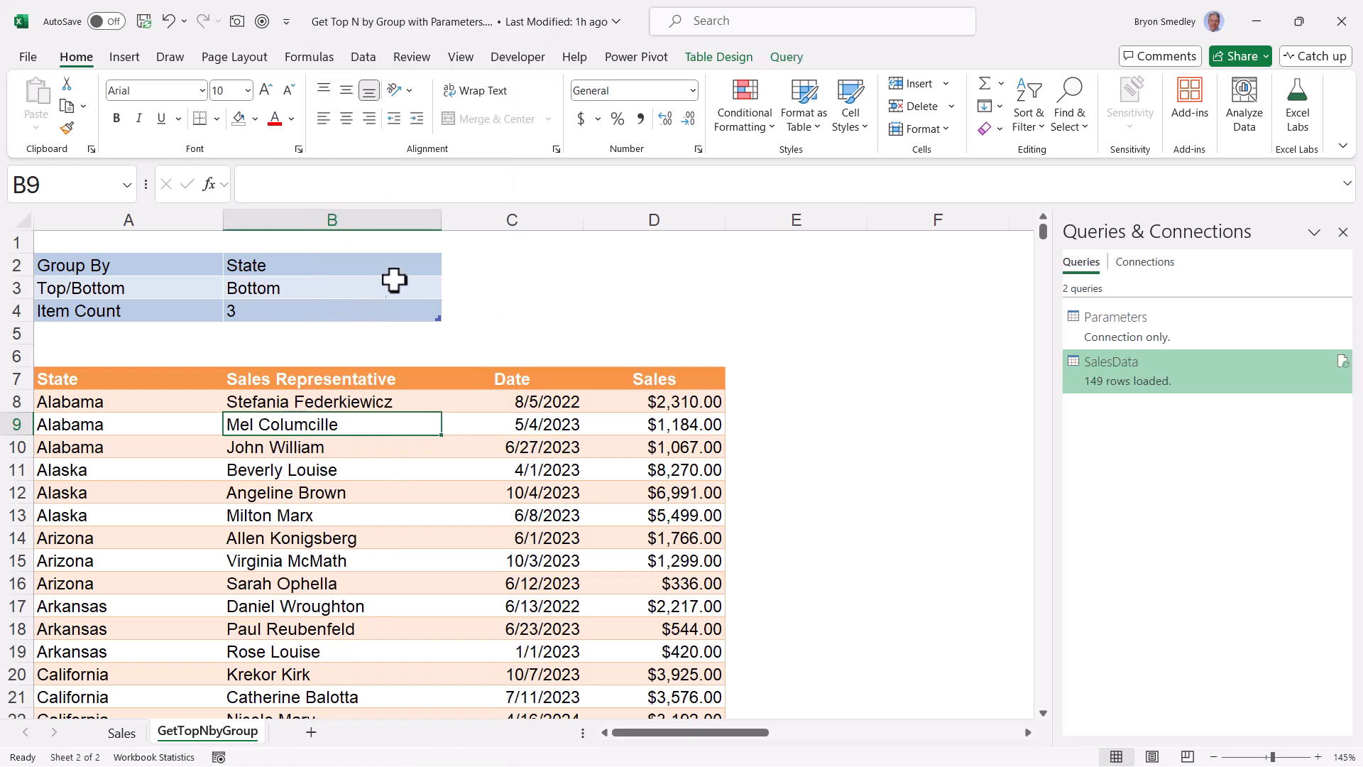
Step: Set the Group By parameter to Supplier, Top/Bottom to Top and Item Count to 6
click(423, 265)
click(448, 267)
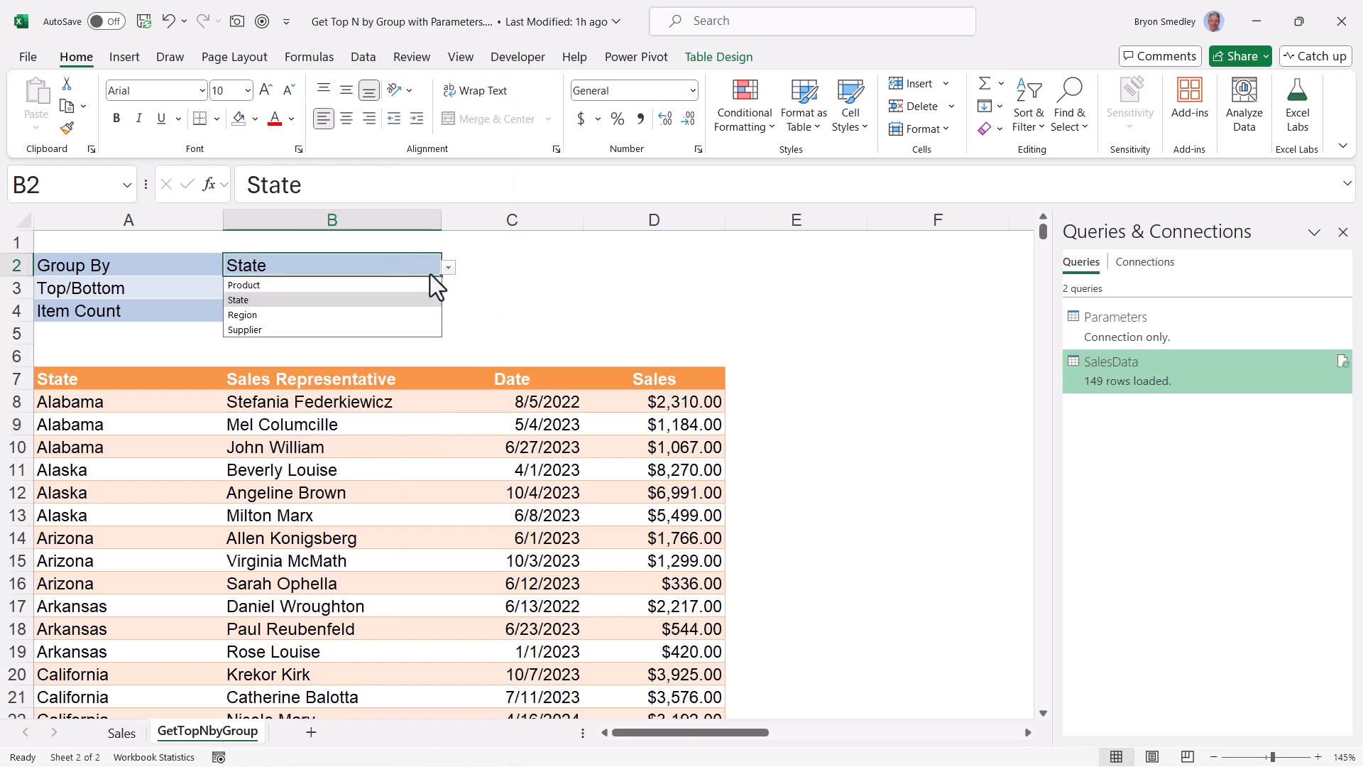
click(274, 330)
click(348, 290)
key(alt+Down)
click(334, 307)
key(Return)
text(6)
key(Return)
Step: Refresh the results table and check the records of the Athlete's Dream supplier group
right_click(351, 441)
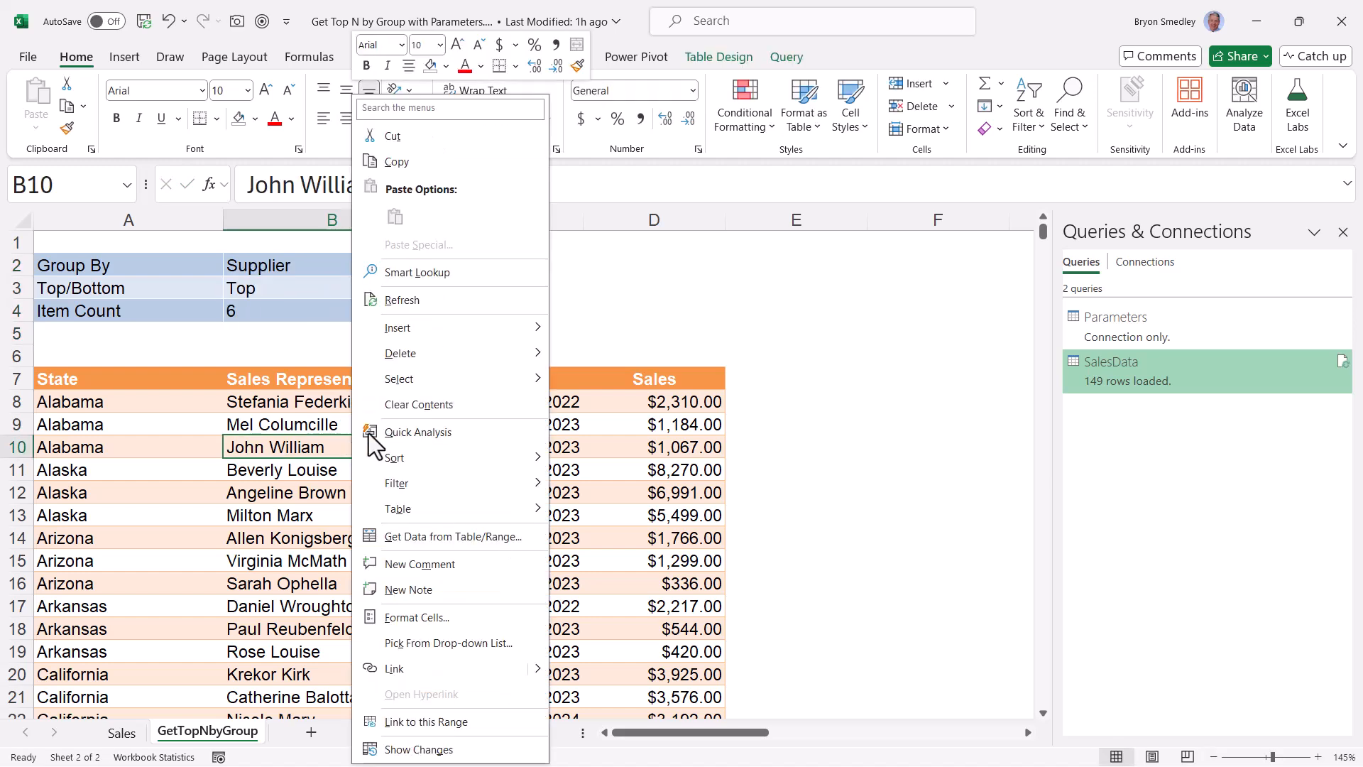
click(335, 307)
drag(17, 401, 28, 518)
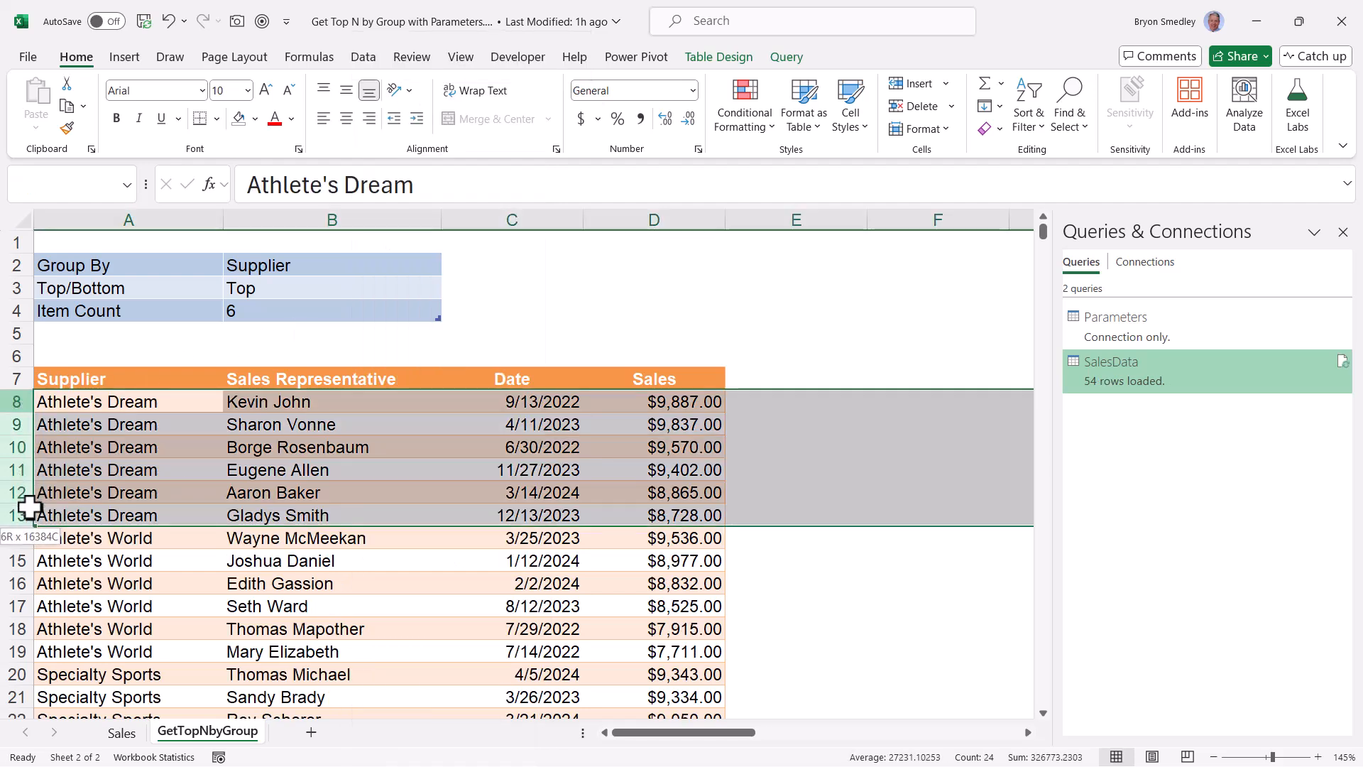
click(772, 220)
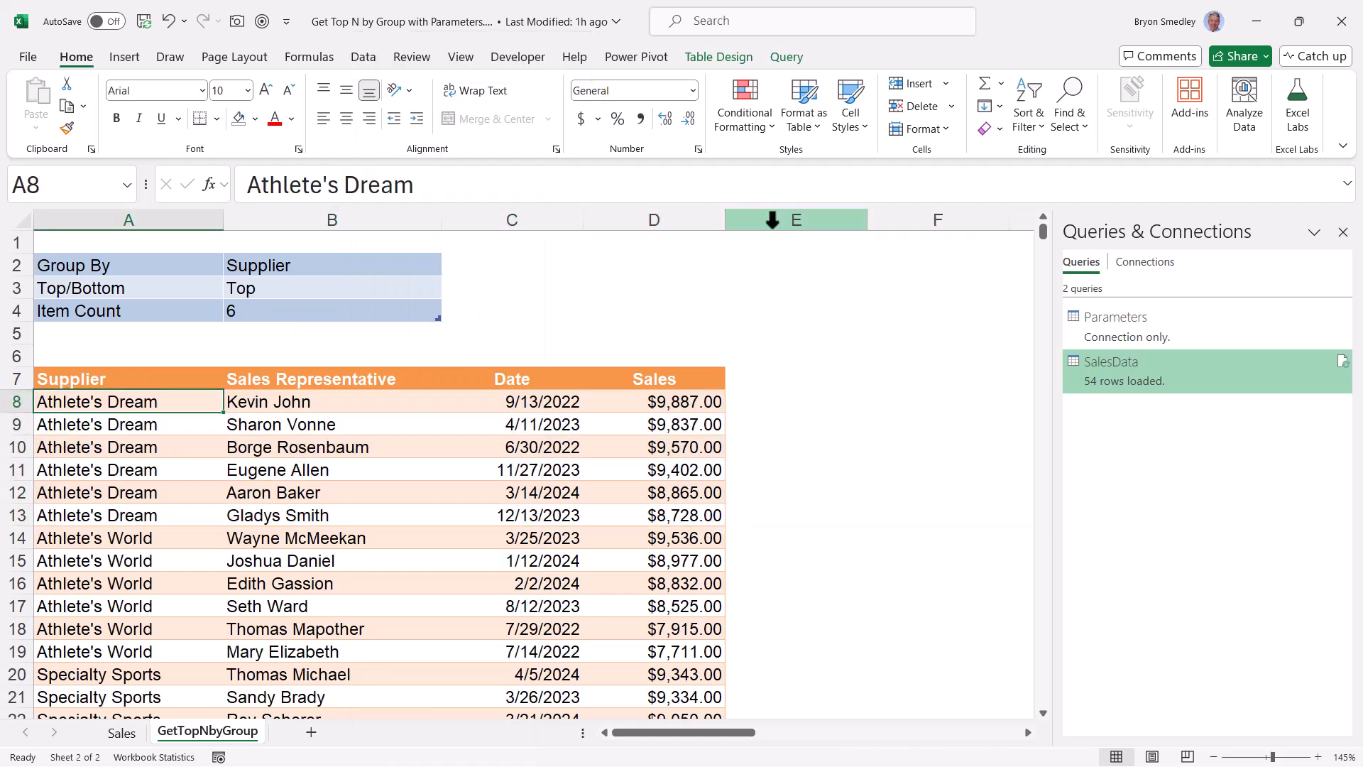